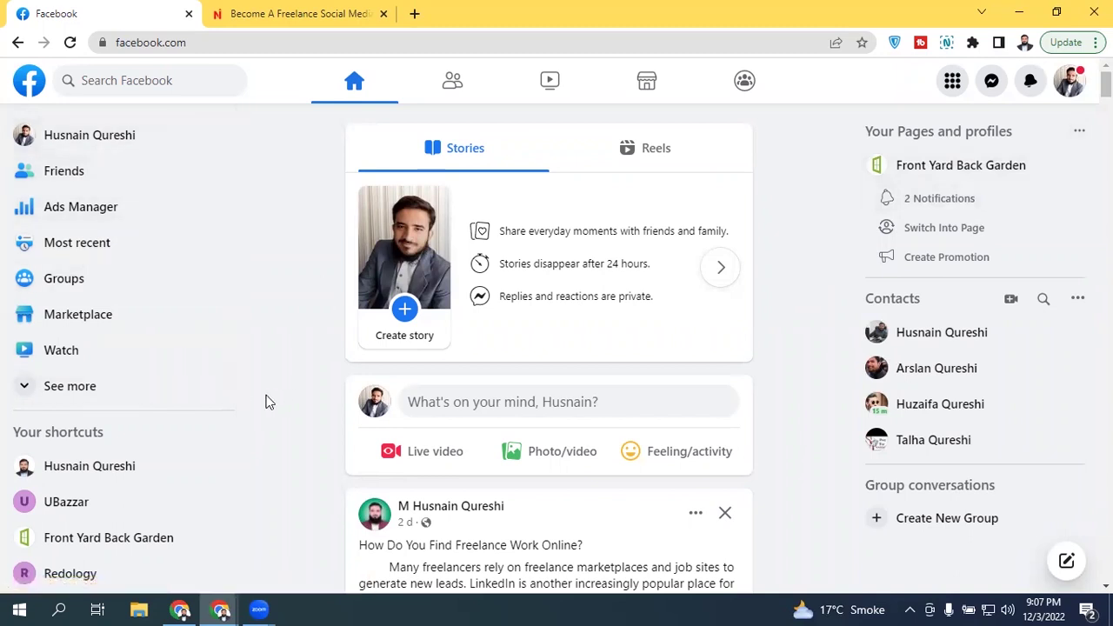
Step: Go to Pages from the Facebook menu to list the four managed Pages
click(107, 389)
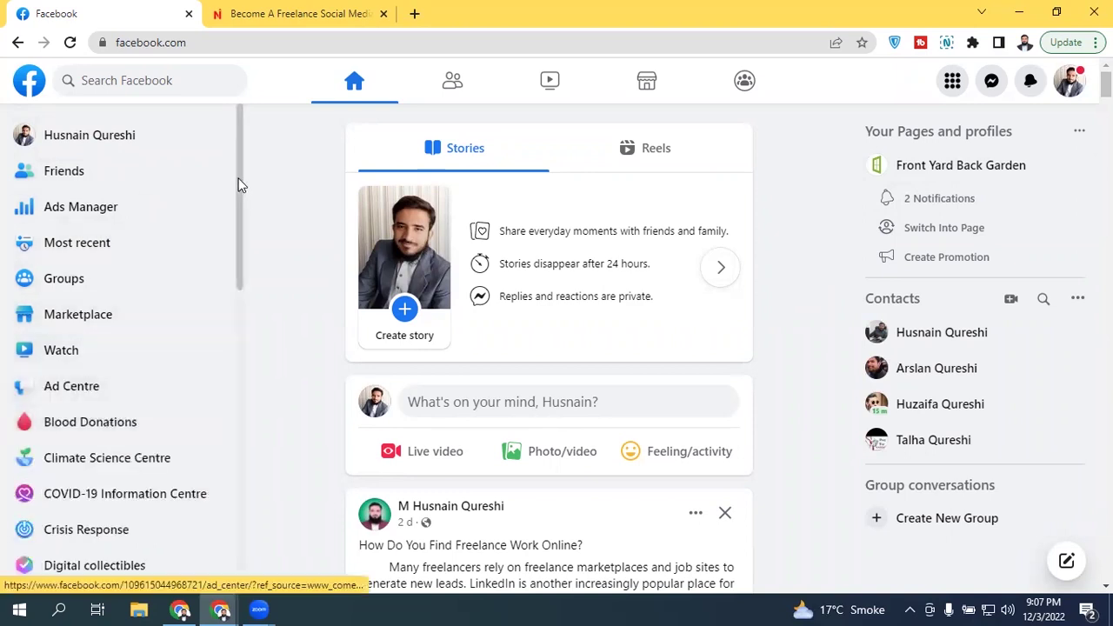
scroll(220, 373, down, 7)
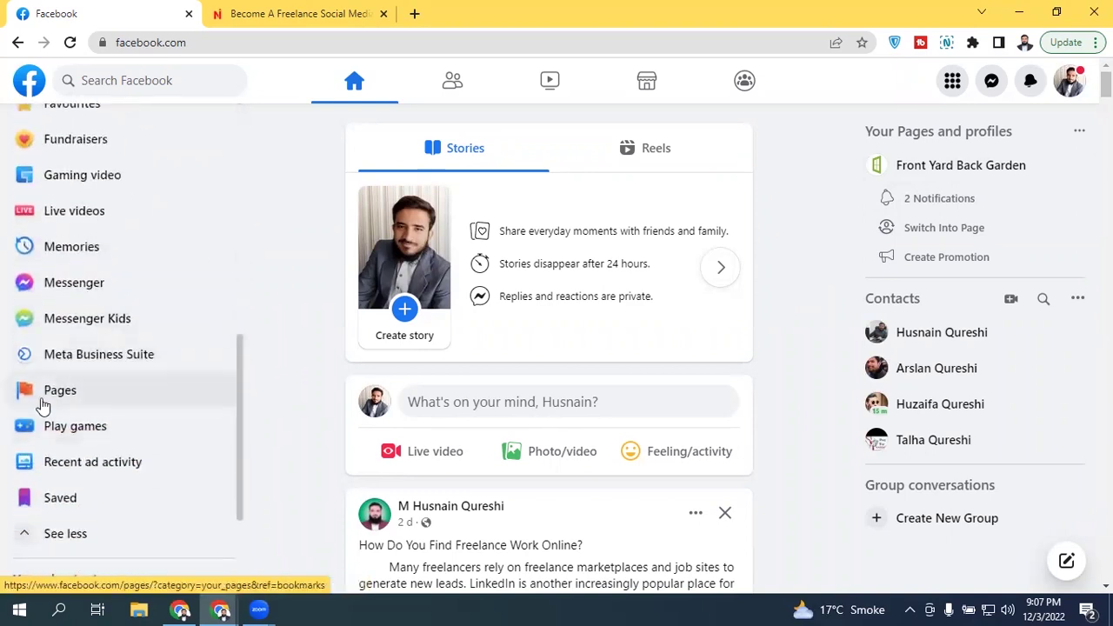
click(943, 86)
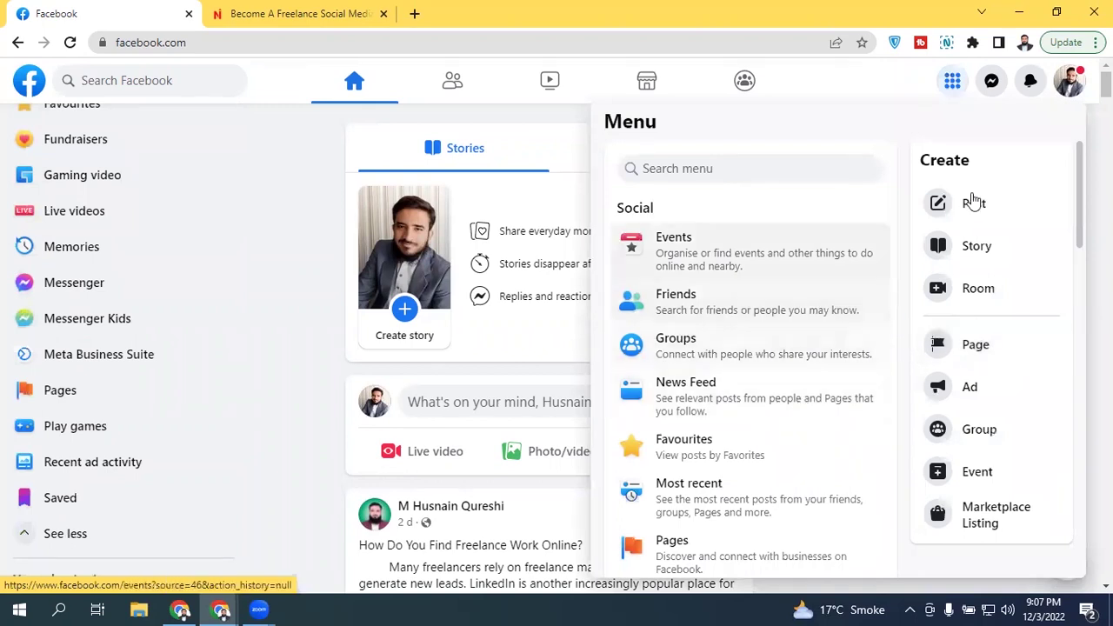
drag(1082, 167, 1078, 241)
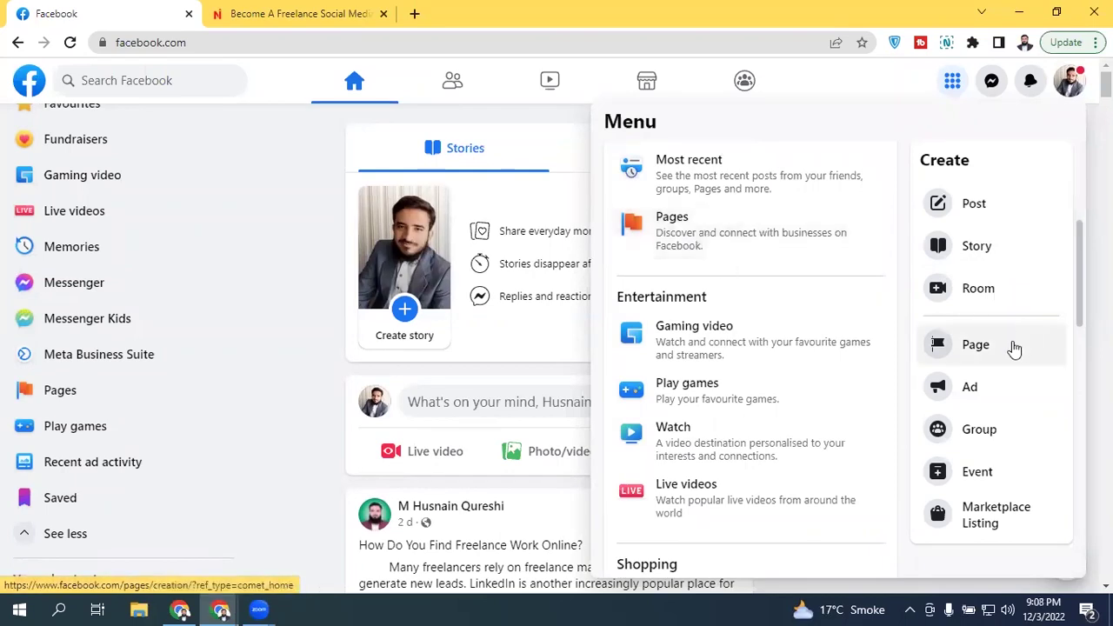
click(689, 247)
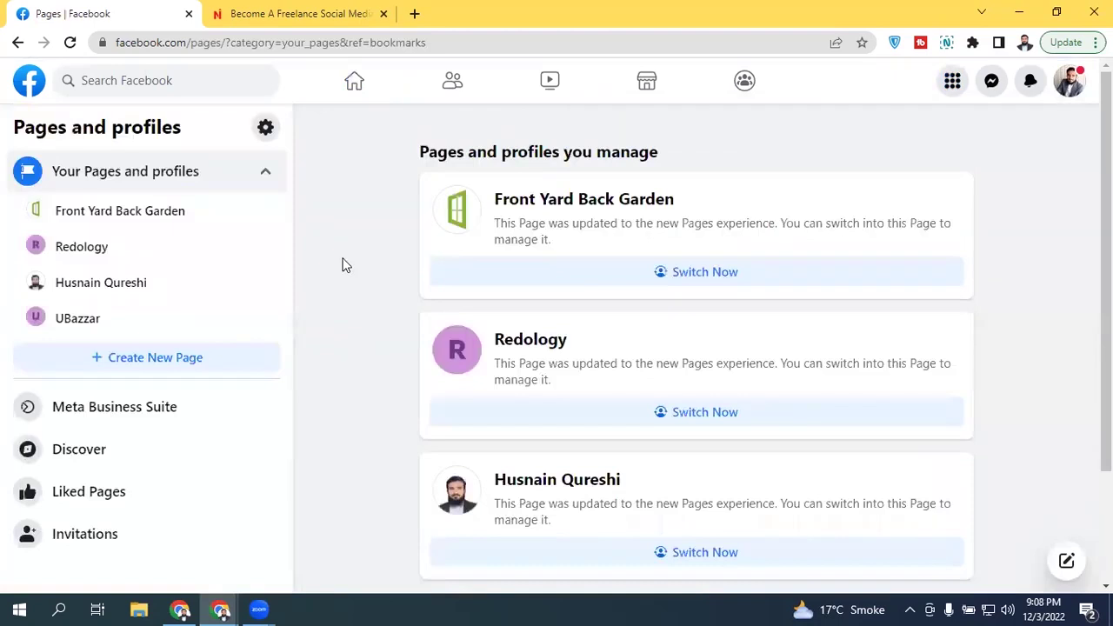
scroll(342, 266, down, 2)
scroll(673, 366, up, 2)
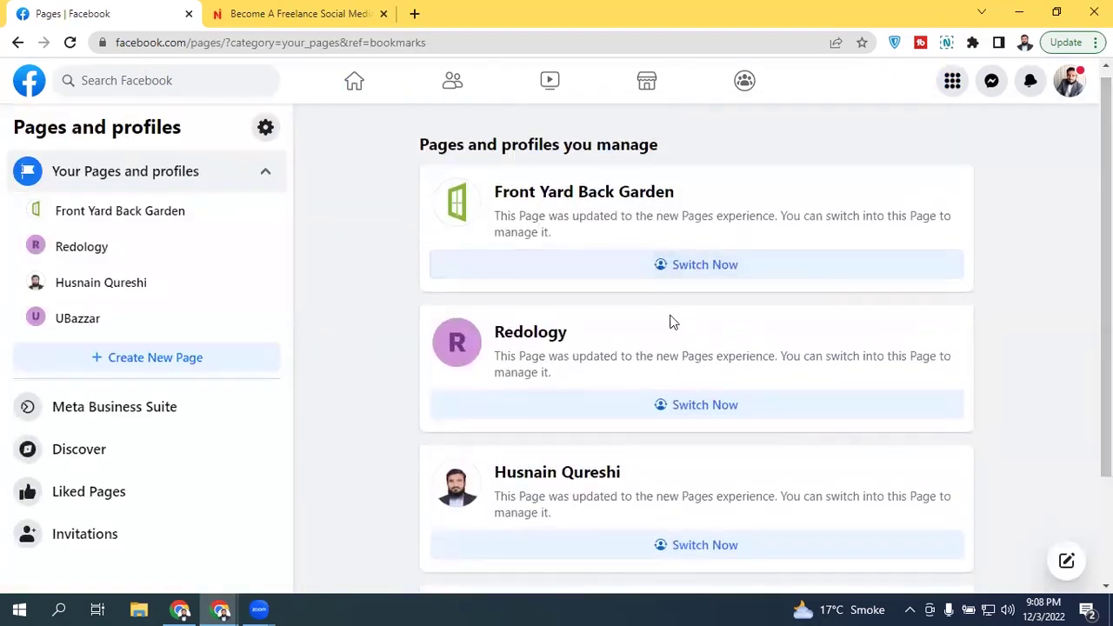
scroll(674, 321, down, 2)
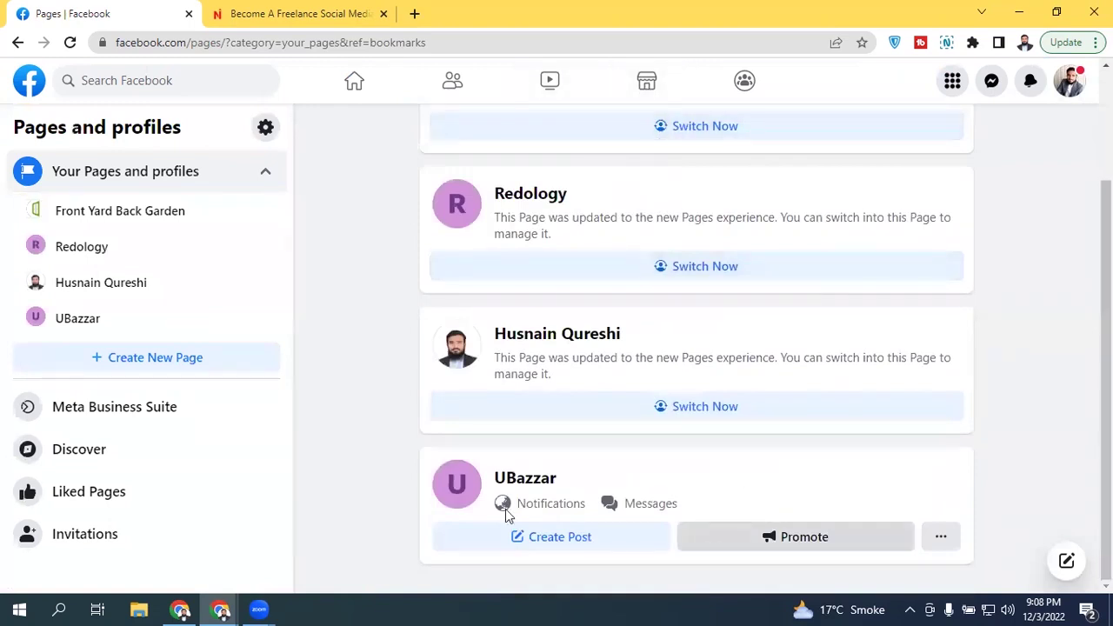
click(560, 534)
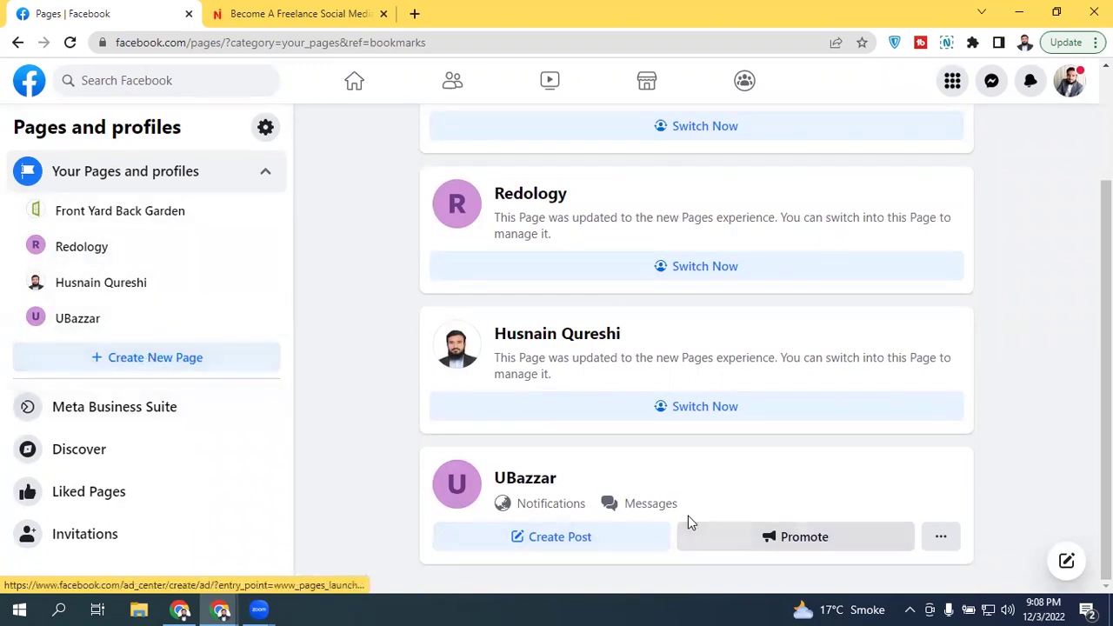
key(ctrl+2)
mouse_move(4, 341)
mouse_down()
mouse_move(233, 370)
mouse_move(96, 378)
mouse_move(52, 350)
mouse_up()
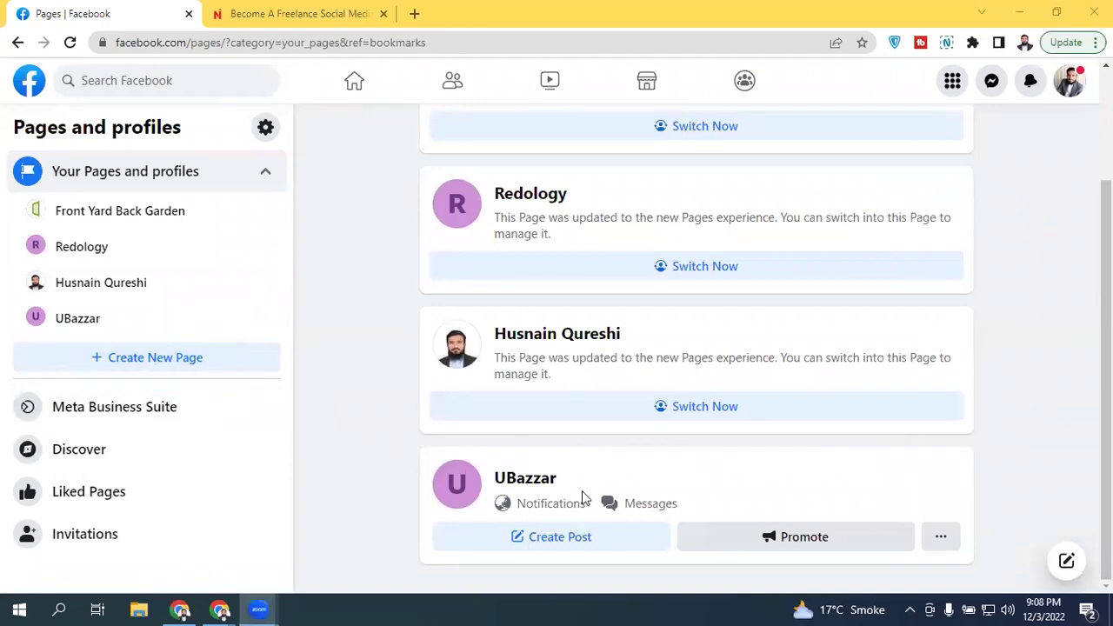
Step: Start a new Page and bring up the empty Create a Page form
click(193, 363)
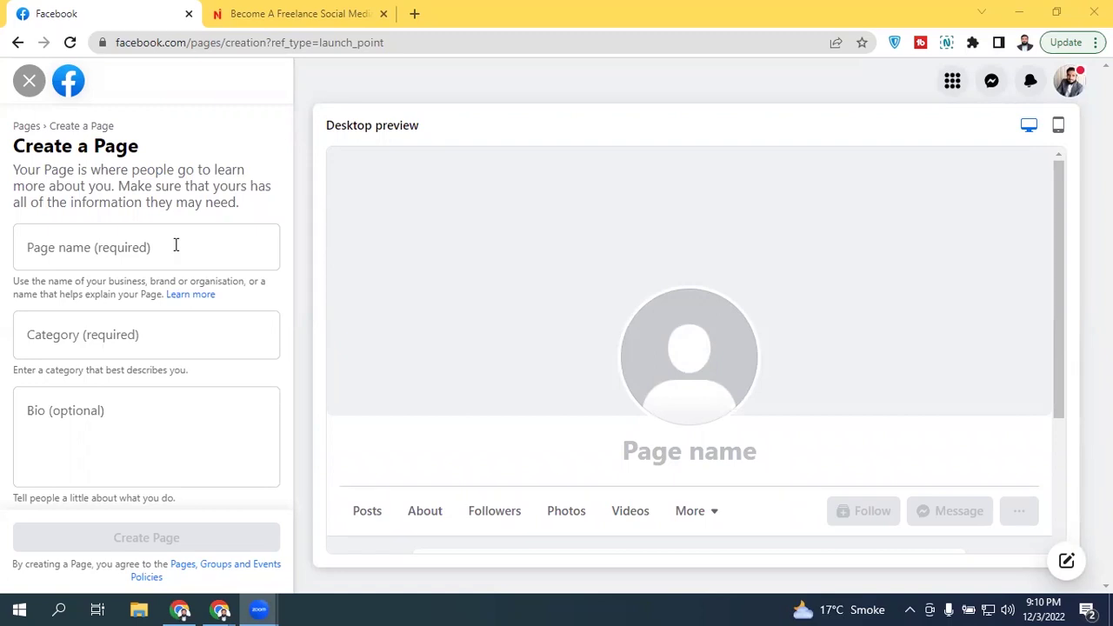
click(176, 245)
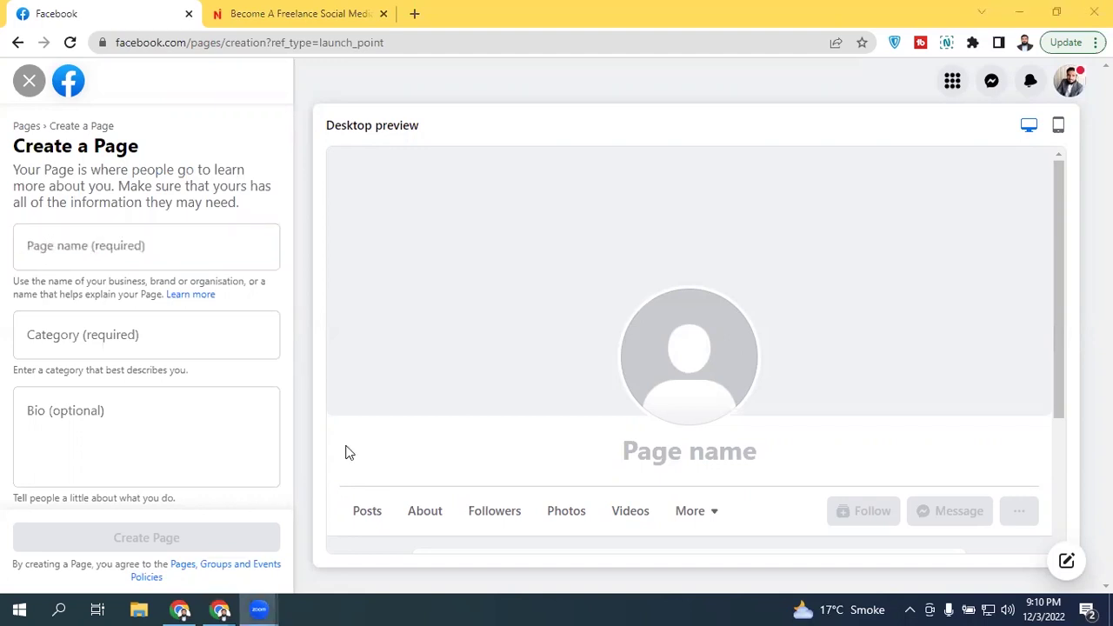
Step: Type the Page name, fixing typos until it reads eBazzar
click(206, 257)
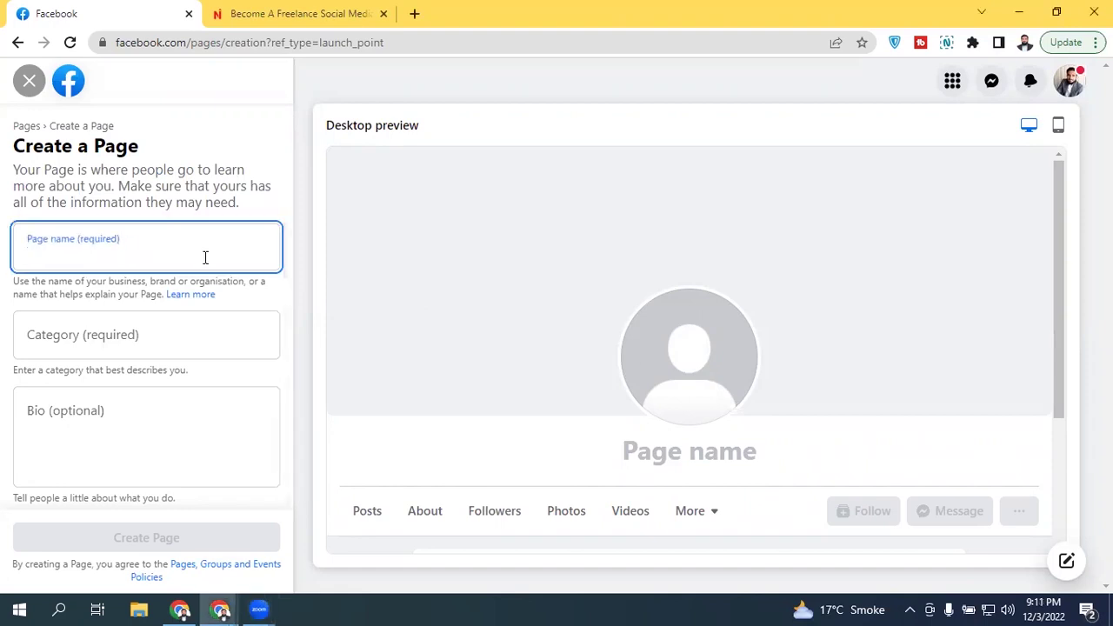
text(eCom)
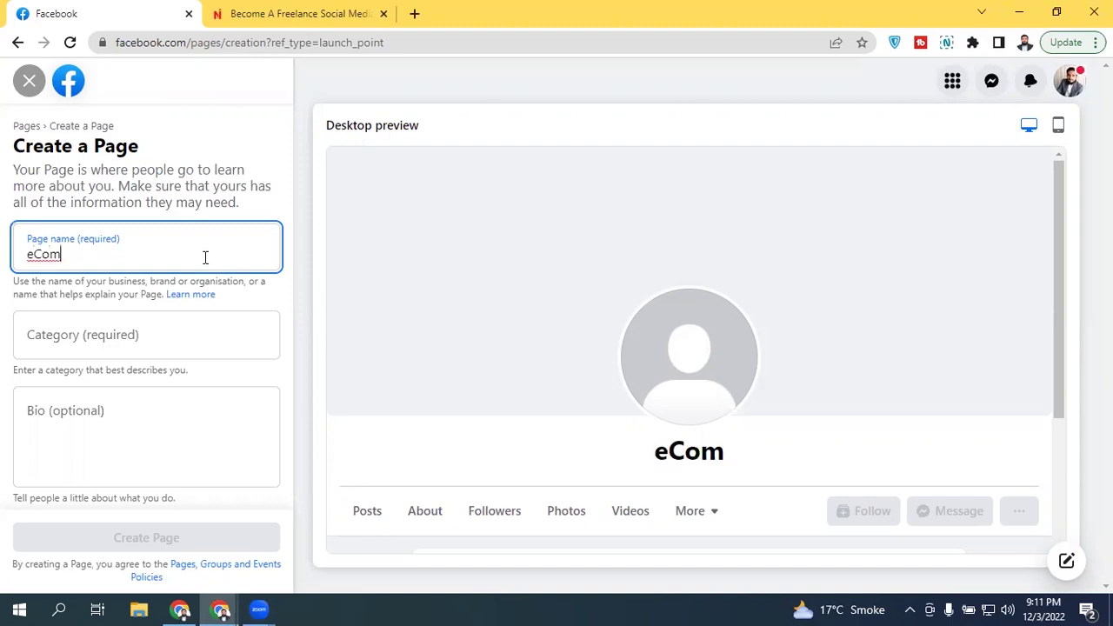
text(shop)
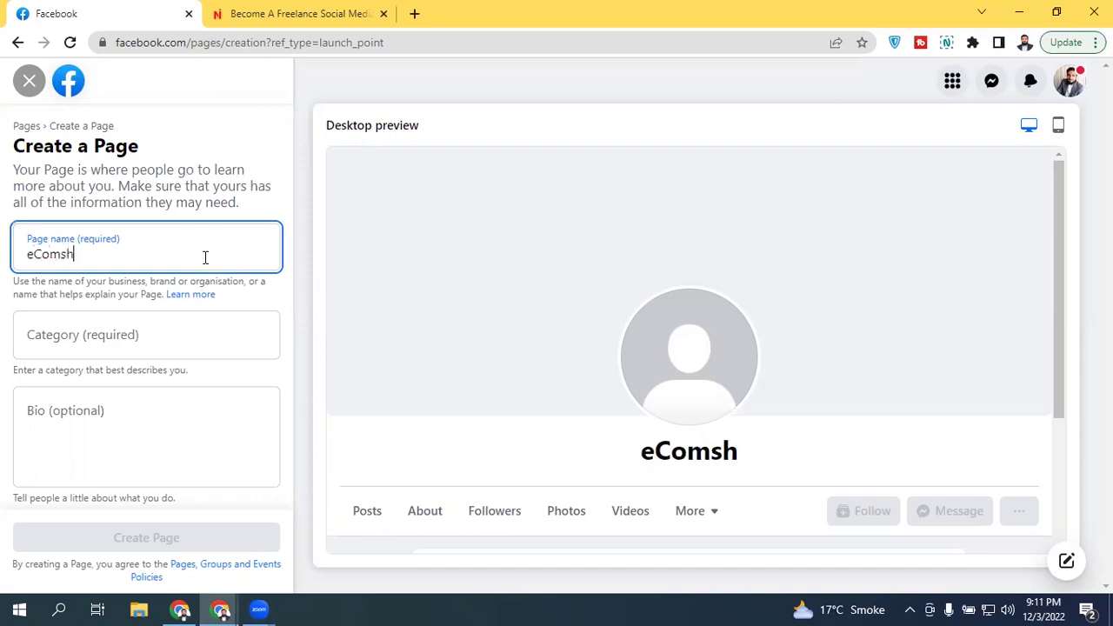
key(BackSpace)
key(BackSpace)
key(BackSpace)
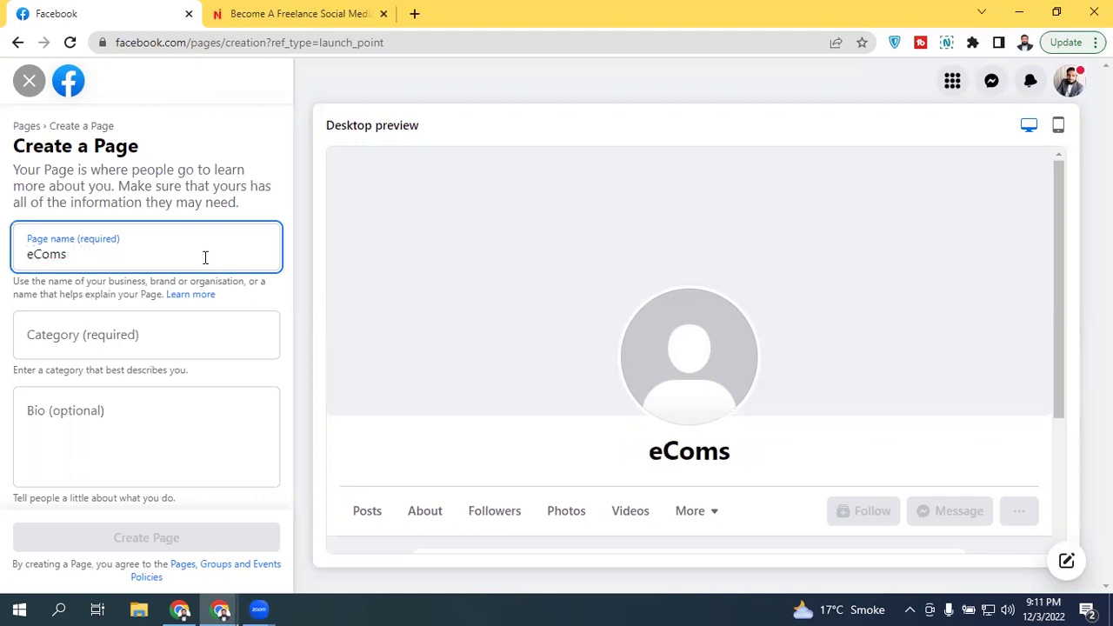
key(BackSpace)
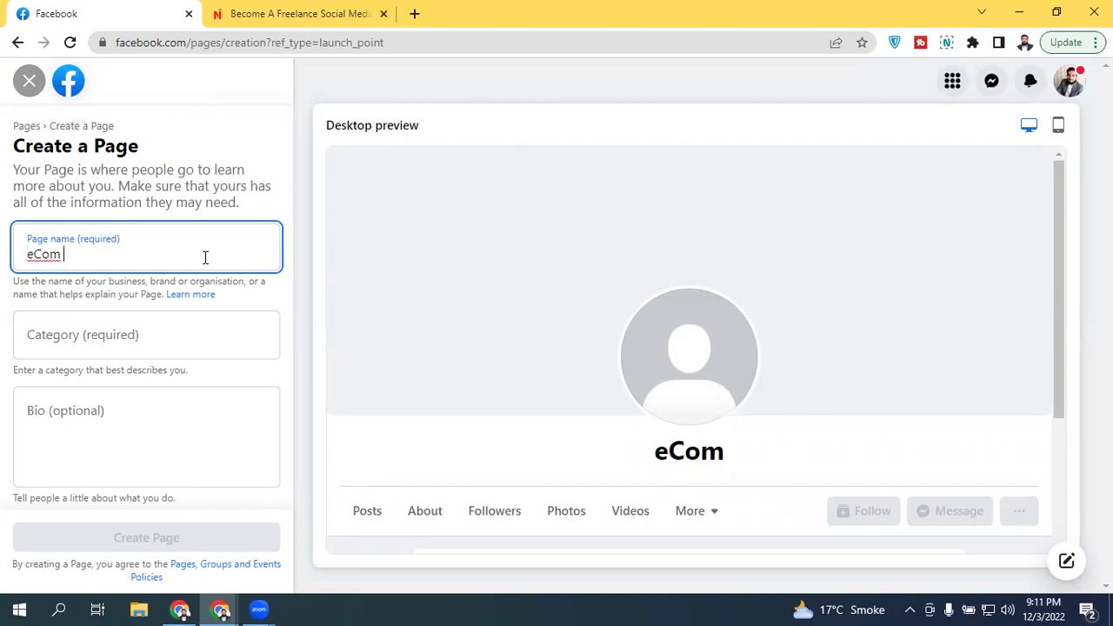
text(Shop)
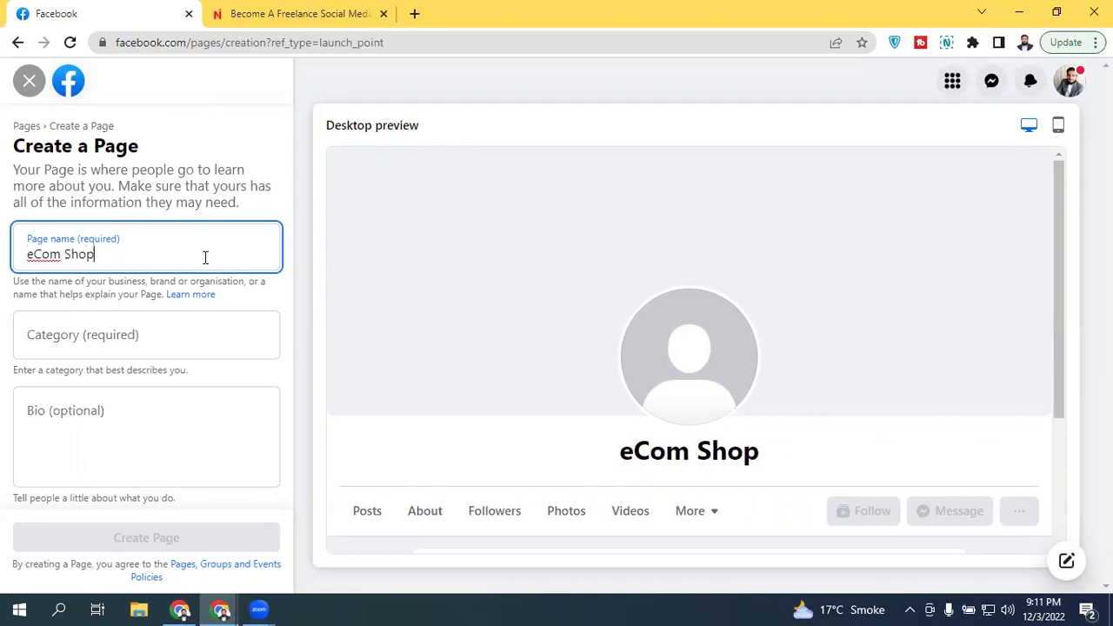
triple_click(119, 256)
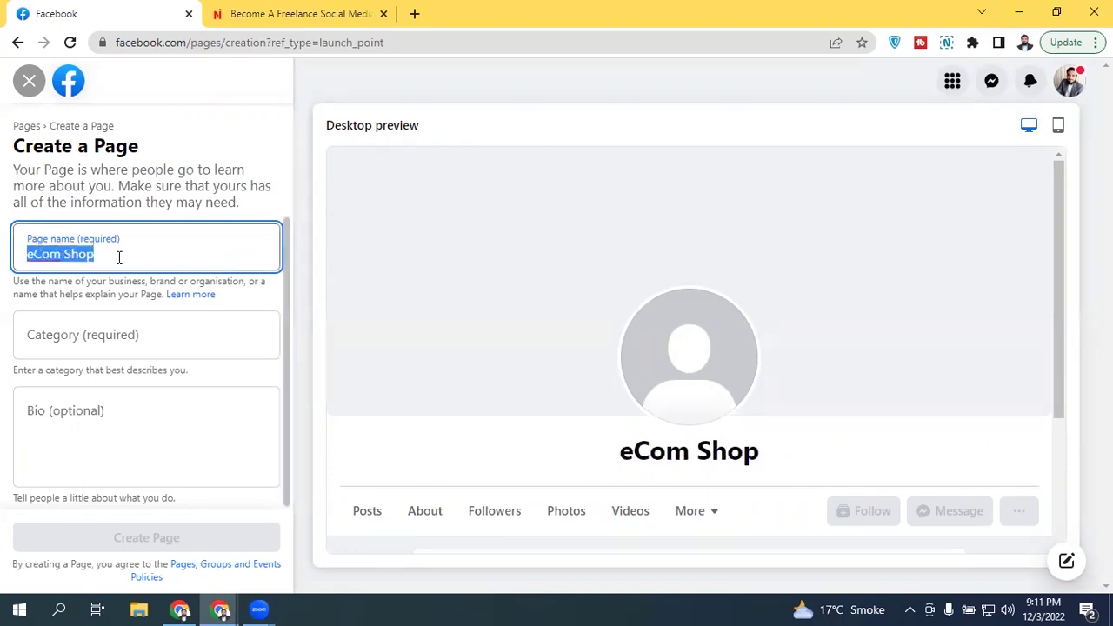
text(eBaz)
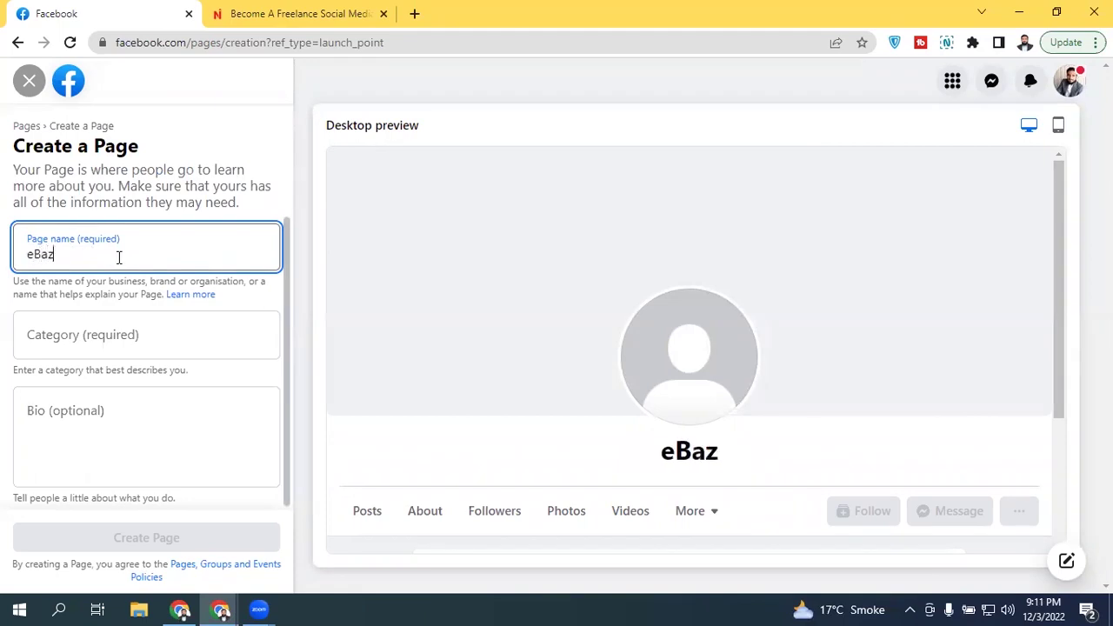
text(ar)
key(BackSpace)
key(BackSpace)
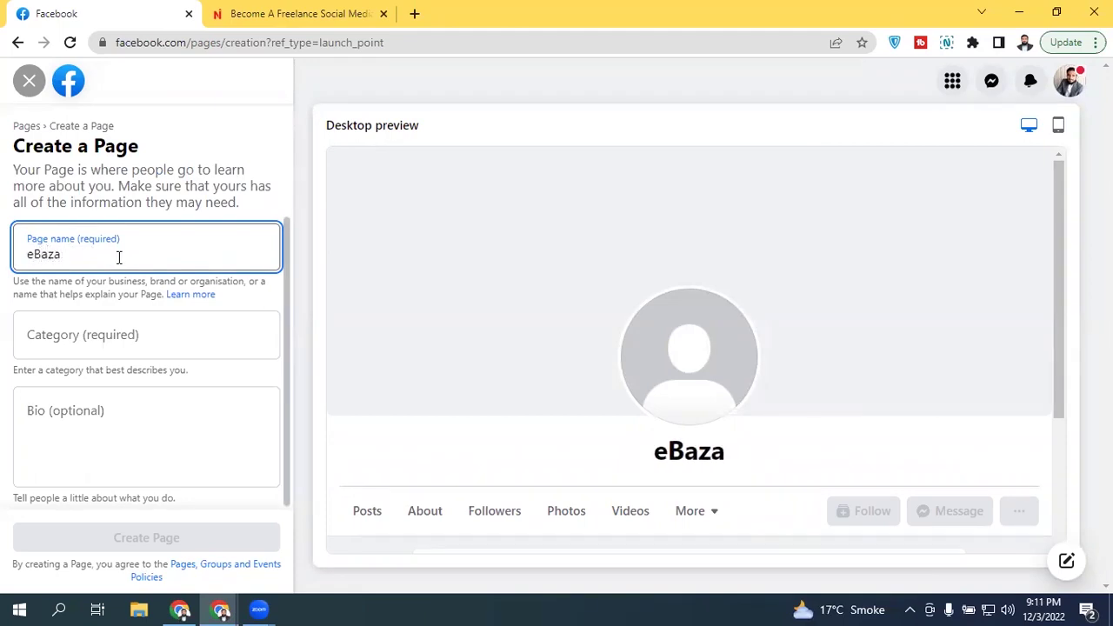
text(zr)
key(BackSpace)
text(ar)
click(107, 340)
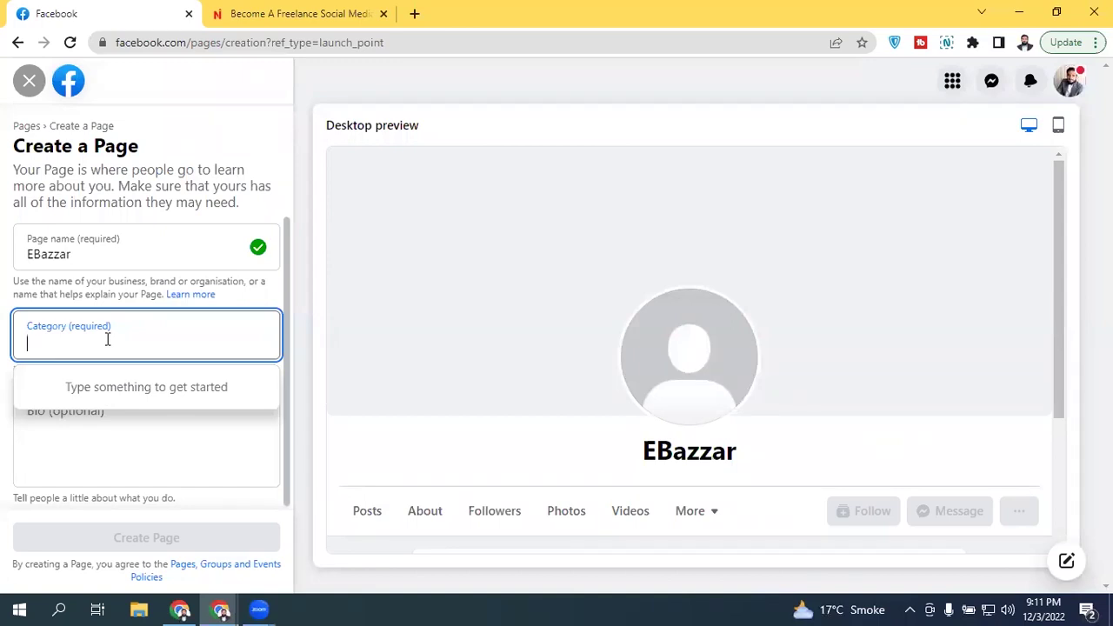
Step: Search 'fashio' and choose Clothing shop as the Page category
text(fashio)
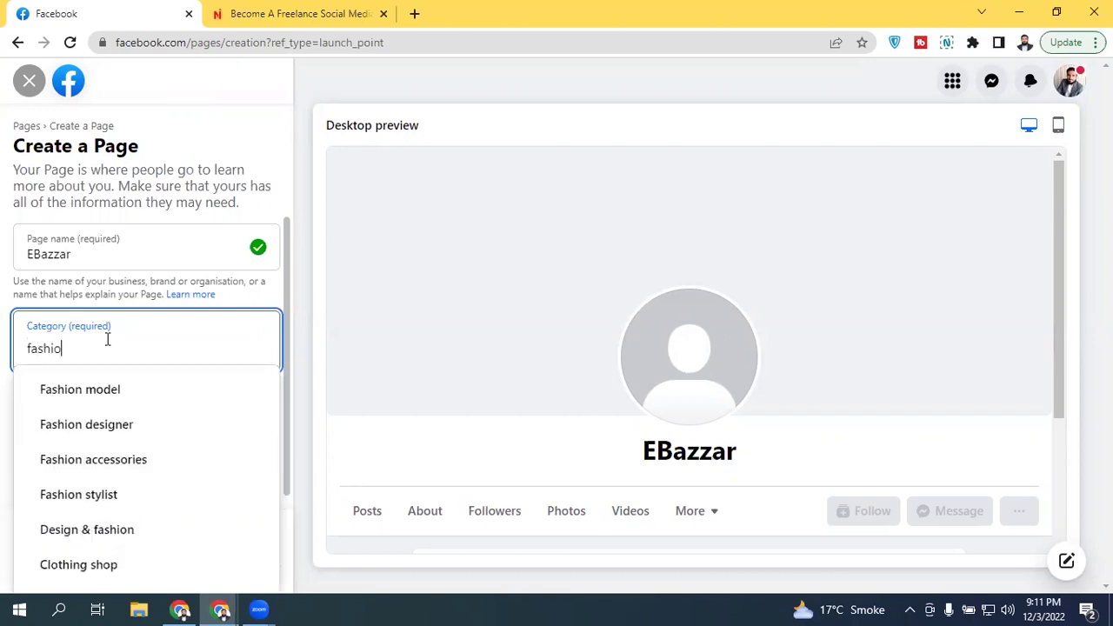
scroll(276, 429, down, 1)
scroll(275, 429, down, 1)
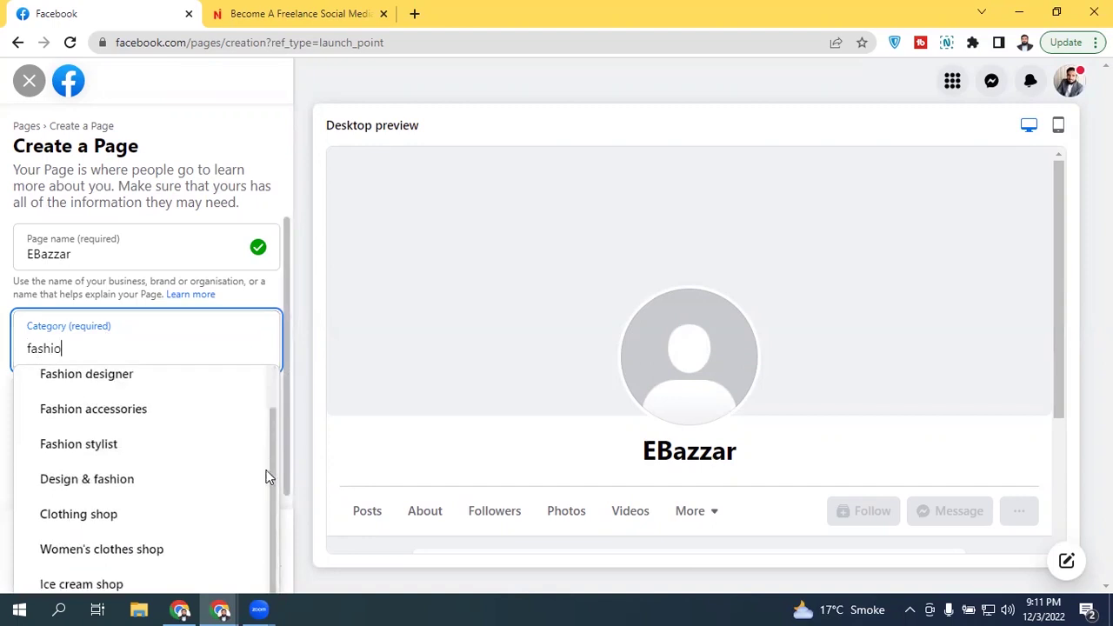
click(144, 515)
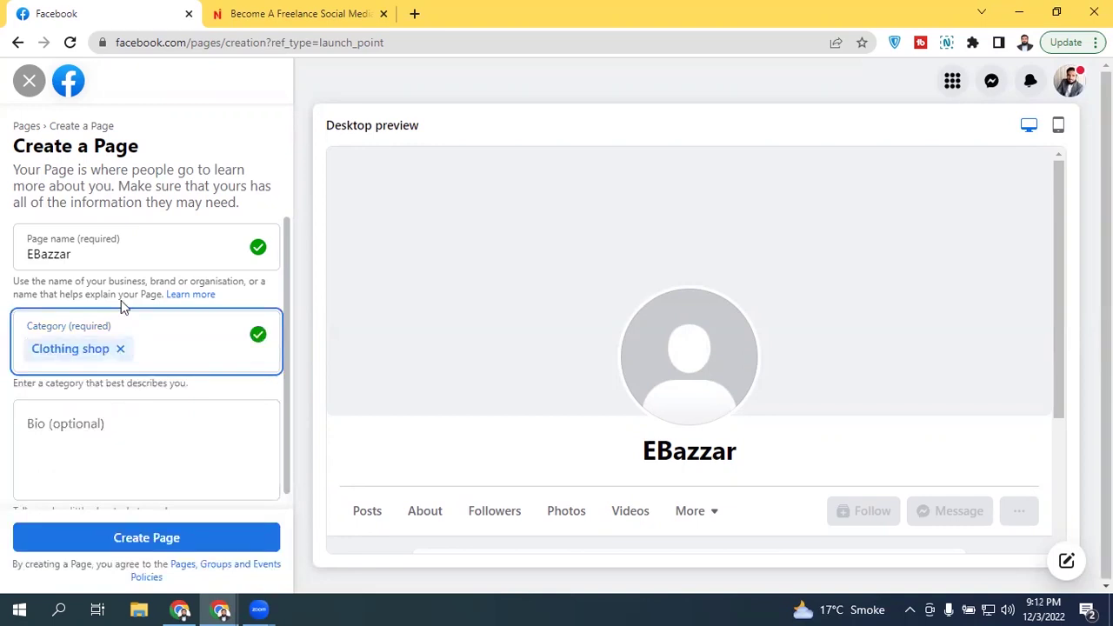
click(124, 407)
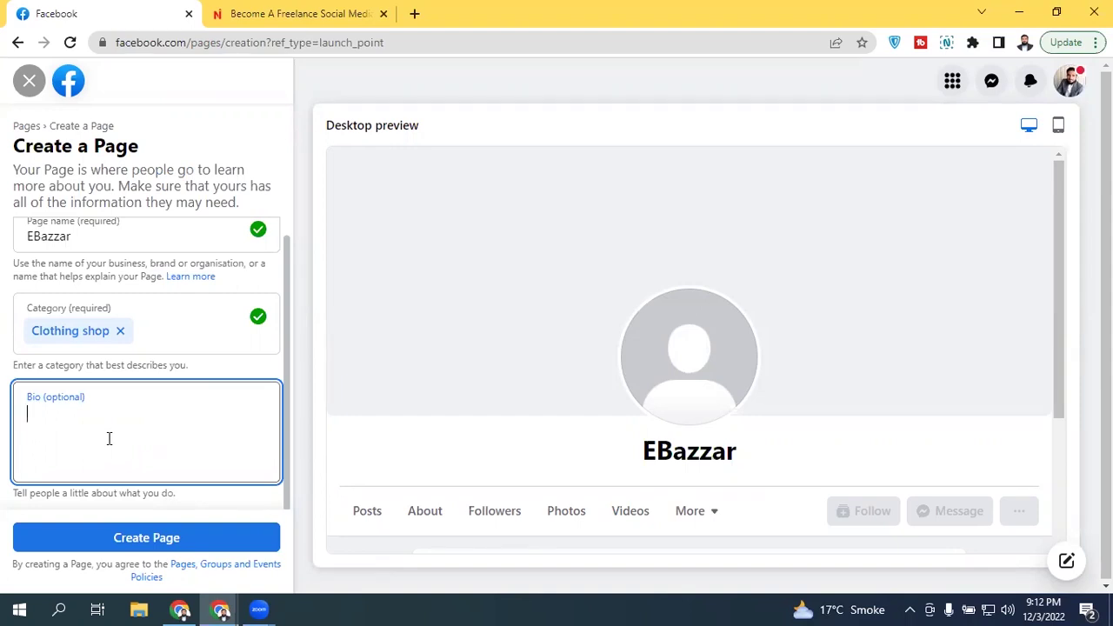
Step: Enter the bio 'No1 Clothing Brand In Pakistan' without the trailing comma
text(No1)
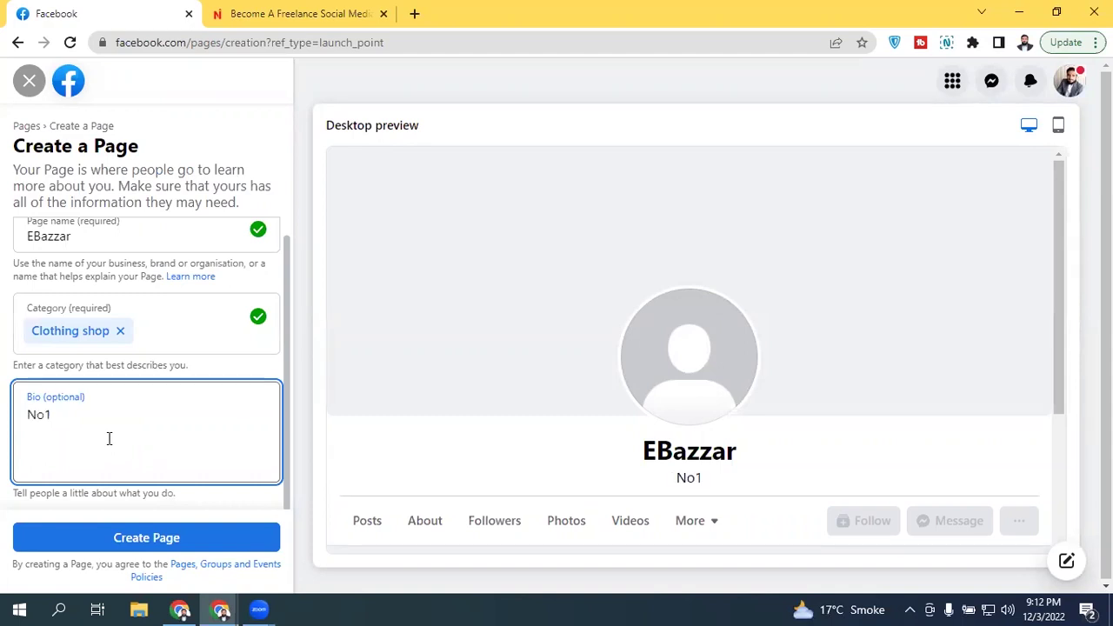
text( Clothing )
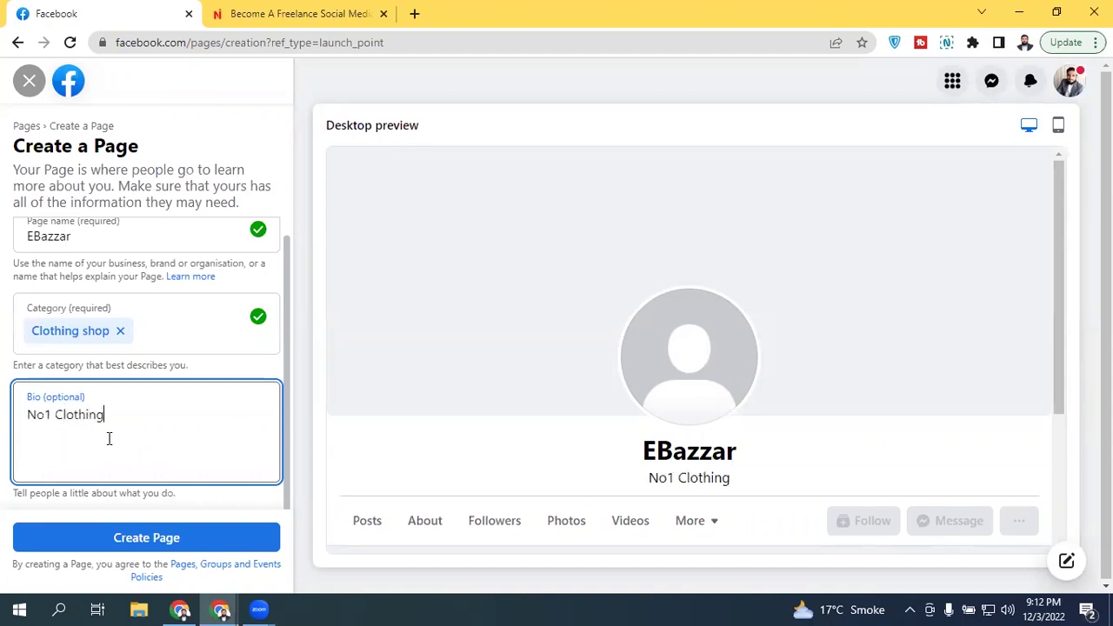
text(B)
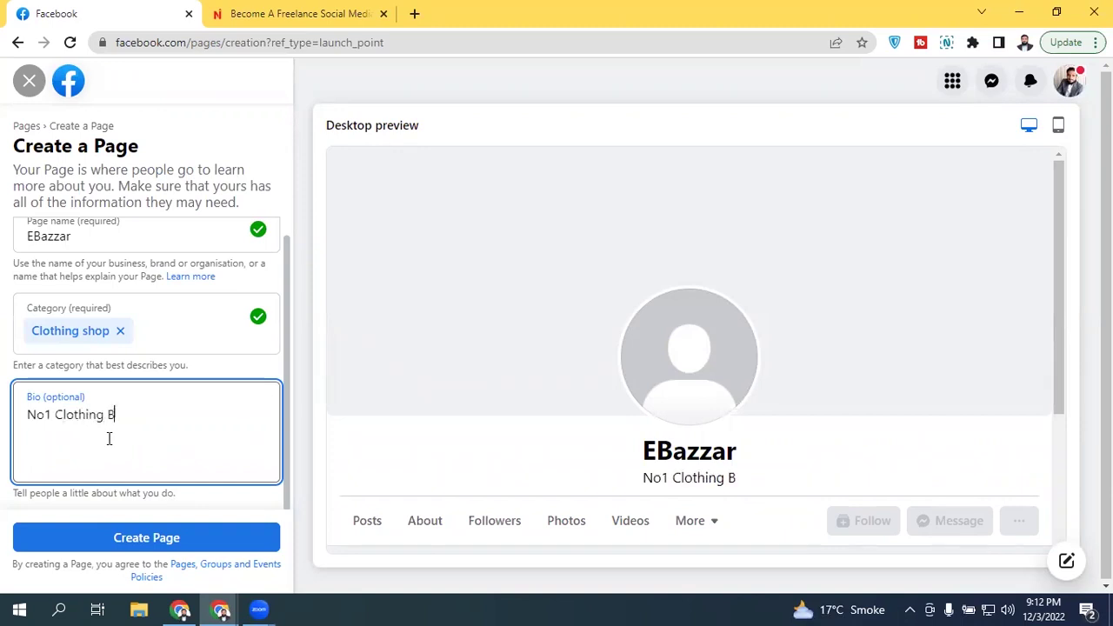
text(rand In )
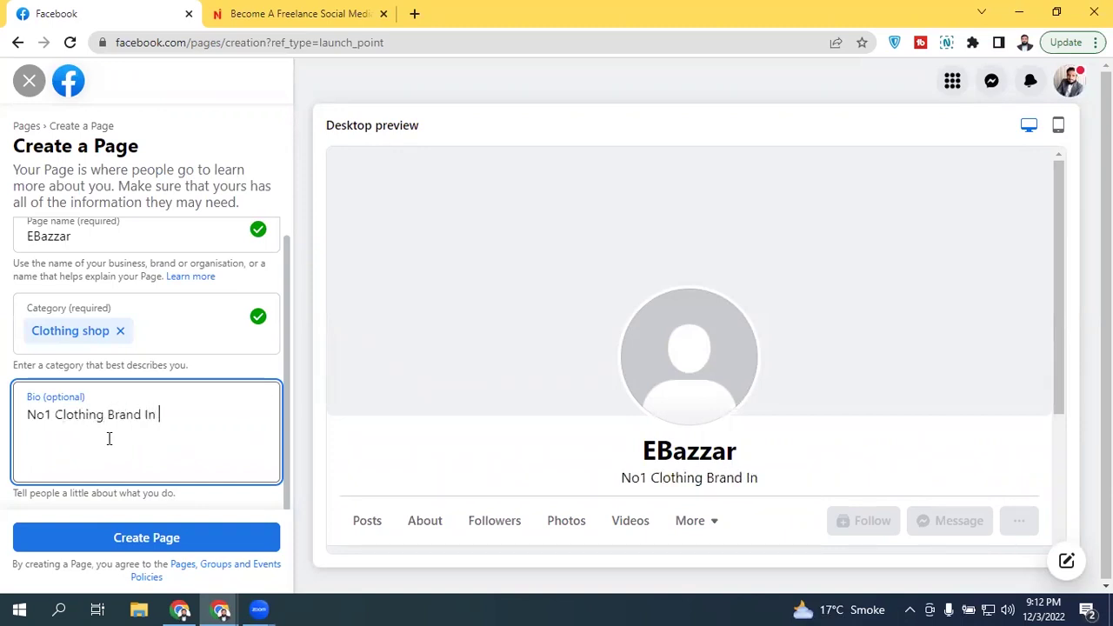
text(Pakistan,)
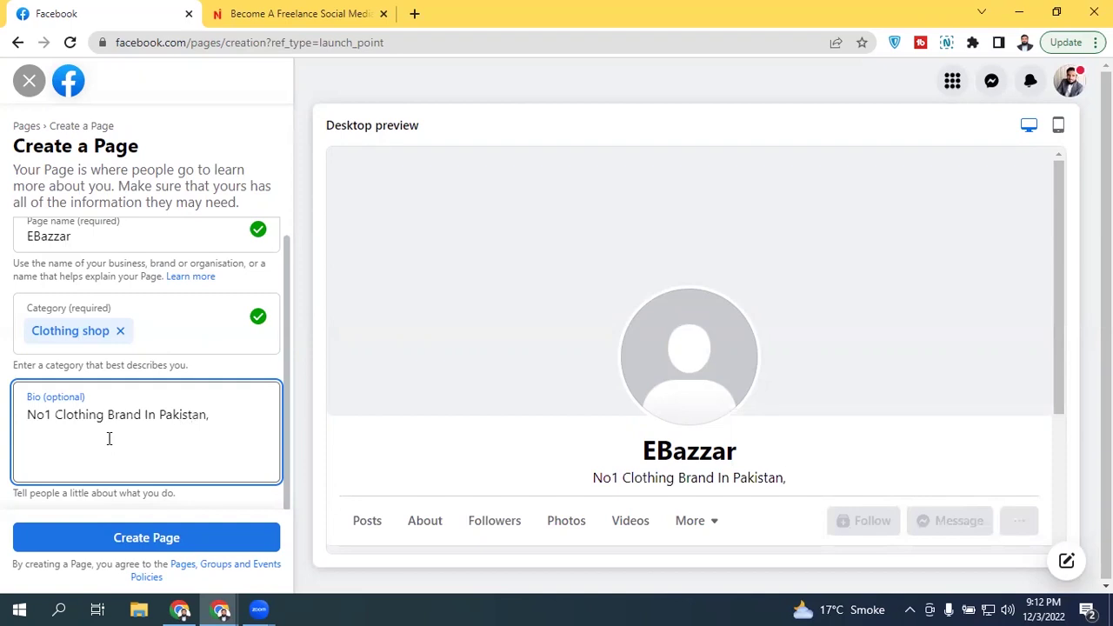
key(BackSpace)
key(BackSpace)
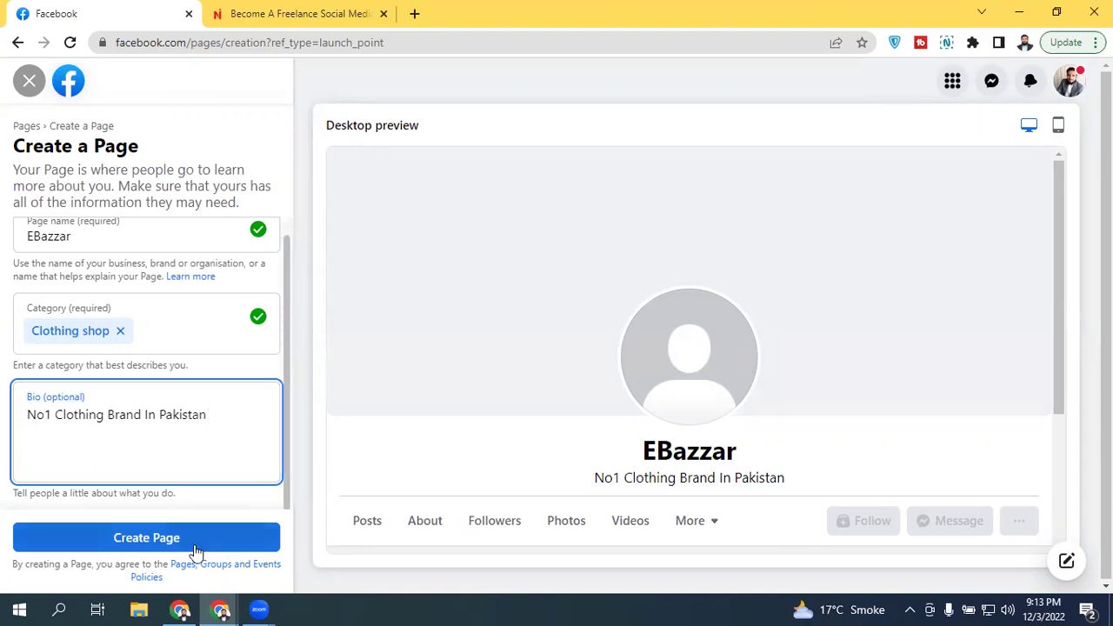
scroll(284, 335, up, 1)
scroll(284, 448, down, 1)
Step: Create the EBazzar Page, review the previous step, and return to contact details
click(163, 539)
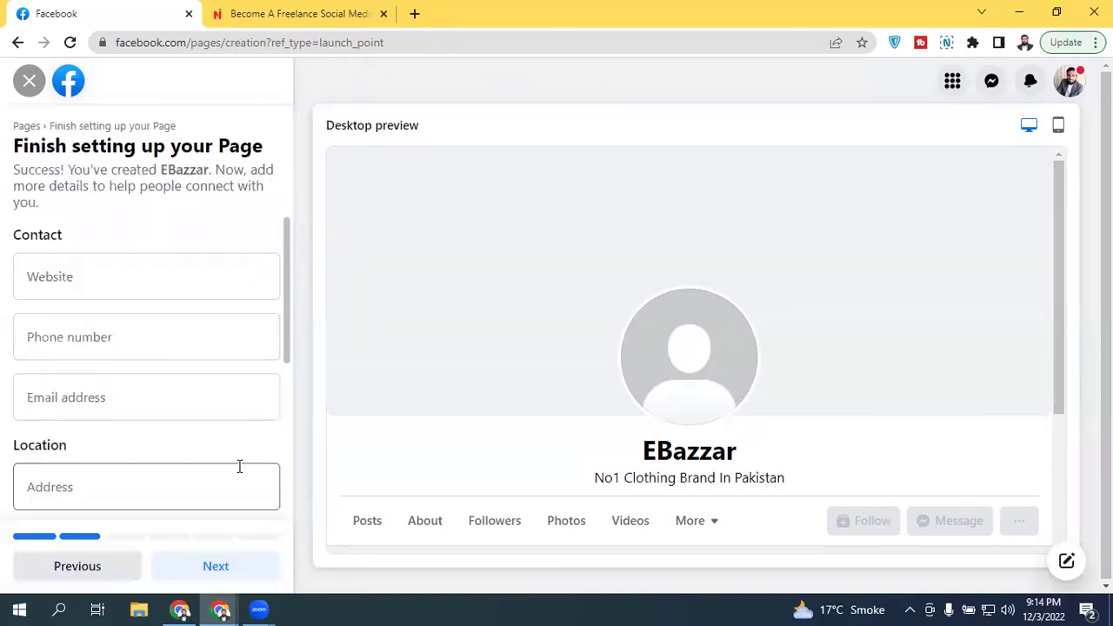
drag(283, 262, 273, 217)
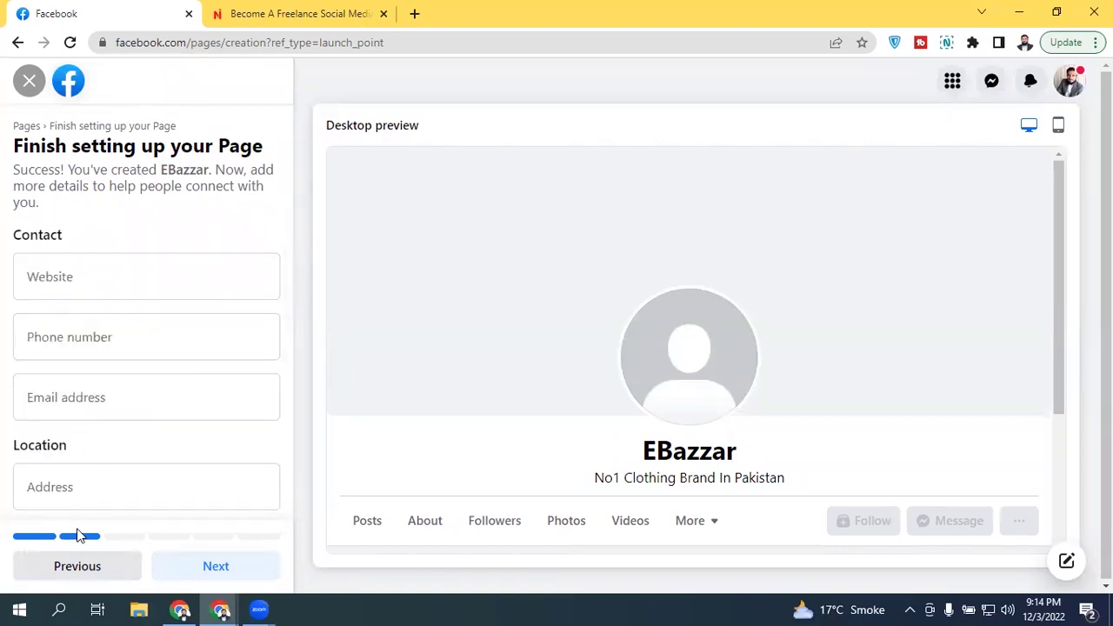
click(75, 574)
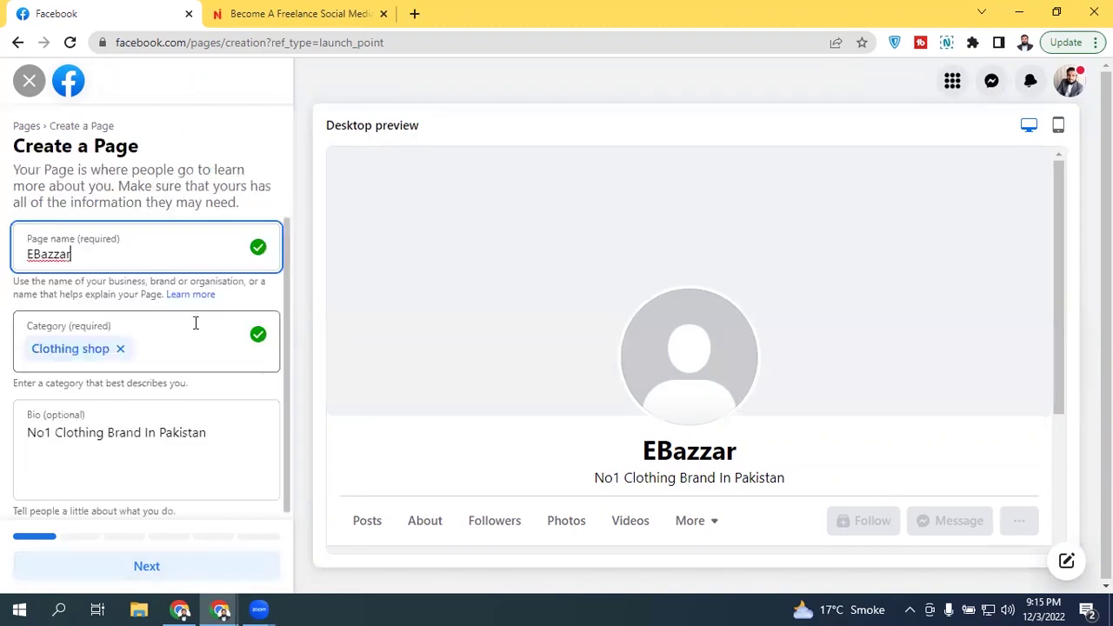
click(192, 557)
drag(290, 258, 269, 194)
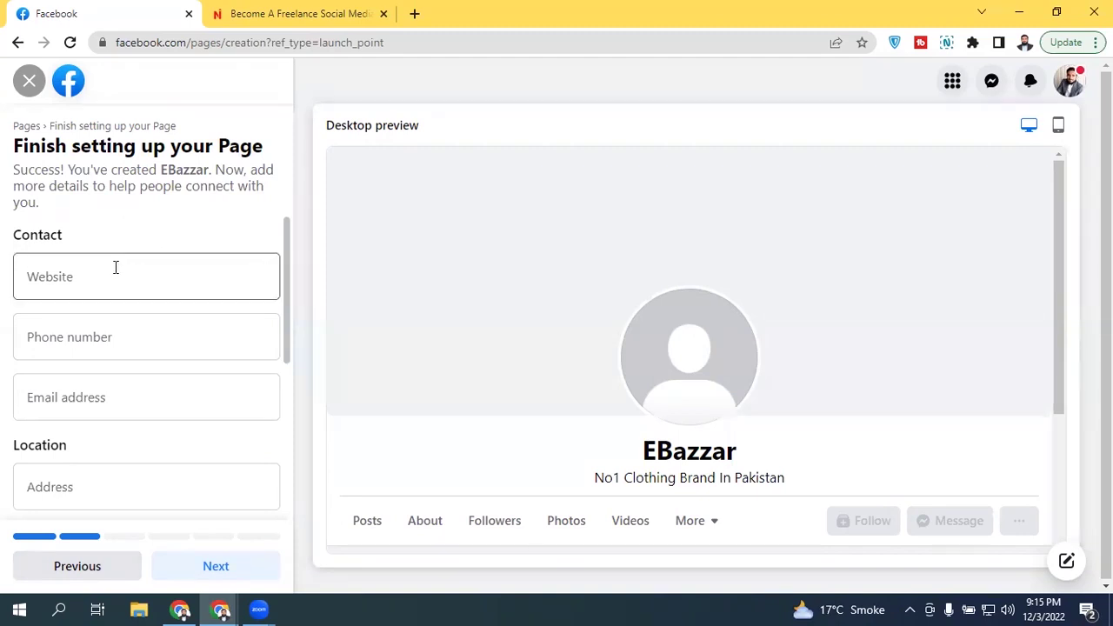
click(115, 267)
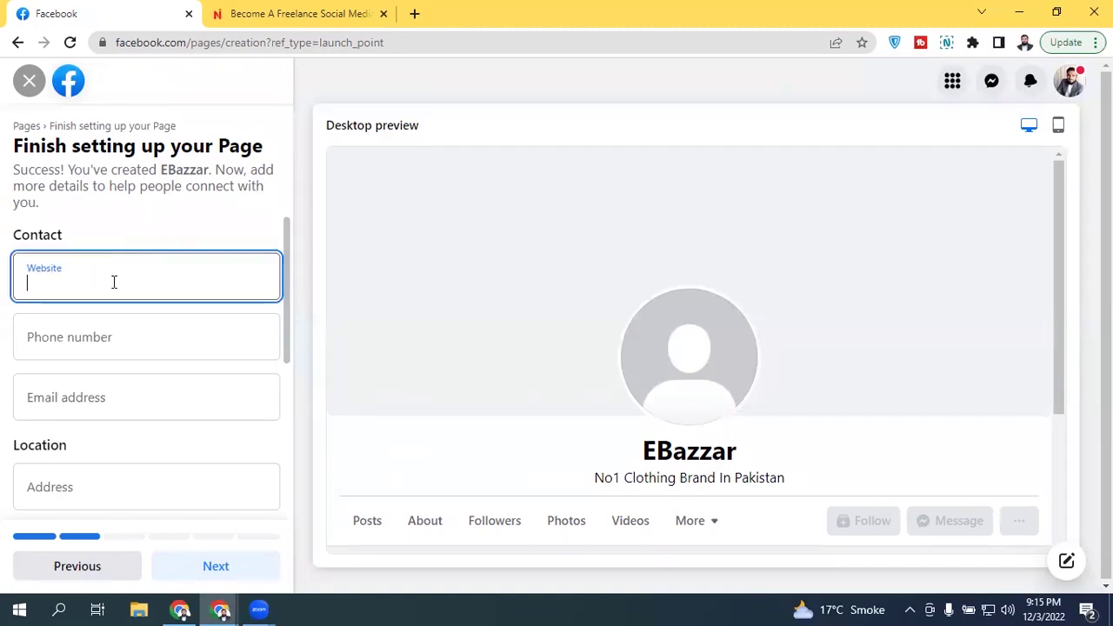
text(http)
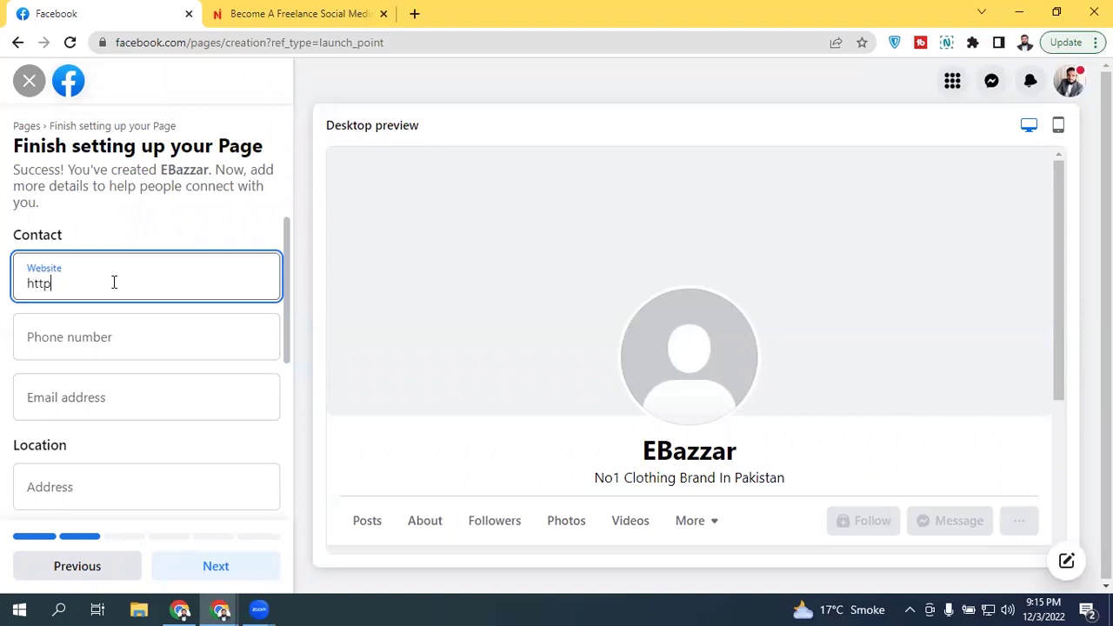
text(s://ubazz)
key(BackSpace)
key(BackSpace)
key(BackSpace)
key(BackSpace)
key(BackSpace)
text(ebazzar.com)
click(119, 221)
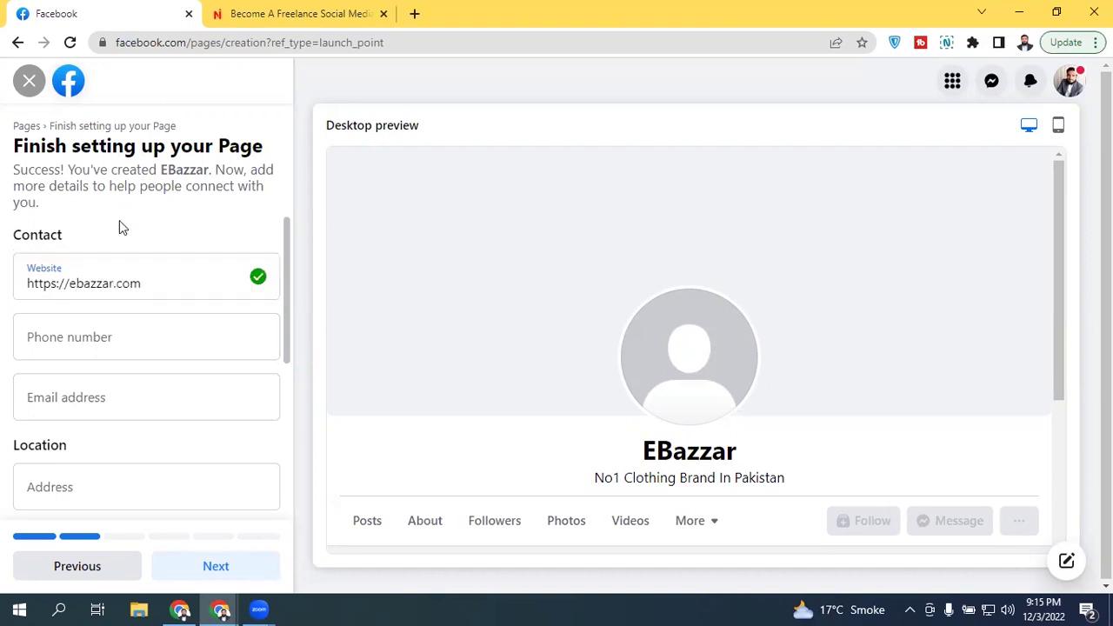
click(146, 326)
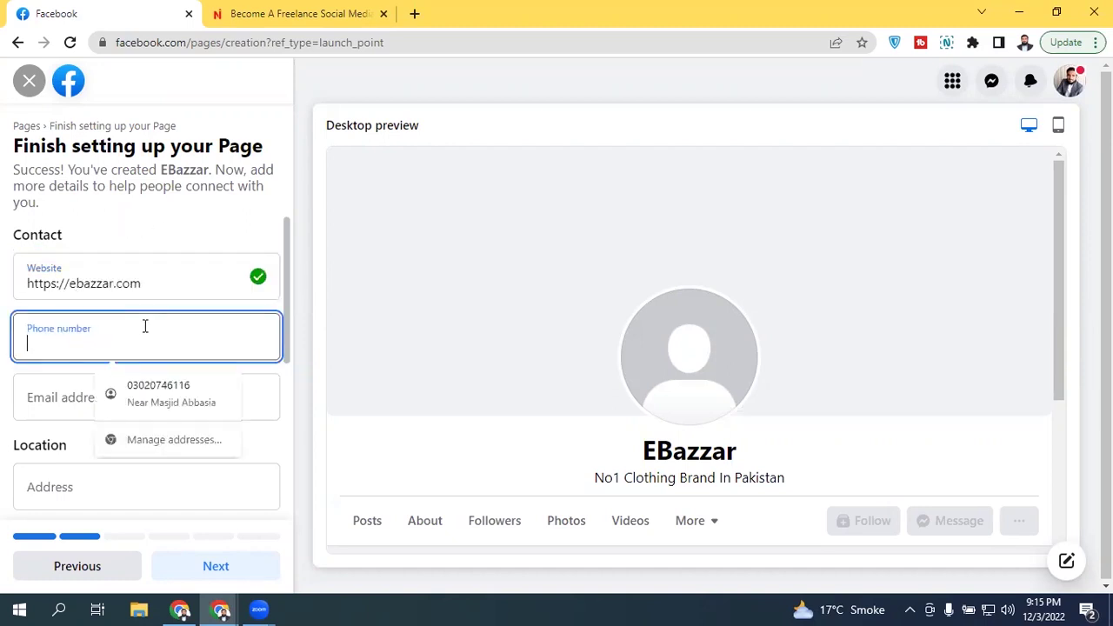
click(171, 235)
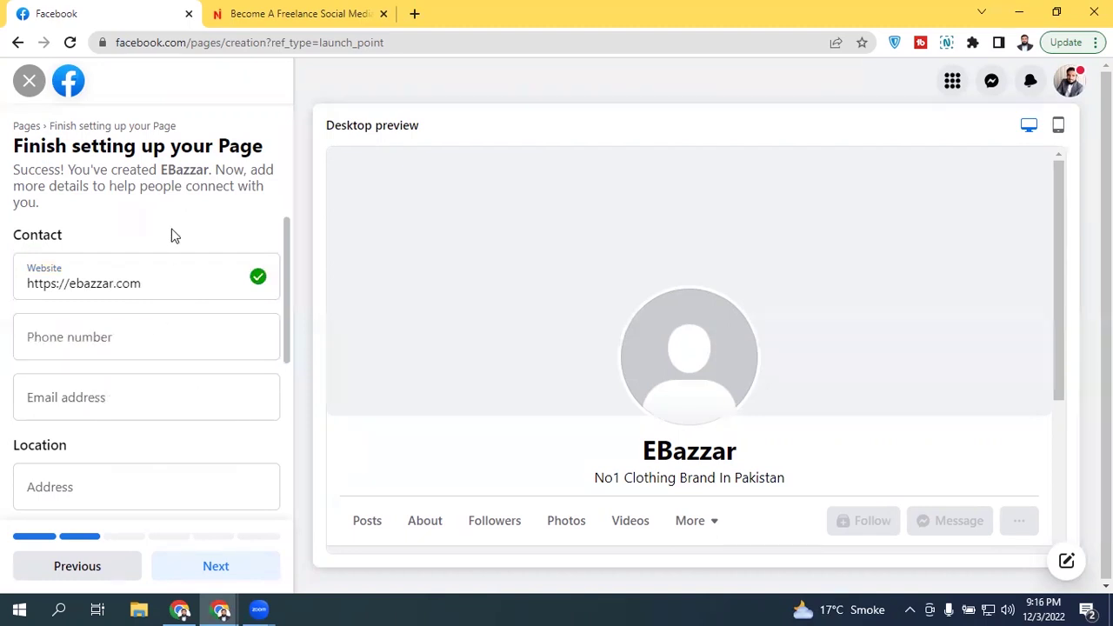
click(91, 335)
text(04)
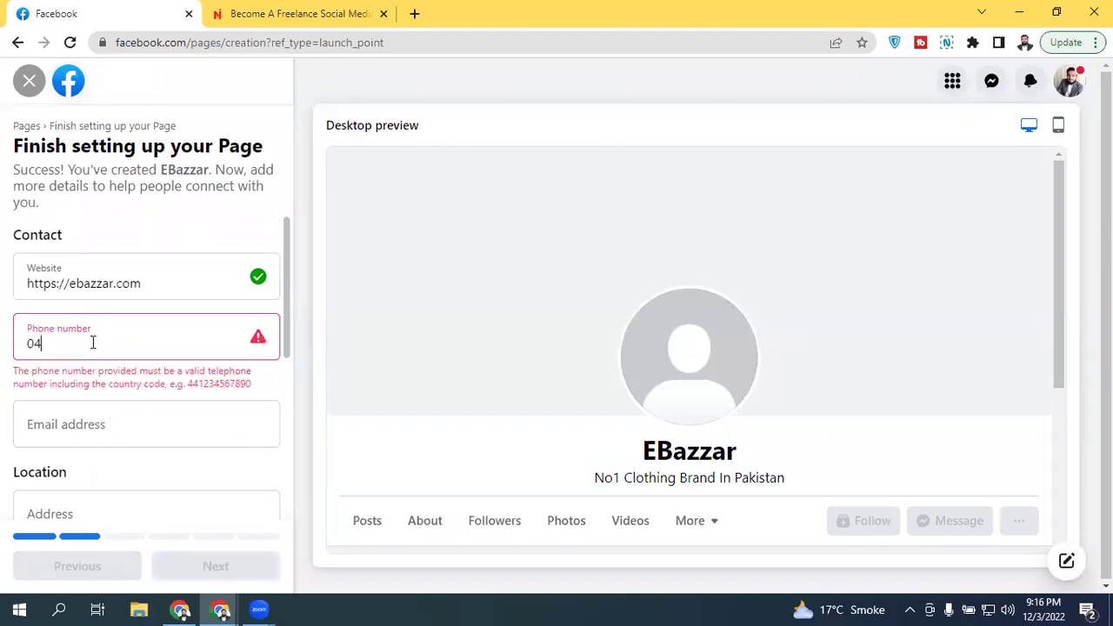
key(BackSpace)
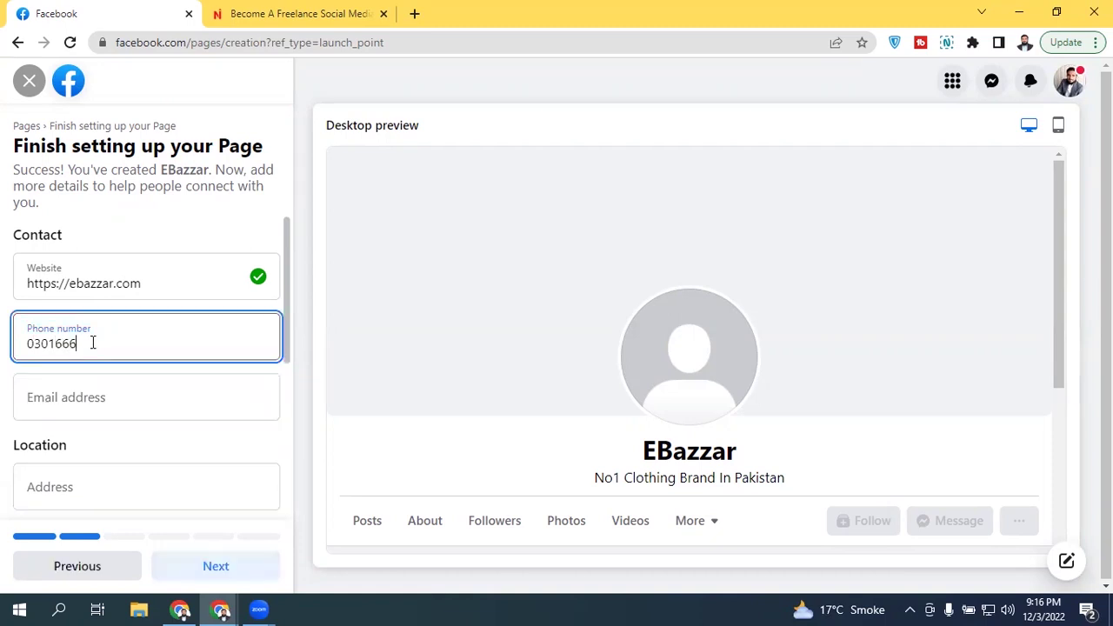
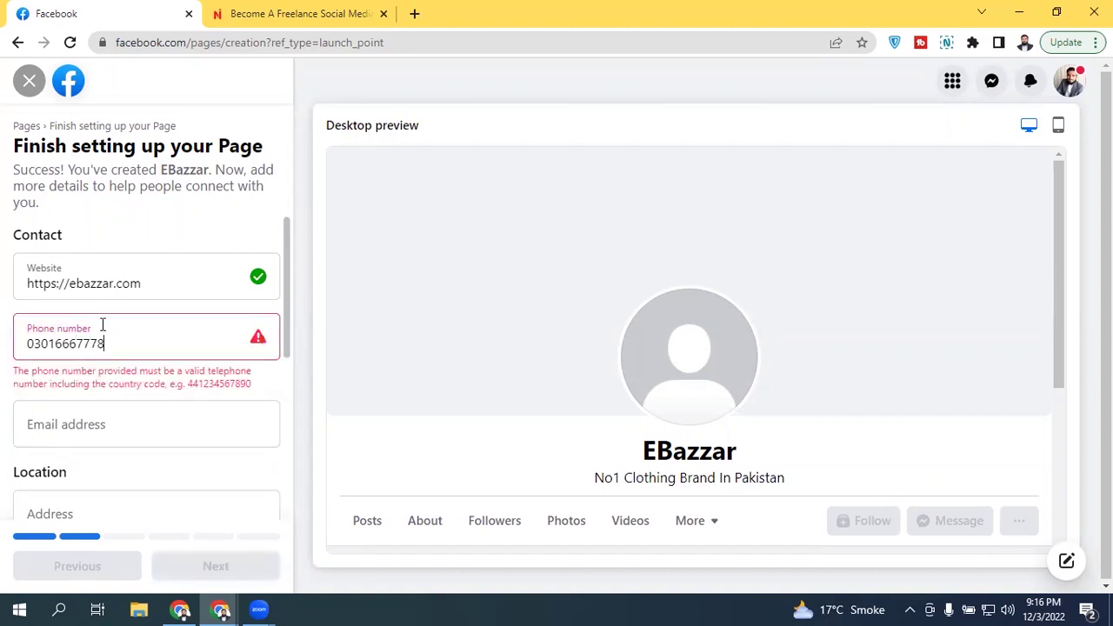
click(32, 343)
key(BackSpace)
text(92)
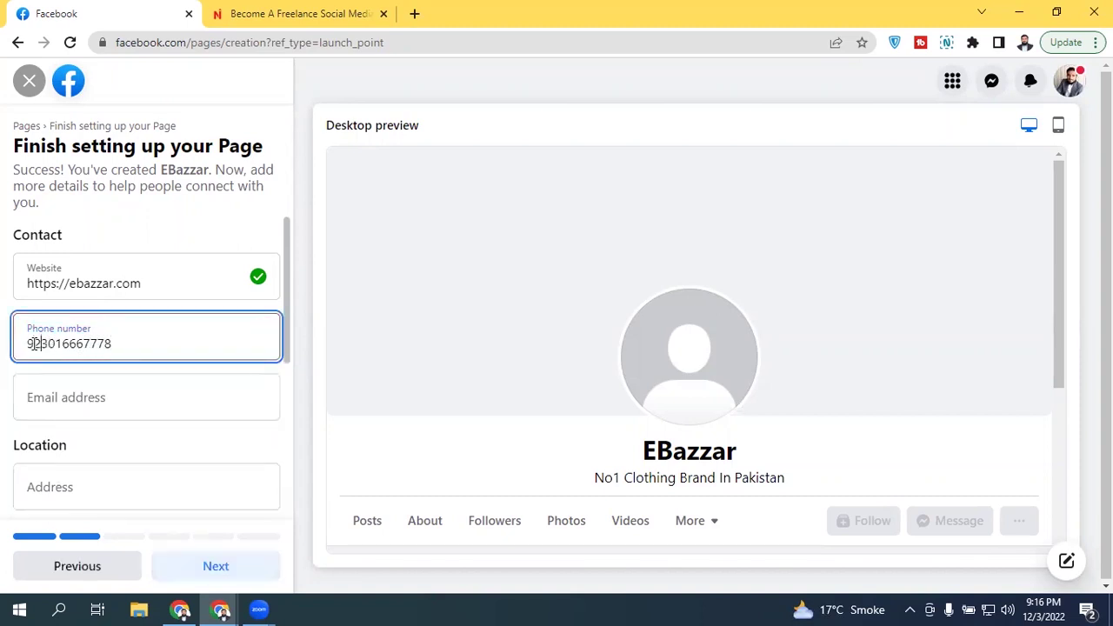
key(Home)
text(+)
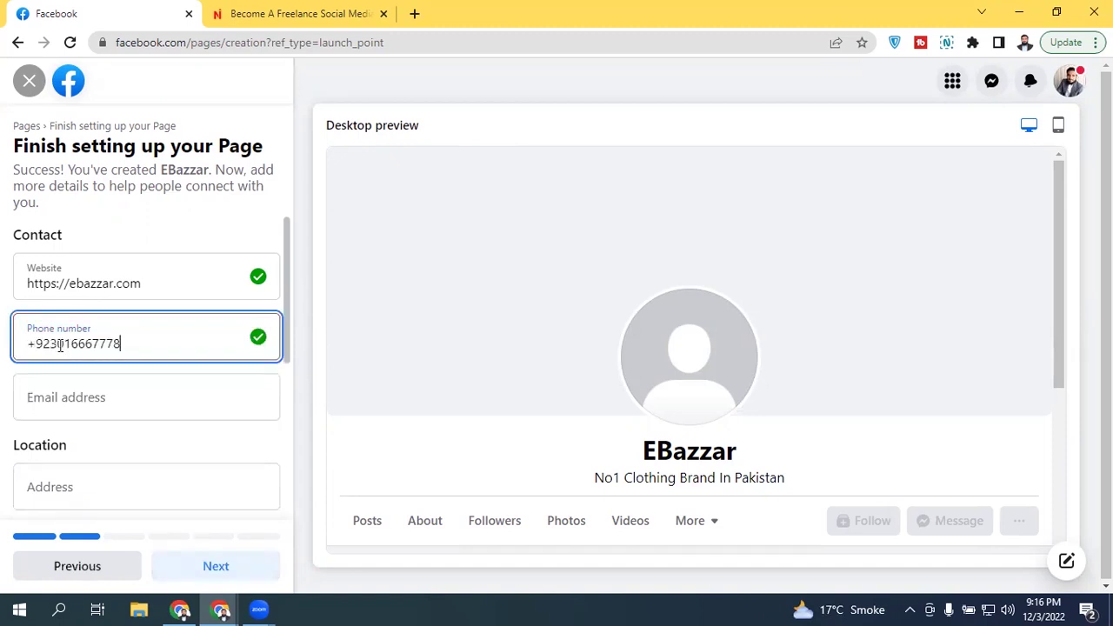
click(97, 370)
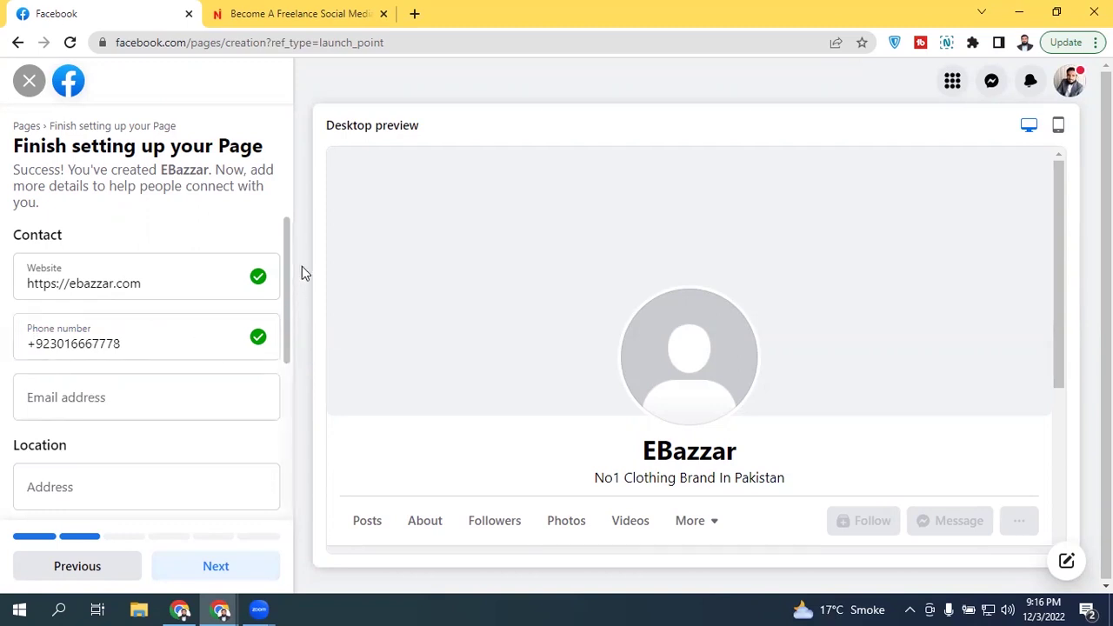
Step: Enter the Page's contact e-mail address, correcting a typo, and confirm it
drag(289, 250, 298, 231)
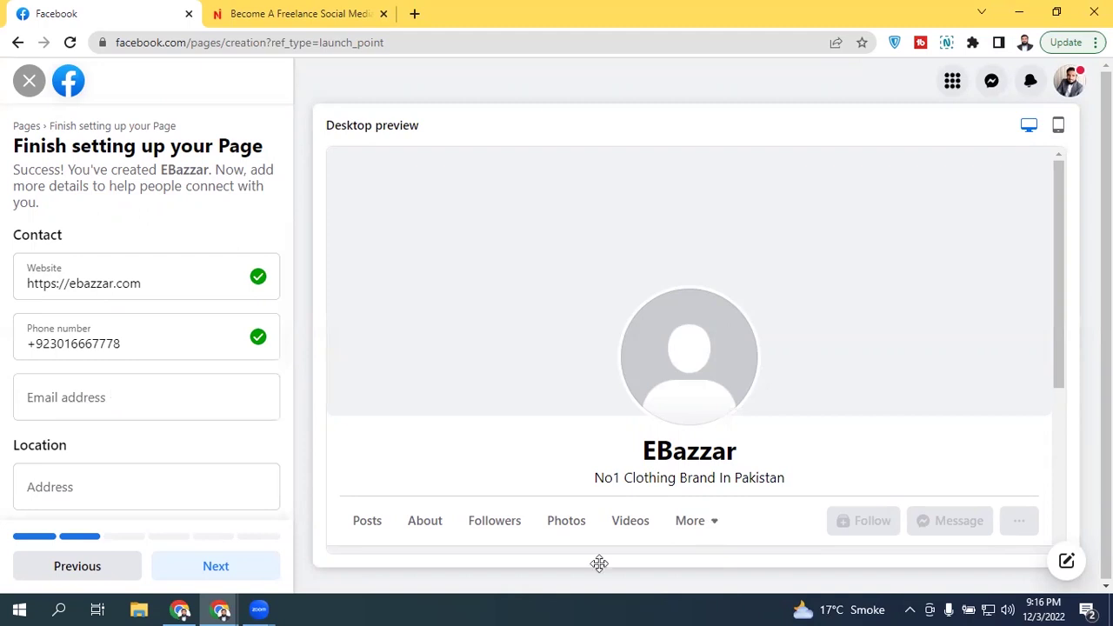
click(139, 381)
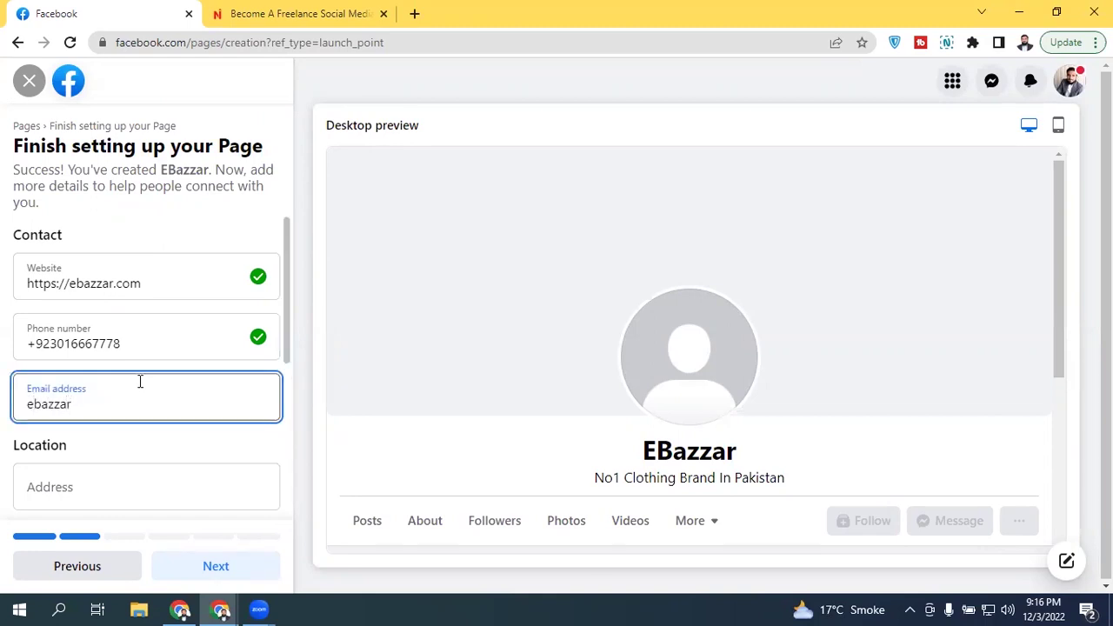
click(148, 451)
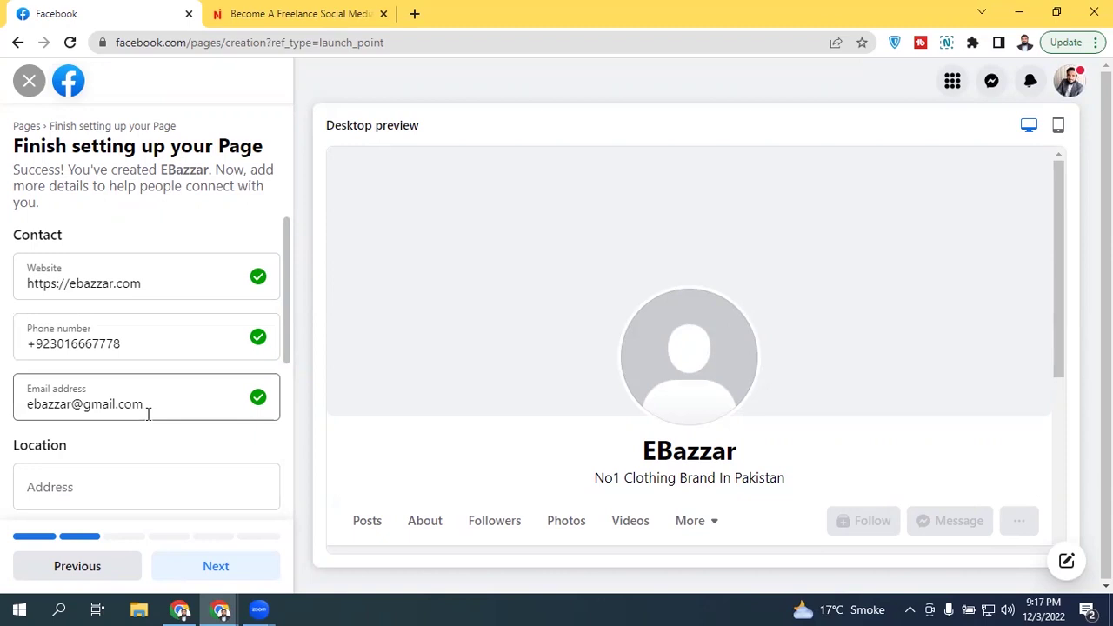
scroll(281, 281, down, 1)
scroll(281, 281, down, 2)
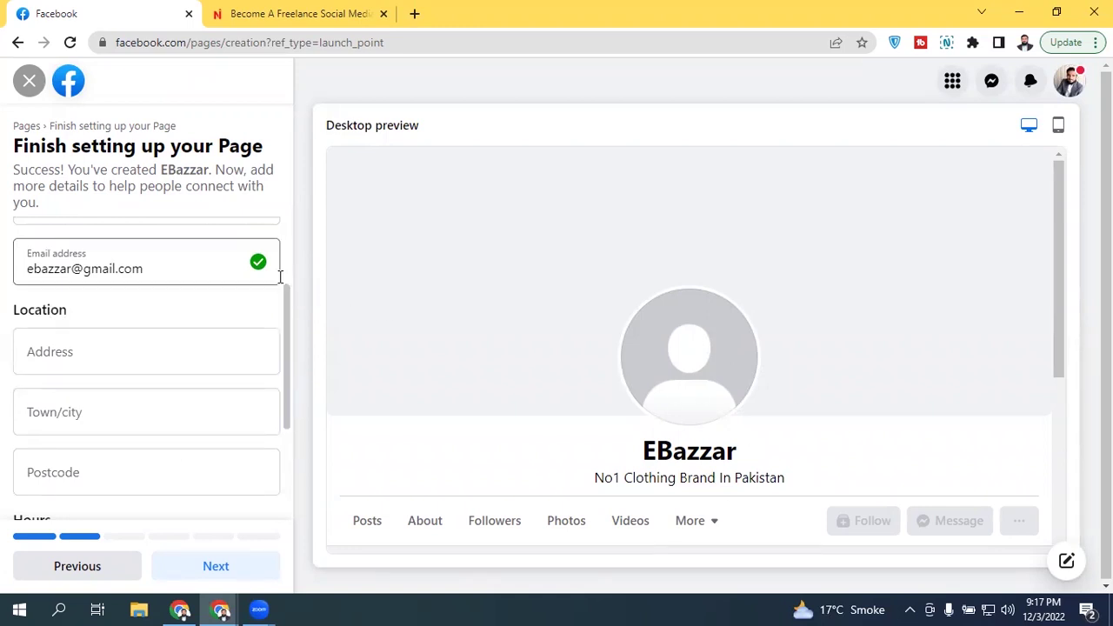
Step: Fill in the street address and pick Ahmadpur East as the town/city
scroll(281, 312, down, 1)
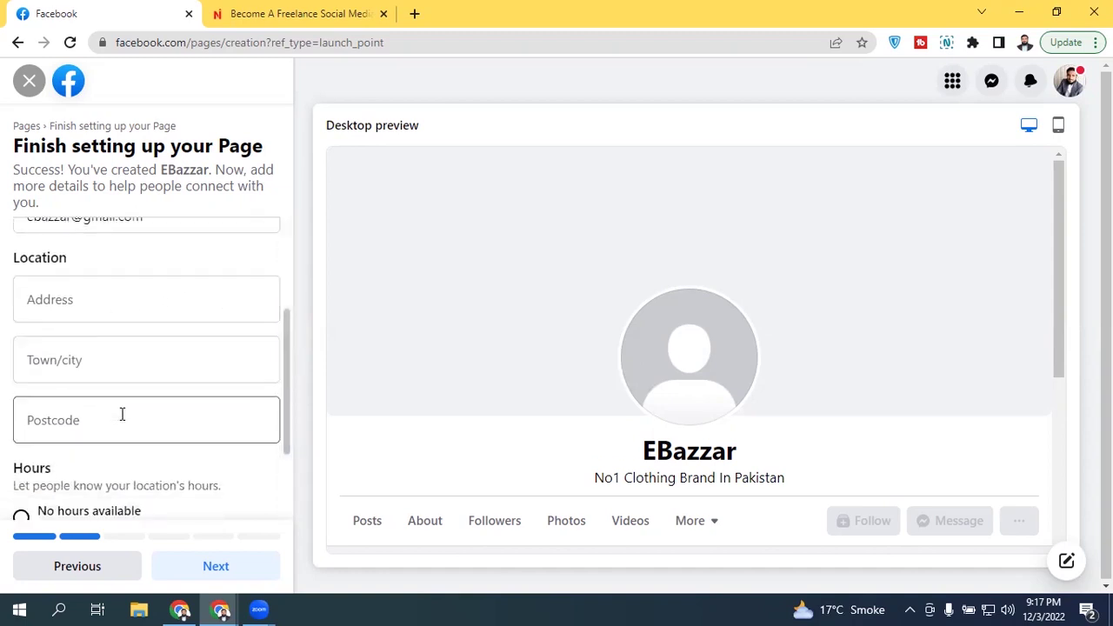
click(110, 308)
text(ah)
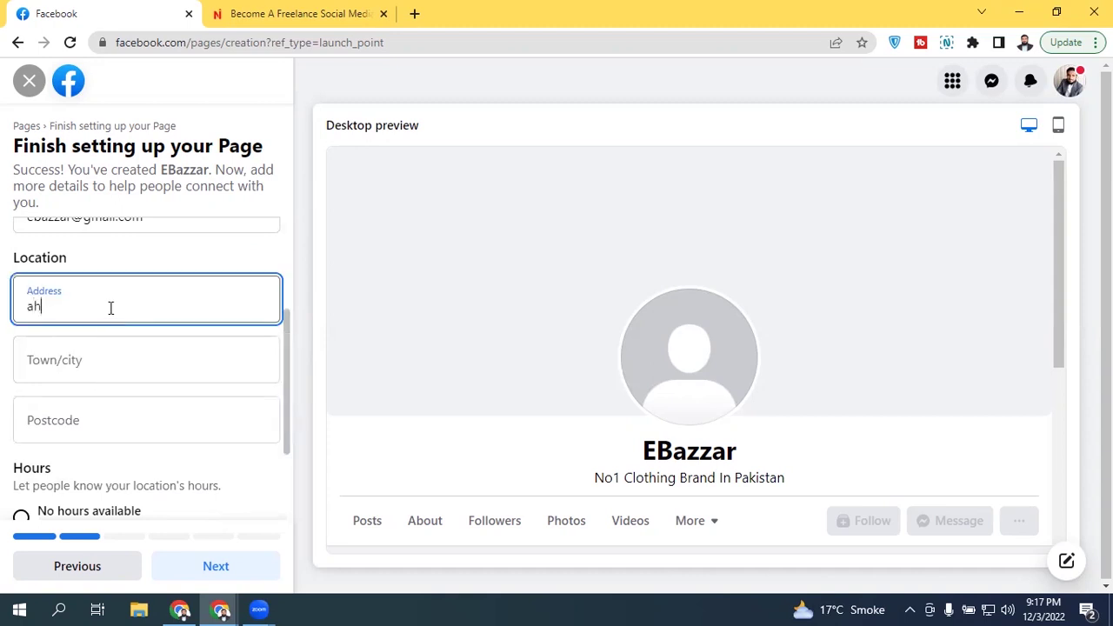
text(medpur)
click(107, 348)
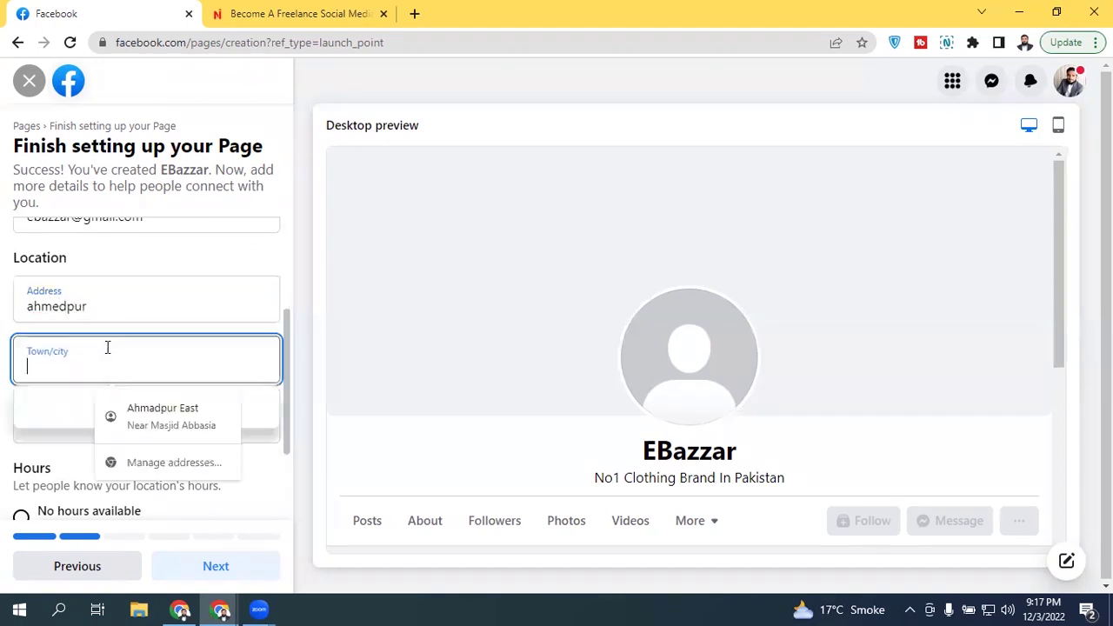
text(ahme)
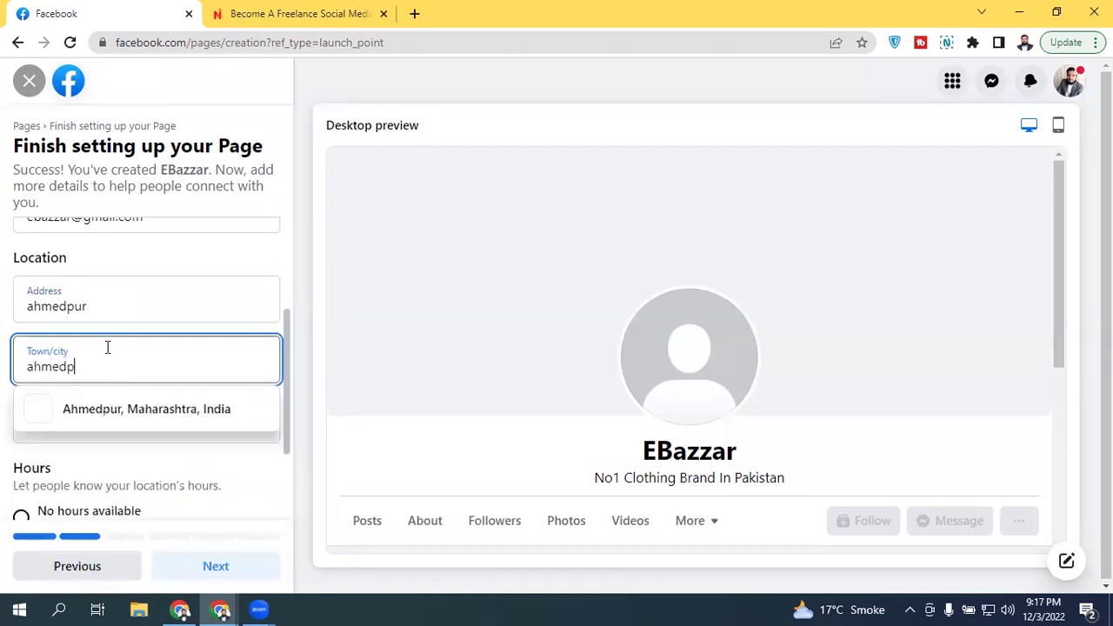
key(BackSpace)
text(ad)
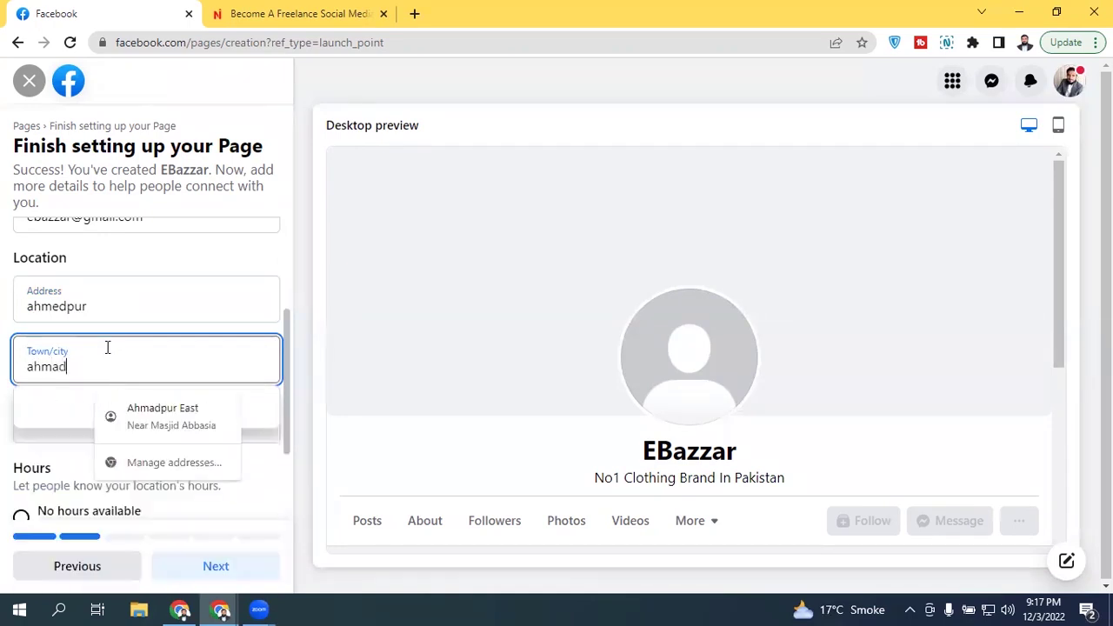
text(pur e)
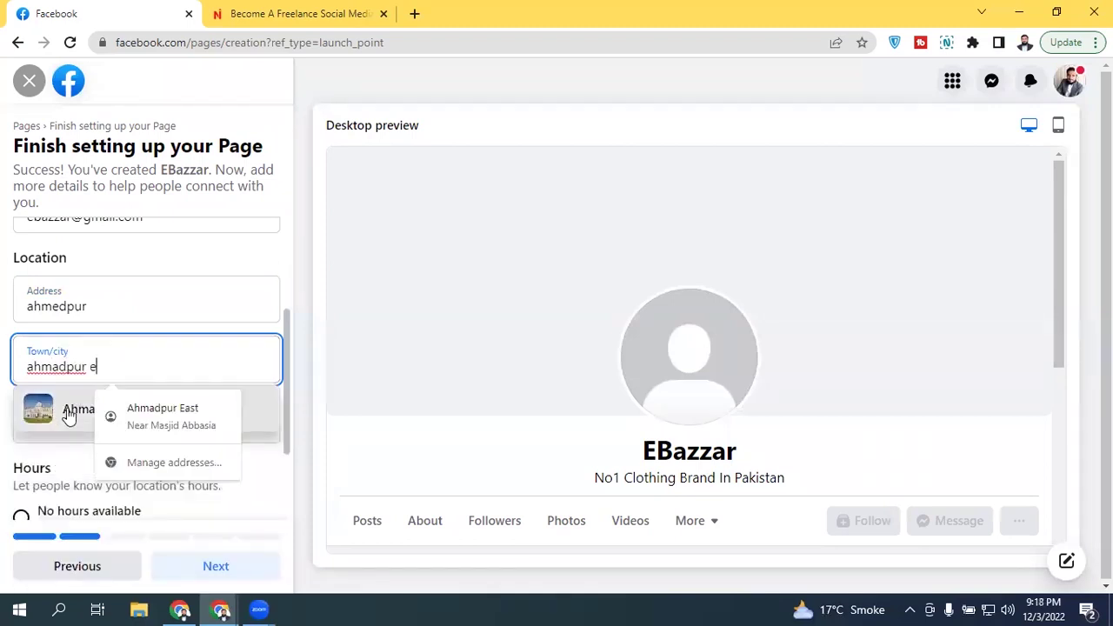
click(67, 415)
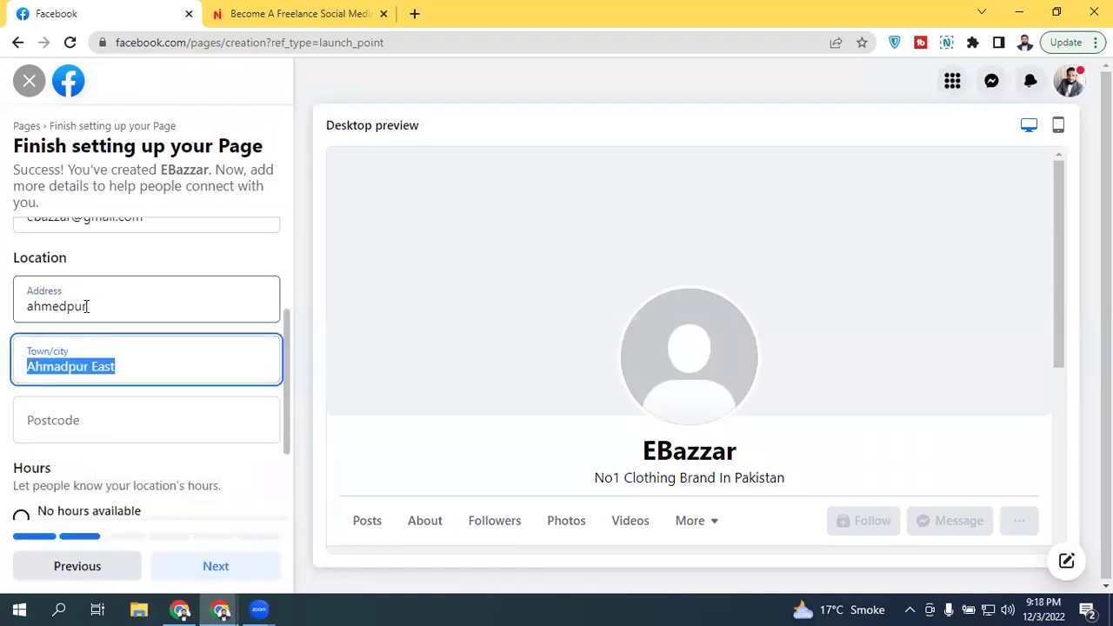
Step: Enter the Page's postcode in the location details
click(104, 406)
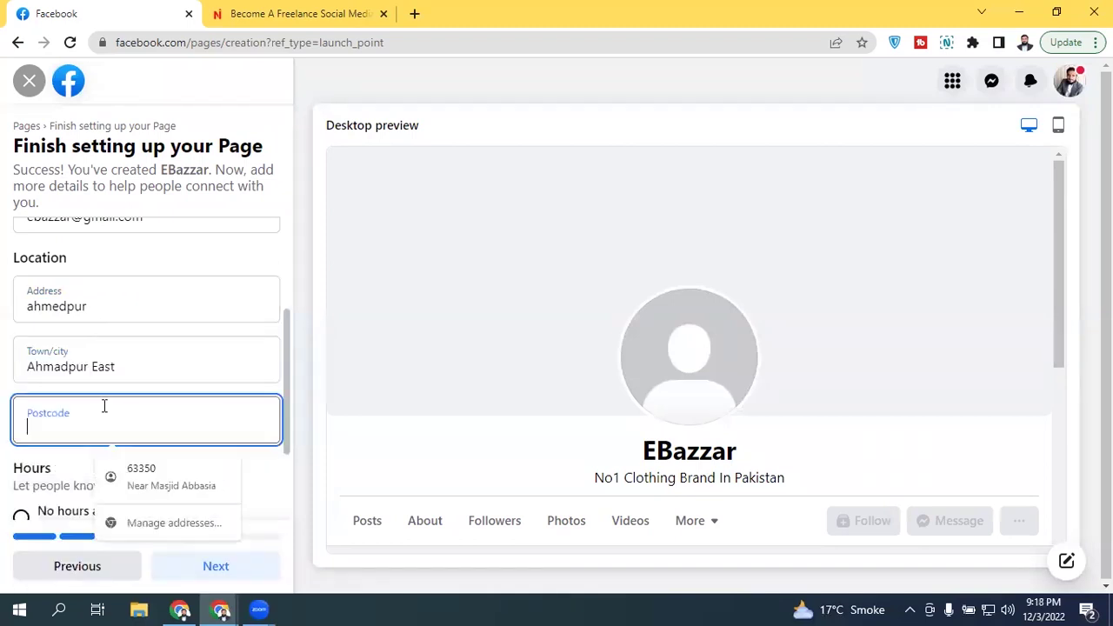
text(63350)
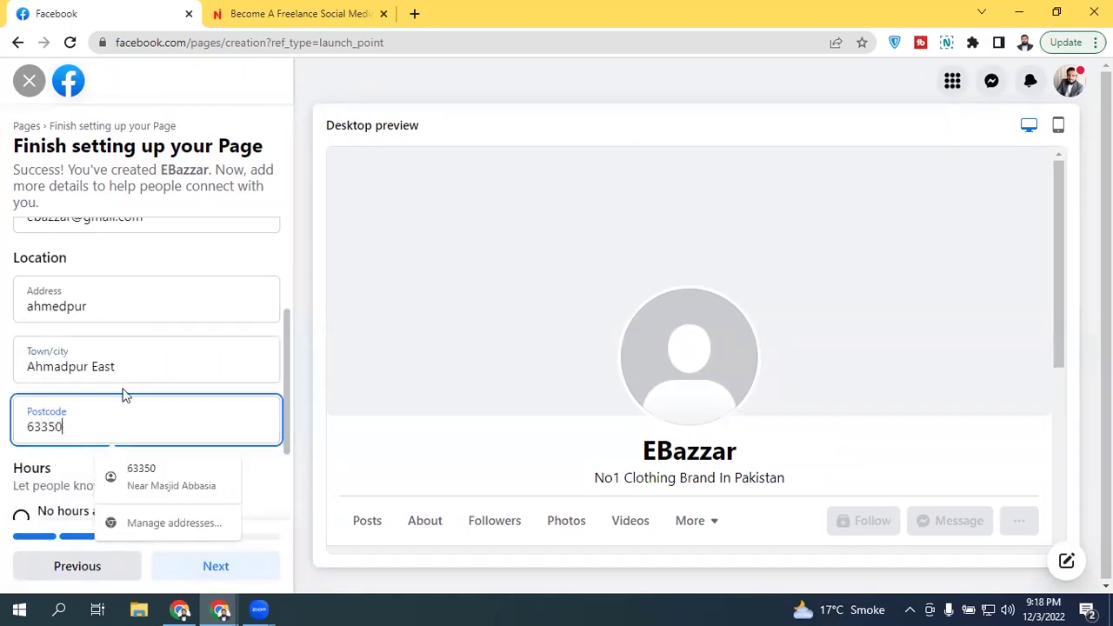
click(125, 392)
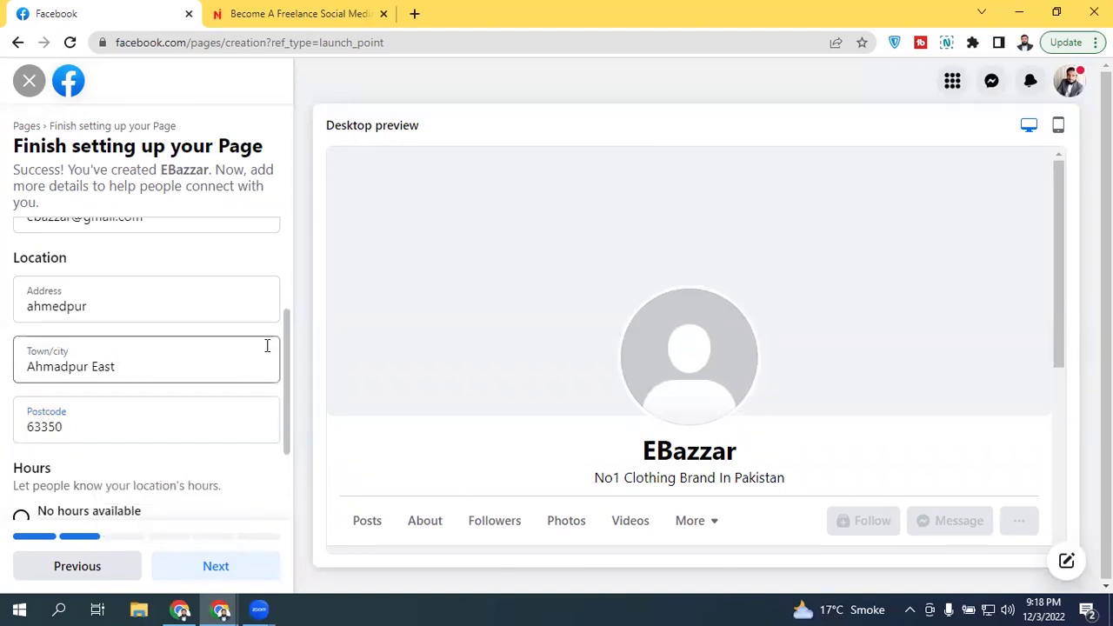
drag(281, 335, 290, 356)
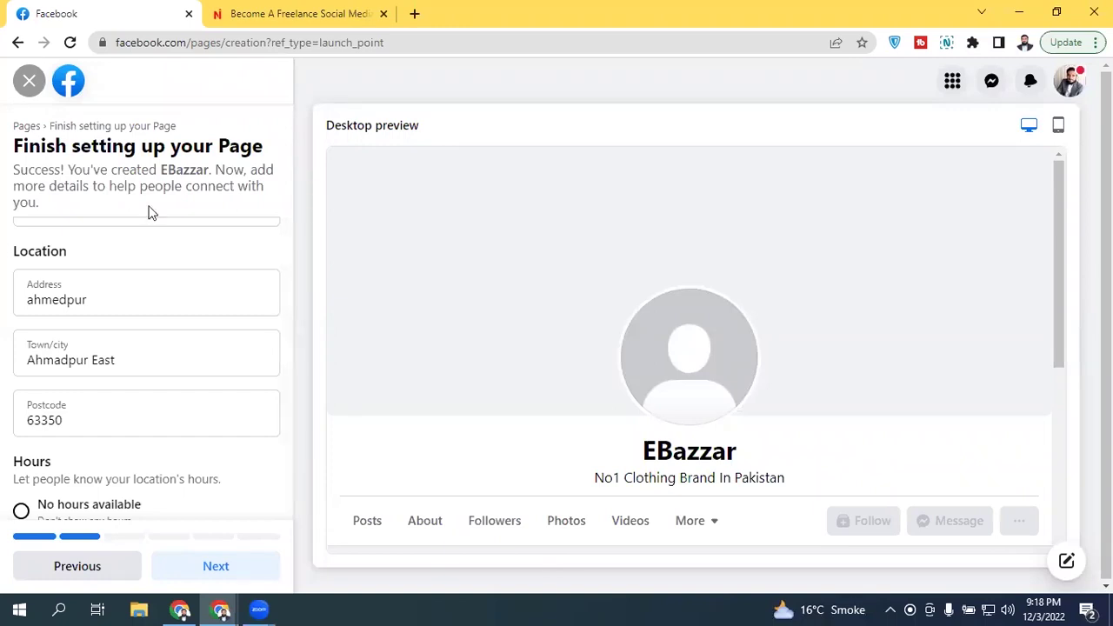
Step: Set the Page's hours to Always open
scroll(288, 388, down, 3)
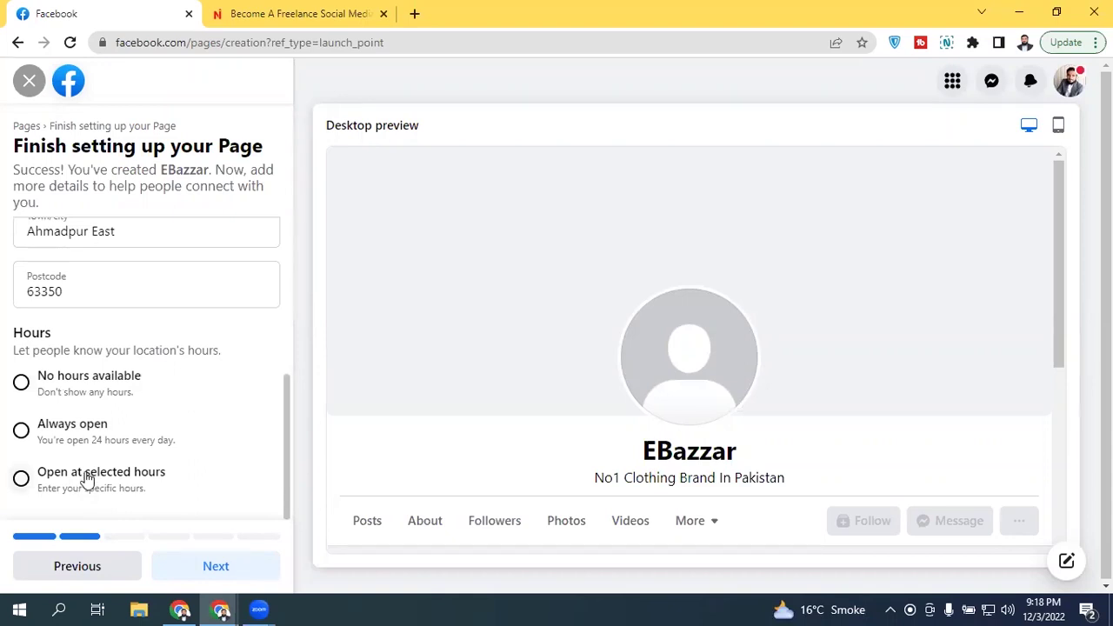
click(109, 441)
drag(287, 416, 287, 483)
drag(282, 426, 287, 240)
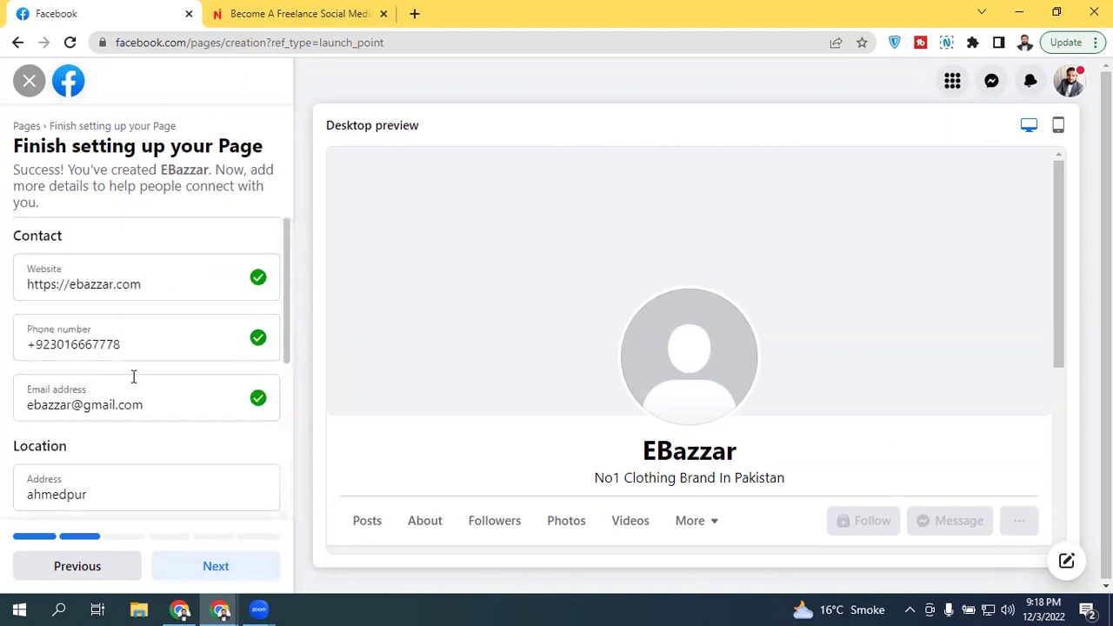
scroll(269, 330, down, 4)
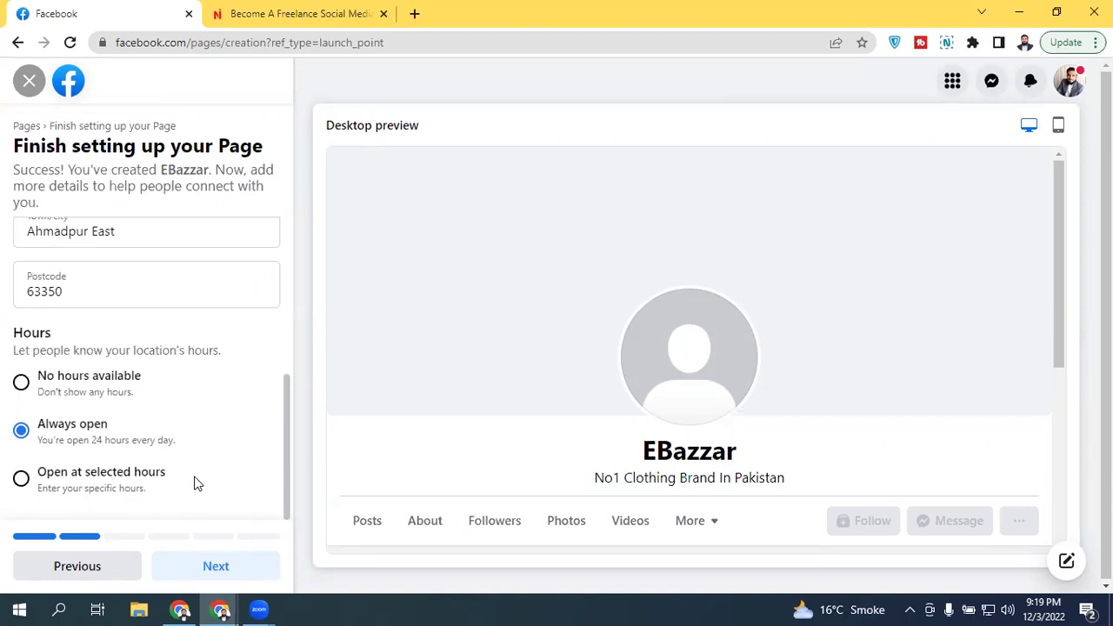
Step: Advance the EBazzar setup from Finish setting up your Page to Customise your Page
click(246, 564)
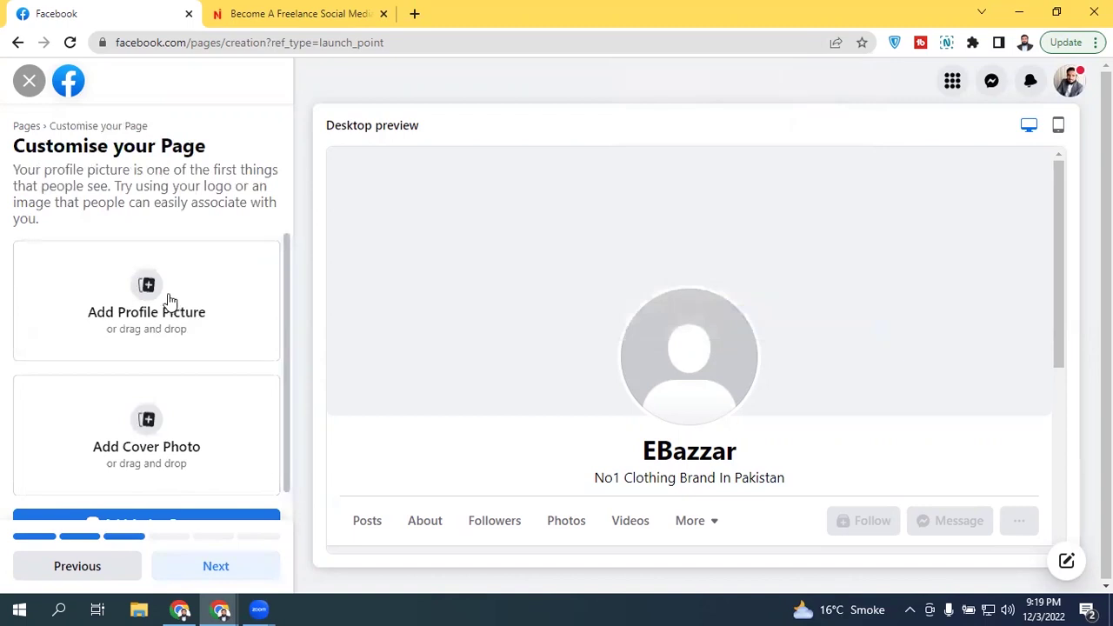
scroll(292, 285, down, 1)
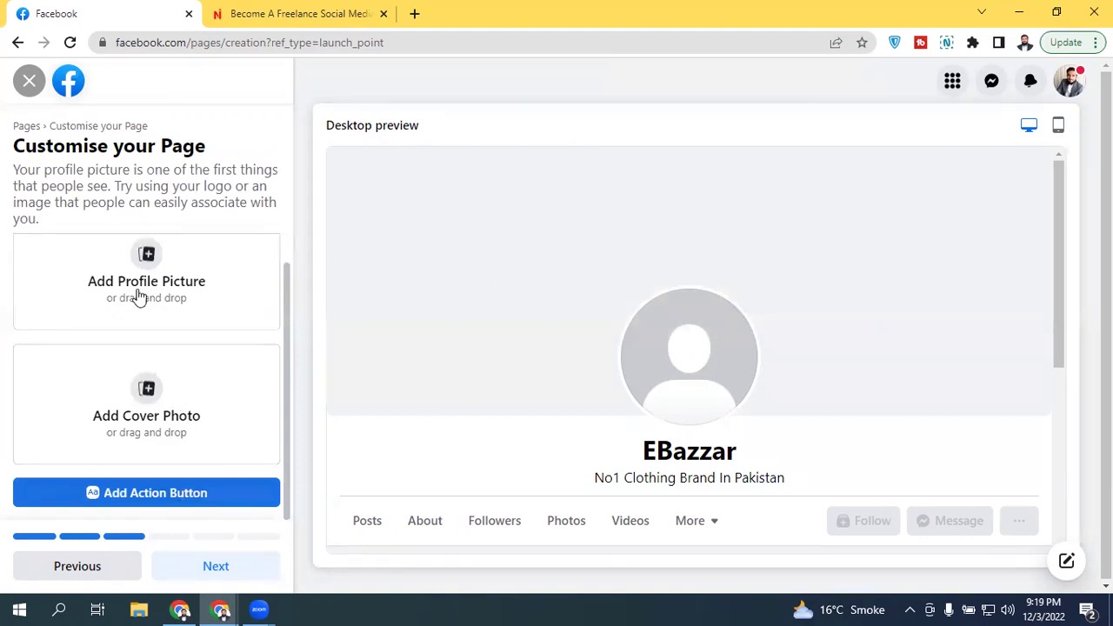
scroll(289, 348, up, 1)
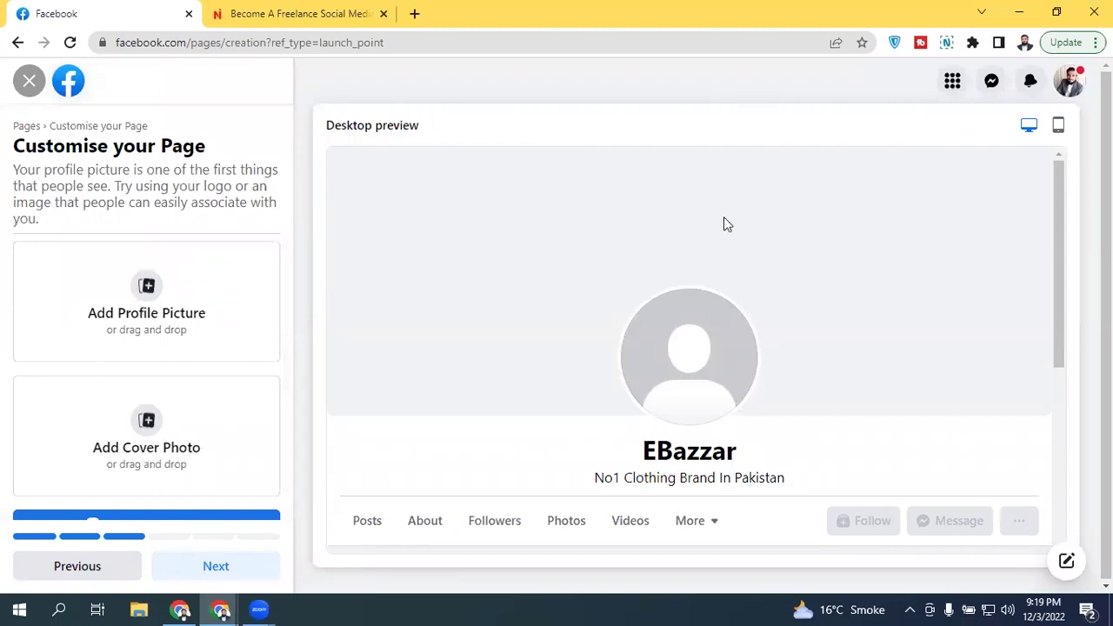
click(178, 429)
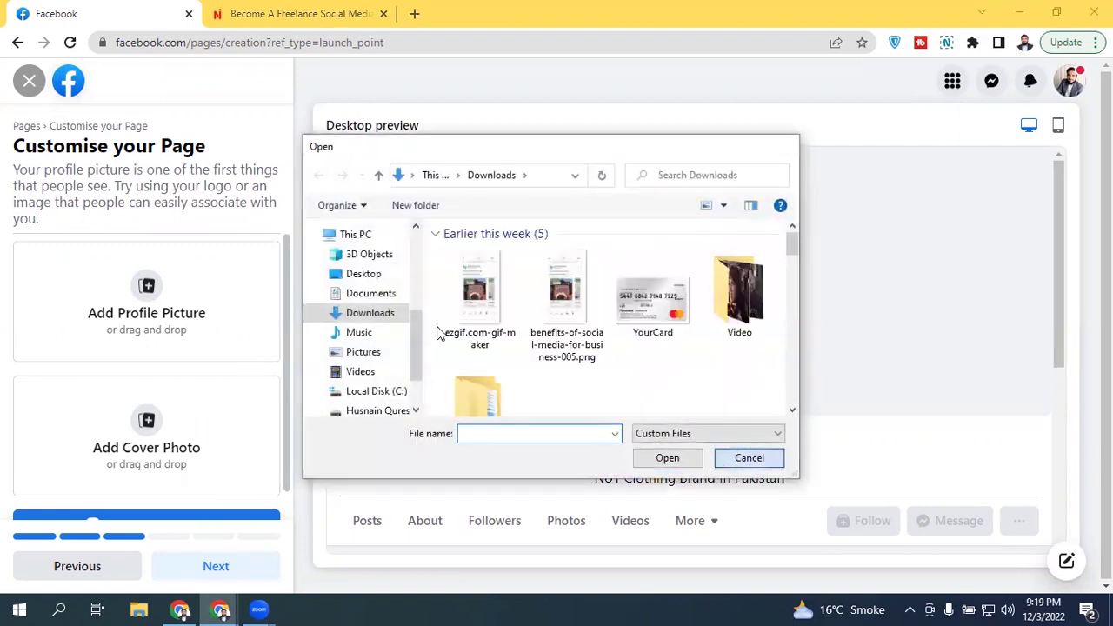
key(Escape)
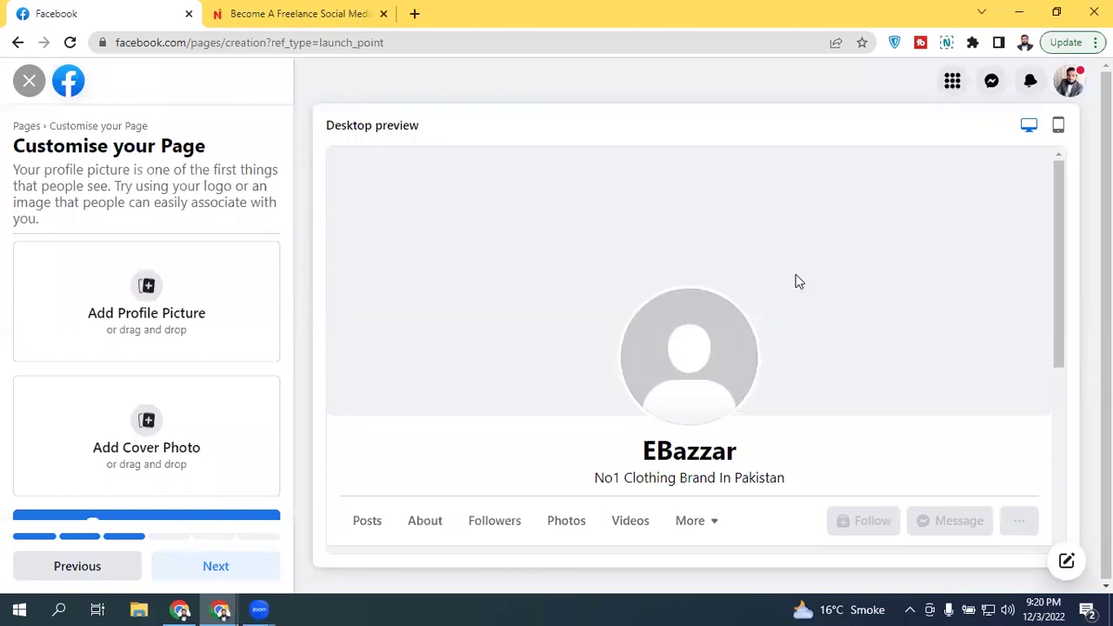
Step: Scroll Customise your Page and start adding an action button to EBazzar
scroll(219, 344, down, 1)
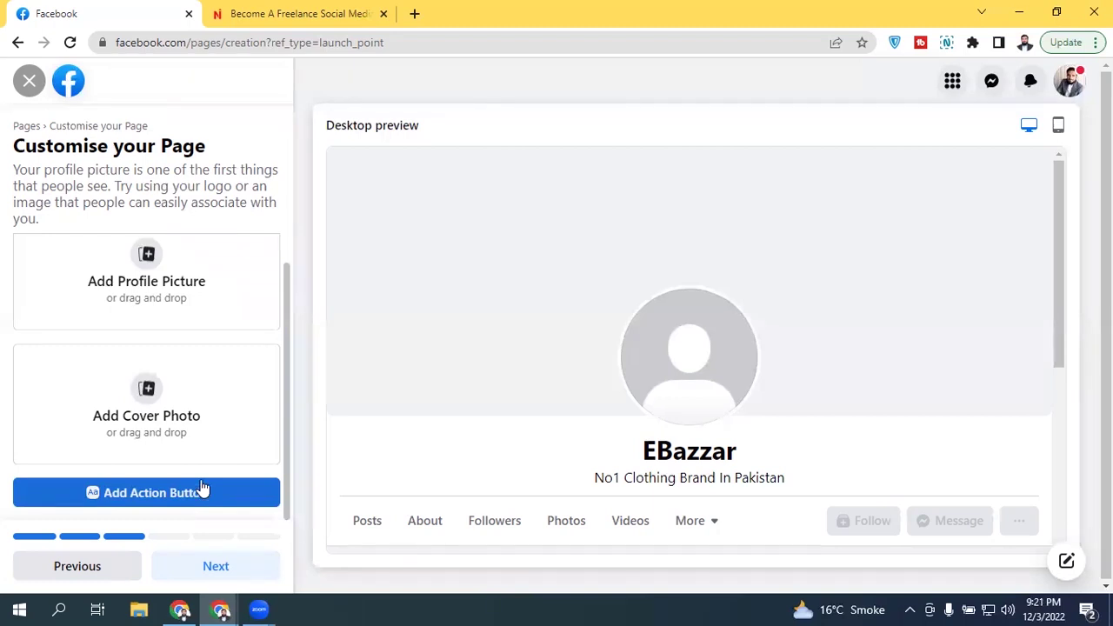
click(199, 500)
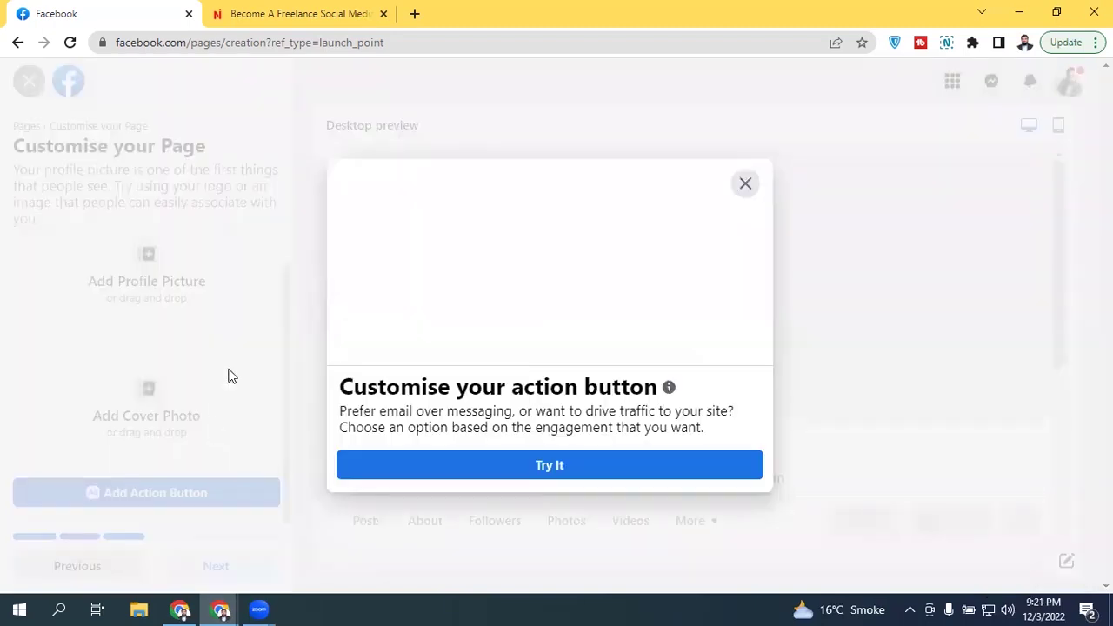
Step: Pick Learn more, which opens a website, from the EBazzar action button options
click(566, 464)
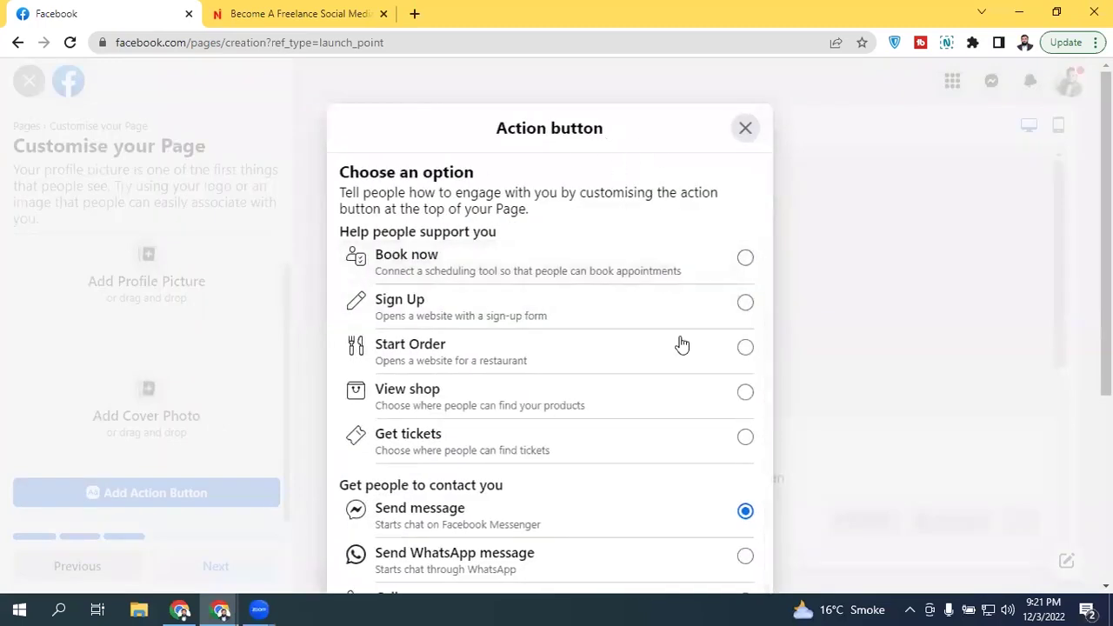
scroll(765, 348, down, 3)
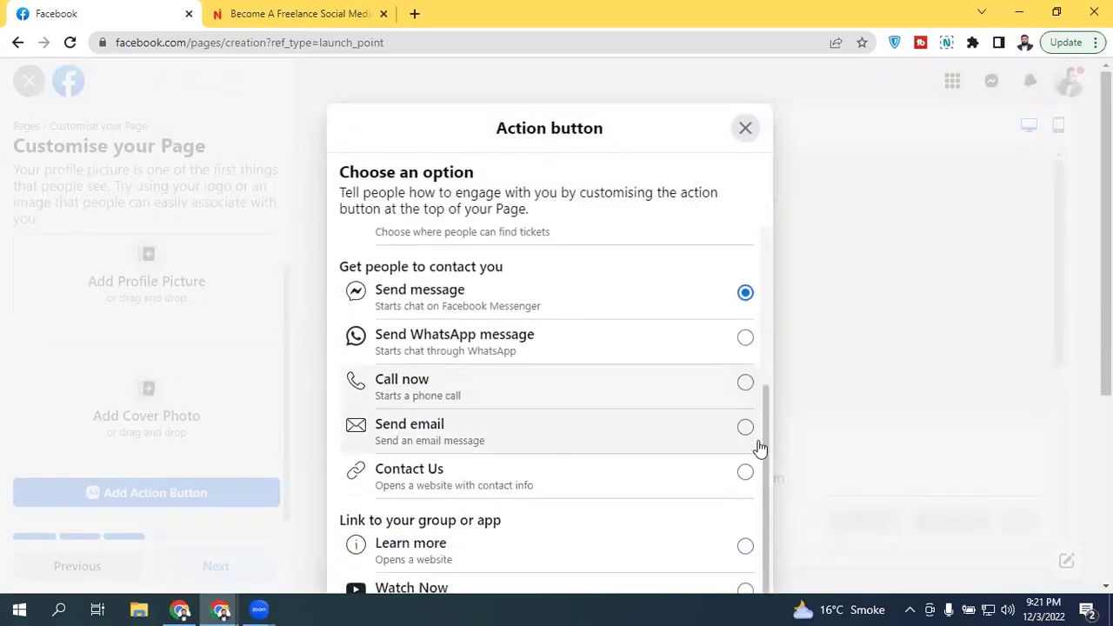
scroll(756, 473, up, 3)
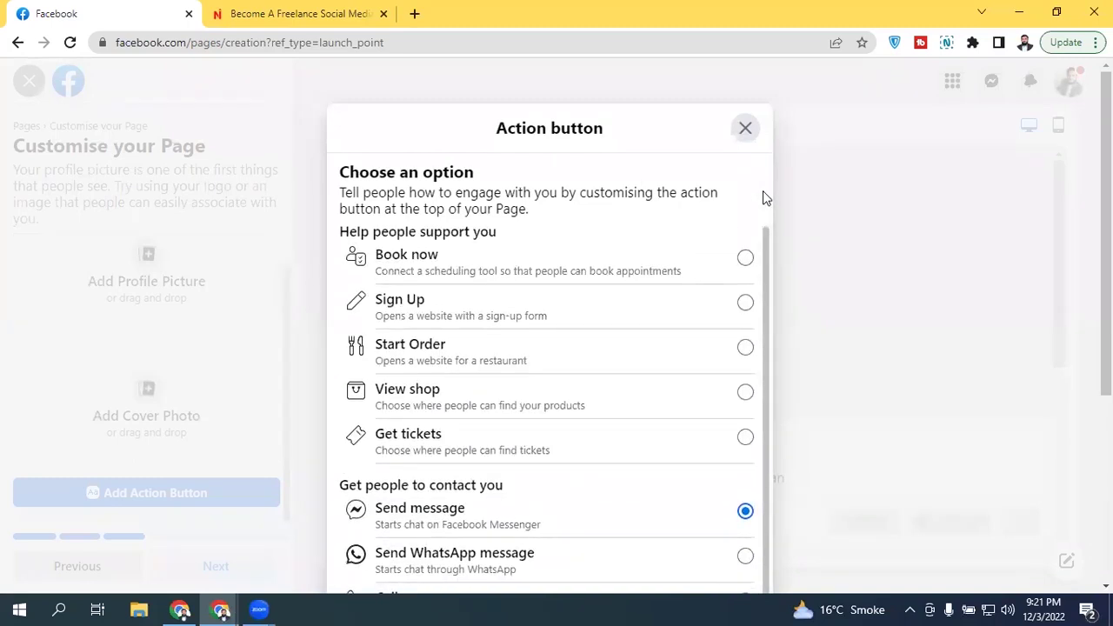
drag(768, 258, 768, 179)
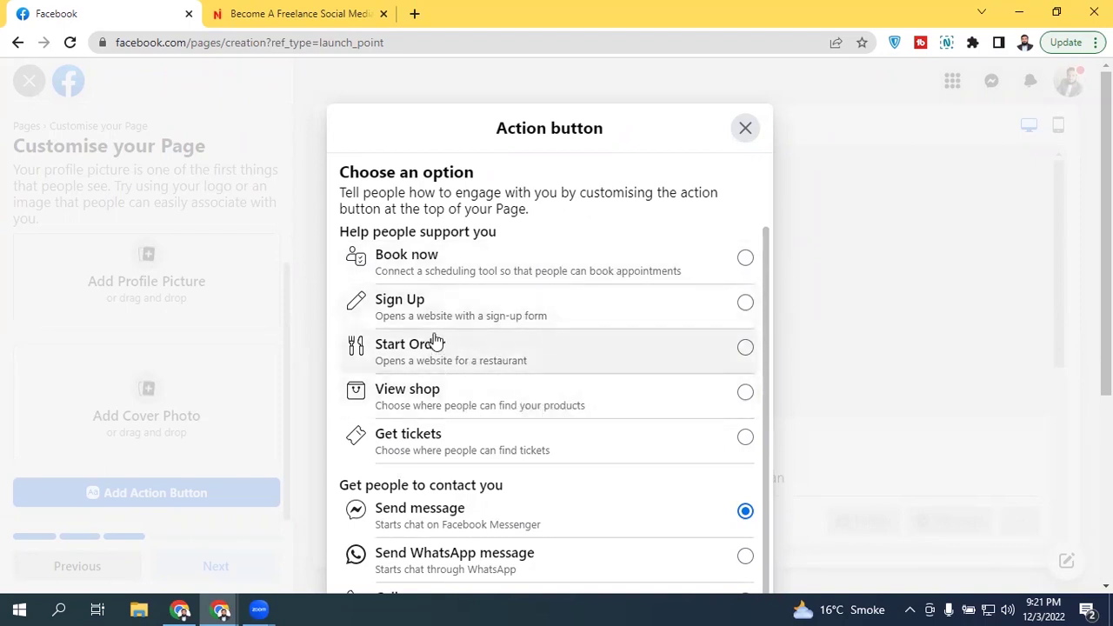
drag(764, 260, 763, 458)
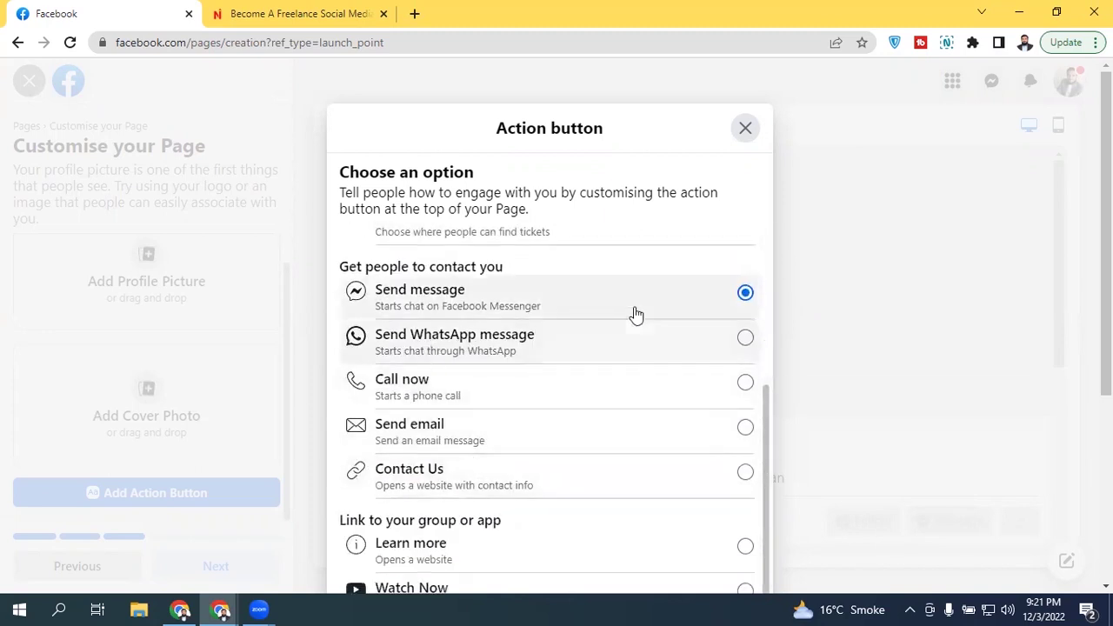
click(458, 544)
scroll(549, 347, down, 2)
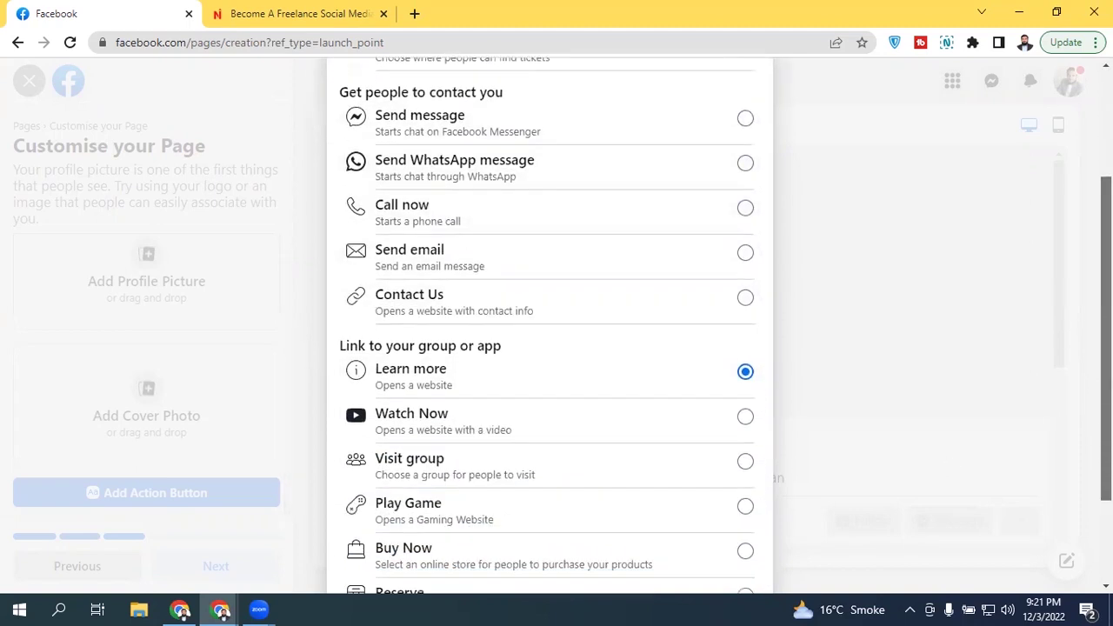
scroll(549, 347, down, 2)
scroll(549, 348, up, 1)
scroll(549, 348, up, 1)
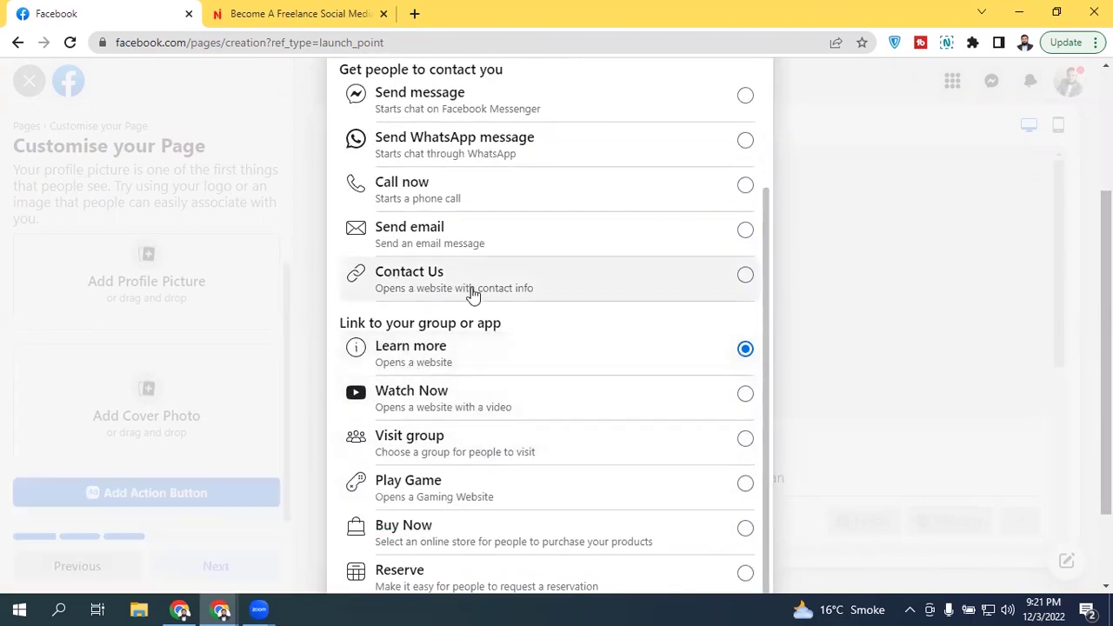
scroll(608, 400, down, 2)
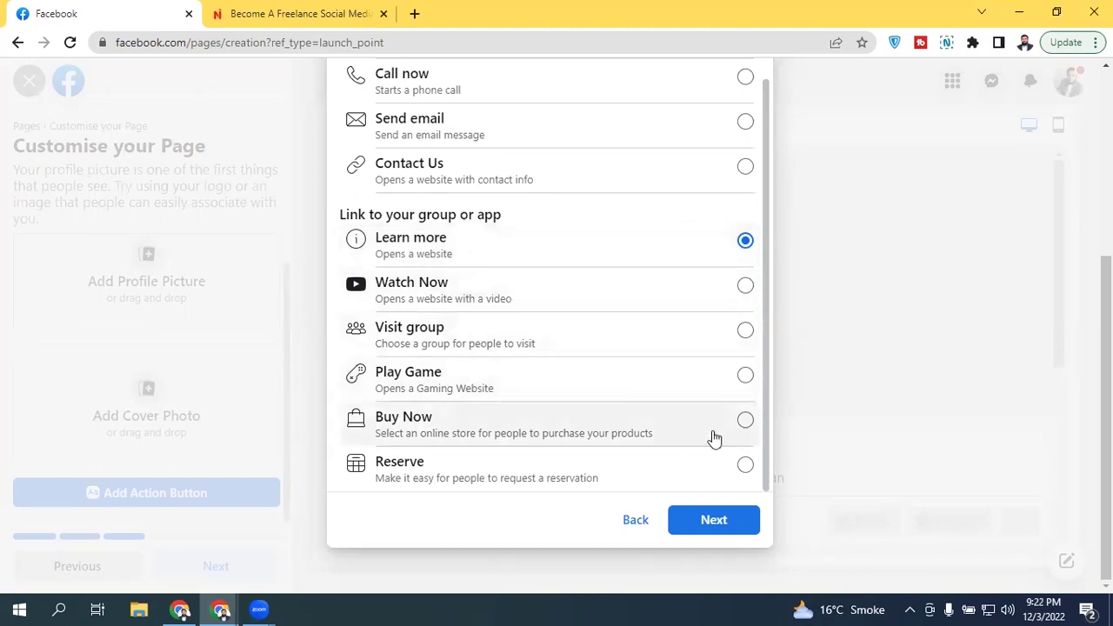
click(727, 518)
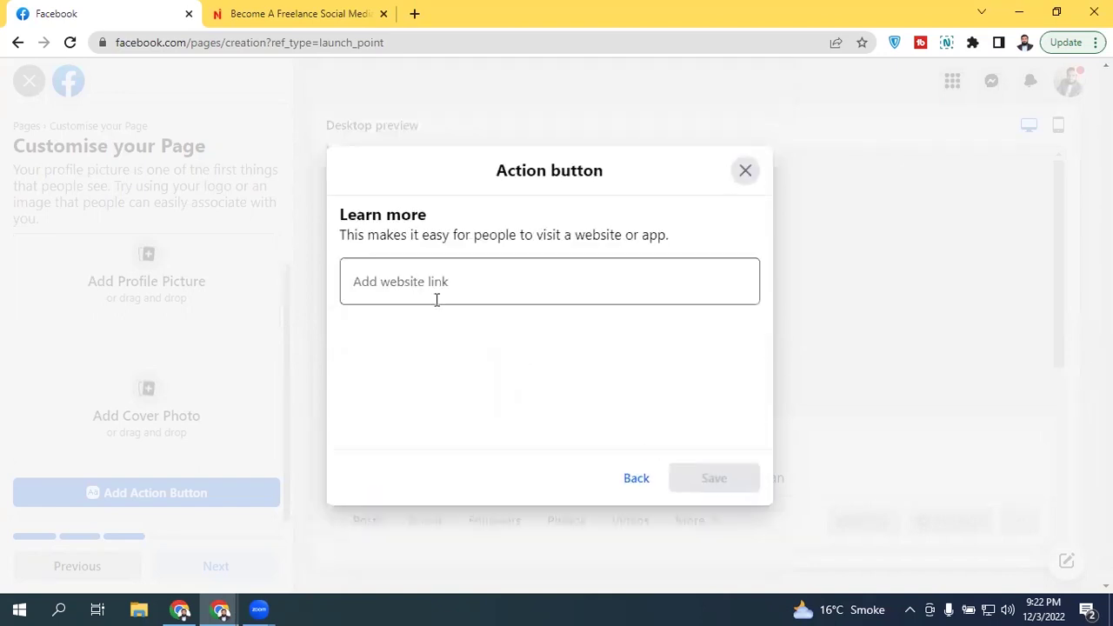
click(392, 296)
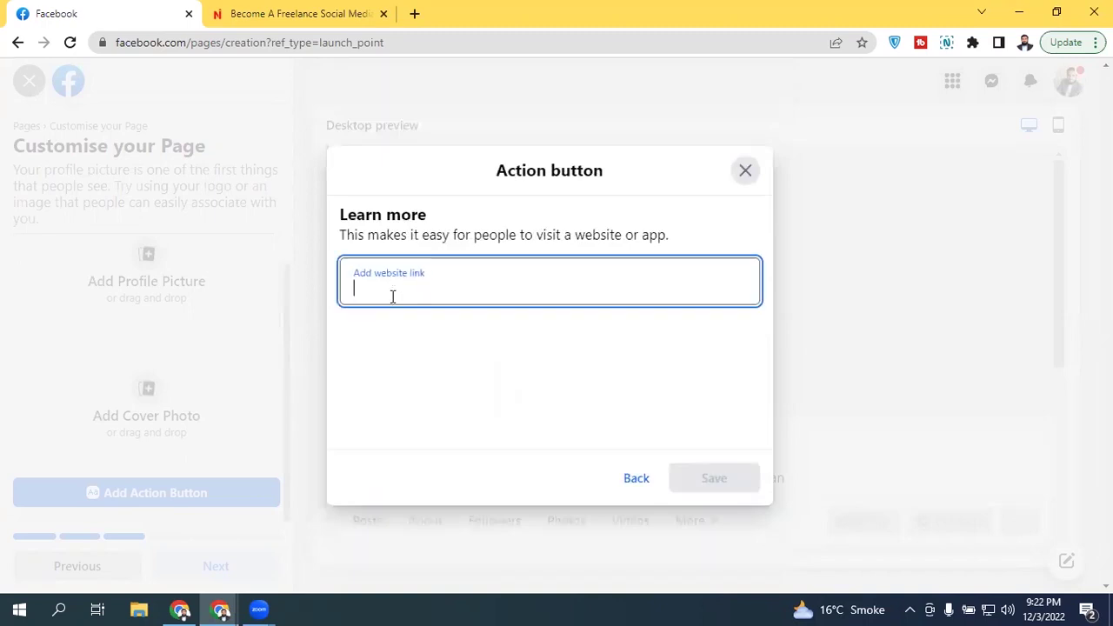
text(https://ebazzar.com)
click(500, 228)
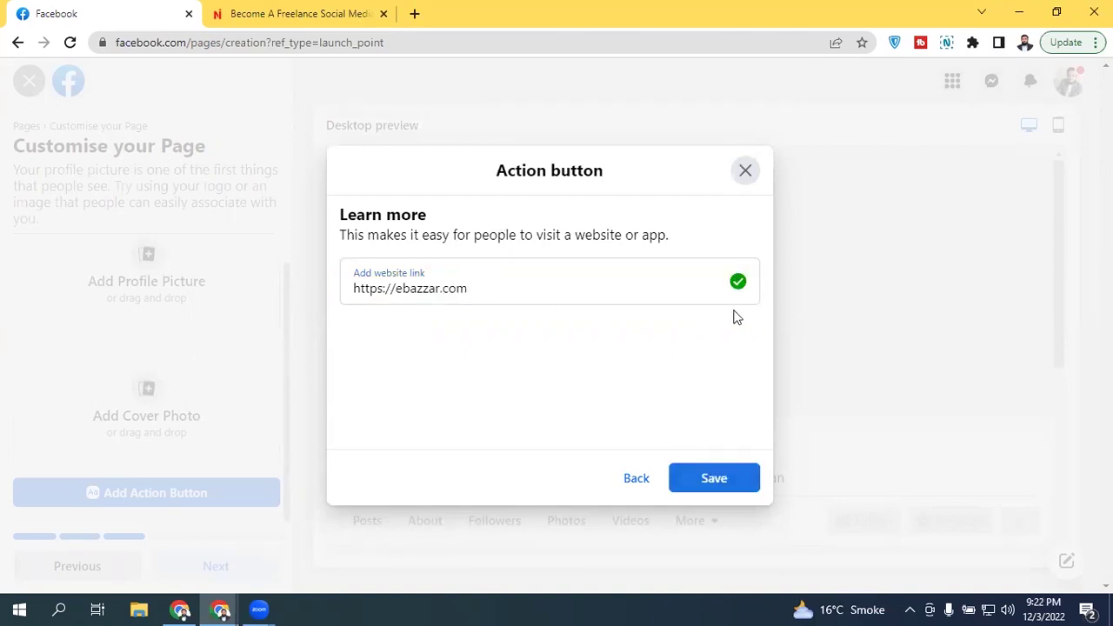
click(738, 493)
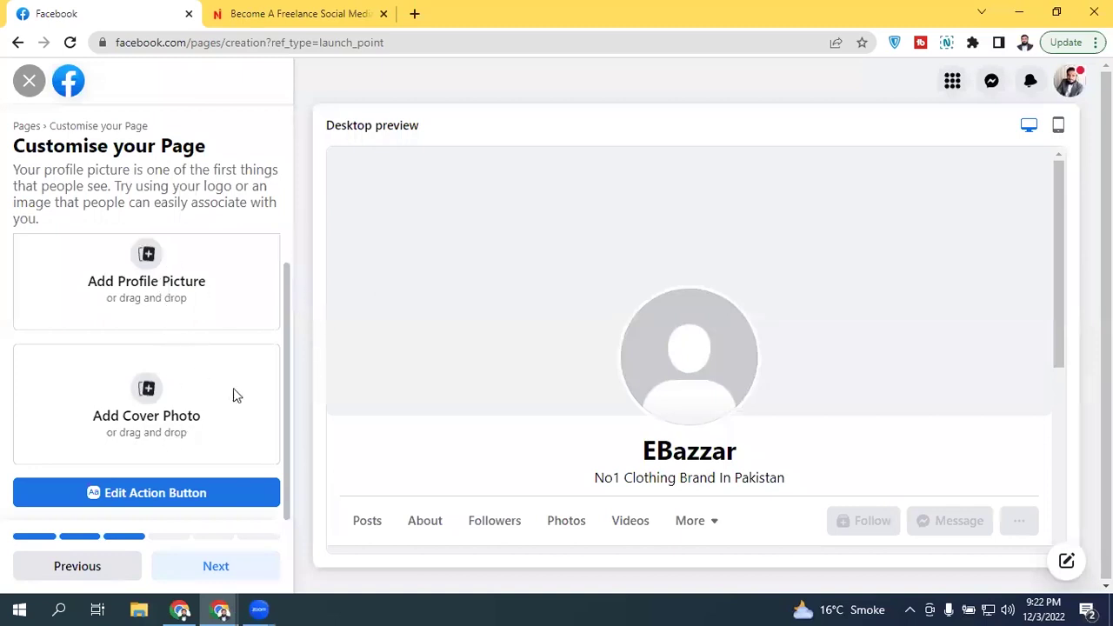
Step: Continue past Customise your Page and skip connecting WhatsApp to the Page
click(184, 567)
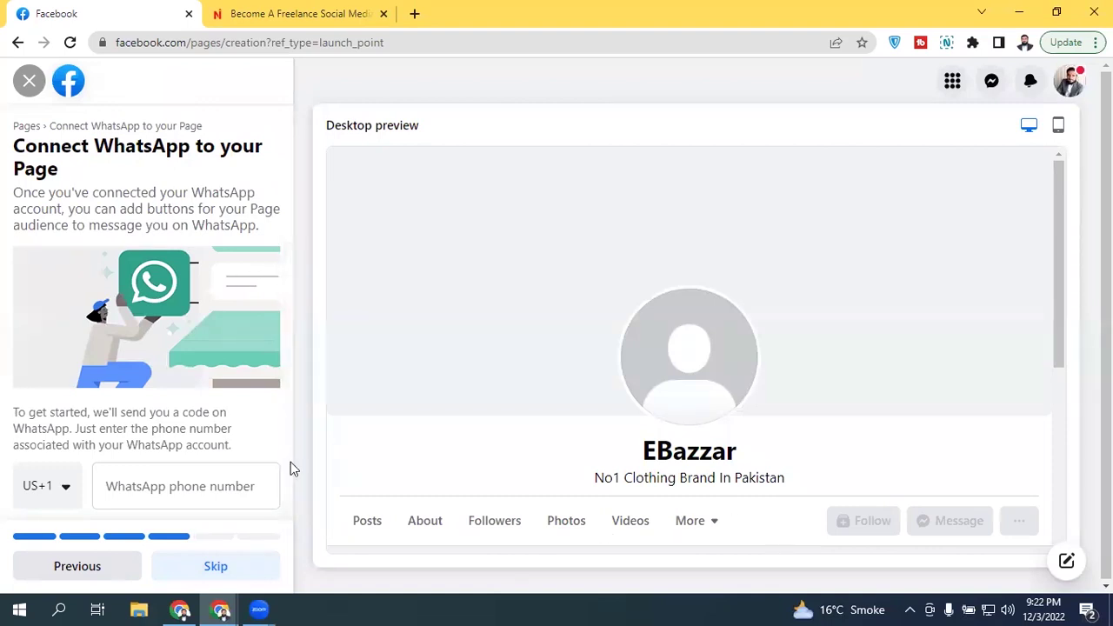
scroll(290, 462, down, 1)
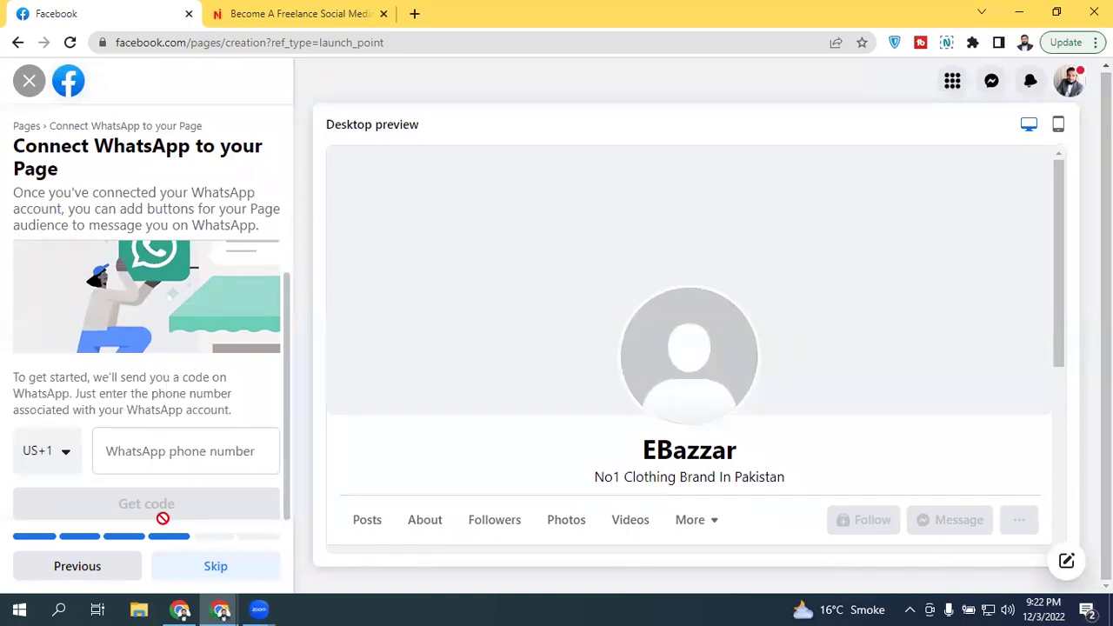
click(185, 573)
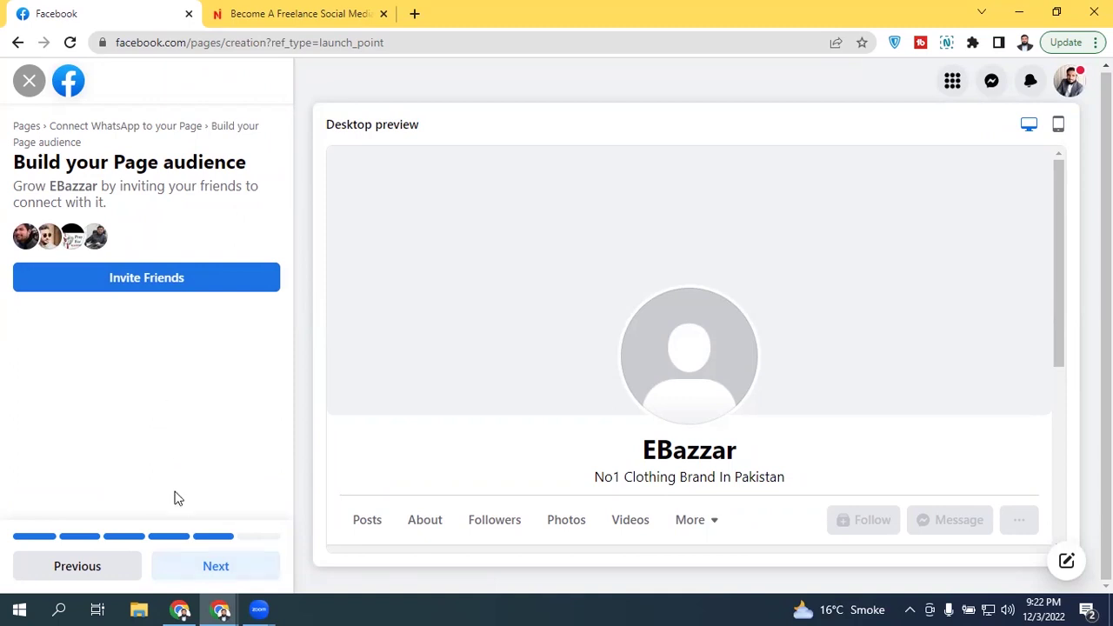
Step: Continue from Build your Page audience without inviting any friends
click(163, 569)
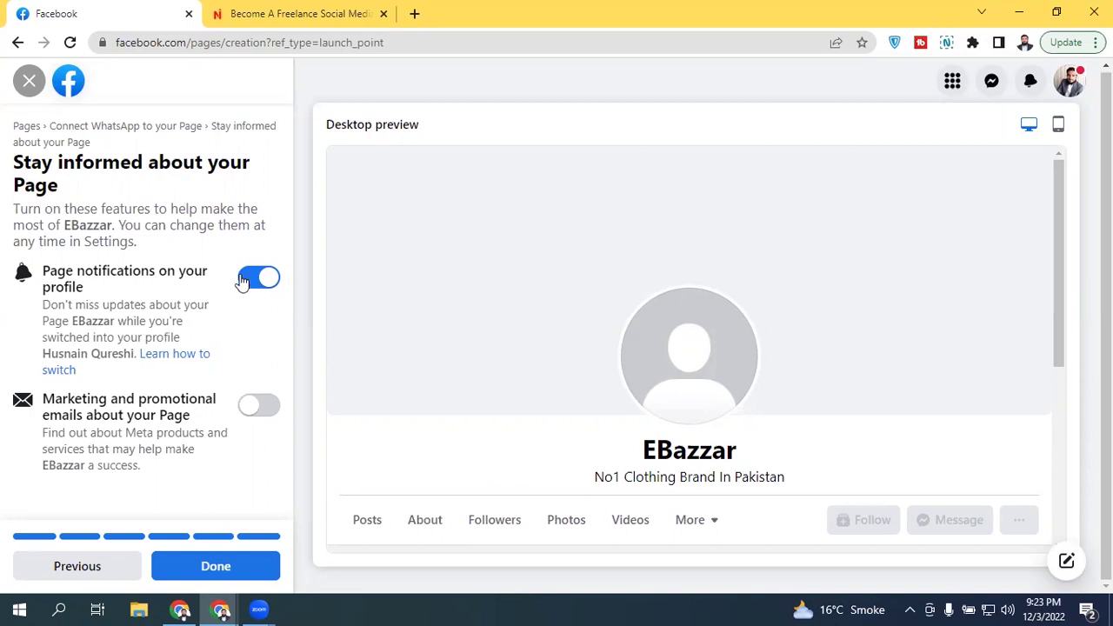
Step: Toggle Page notifications off and back on, then complete the EBazzar Page setup with Done
click(264, 284)
click(266, 282)
click(173, 568)
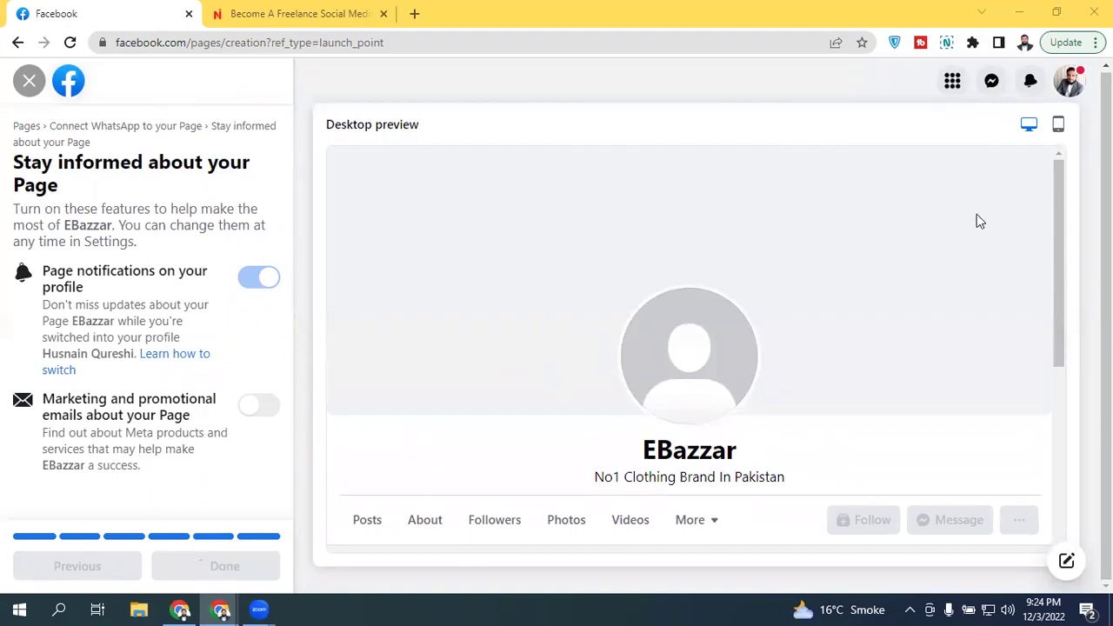
drag(1061, 230, 278, 414)
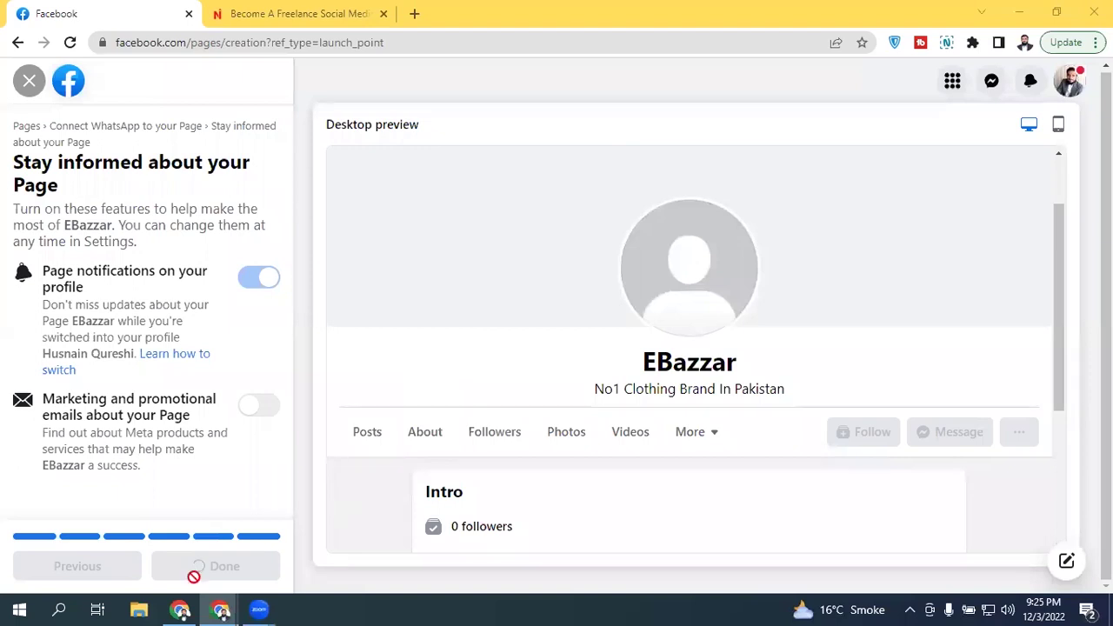
Step: Close Page creation, reload Pages and profiles, and switch into the EBazzar Page
click(28, 81)
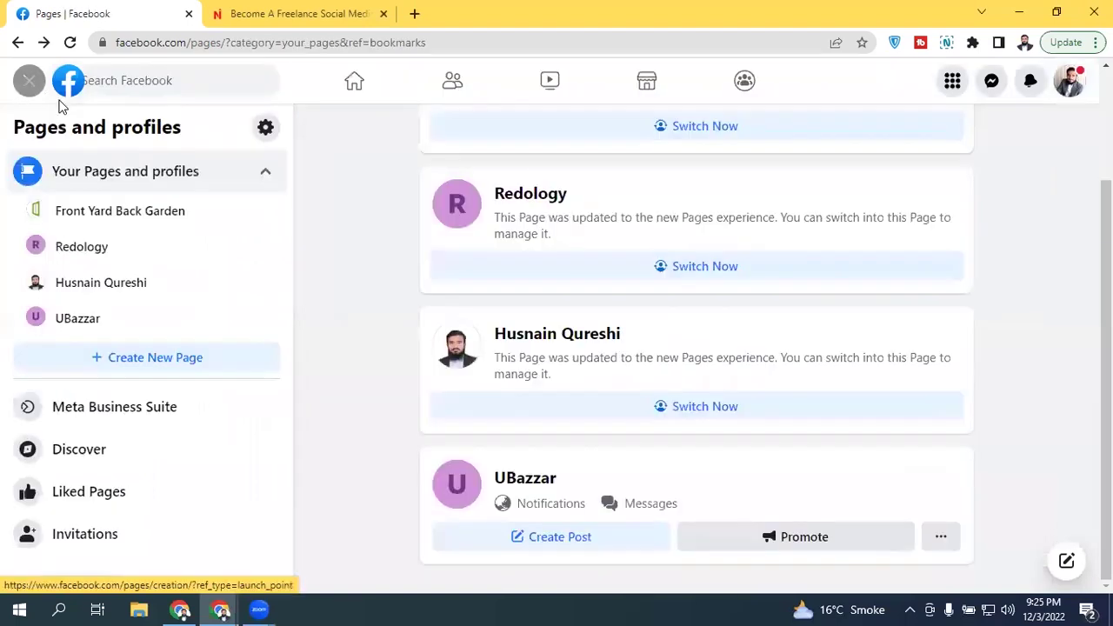
click(70, 43)
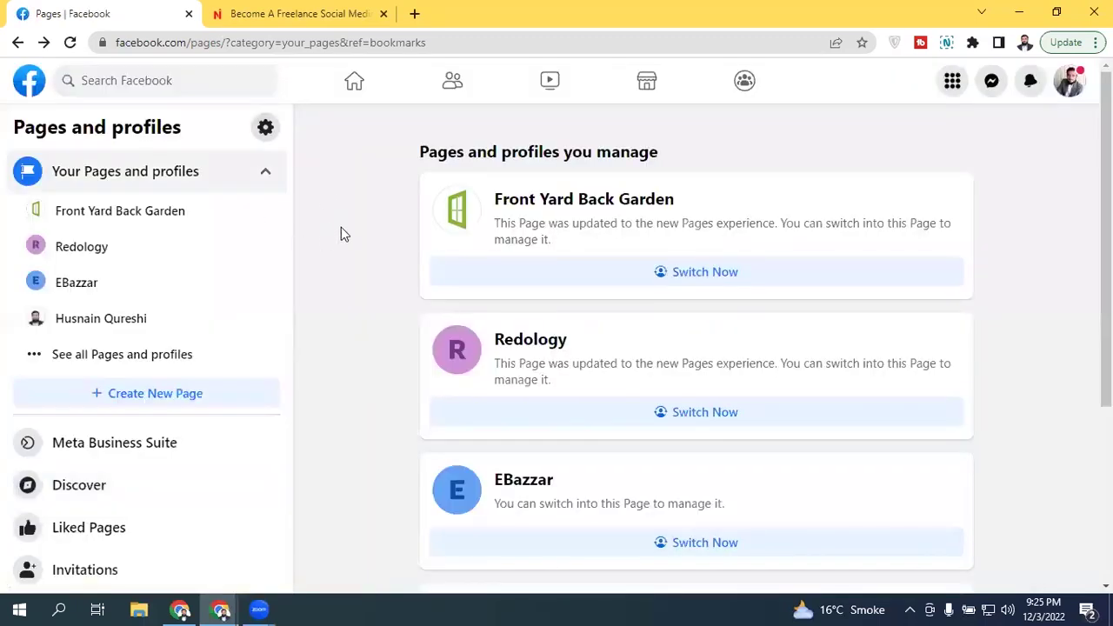
scroll(639, 362, down, 2)
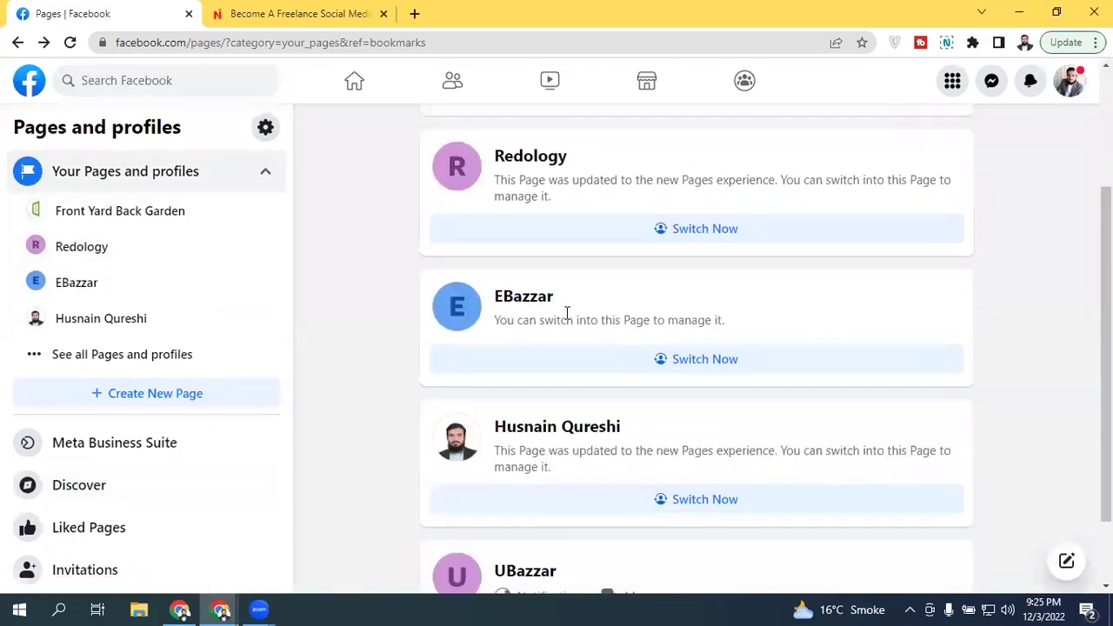
click(724, 360)
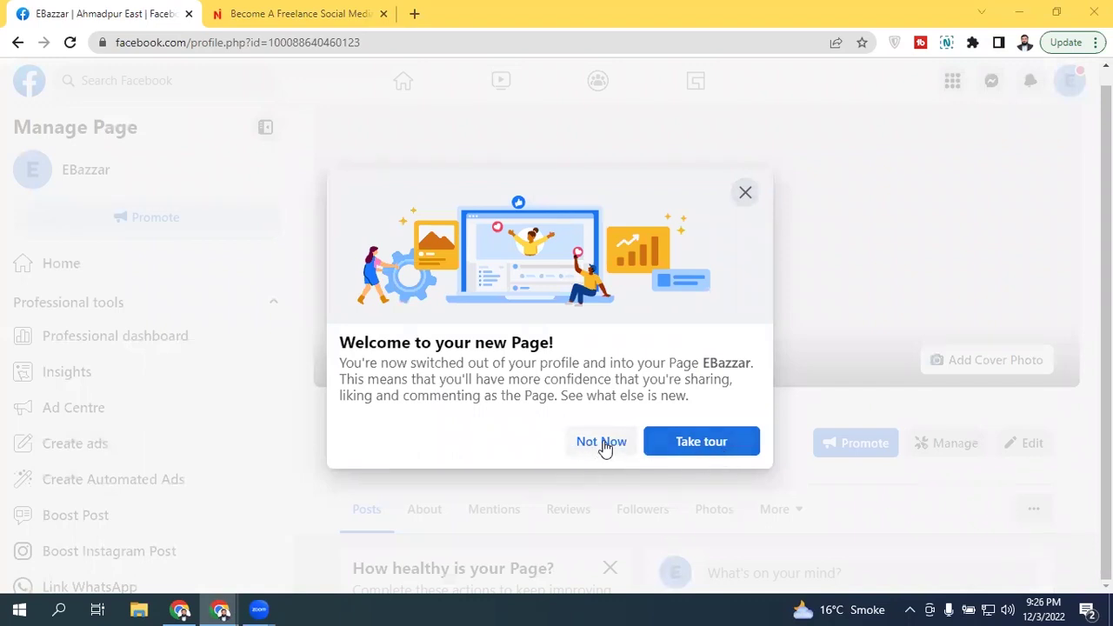
Step: Dismiss the welcome message and scroll the live EBazzar Page to its cover, picture and tabs
click(601, 442)
scroll(601, 449, down, 4)
scroll(559, 382, down, 3)
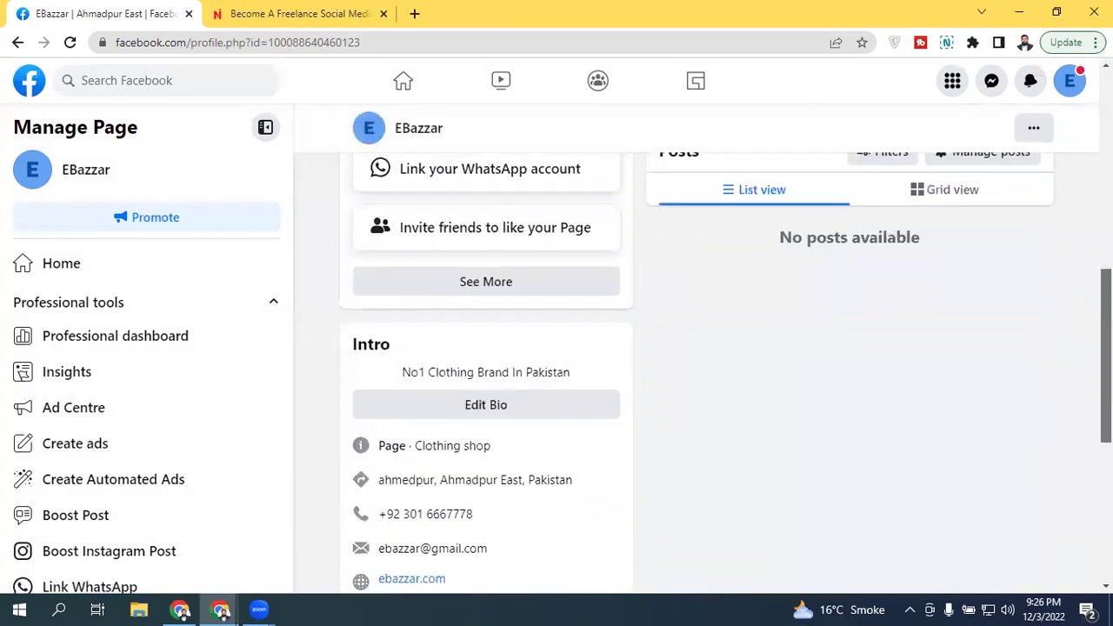
scroll(559, 382, up, 7)
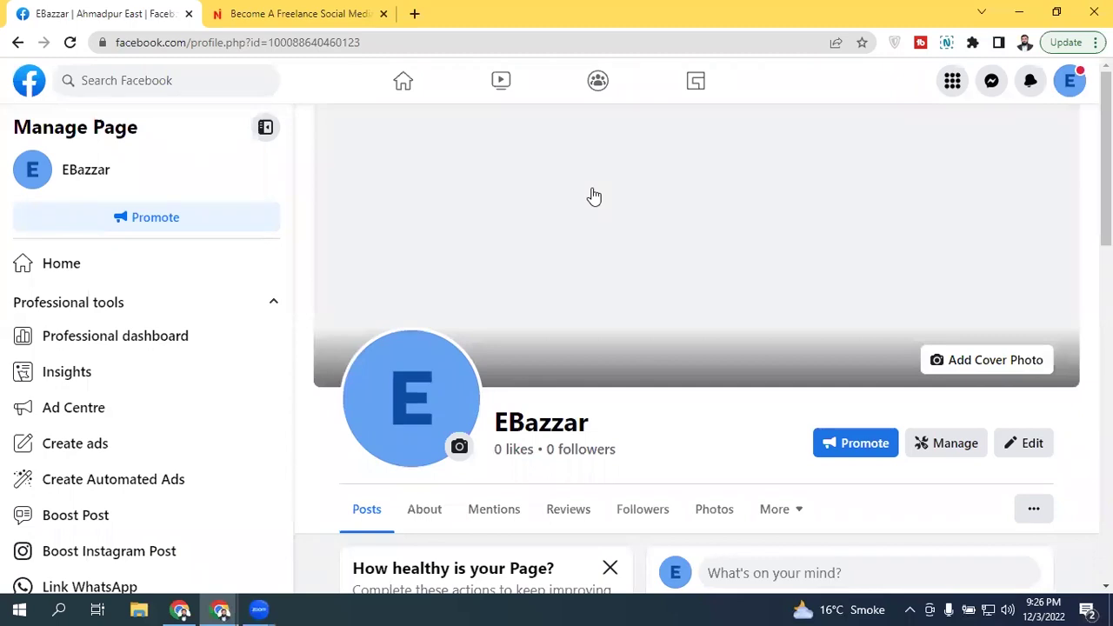
scroll(1105, 157, down, 2)
scroll(1106, 156, up, 2)
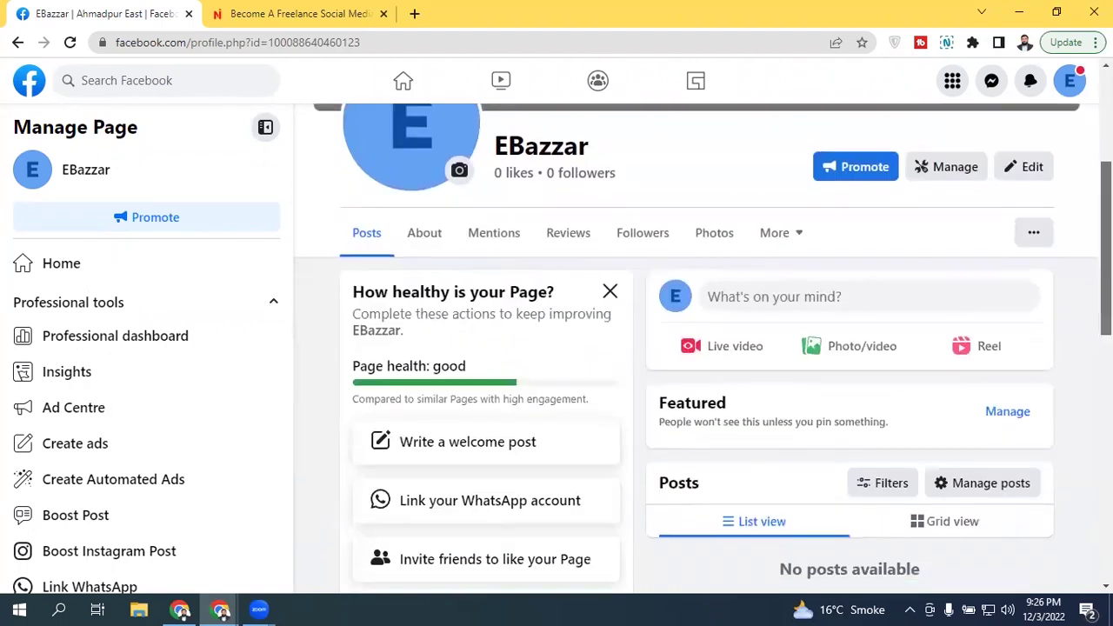
scroll(612, 261, up, 4)
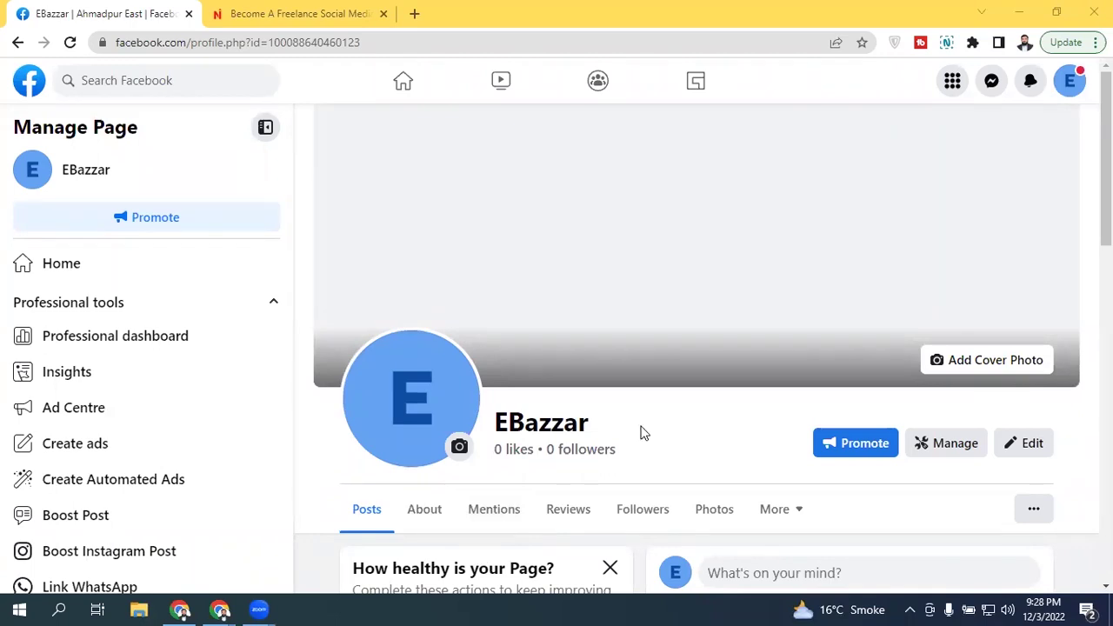
scroll(1106, 217, down, 4)
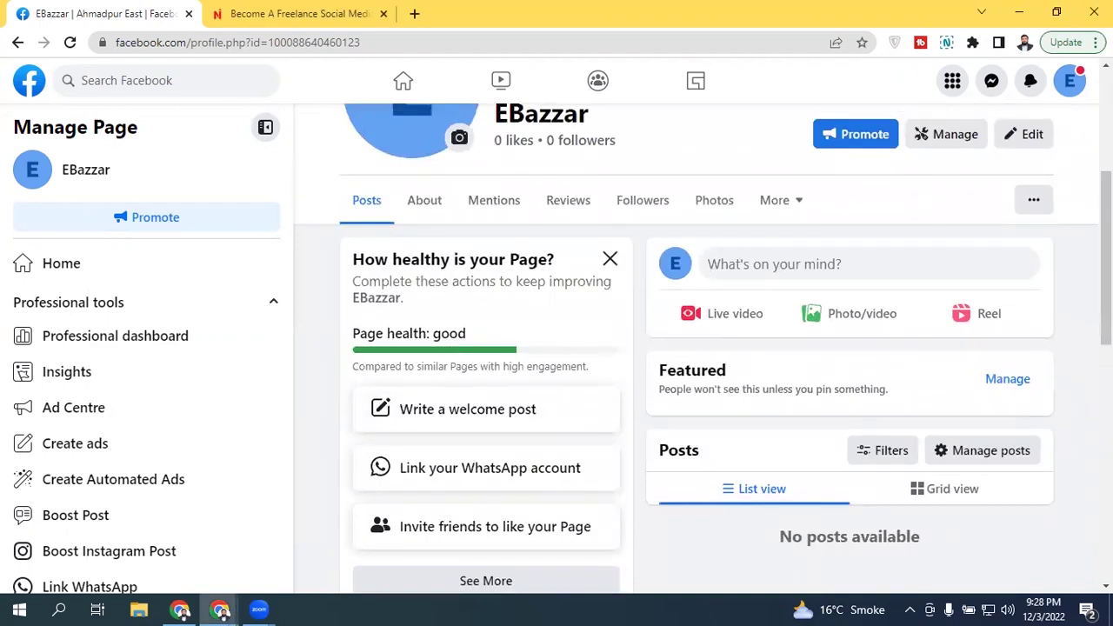
scroll(450, 349, up, 4)
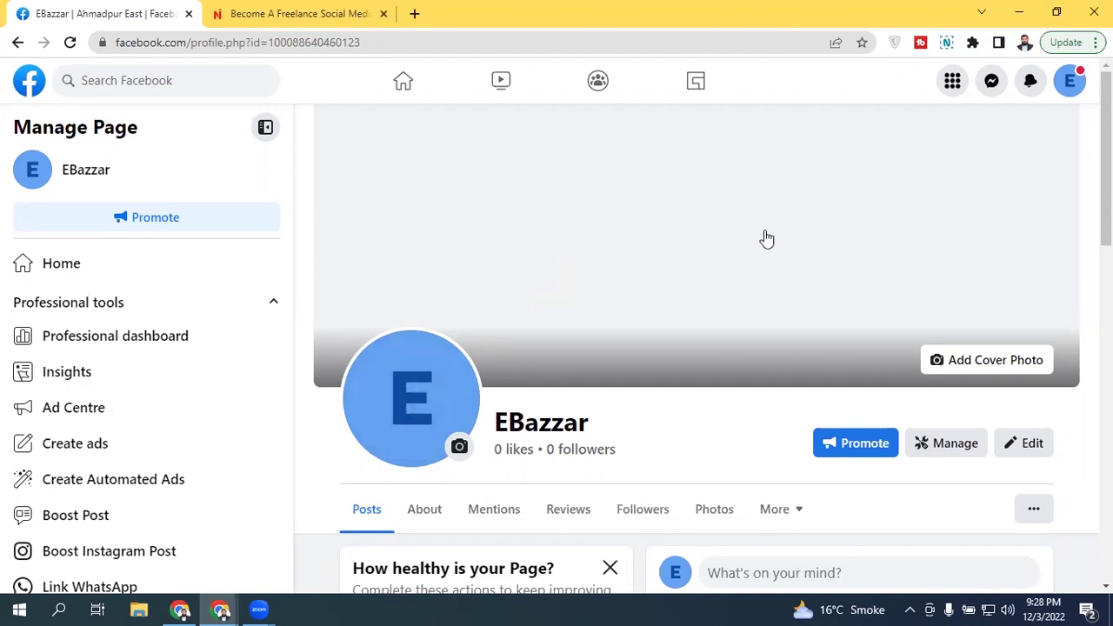
scroll(766, 238, down, 5)
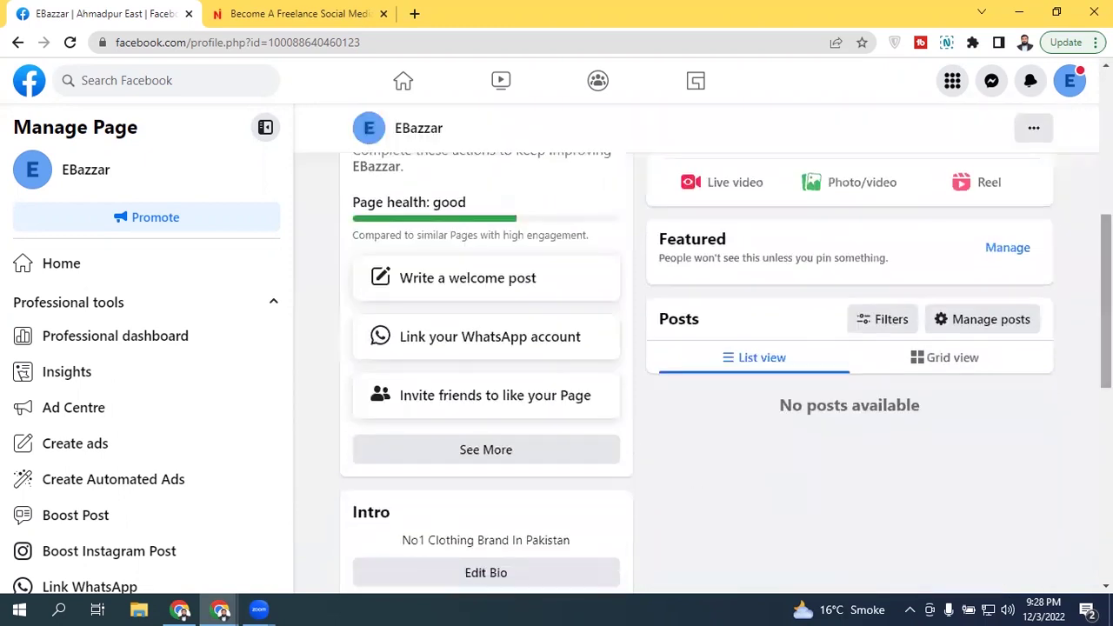
scroll(504, 261, down, 4)
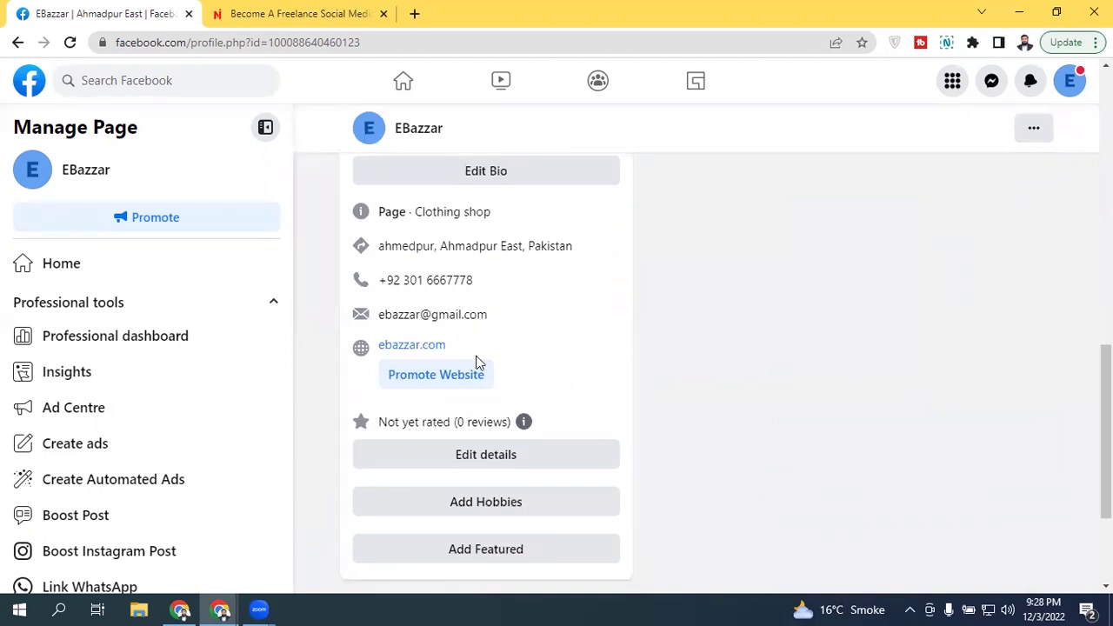
scroll(436, 395, up, 3)
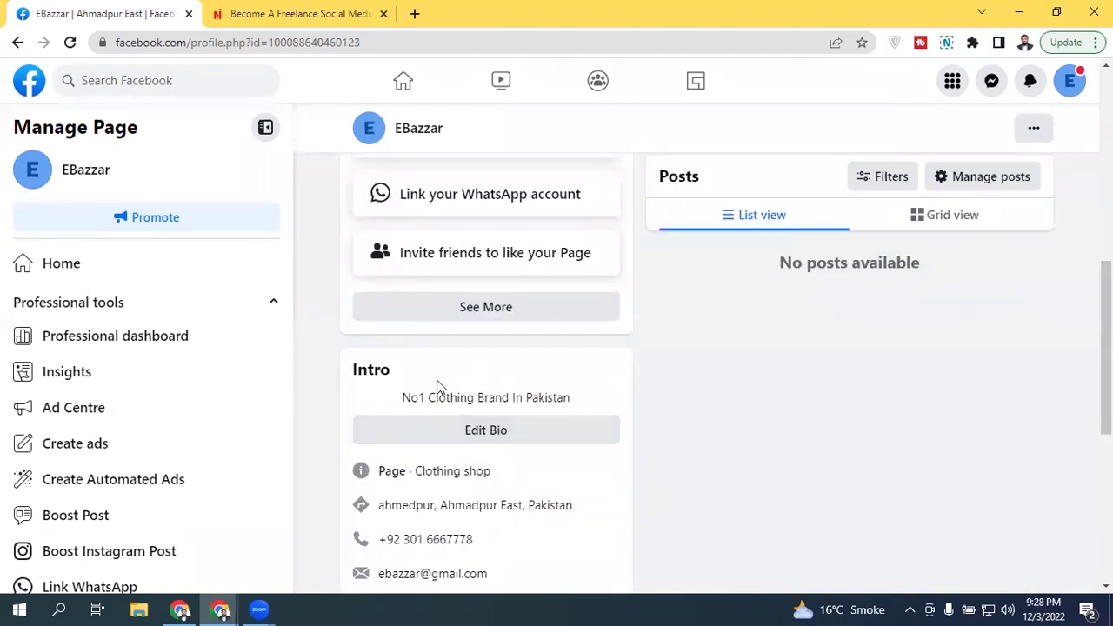
scroll(785, 256, up, 2)
scroll(785, 257, up, 2)
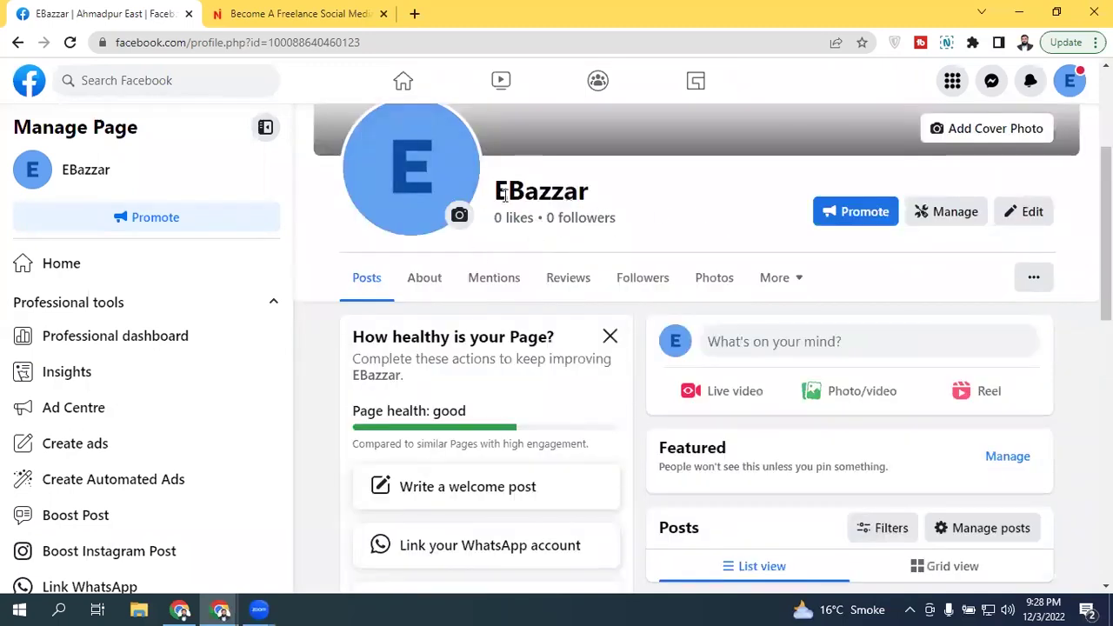
scroll(752, 257, down, 5)
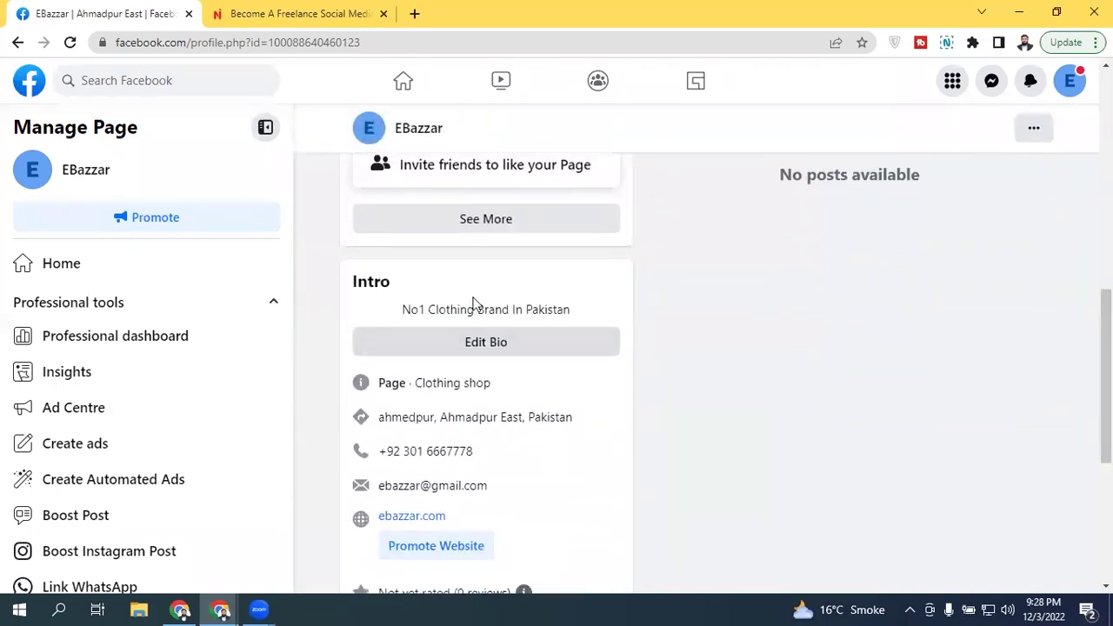
scroll(911, 273, up, 5)
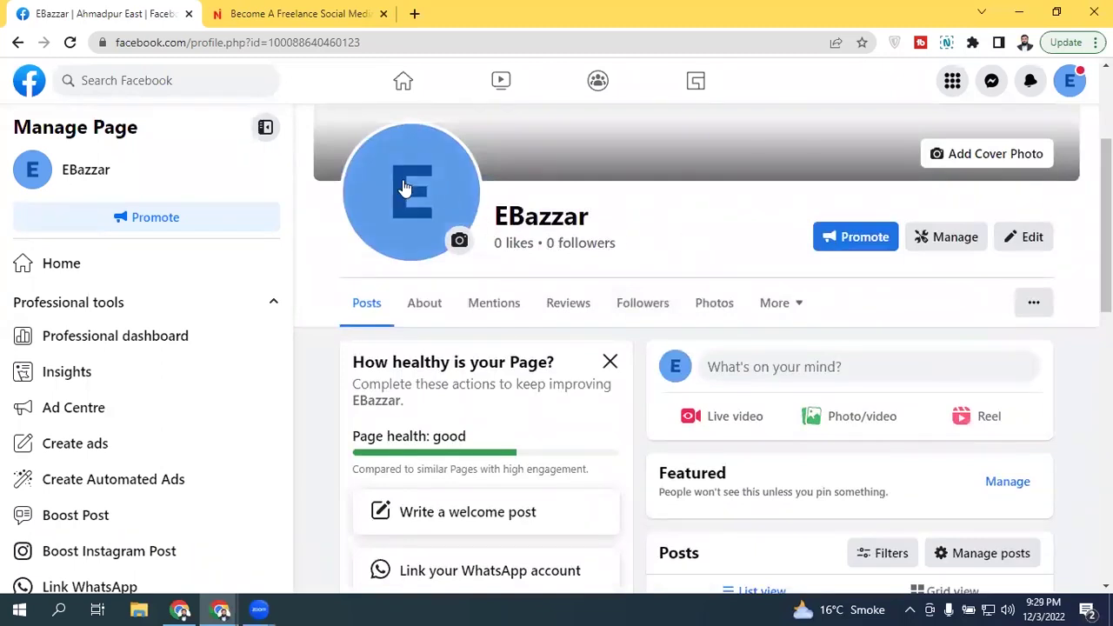
scroll(406, 191, up, 2)
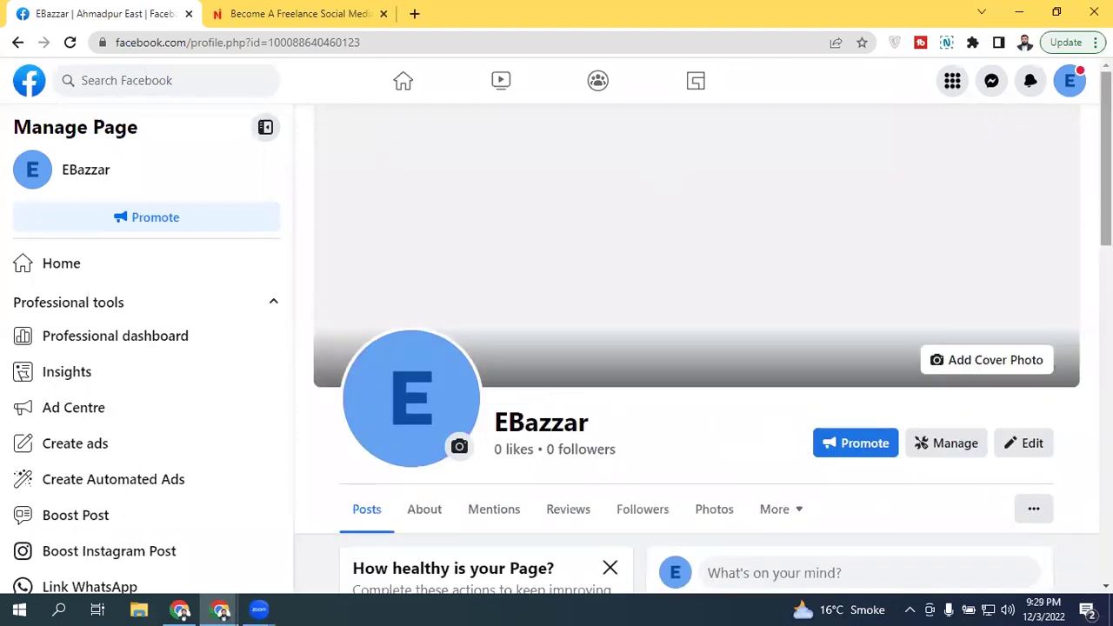
scroll(1105, 217, down, 1)
scroll(1105, 217, down, 1)
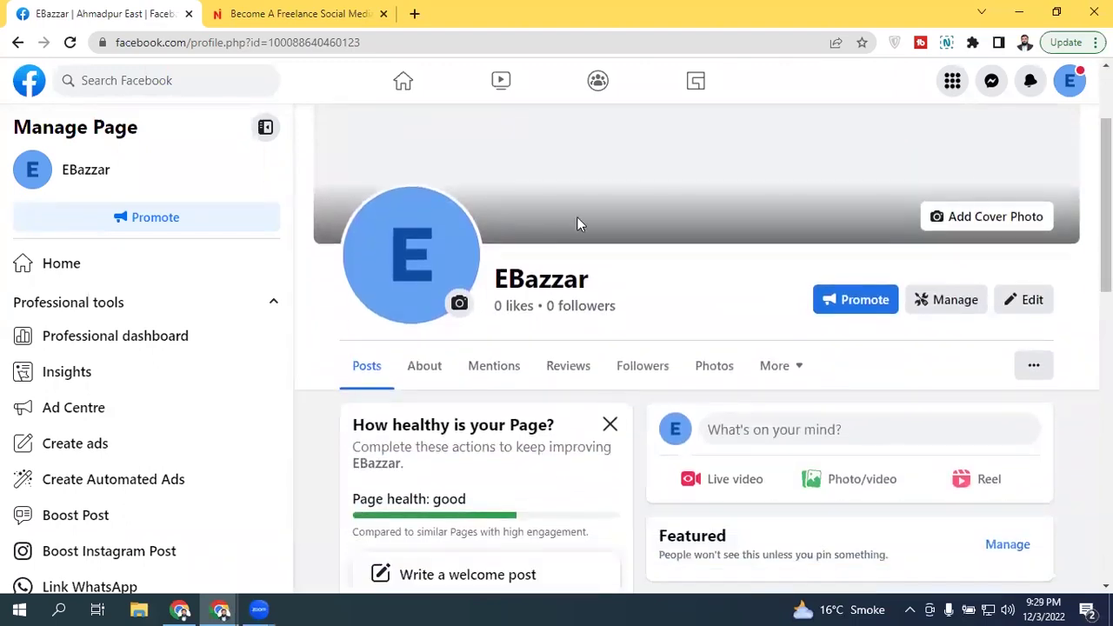
scroll(1104, 217, down, 1)
scroll(1069, 261, down, 1)
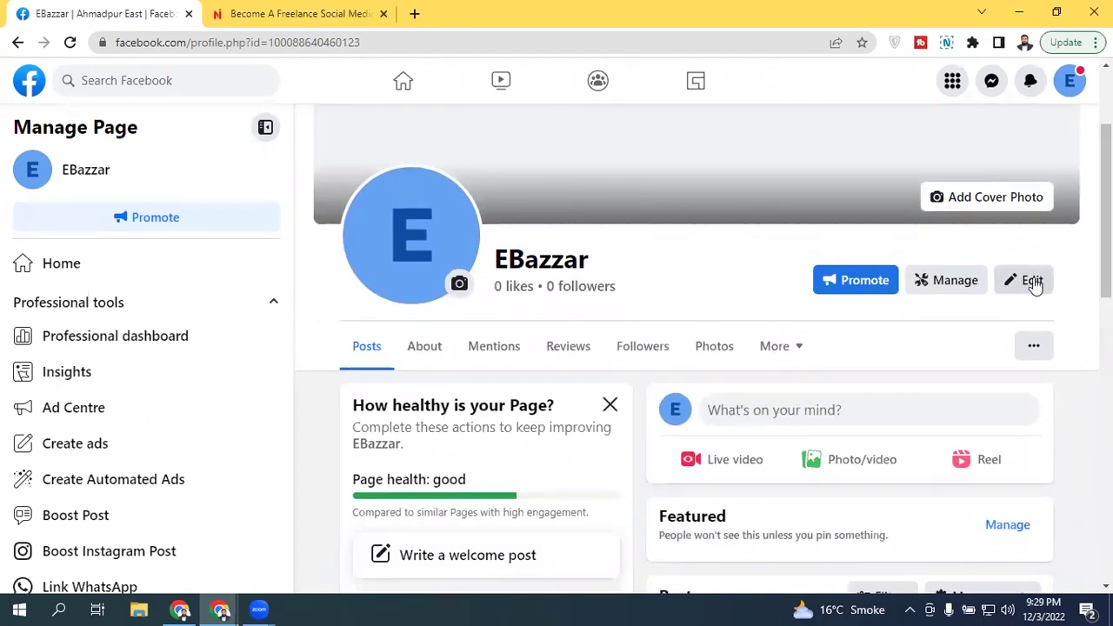
Step: Open Edit Page and scroll through EBazzar's profile picture, cover photo, bio and intro sections
click(1033, 282)
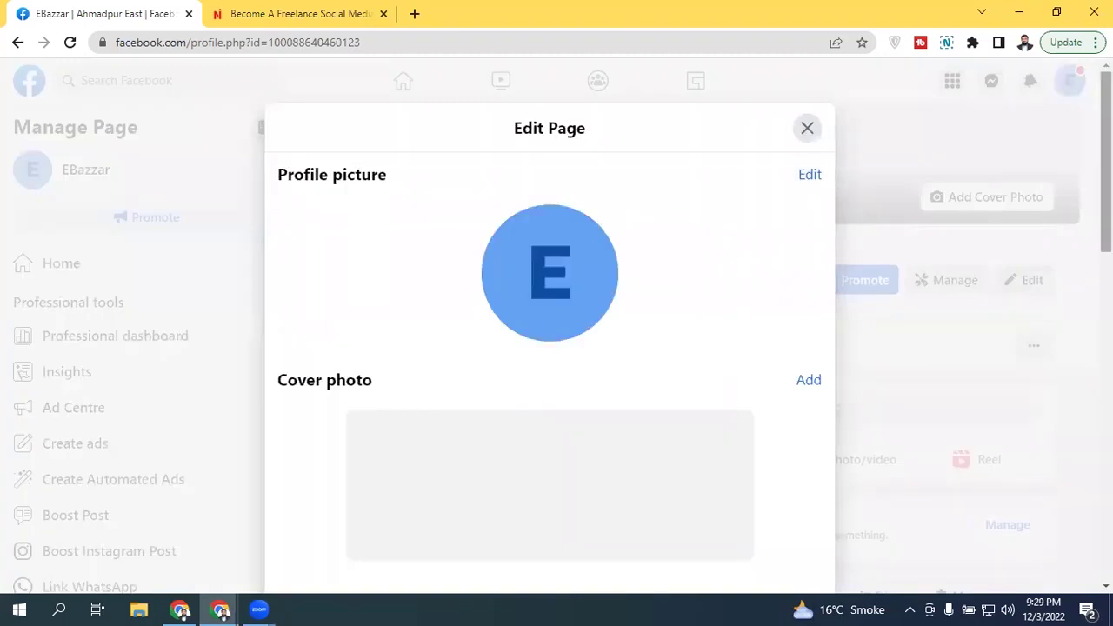
scroll(620, 304, down, 6)
scroll(522, 261, up, 1)
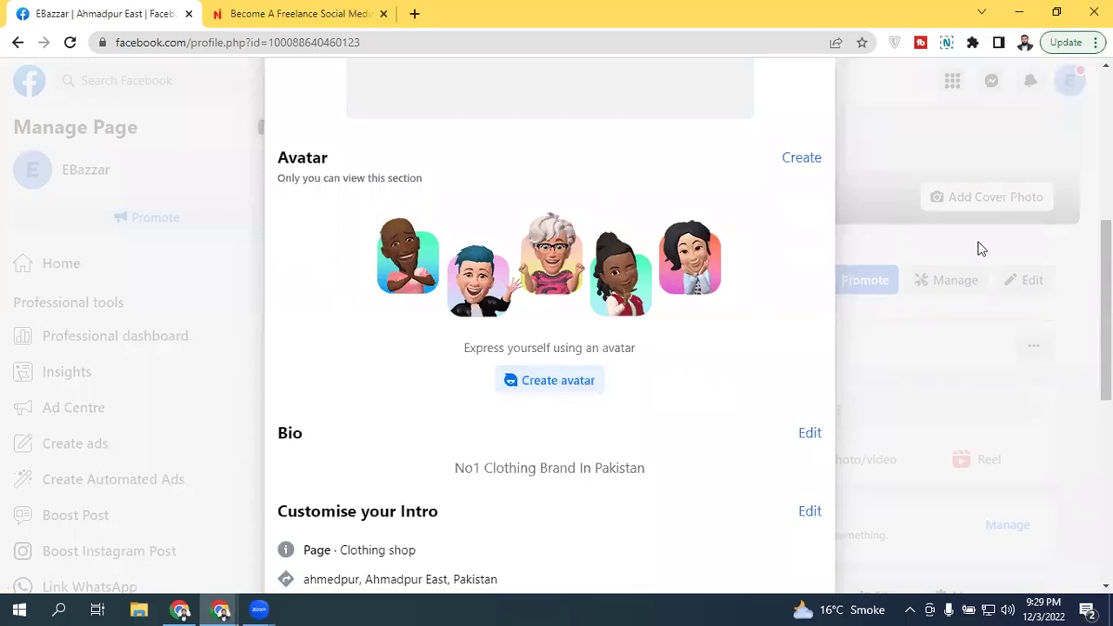
scroll(979, 246, up, 1)
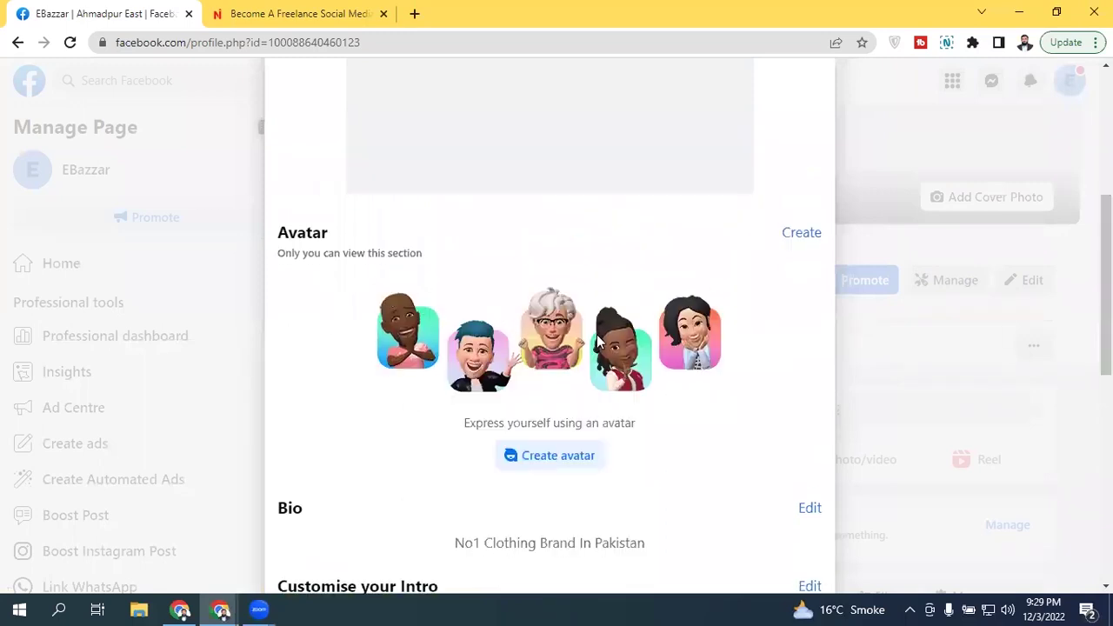
scroll(755, 319, down, 1)
scroll(1000, 326, down, 3)
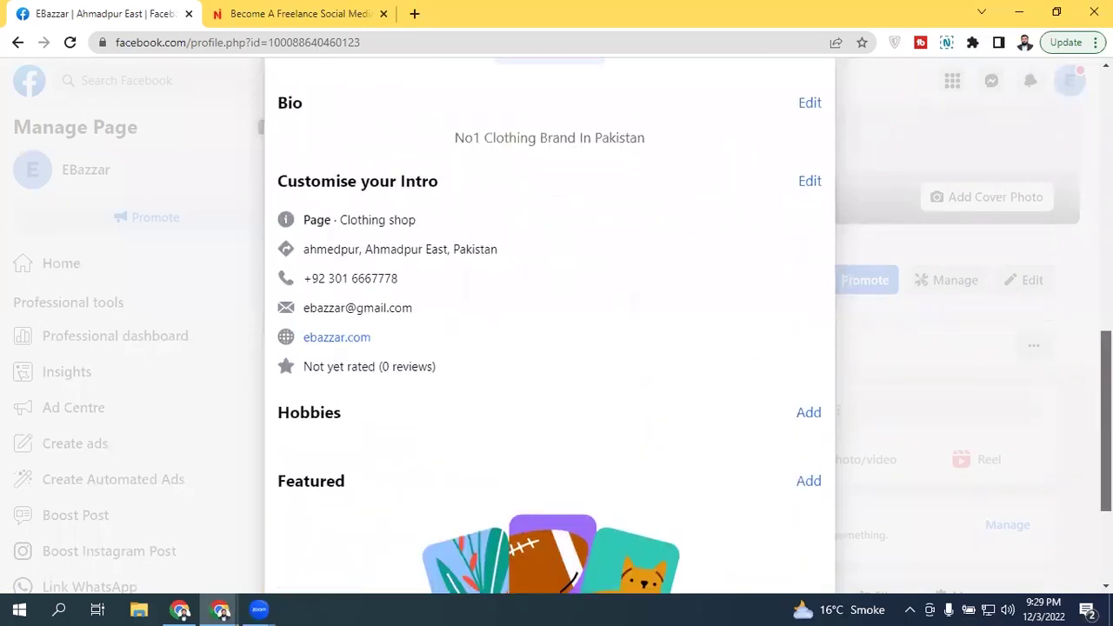
scroll(999, 326, up, 4)
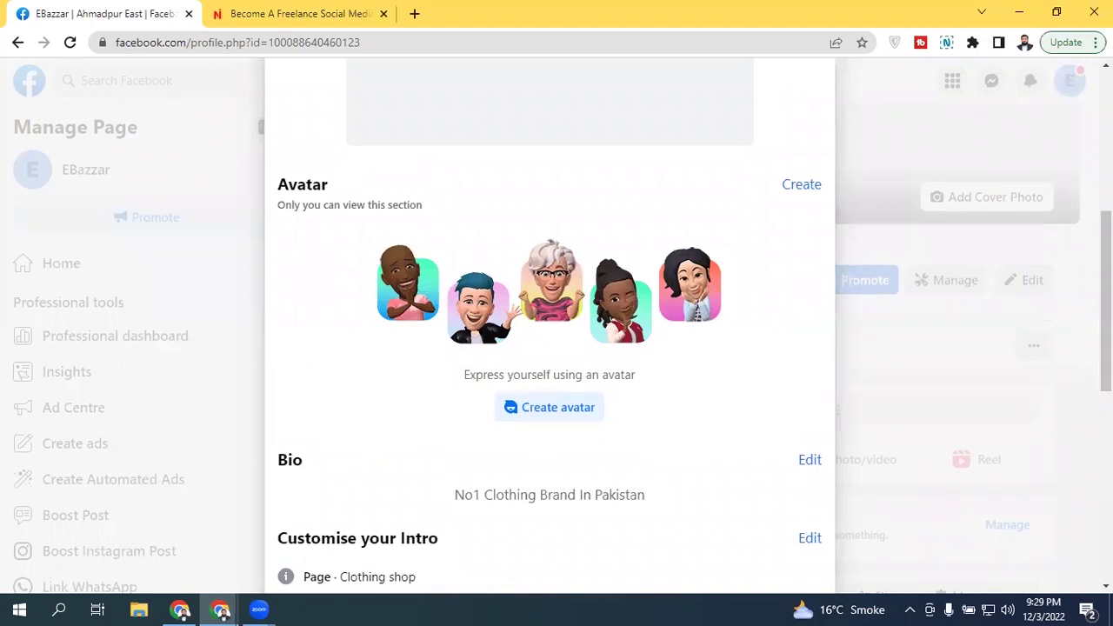
scroll(550, 348, up, 4)
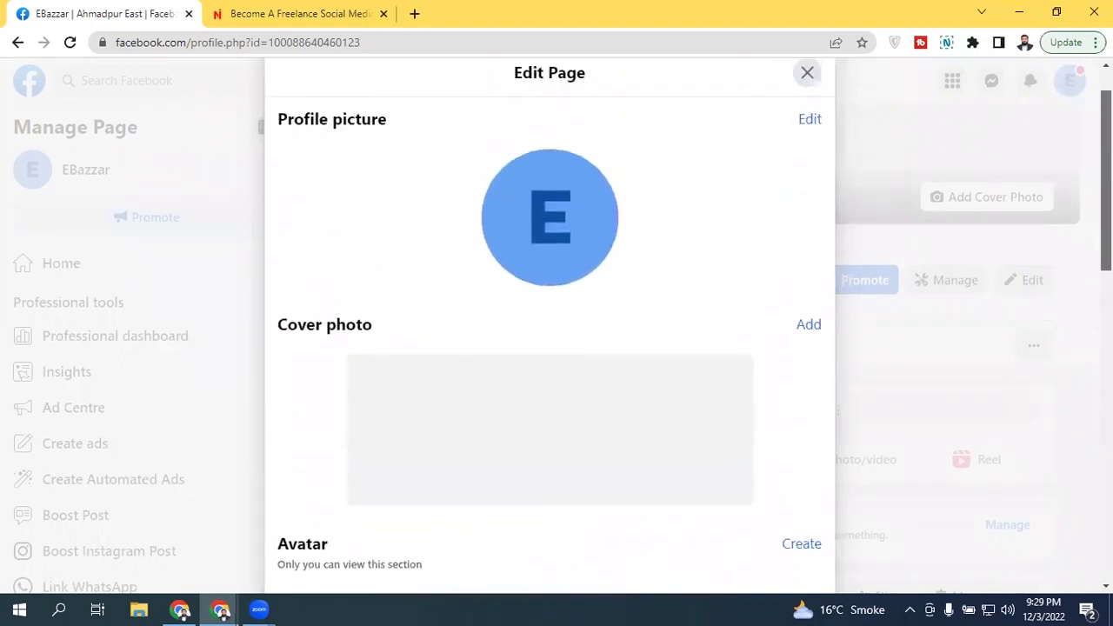
scroll(550, 348, down, 10)
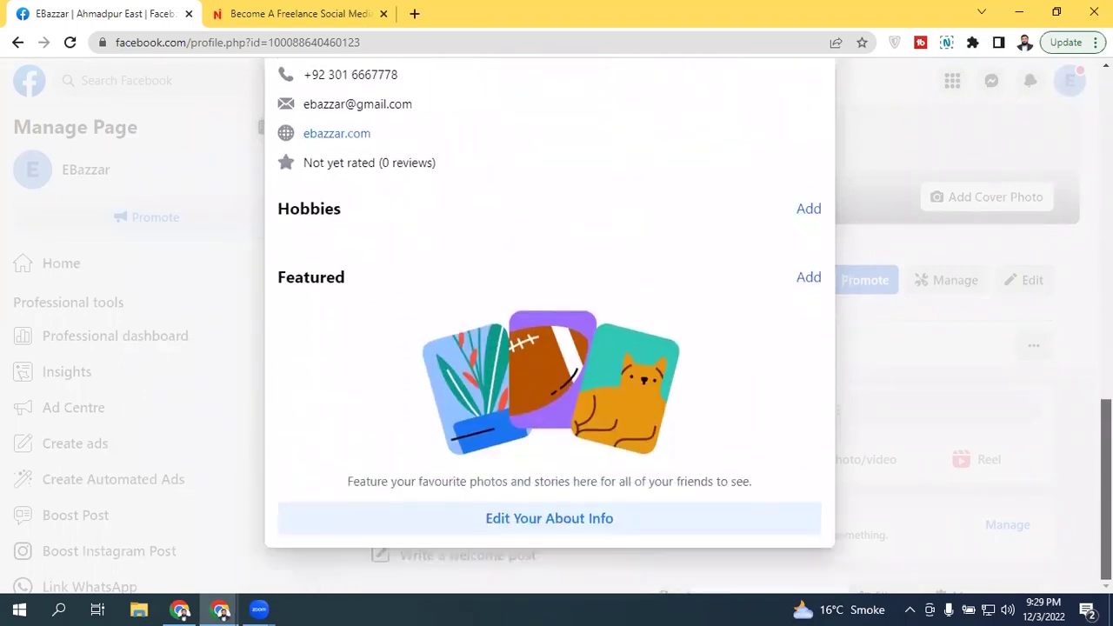
scroll(549, 348, up, 10)
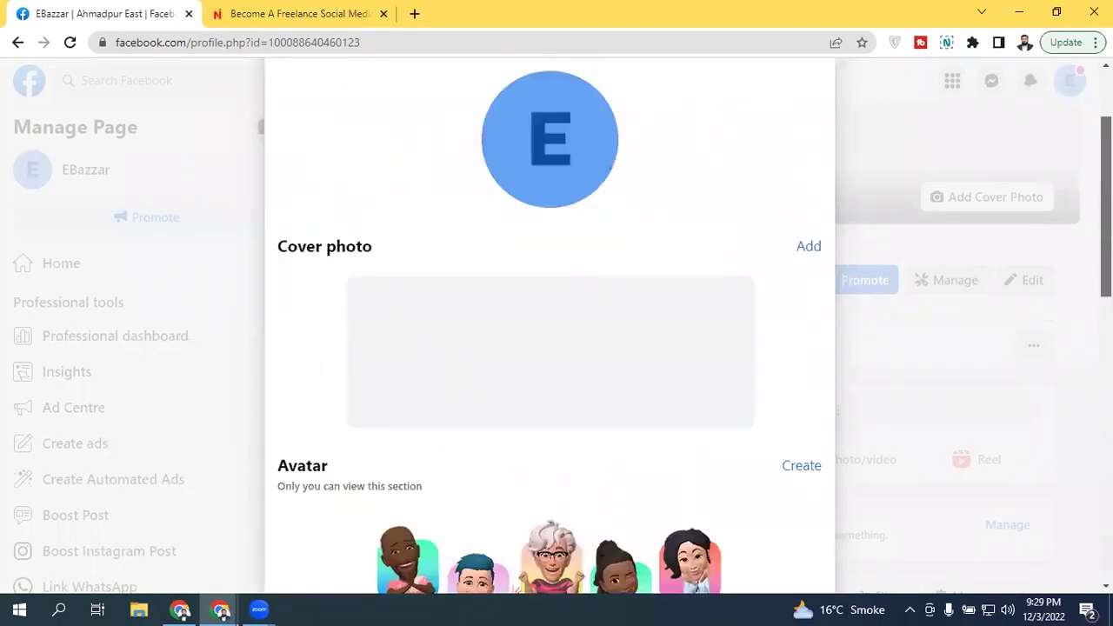
Step: Close the Edit Page dialog and scroll down to EBazzar's Intro section and back up
click(816, 91)
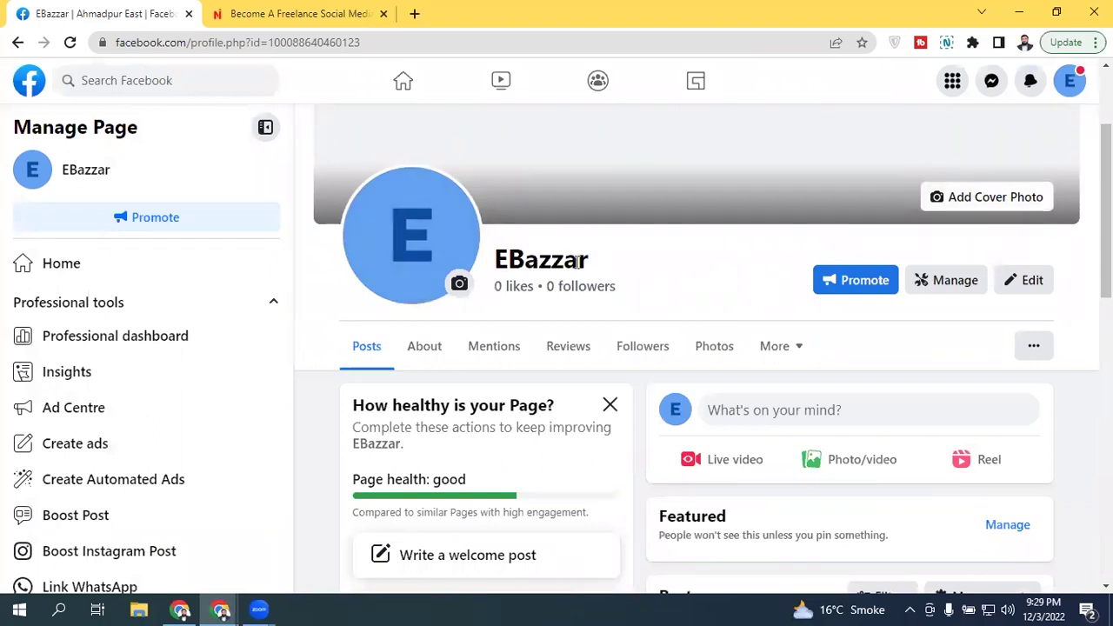
scroll(762, 253, down, 6)
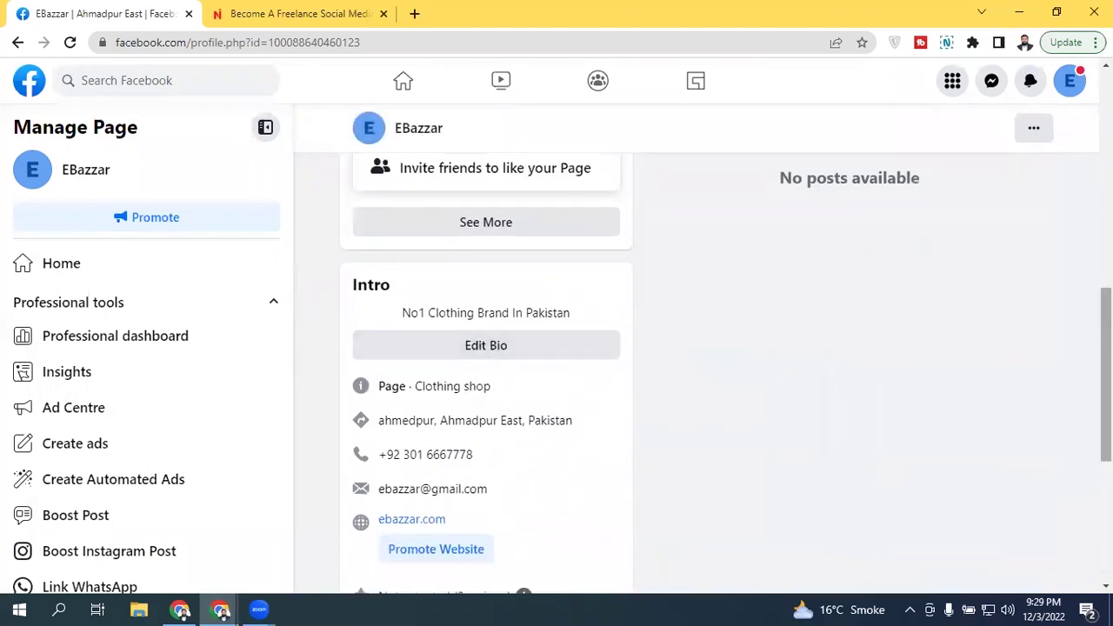
scroll(492, 516, up, 6)
scroll(702, 348, up, 1)
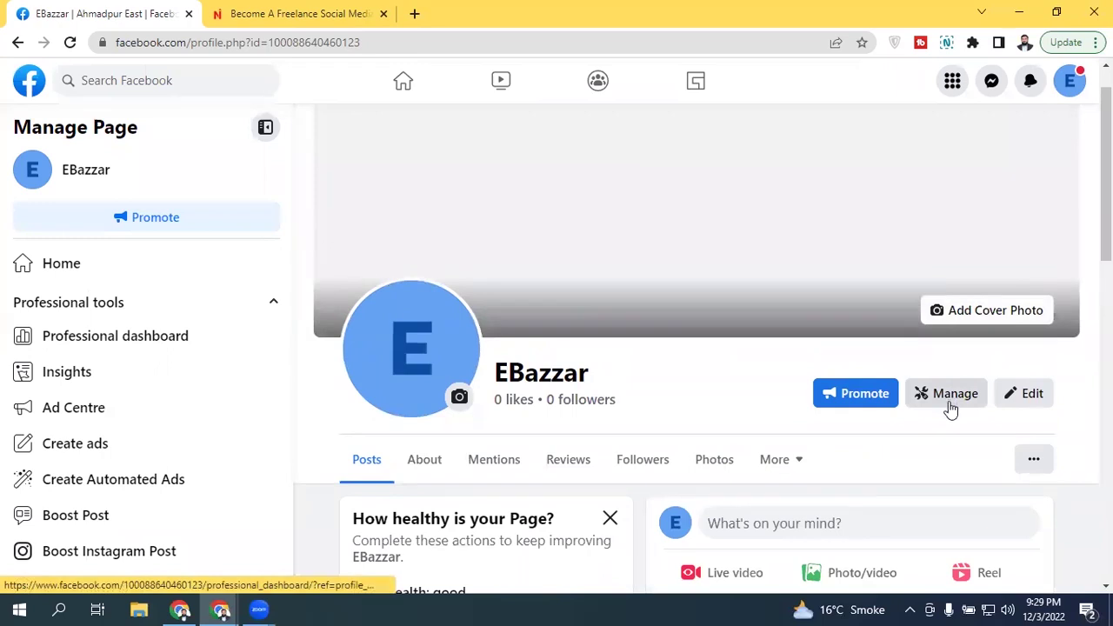
Step: Open EBazzar's Professional dashboard, scroll its sidebar to Your tools, and choose Page access
click(948, 406)
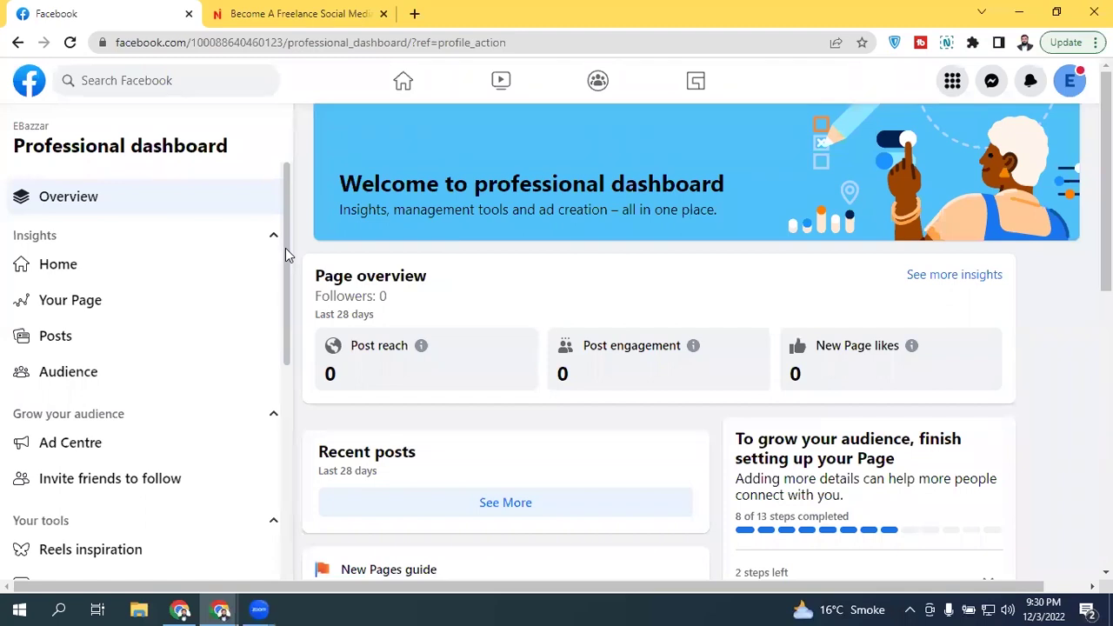
drag(283, 209, 274, 365)
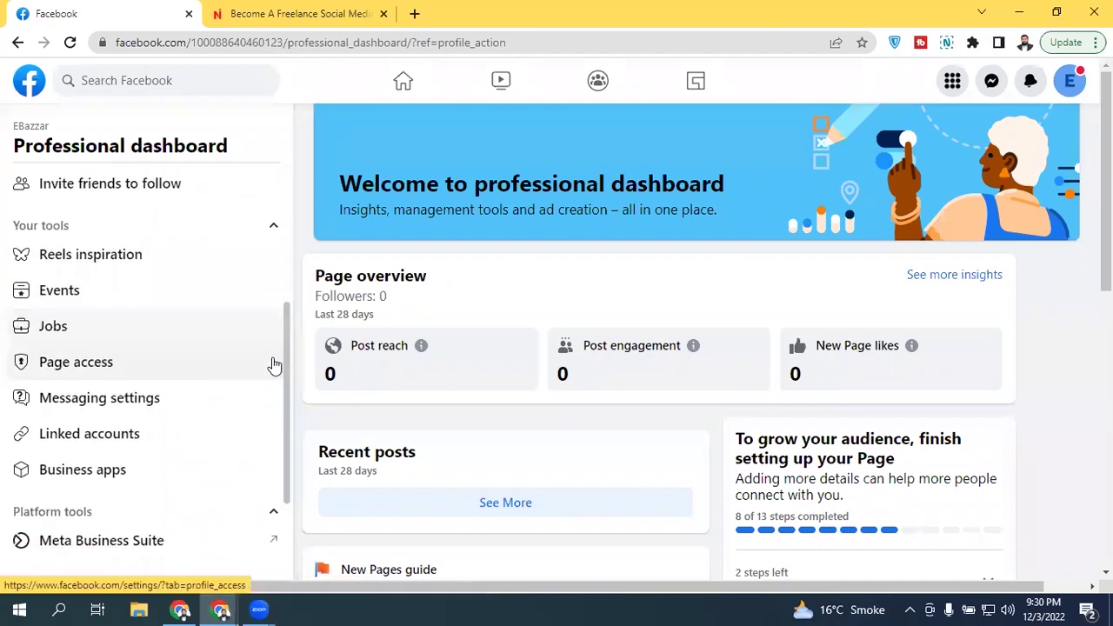
click(122, 348)
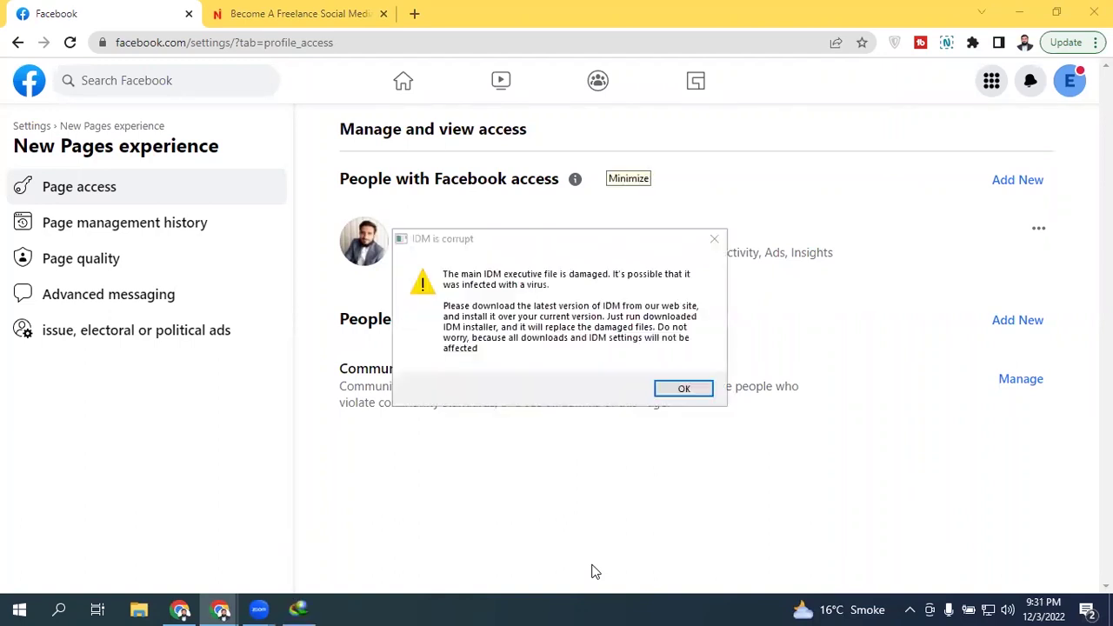
Step: Dismiss the IDM download error, close its tab, and return to Facebook's Page access settings
click(714, 238)
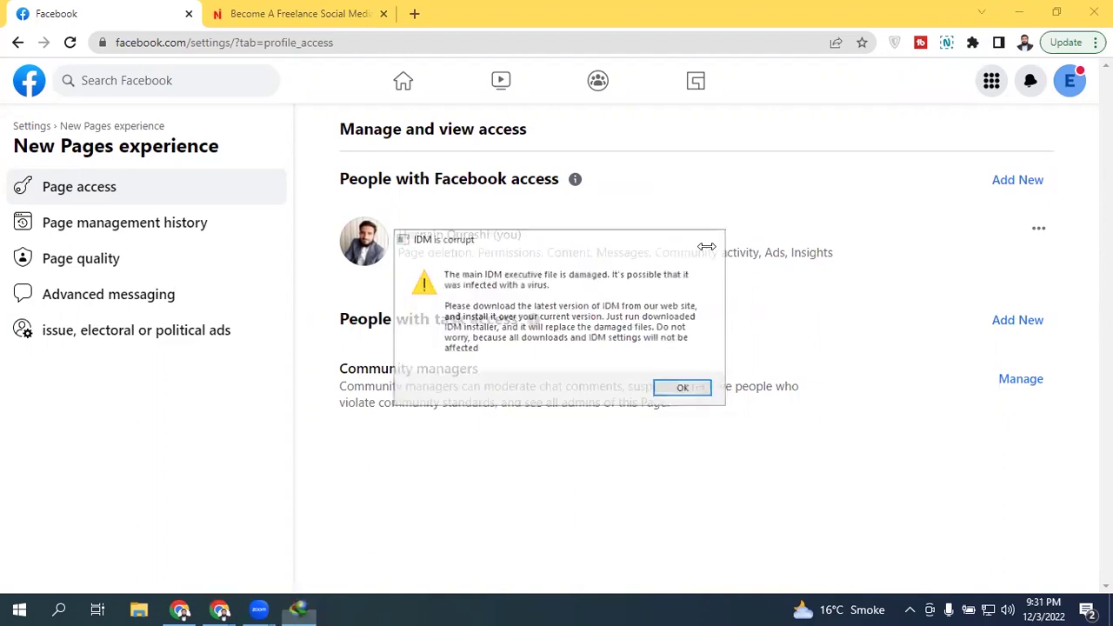
click(578, 14)
click(100, 13)
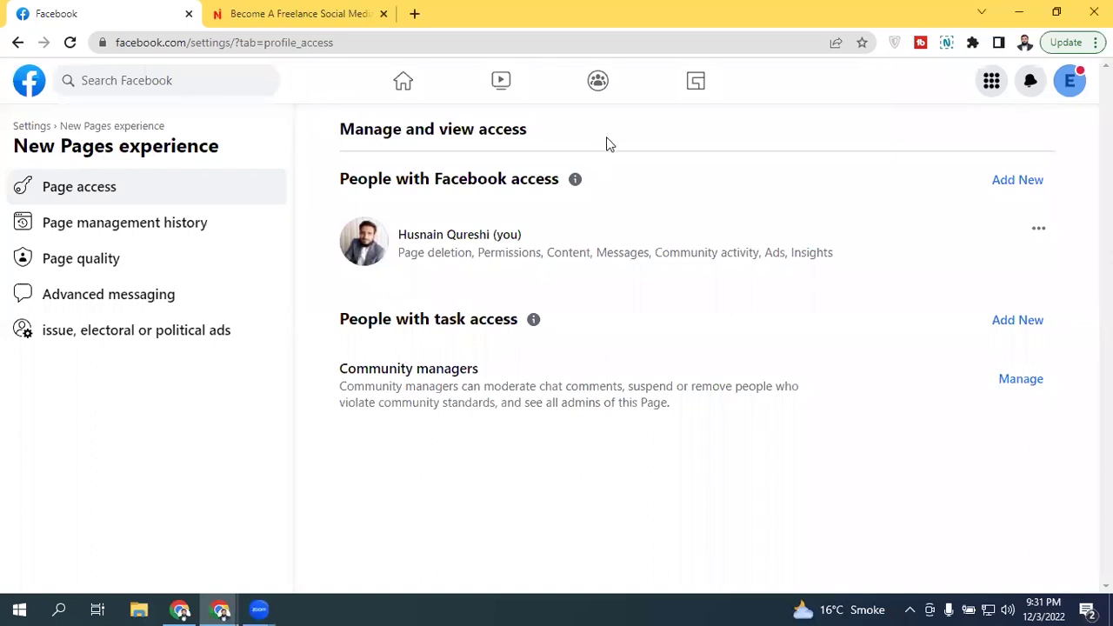
Step: Start adding someone with Facebook access and search for people by 'hu', discarding an e-mail address entered first
click(1006, 180)
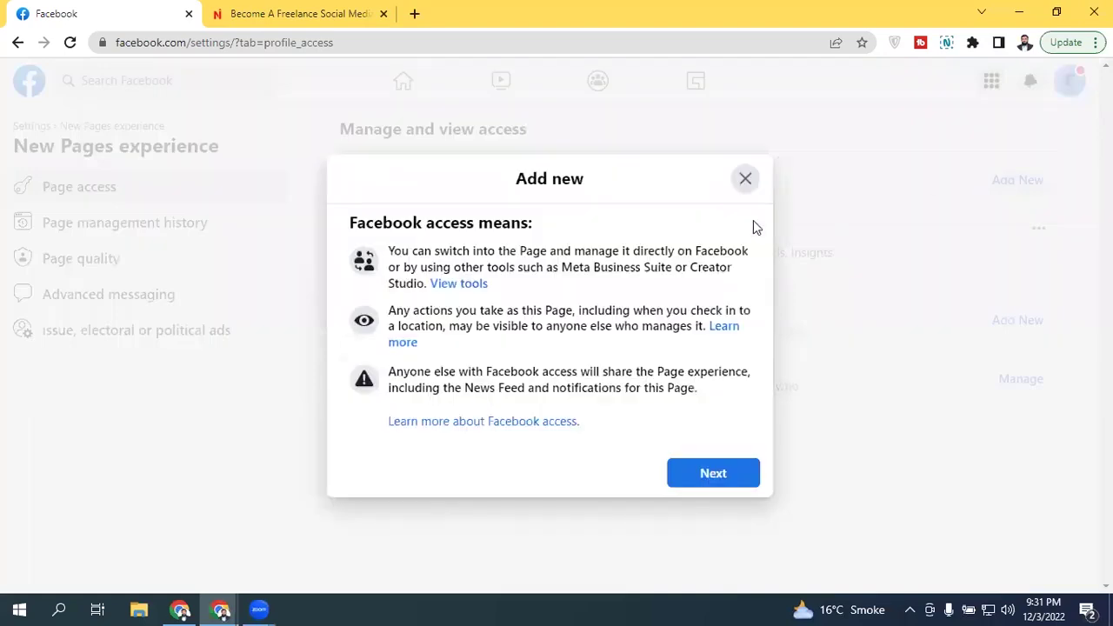
click(705, 486)
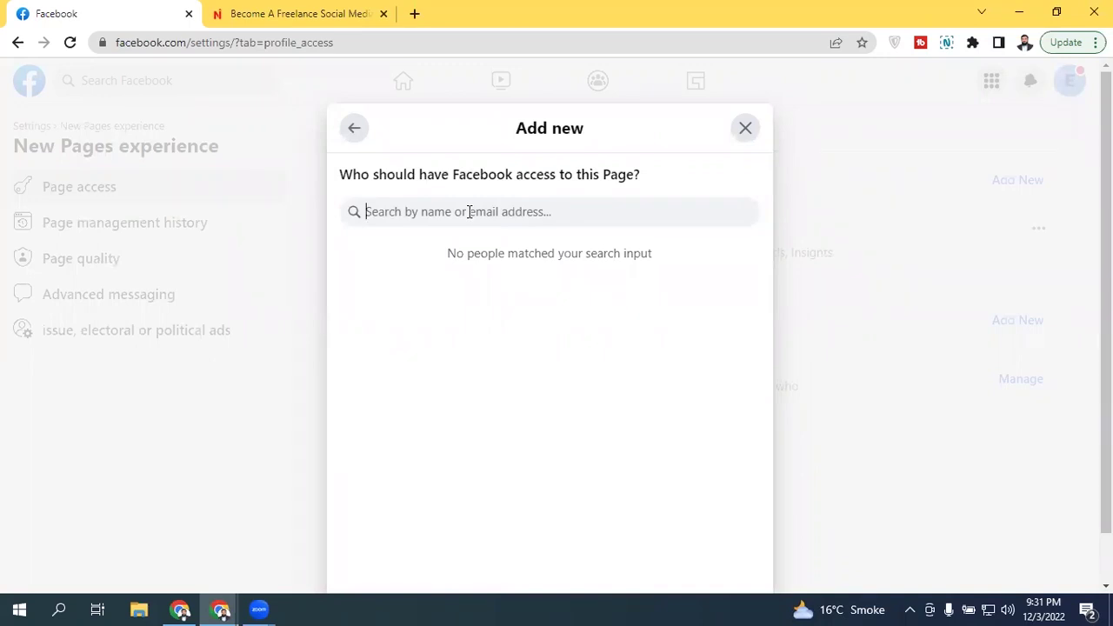
text(h)
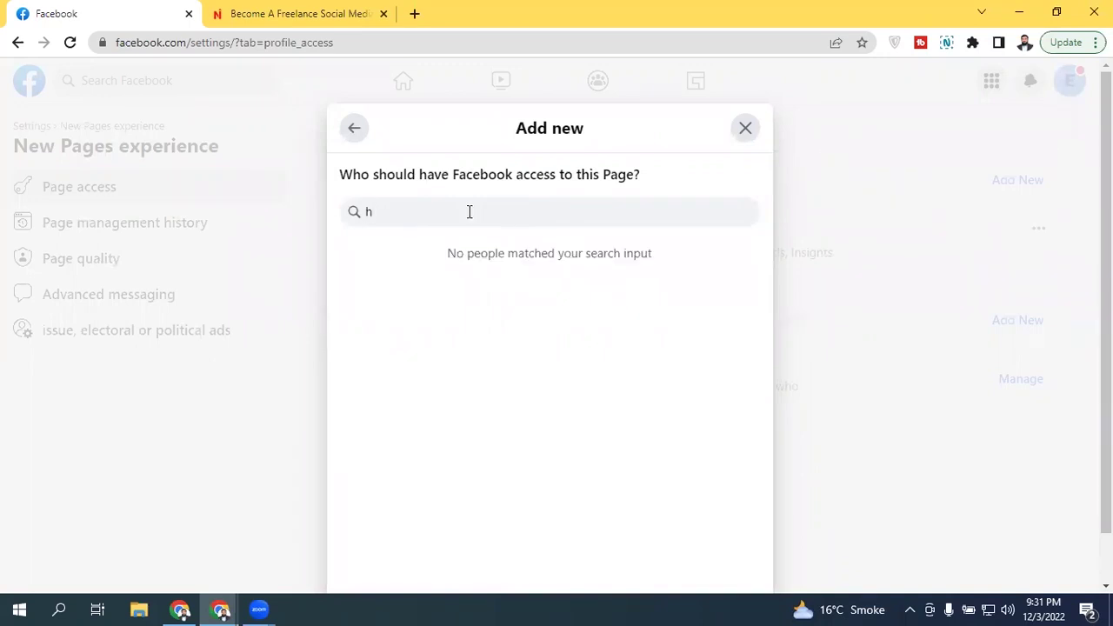
key(BackSpace)
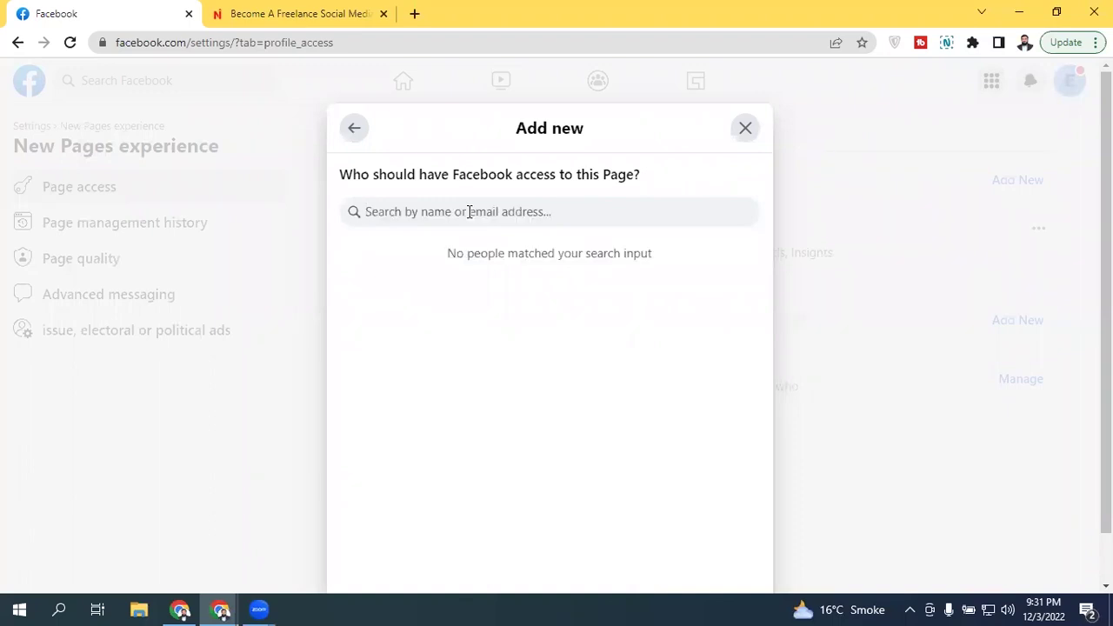
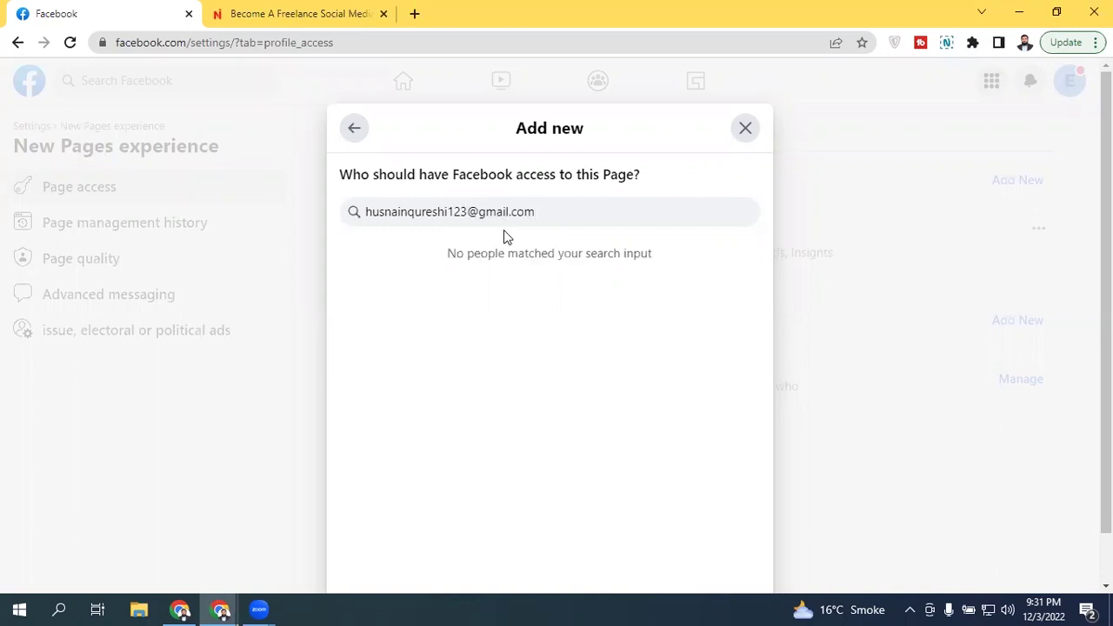
triple_click(551, 214)
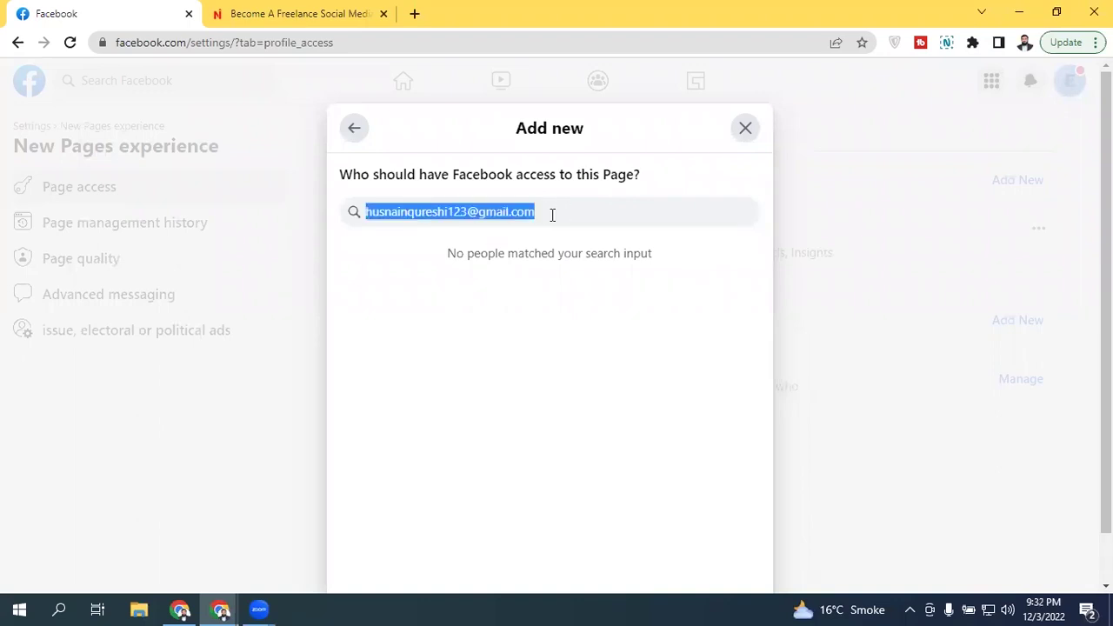
key(BackSpace)
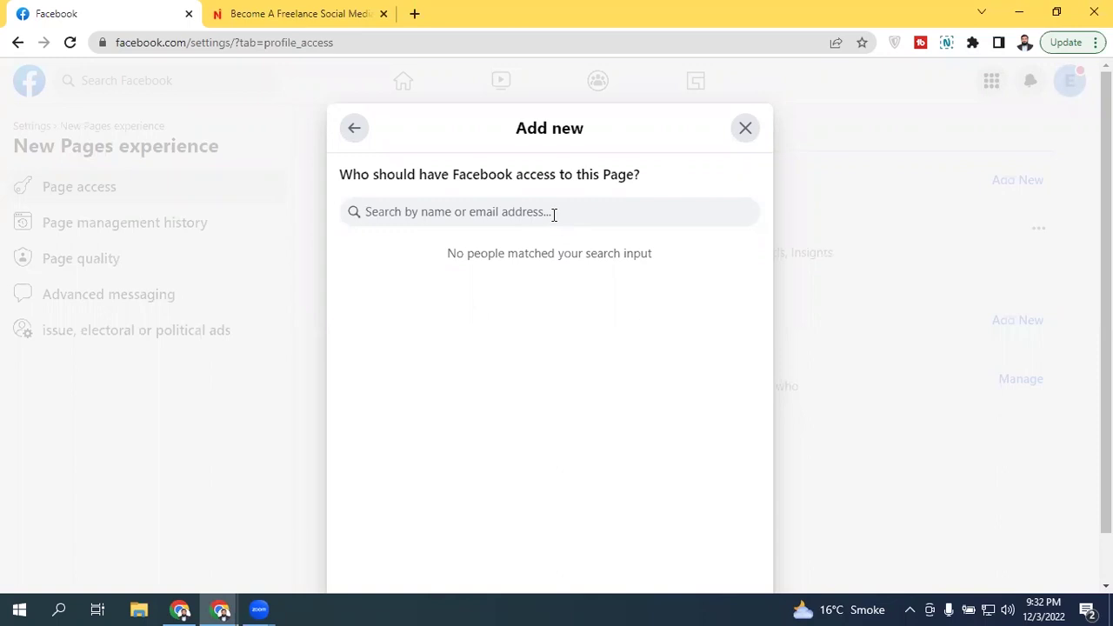
text(hu)
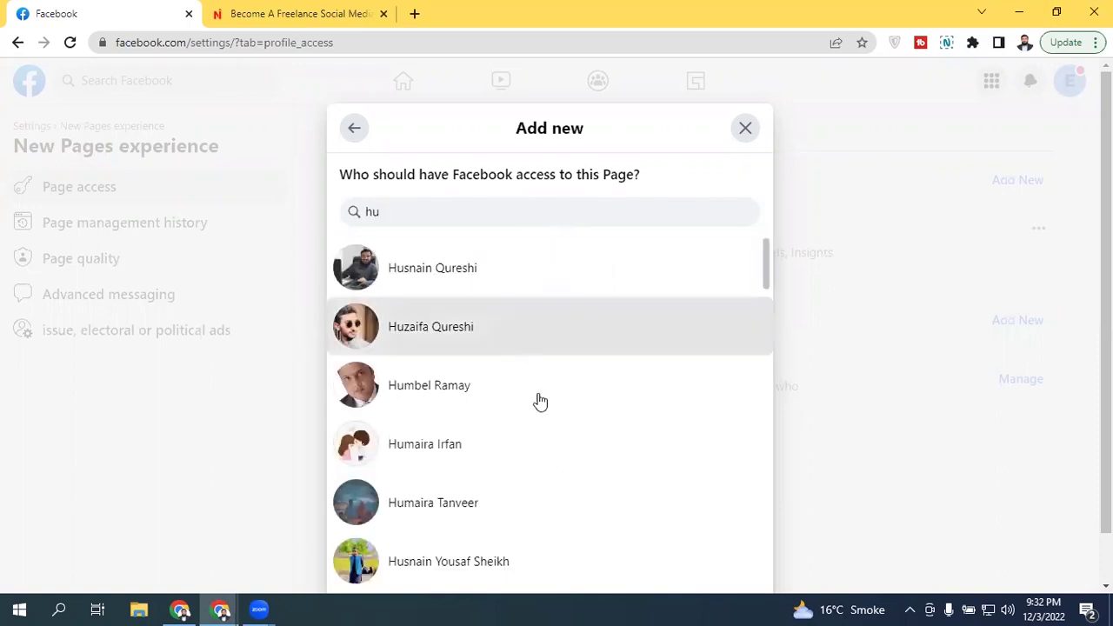
click(517, 348)
scroll(761, 410, down, 1)
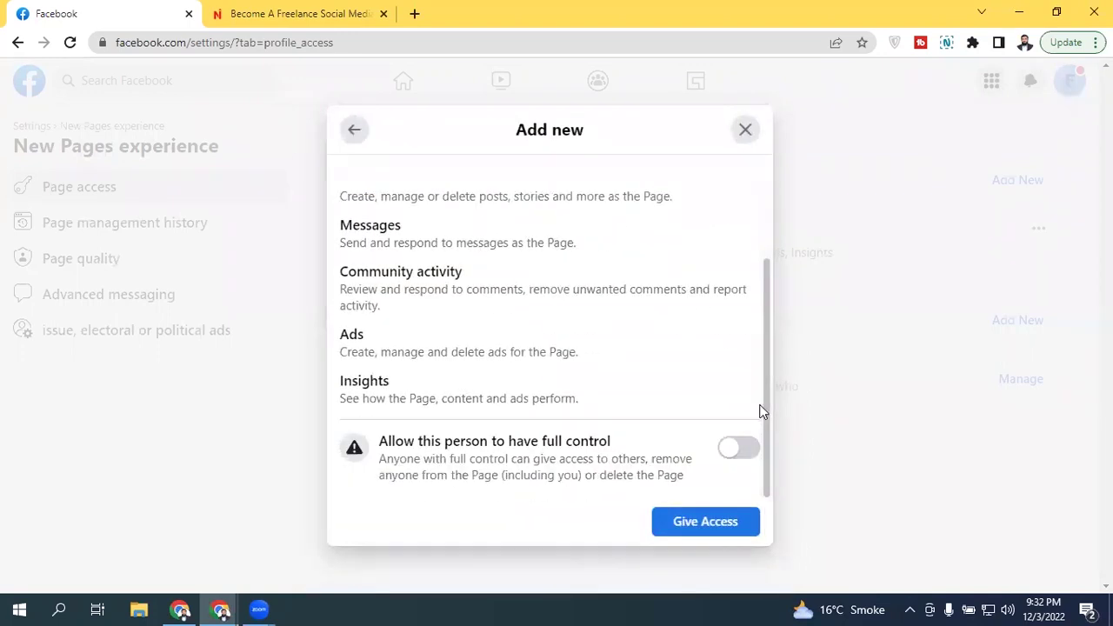
scroll(760, 365, up, 1)
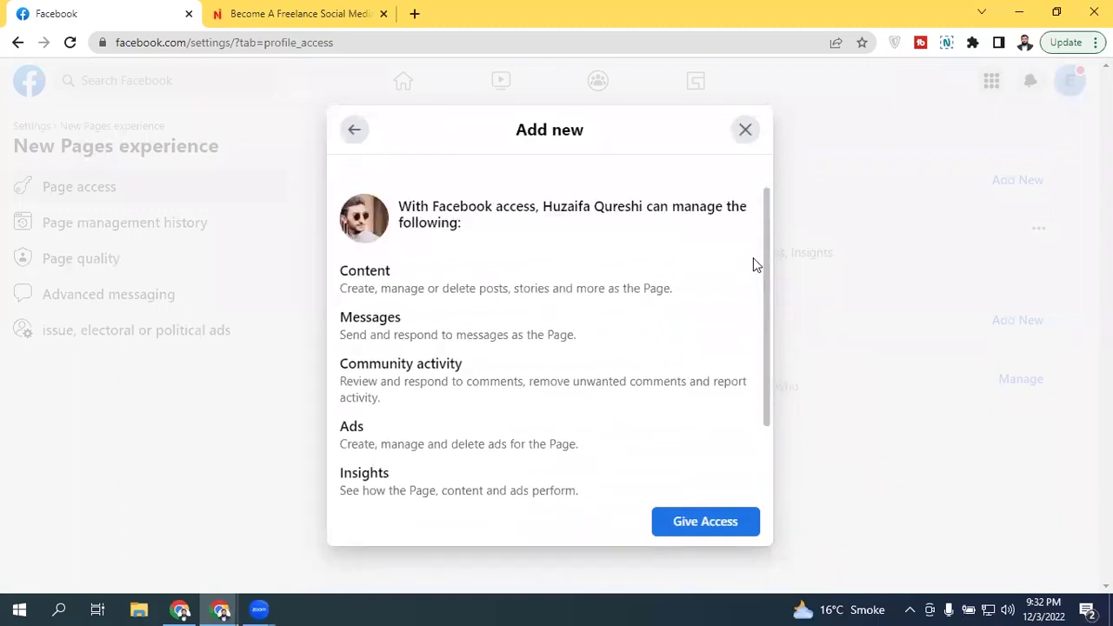
scroll(751, 331, down, 2)
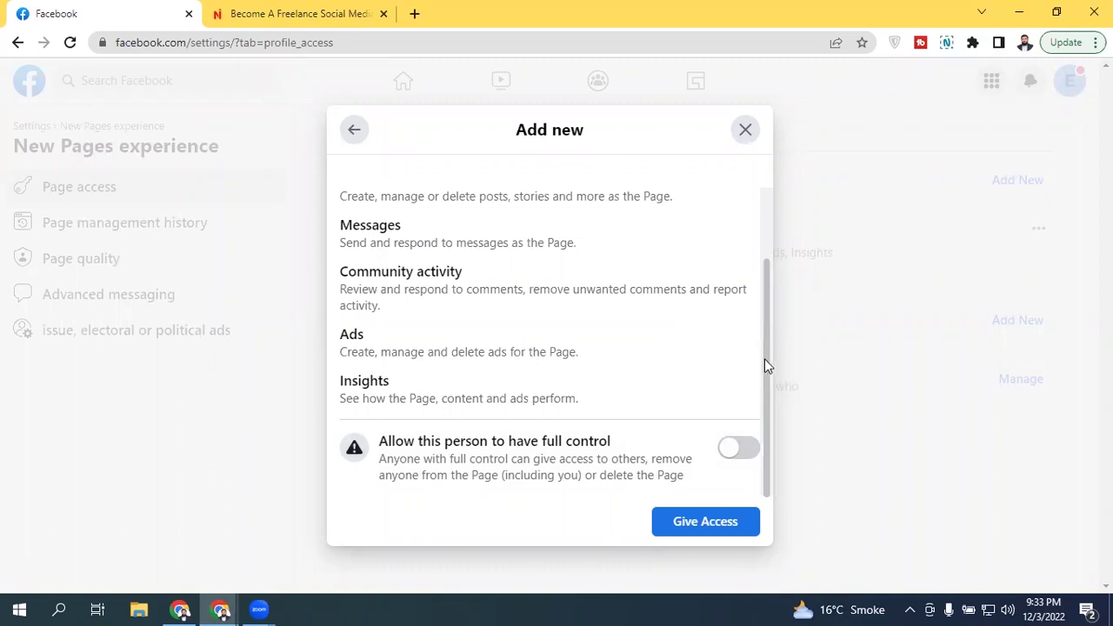
drag(764, 359, 763, 256)
scroll(761, 240, down, 2)
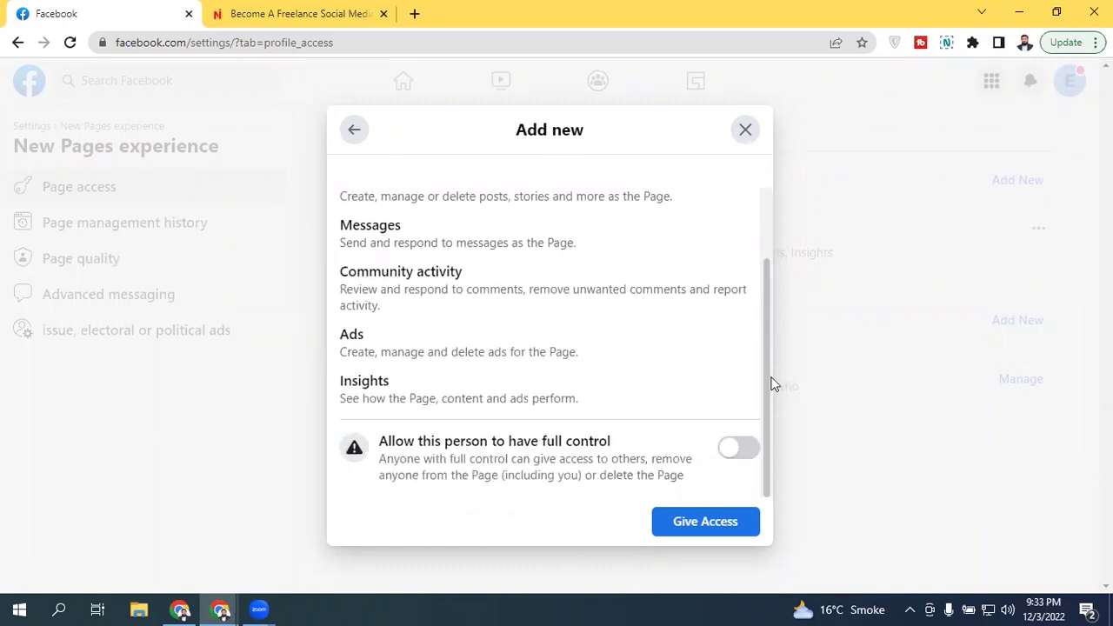
click(713, 521)
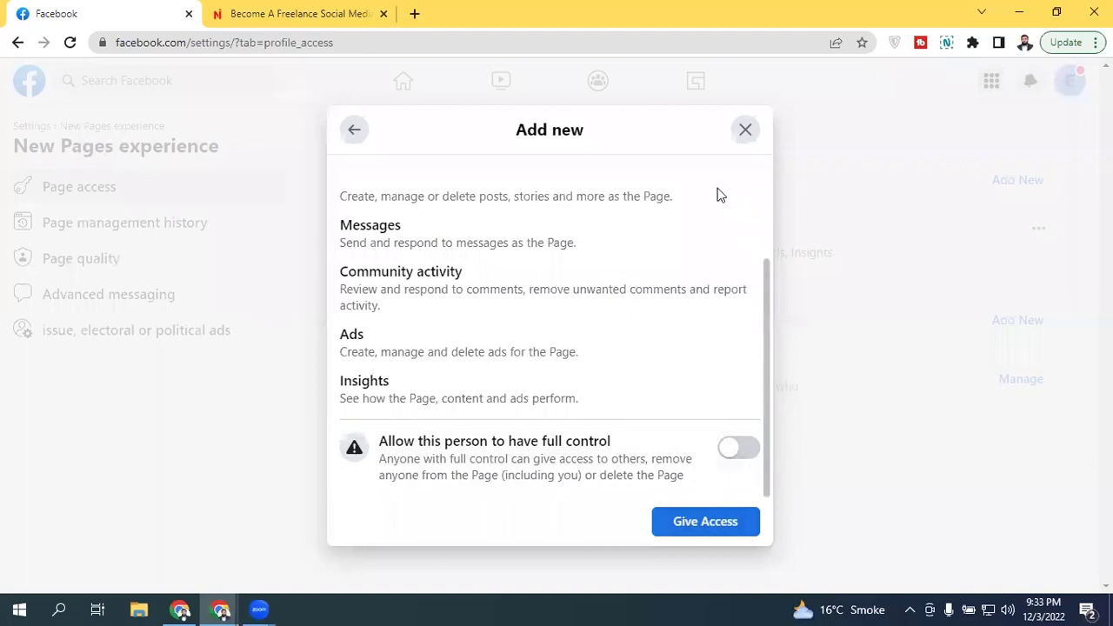
Step: Step back twice in the Add new dialog to the Facebook access explanation
click(353, 135)
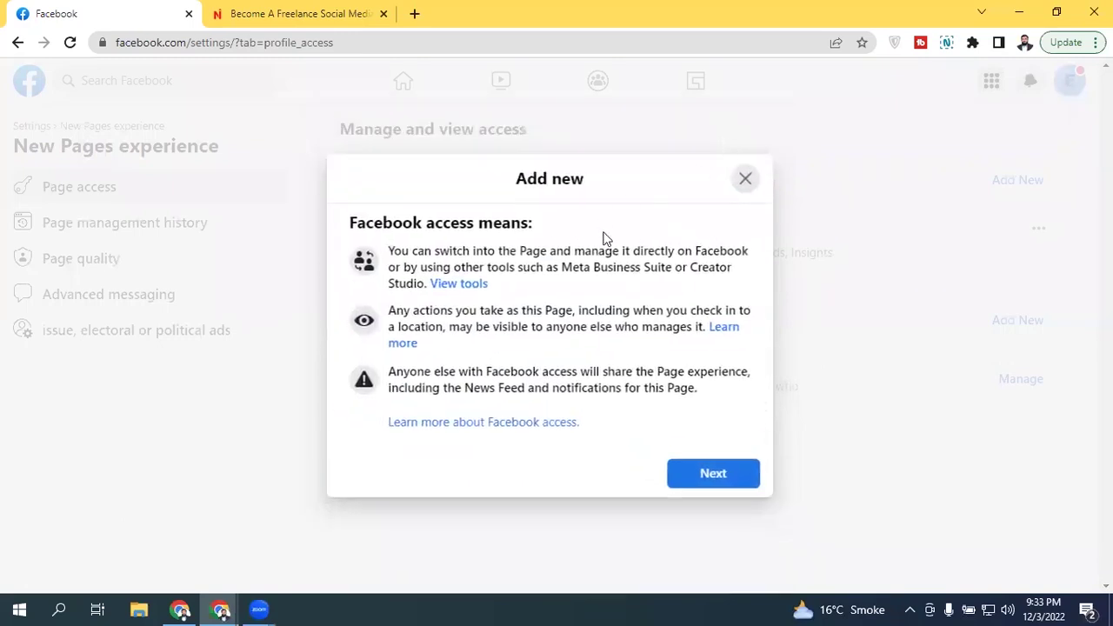
click(742, 179)
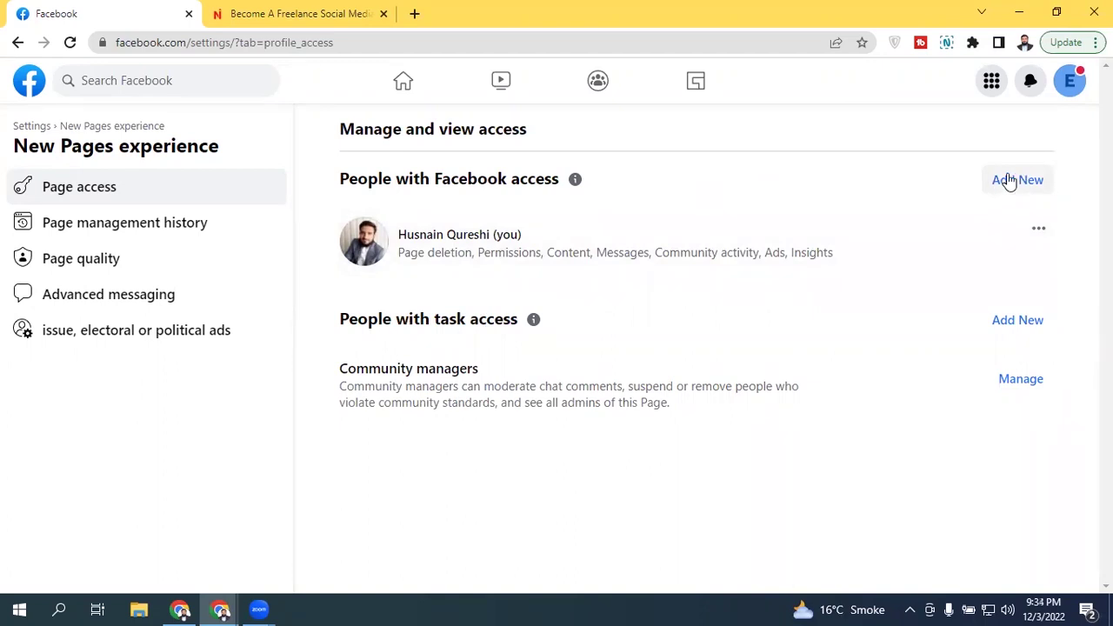
click(1069, 80)
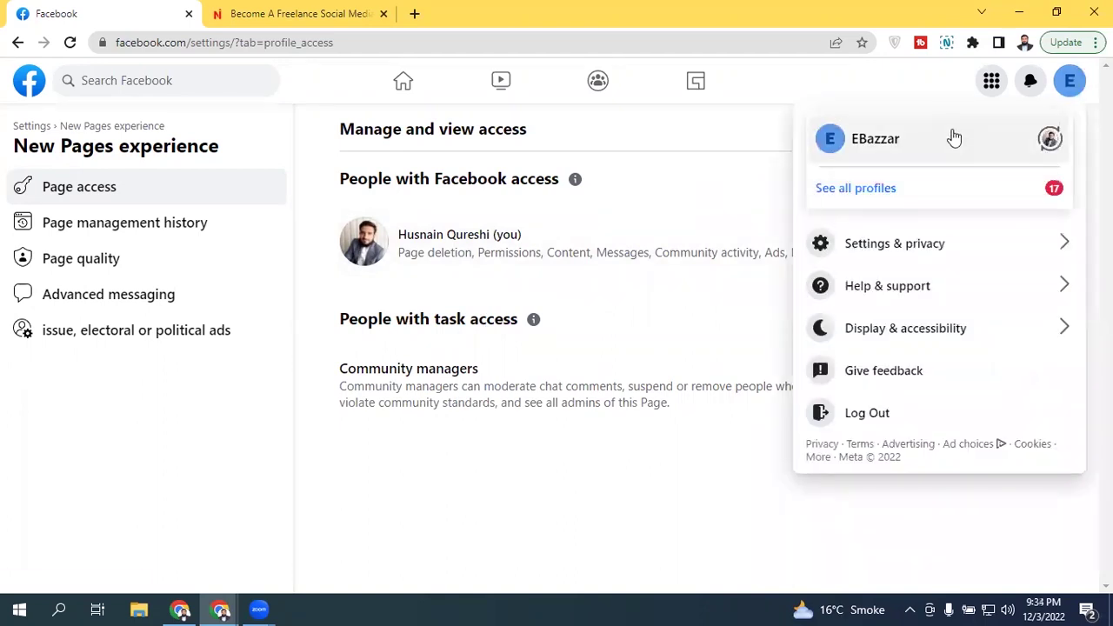
click(713, 143)
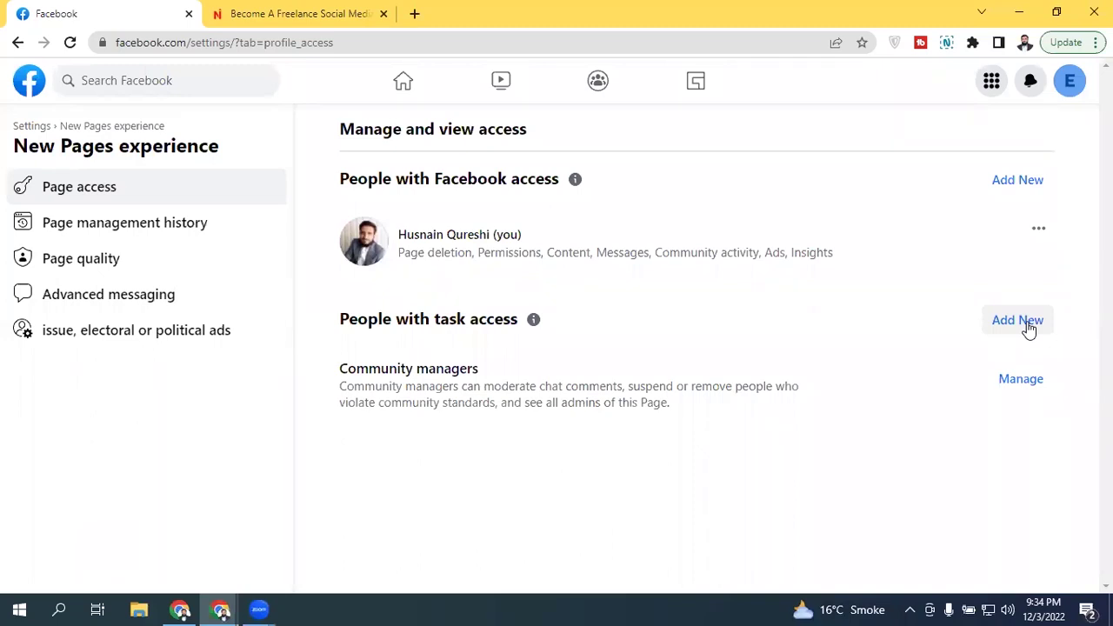
click(1025, 322)
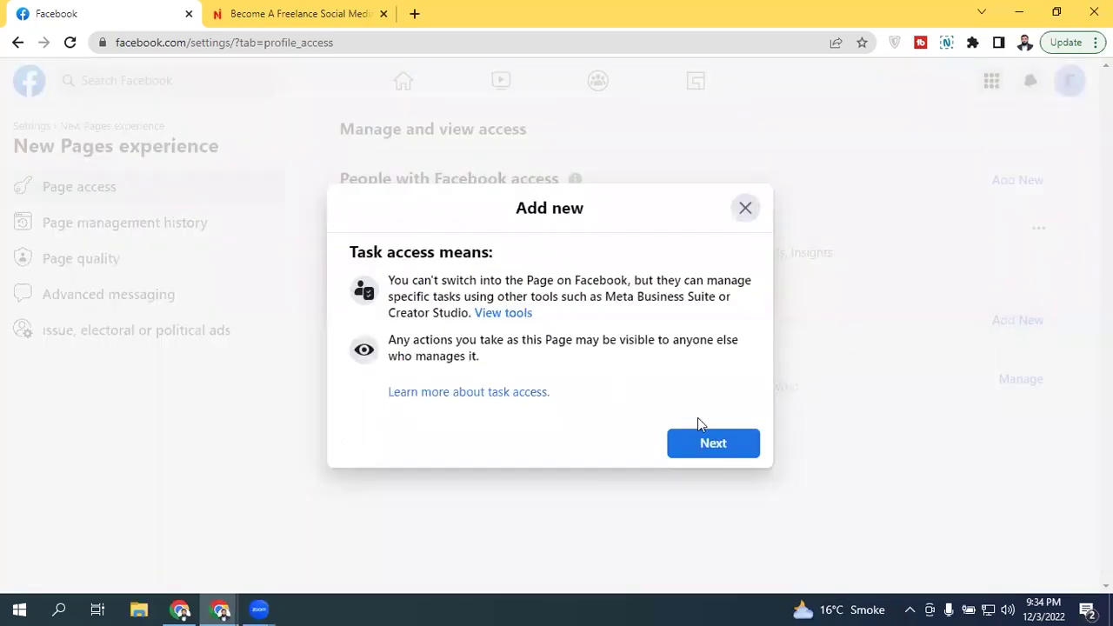
click(734, 448)
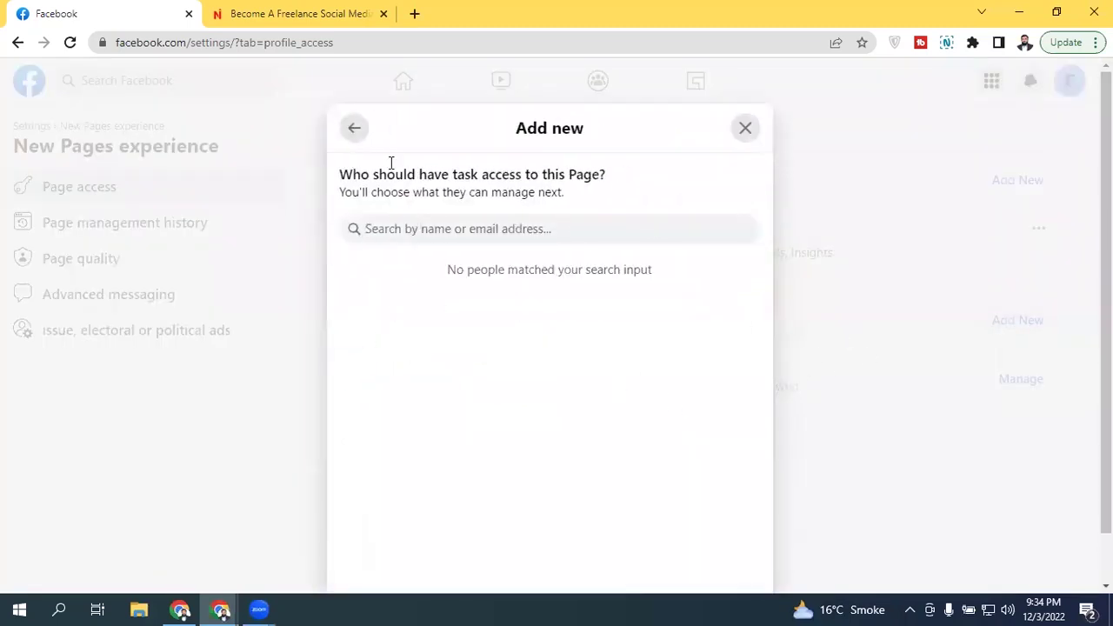
click(352, 130)
click(747, 209)
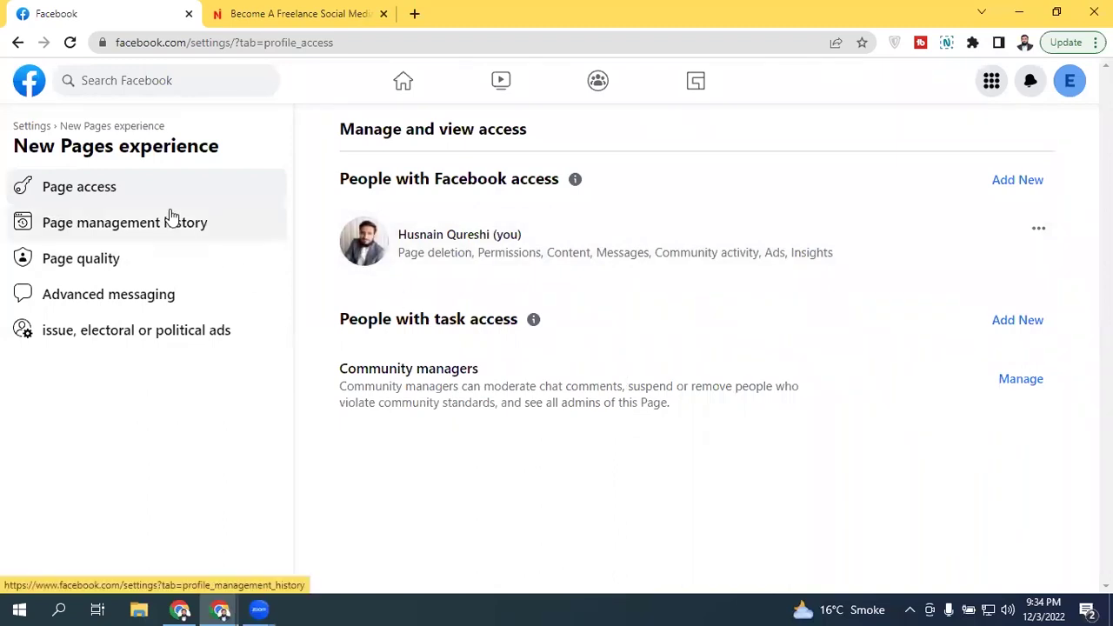
Step: Show EBazzar's Page quality status, confirming no issues or Community Standards violations
click(116, 271)
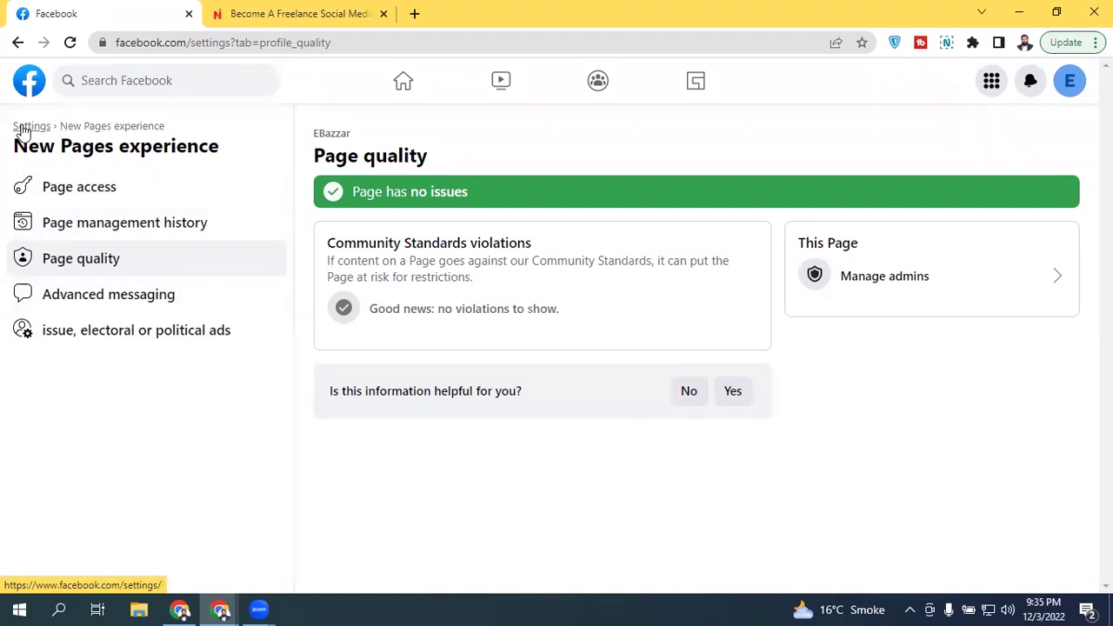
Step: Go to General Page settings and start editing the unset Username row
click(23, 127)
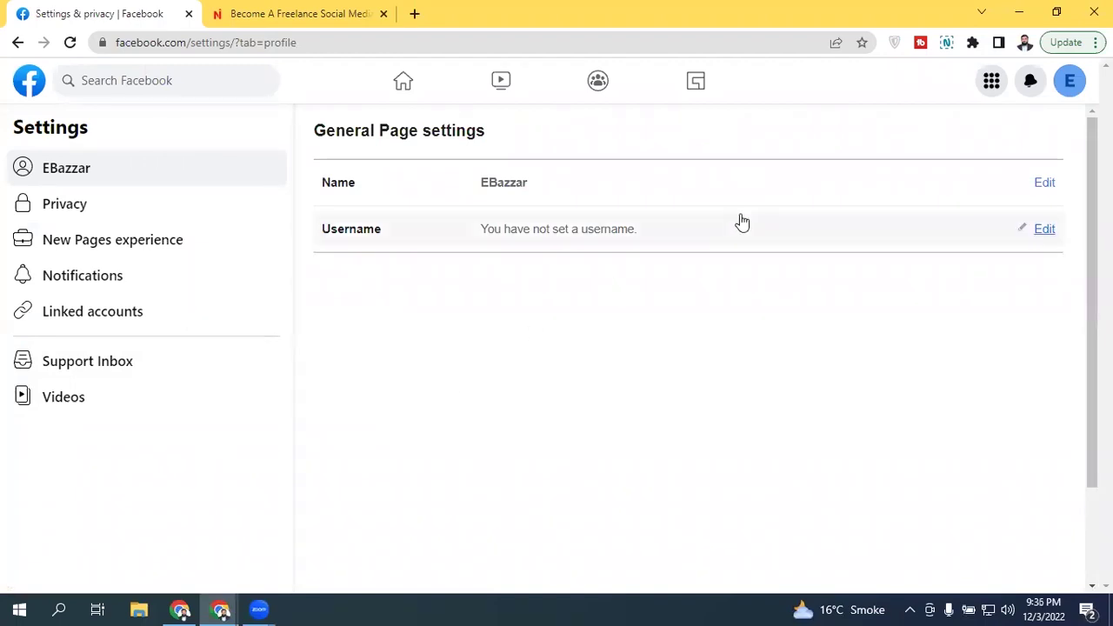
click(1036, 237)
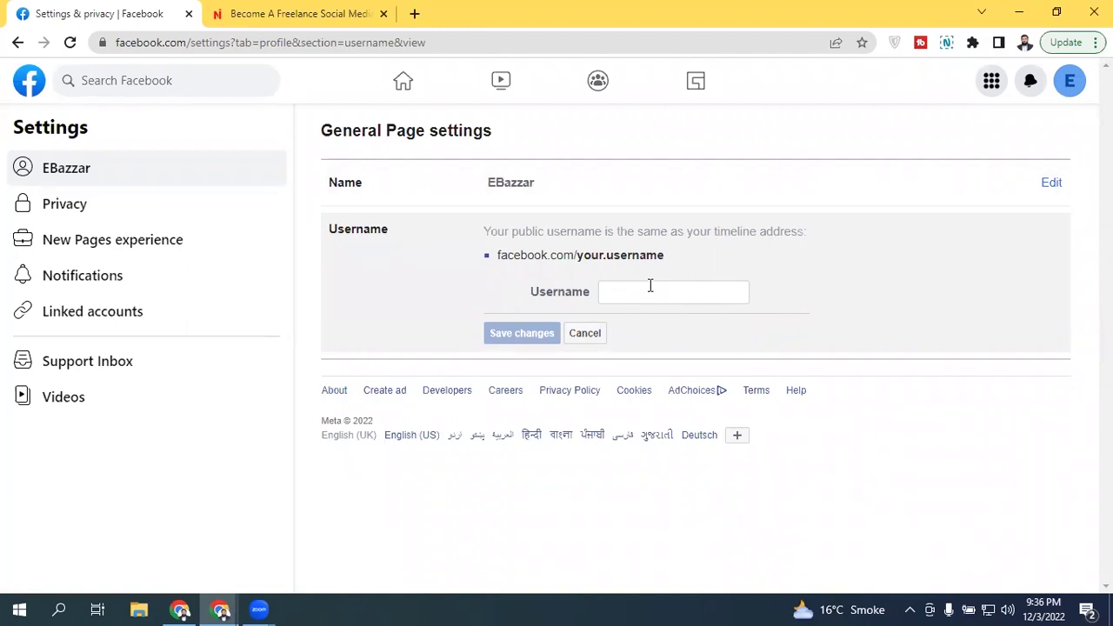
Step: Set the Page username to ebazzarpk after trying 'official' variants, confirm availability, and save
click(650, 285)
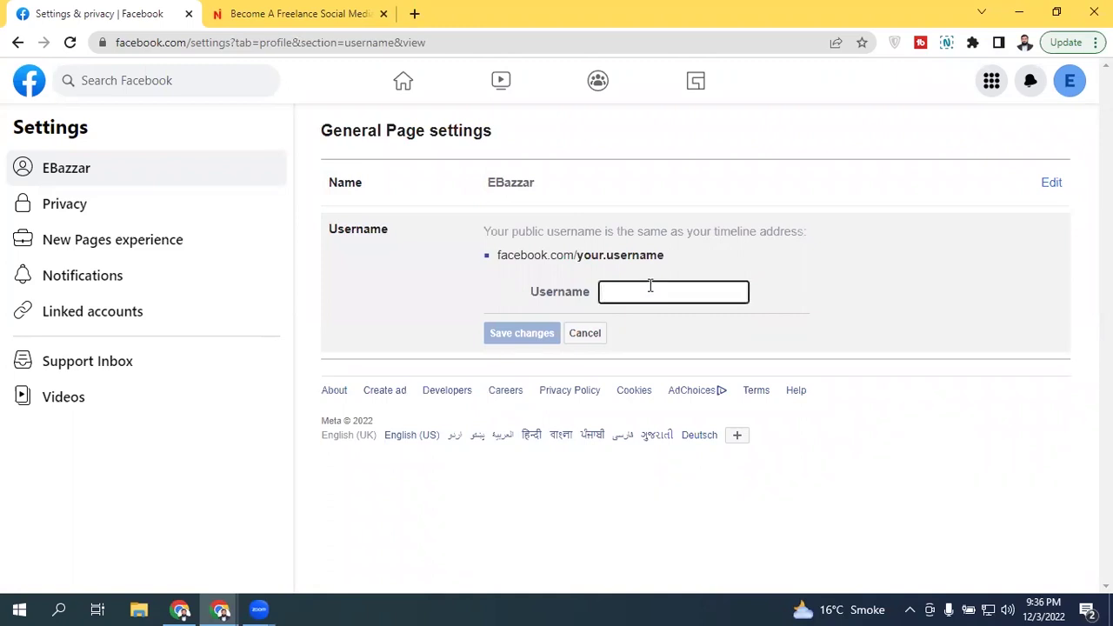
text(ebazzar)
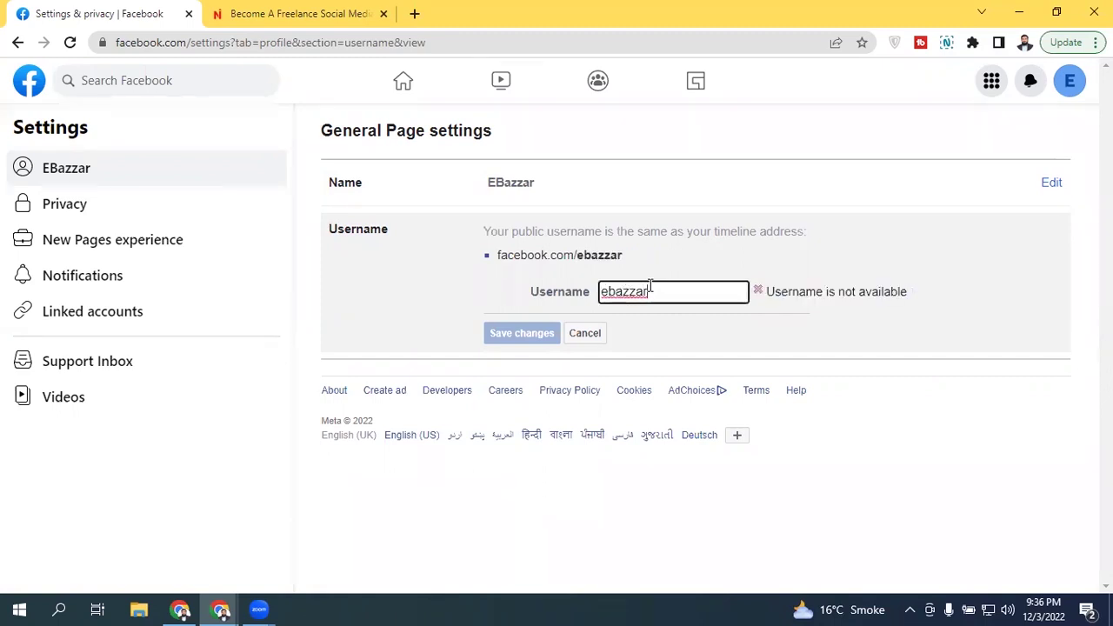
text(pk)
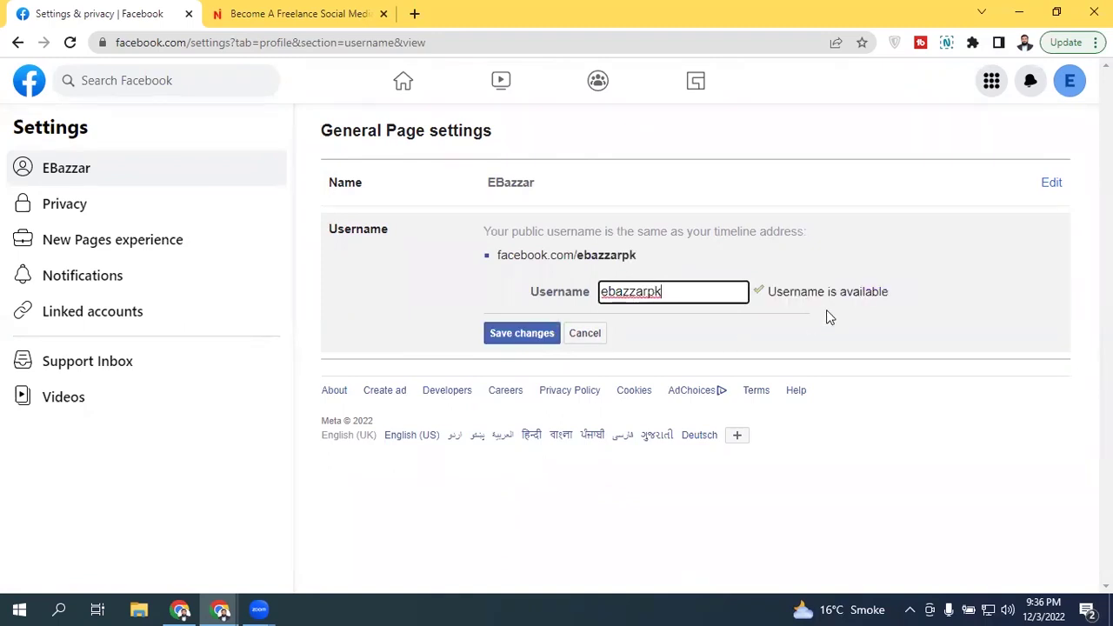
key(BackSpace)
key(BackSpace)
text(offi)
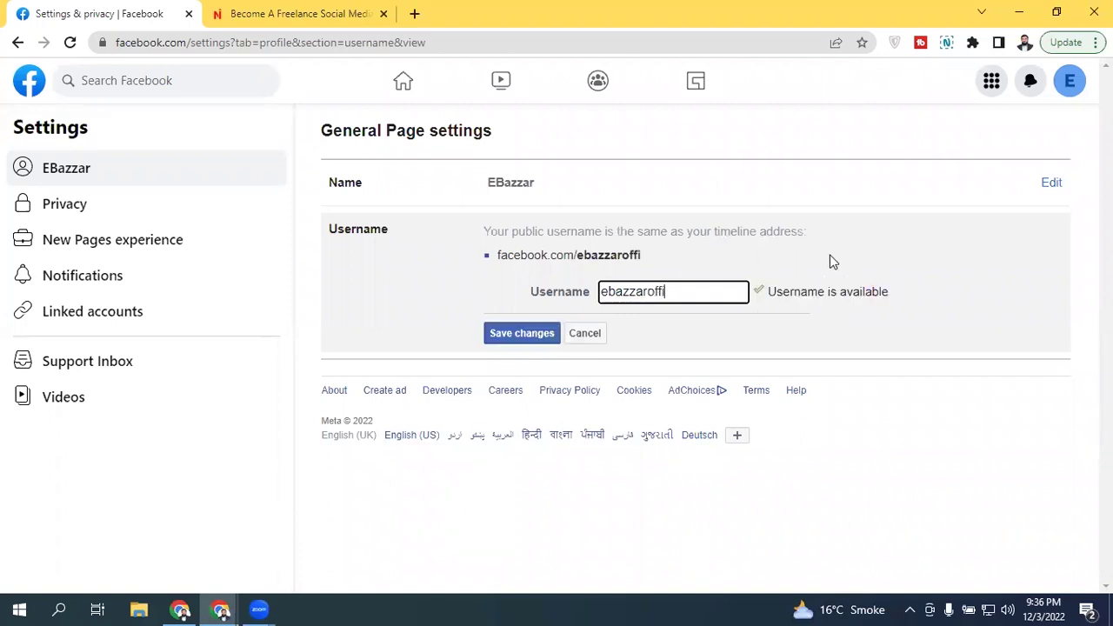
text(cial)
key(BackSpace)
key(BackSpace)
key(BackSpace)
key(BackSpace)
key(BackSpace)
key(BackSpace)
key(BackSpace)
key(BackSpace)
key(BackSpace)
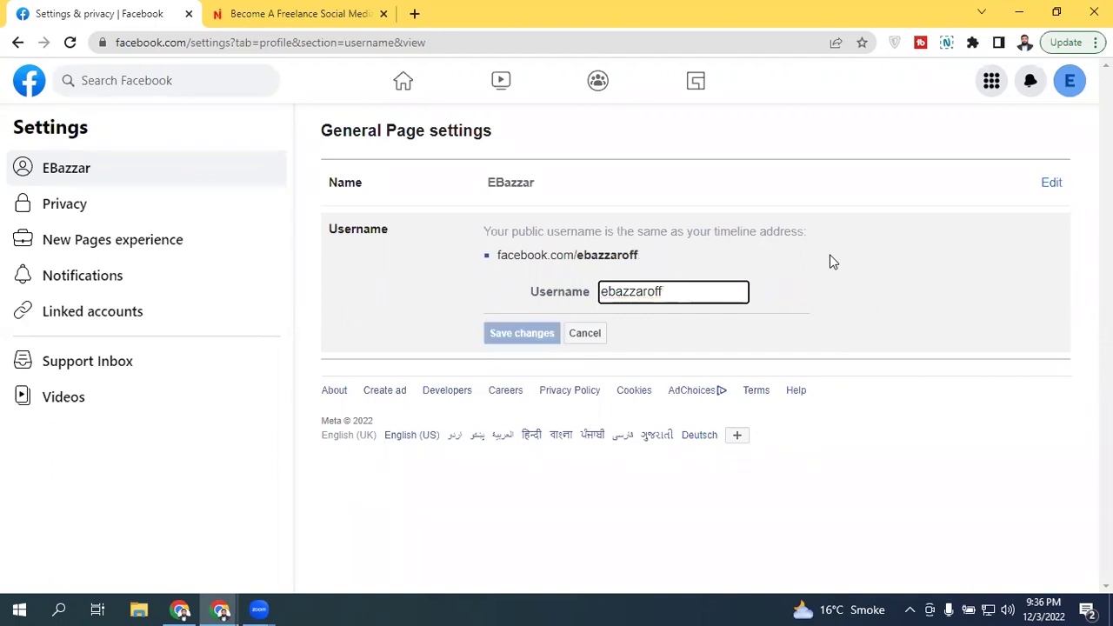
text(rpk)
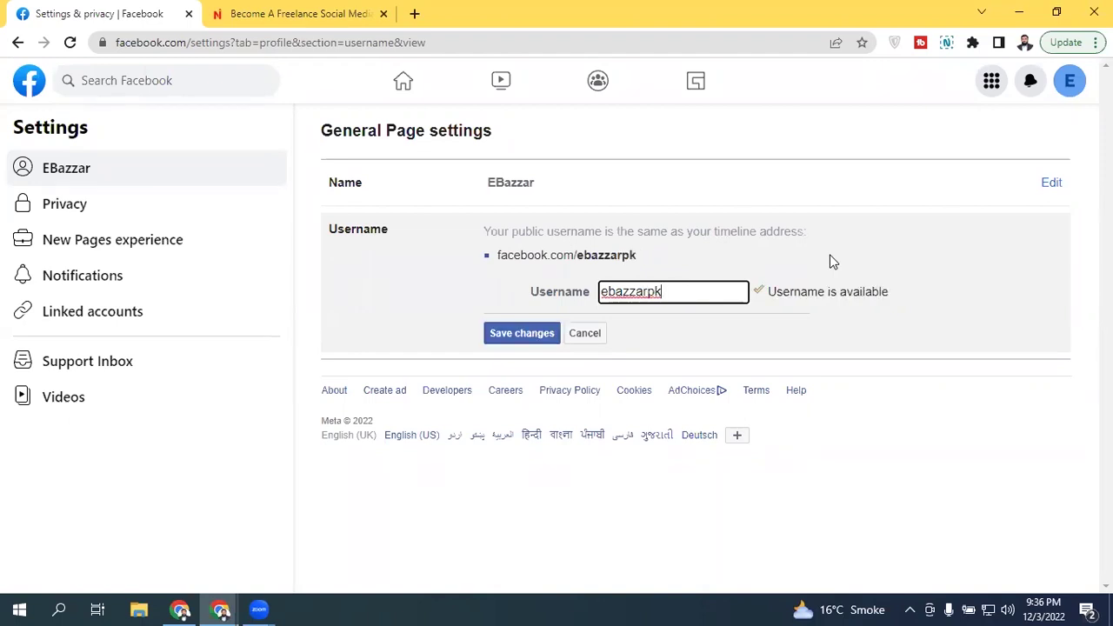
key(BackSpace)
key(BackSpace)
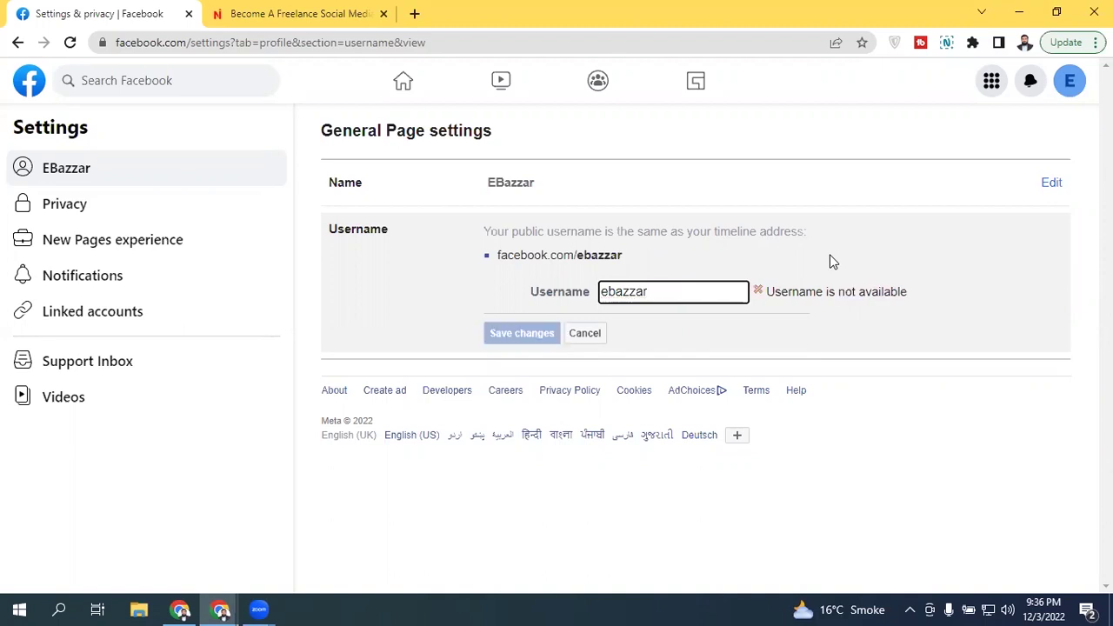
text(pk)
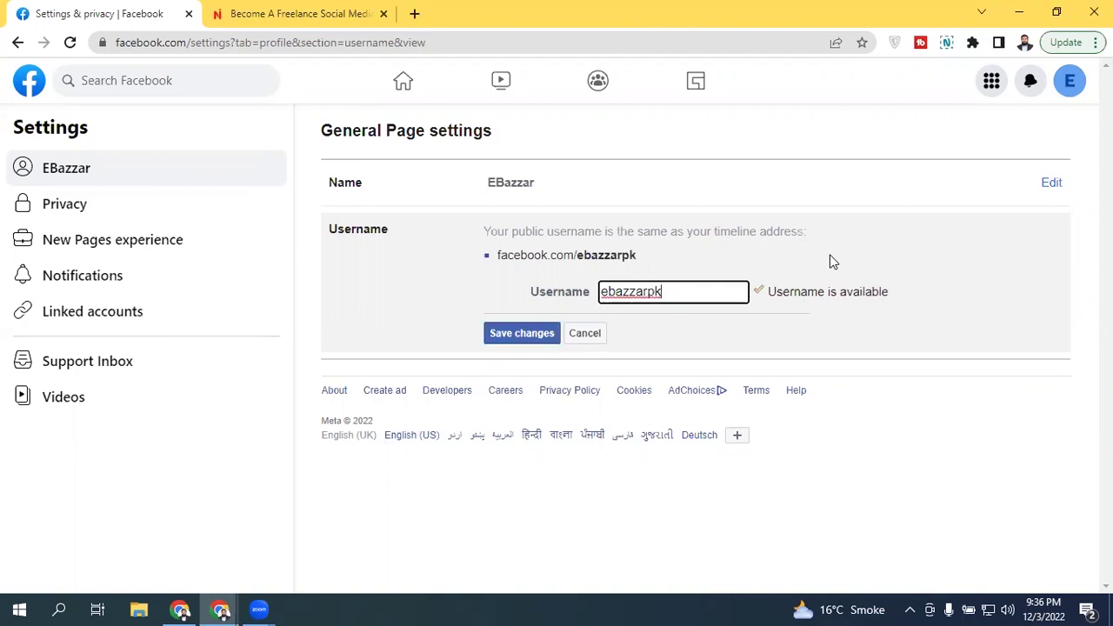
click(830, 261)
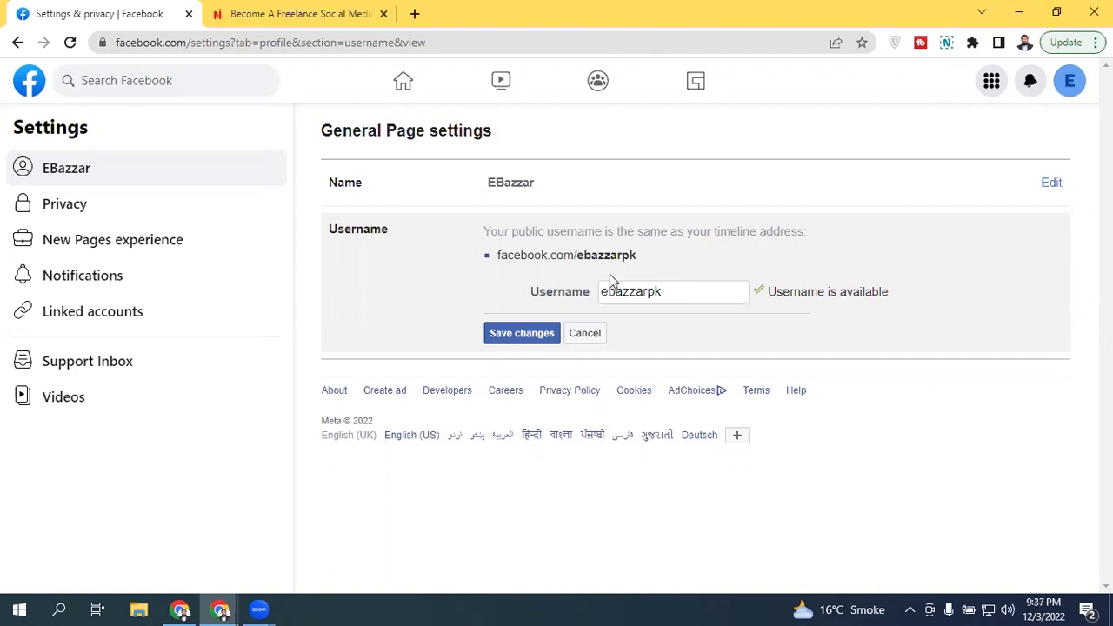
click(522, 333)
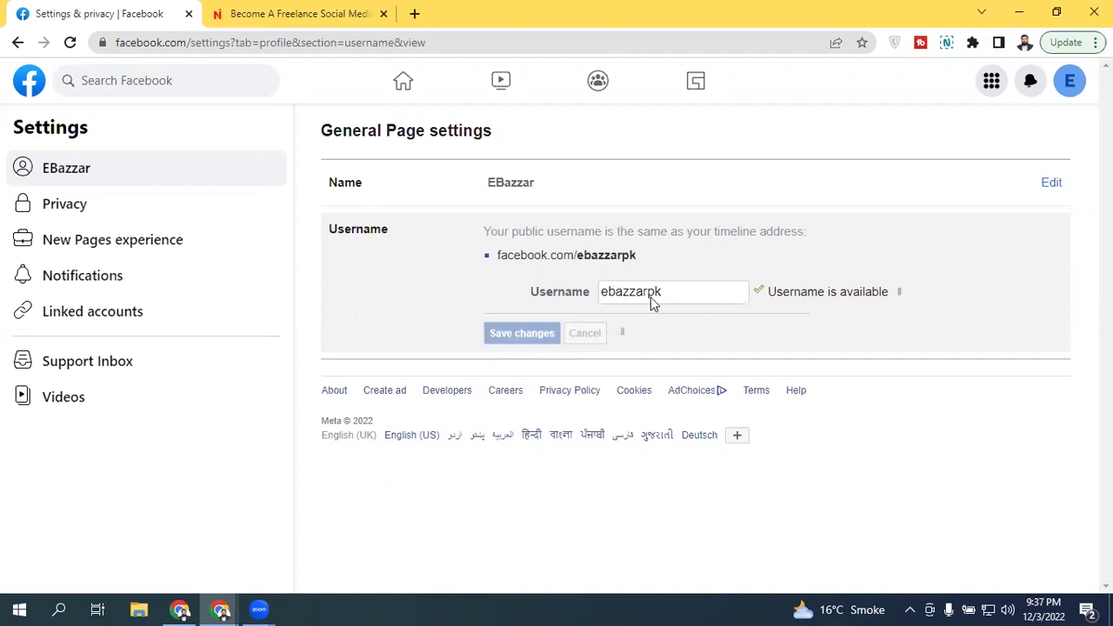
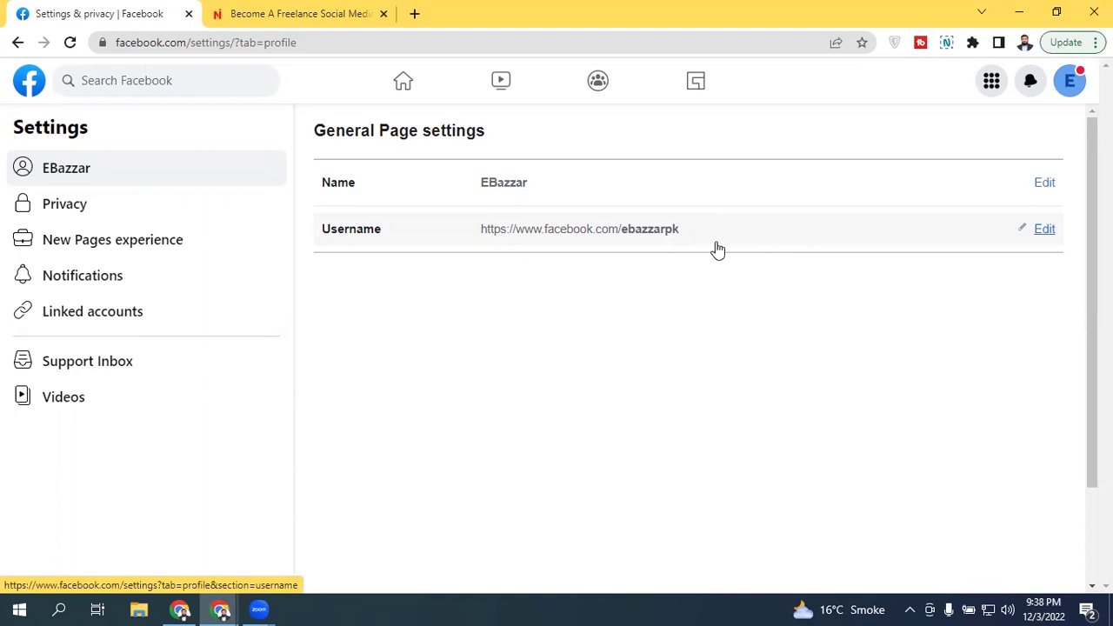
Step: Browse the Page's Linked accounts settings, viewing the WhatsApp and Instagram linking options
drag(194, 44, 350, 49)
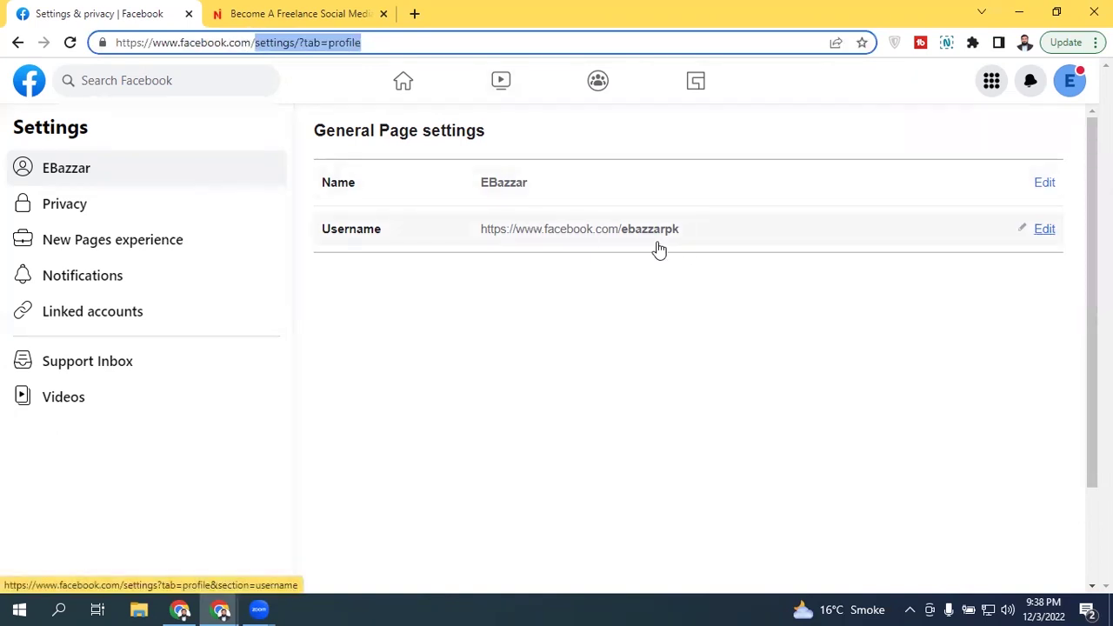
click(475, 293)
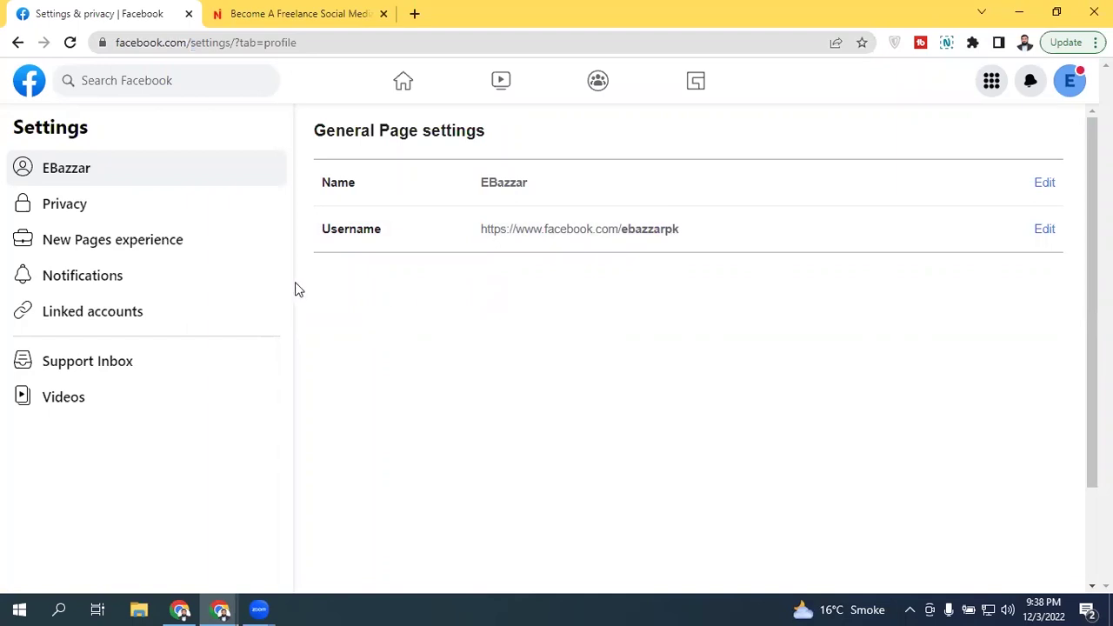
click(170, 331)
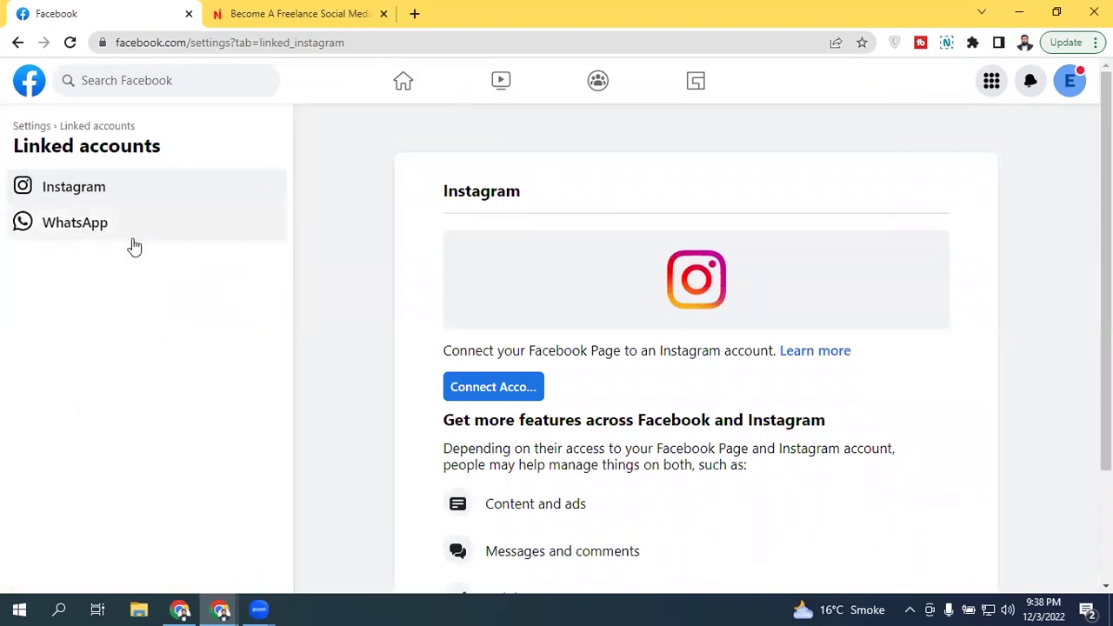
scroll(67, 251, down, 3)
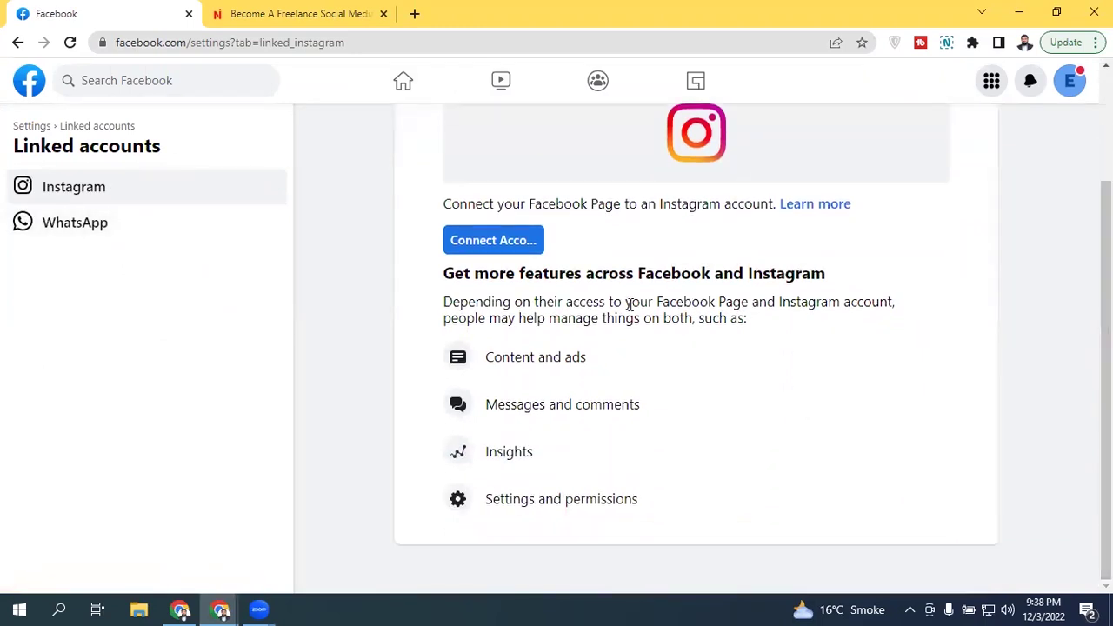
click(57, 243)
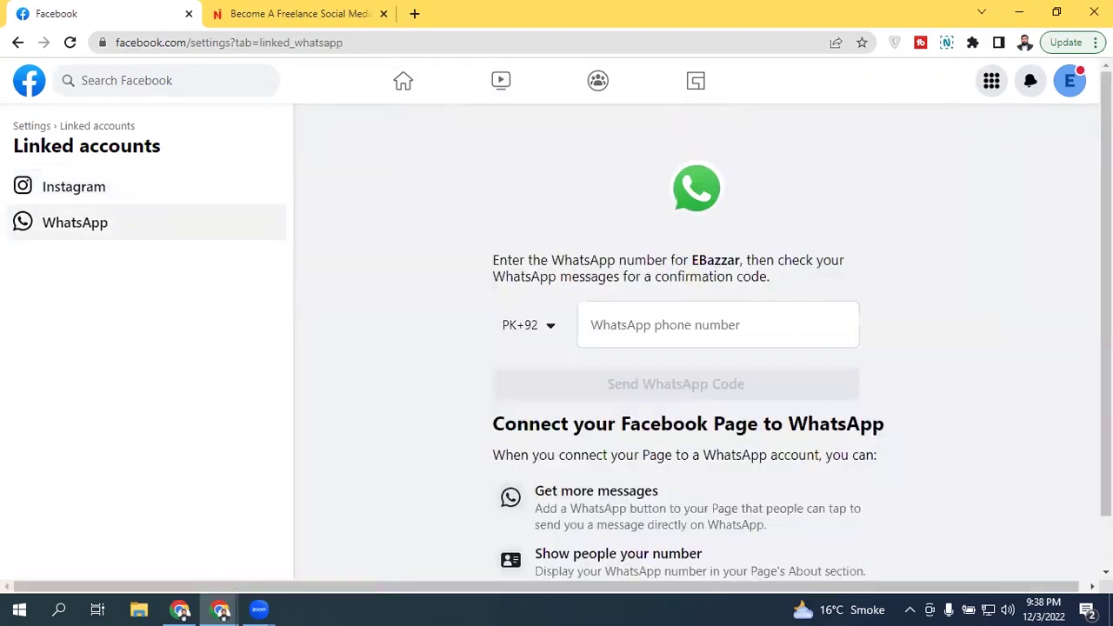
scroll(298, 310, down, 1)
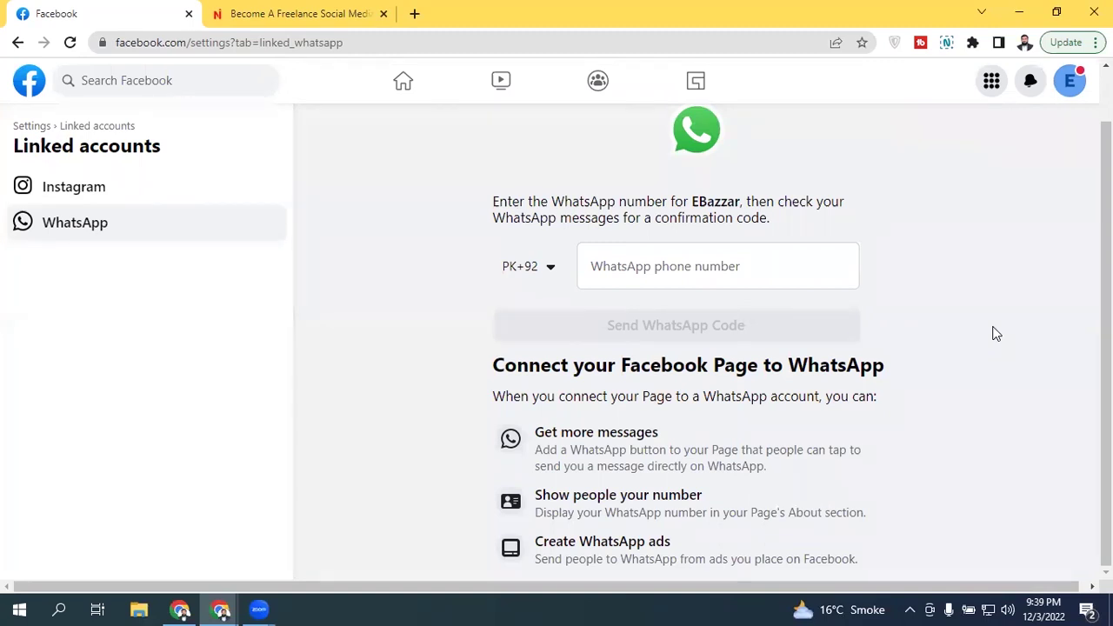
click(131, 199)
click(26, 124)
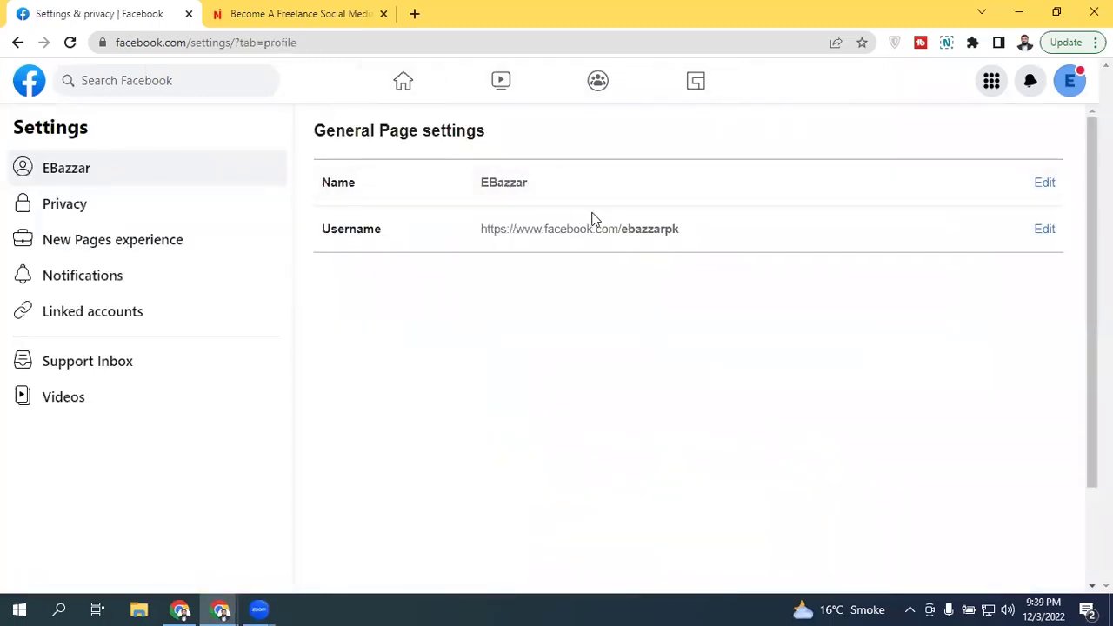
Step: Go to facebook.com/ebazzarpk by replacing the settings path in the address bar
drag(196, 44, 592, 87)
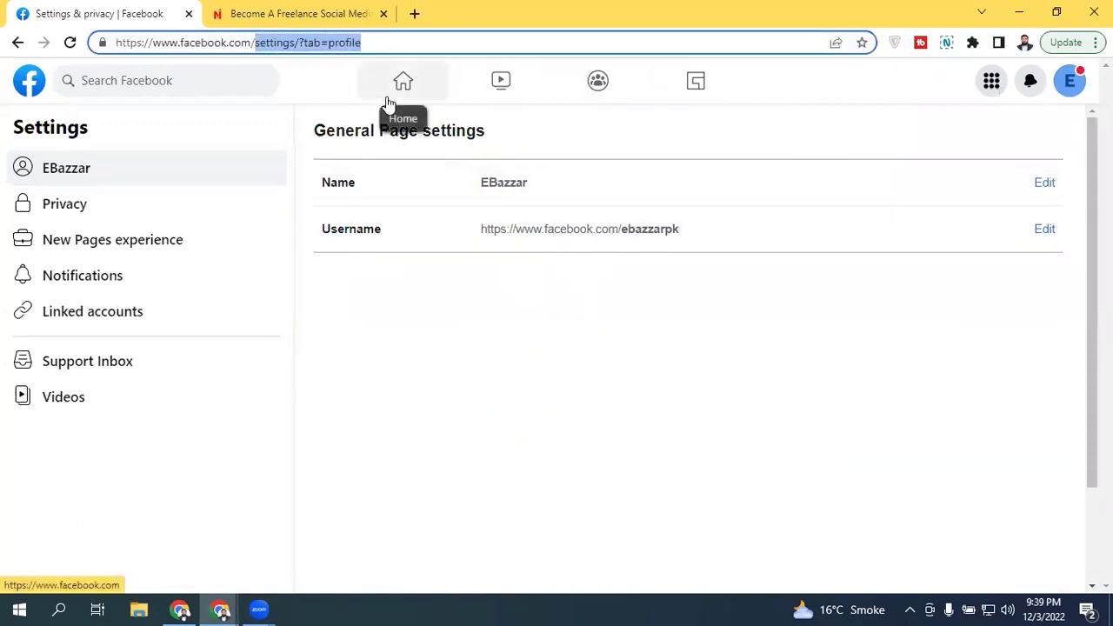
text(e)
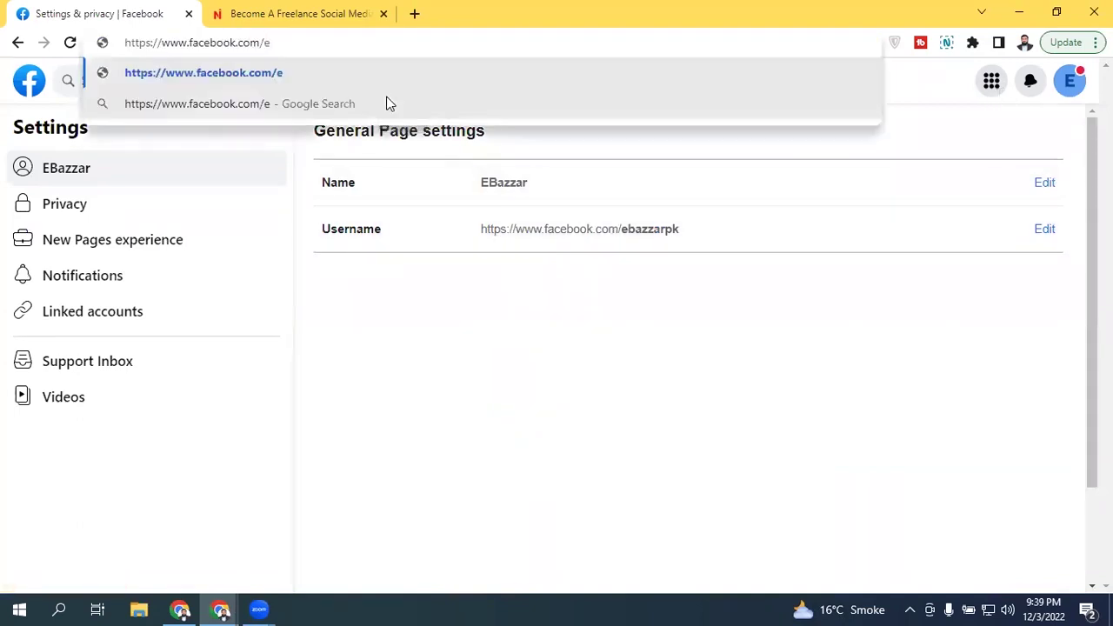
text(z)
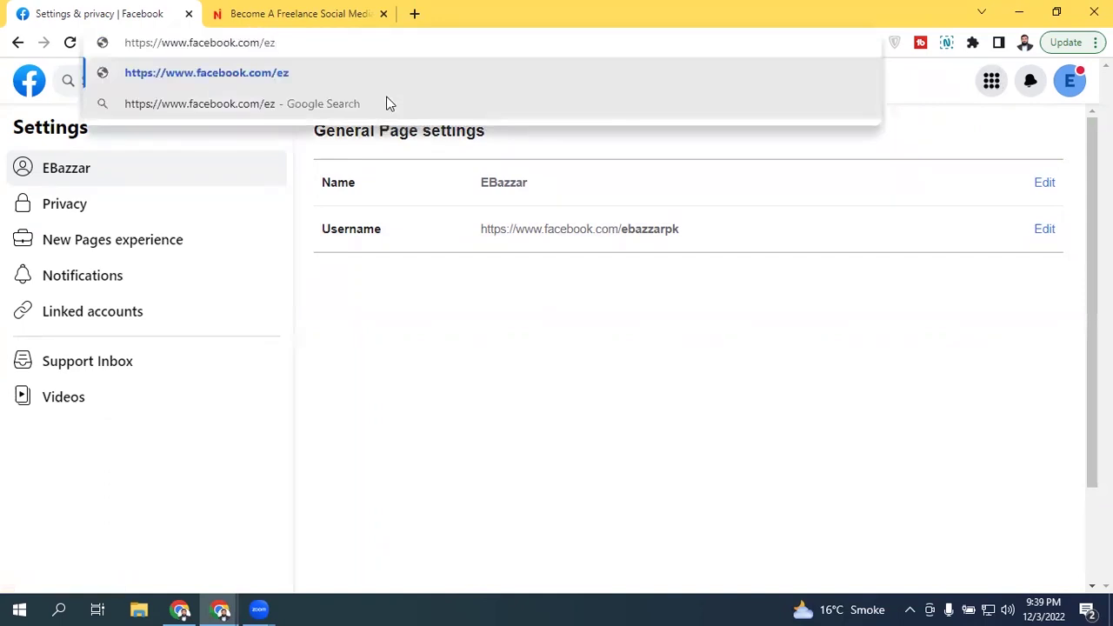
key(BackSpace)
text(bazzar)
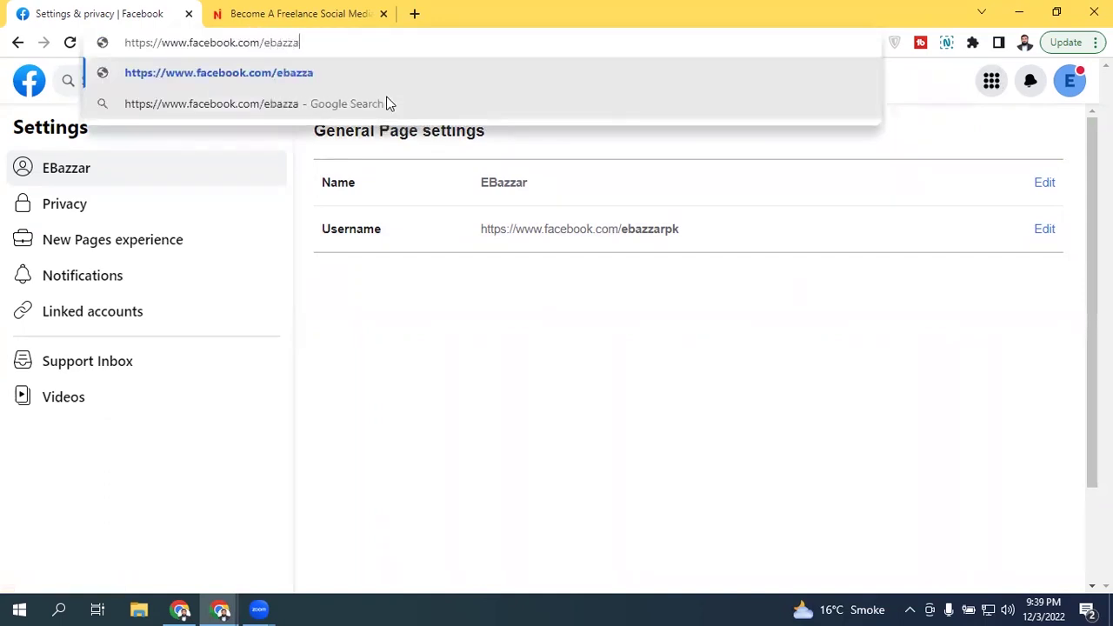
text(pk)
key(Return)
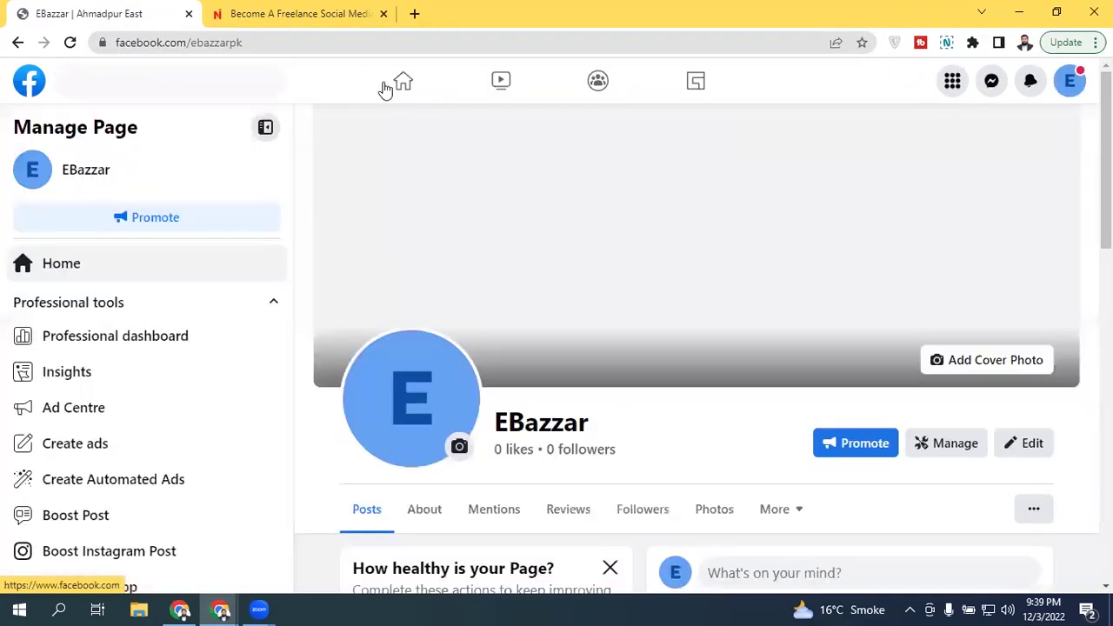
Step: Choose Use Page on the welcome notice and scroll through the EBazzar Page's intro and posts
scroll(783, 203, down, 2)
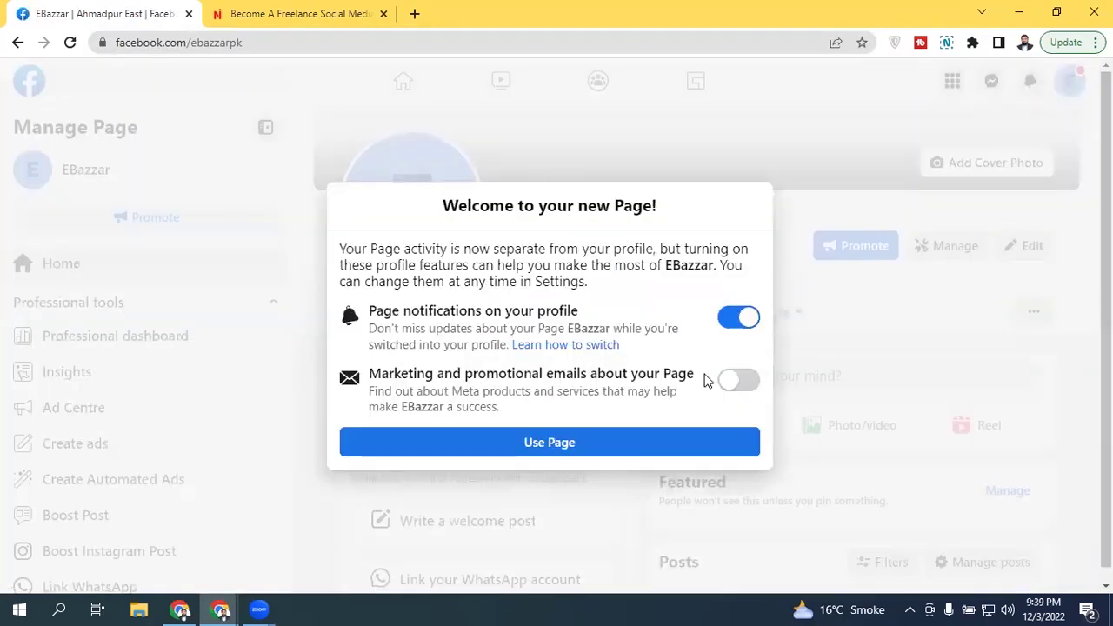
click(643, 448)
scroll(826, 243, down, 1)
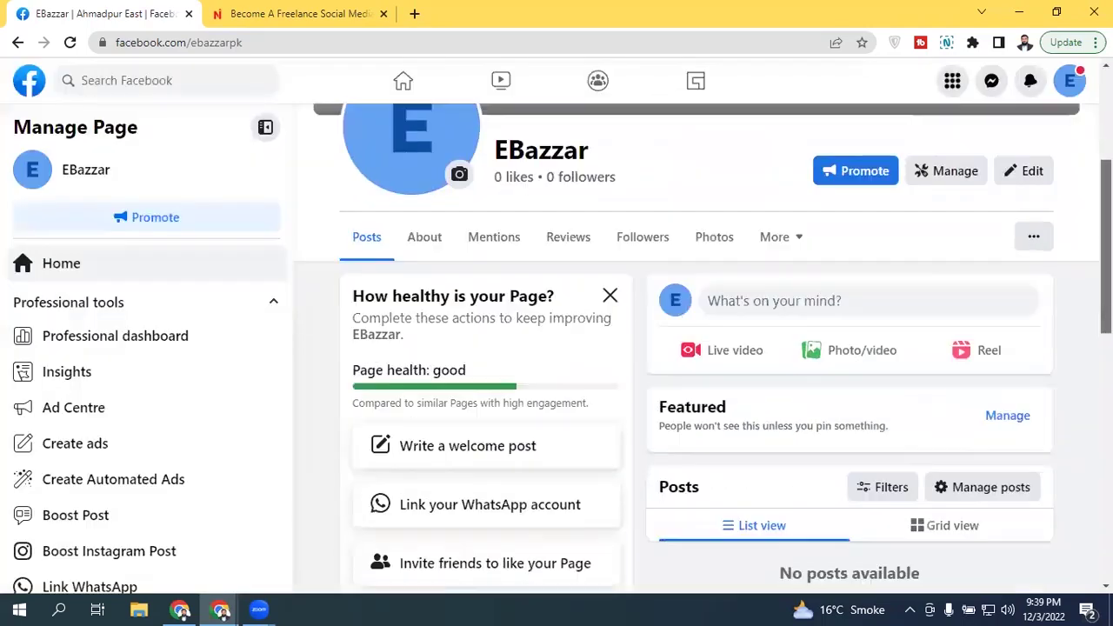
scroll(491, 254, down, 3)
scroll(490, 254, up, 5)
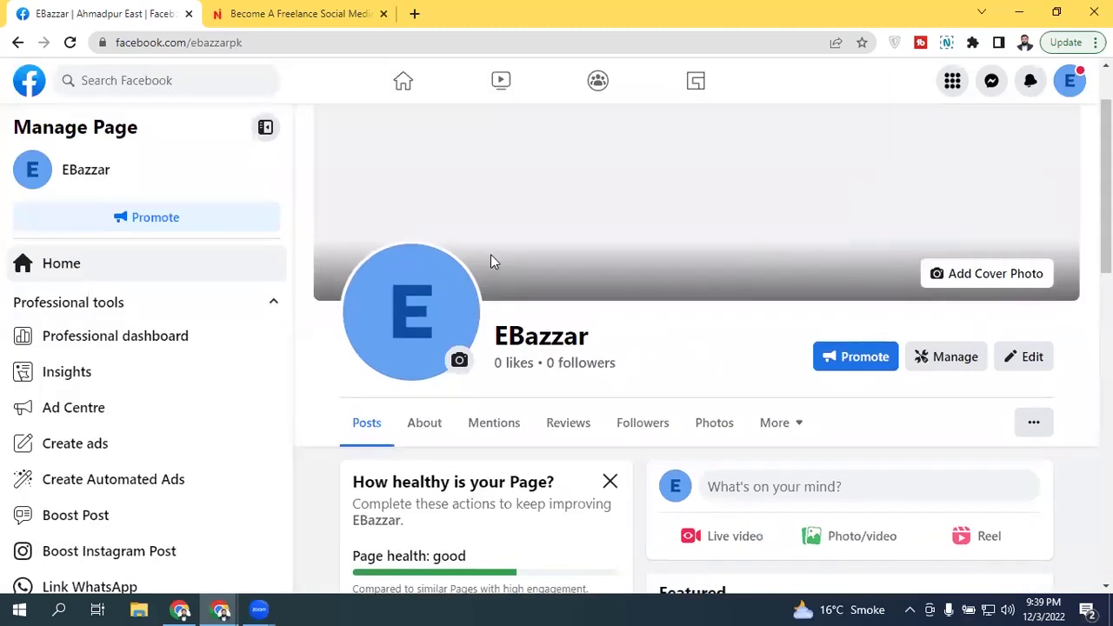
scroll(431, 174, down, 5)
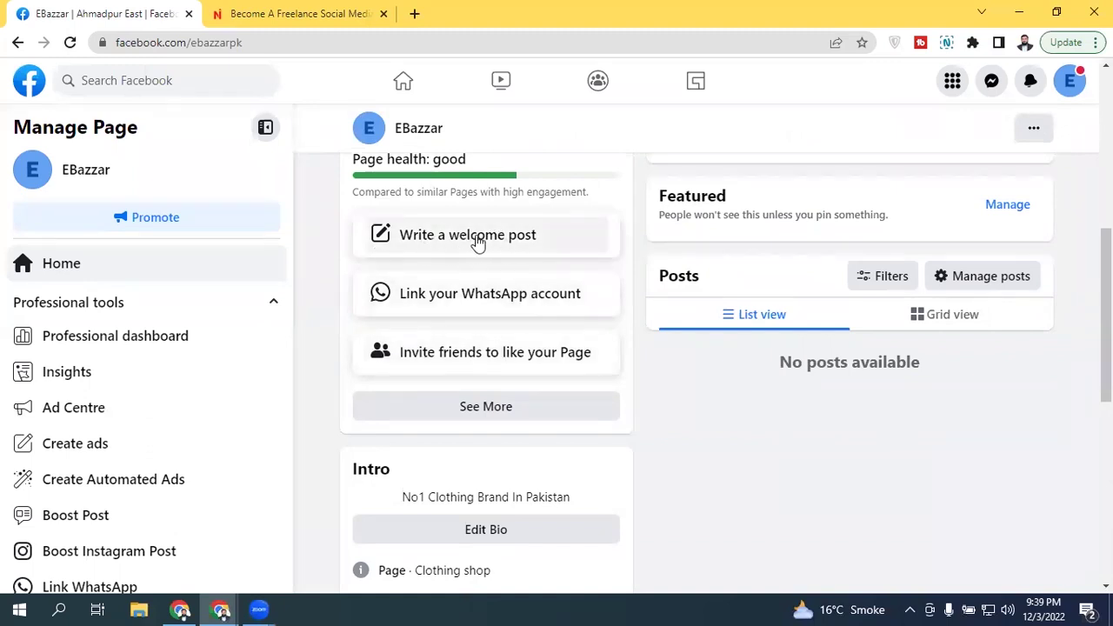
scroll(470, 295, up, 2)
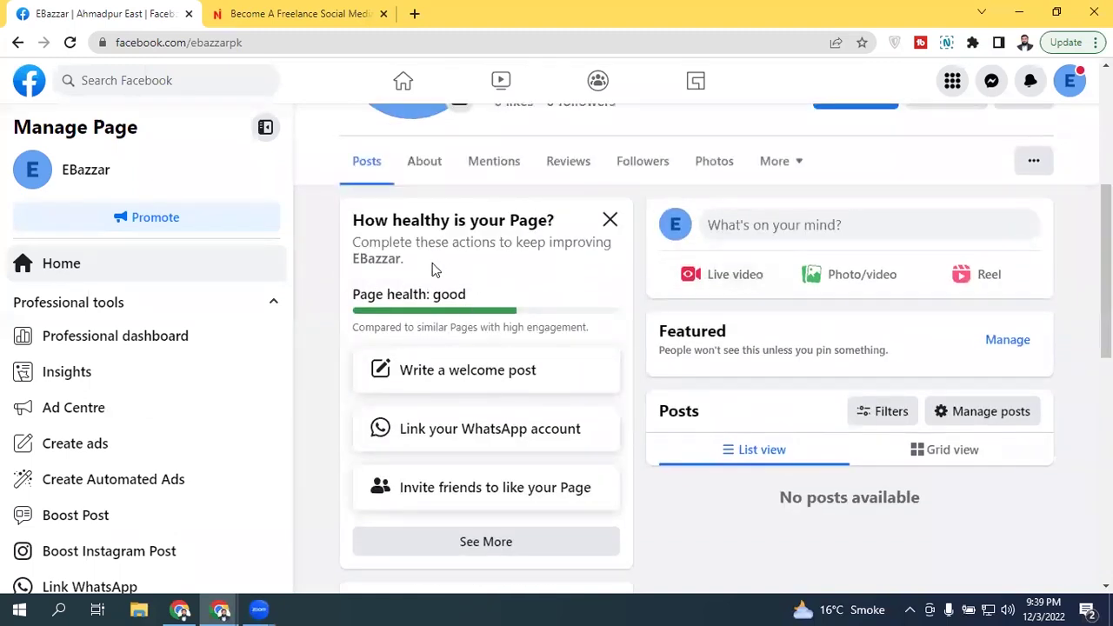
scroll(696, 348, down, 1)
scroll(696, 348, up, 5)
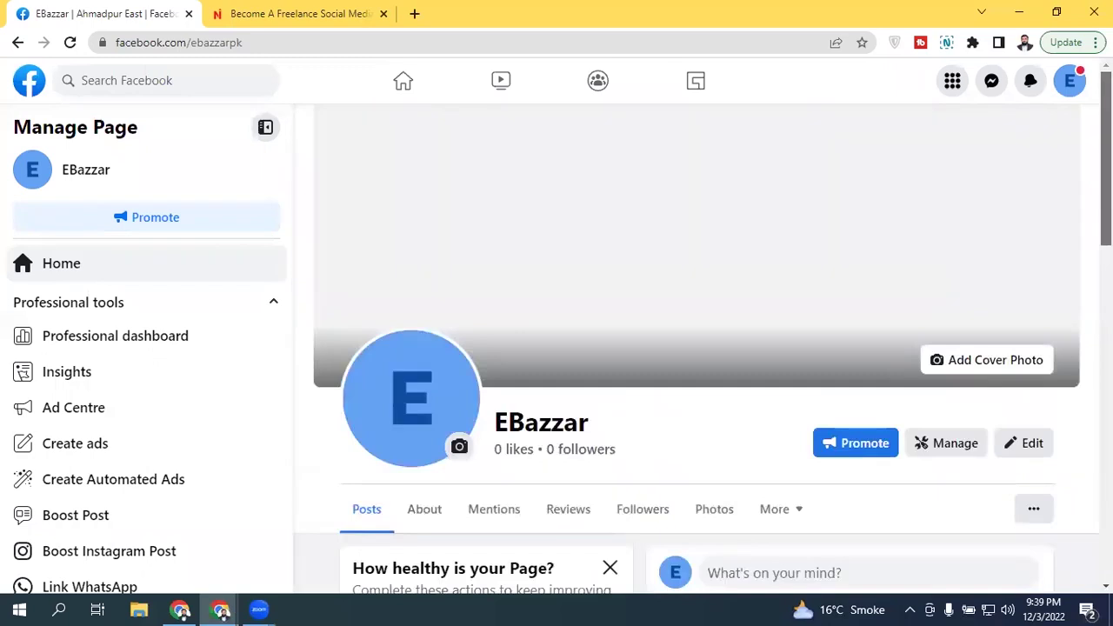
scroll(1017, 348, down, 1)
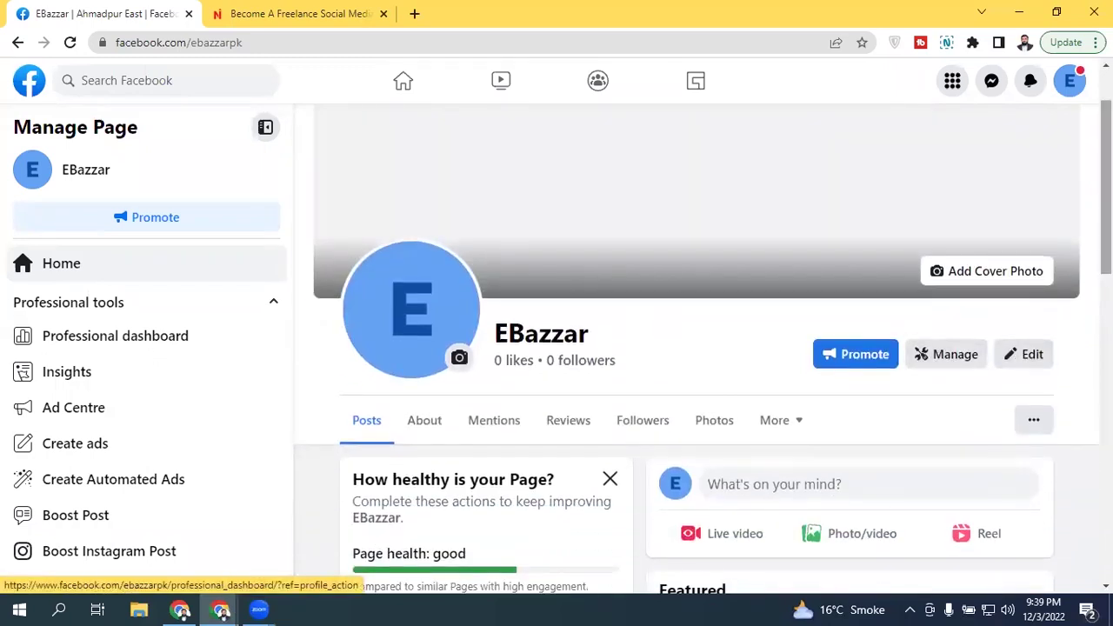
scroll(695, 348, down, 1)
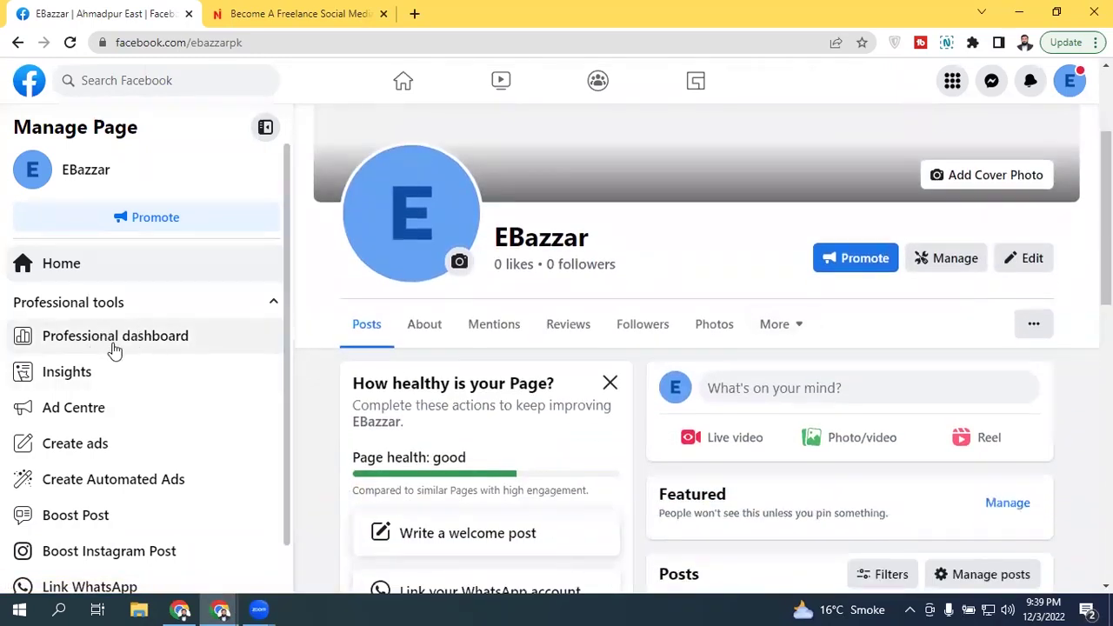
Step: Open the EBazzar professional dashboard via Manage and scroll its Your tools sidebar
click(952, 261)
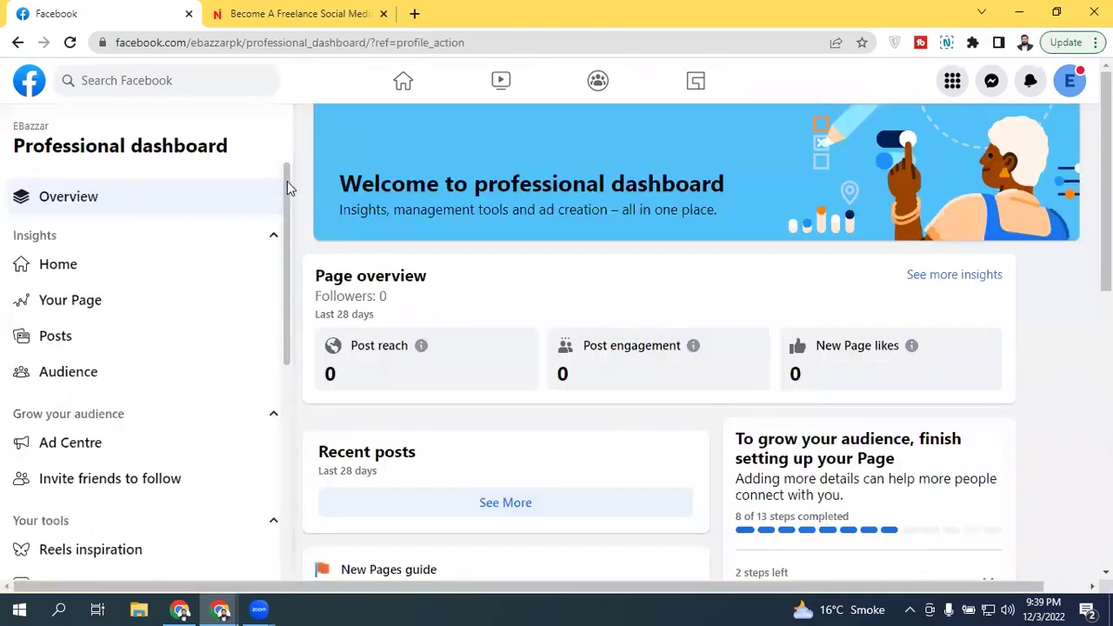
scroll(287, 217, down, 4)
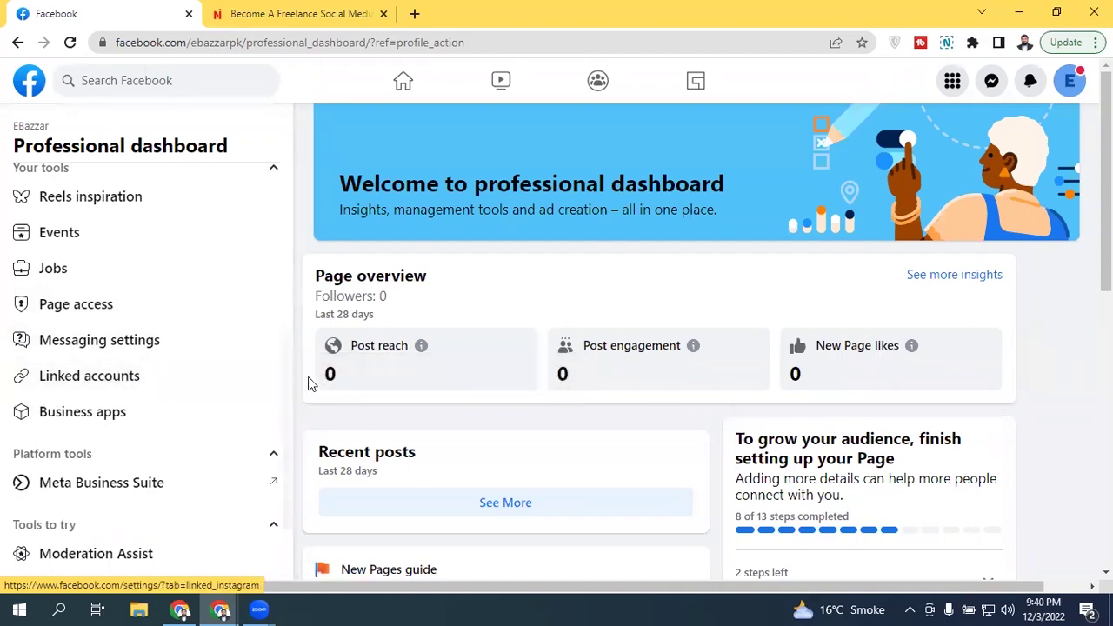
drag(290, 383, 278, 301)
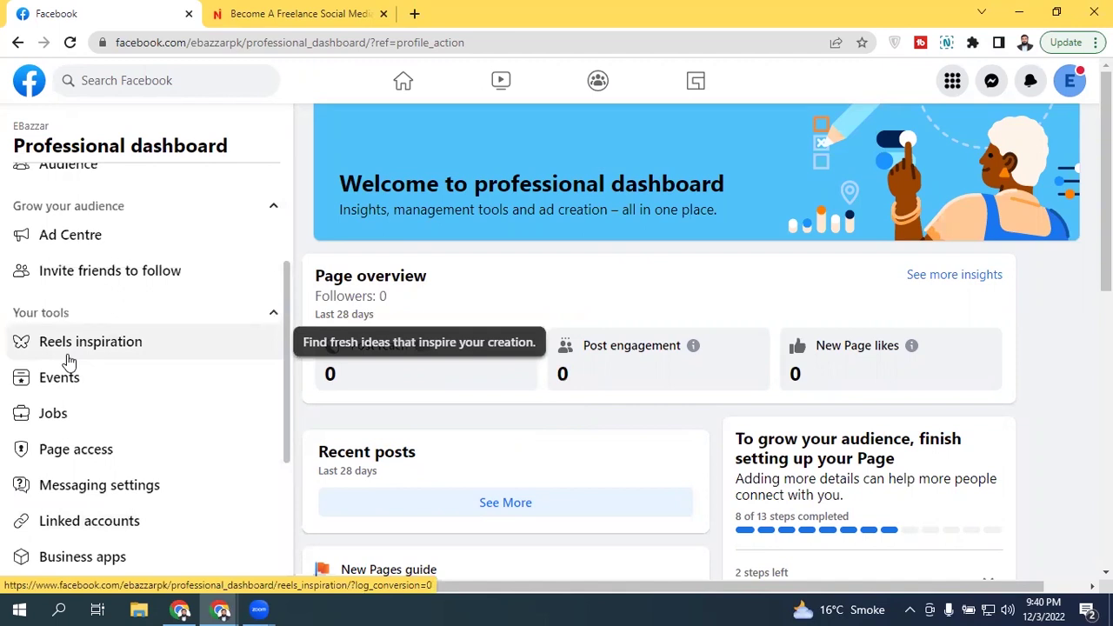
drag(290, 308, 280, 390)
Step: In Linked accounts, choose Connect Account in the Instagram section
click(153, 388)
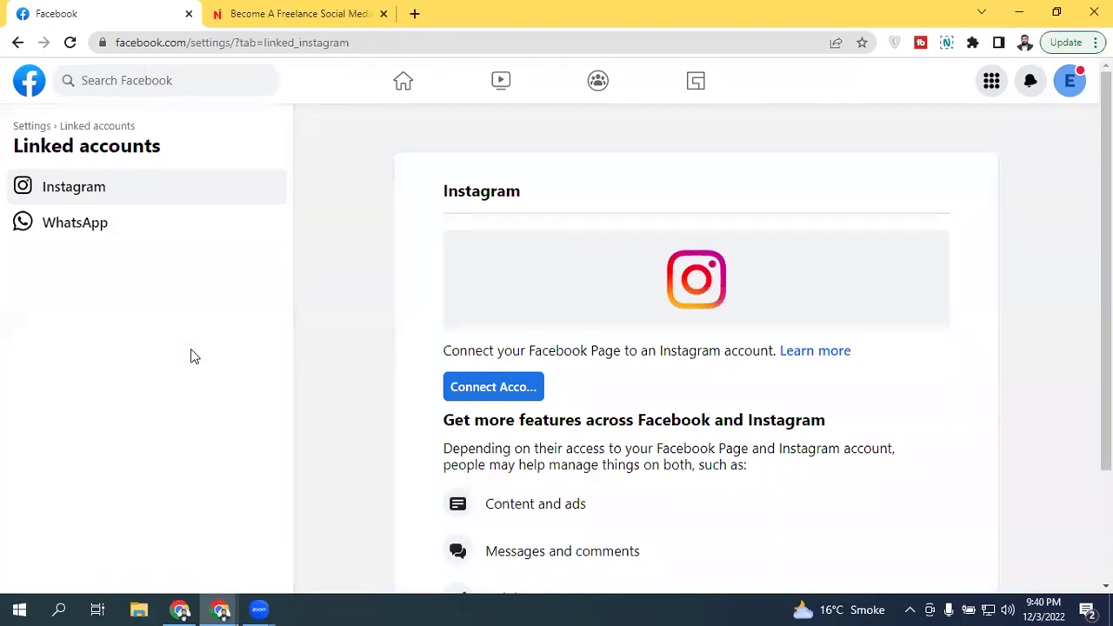
scroll(750, 226, down, 2)
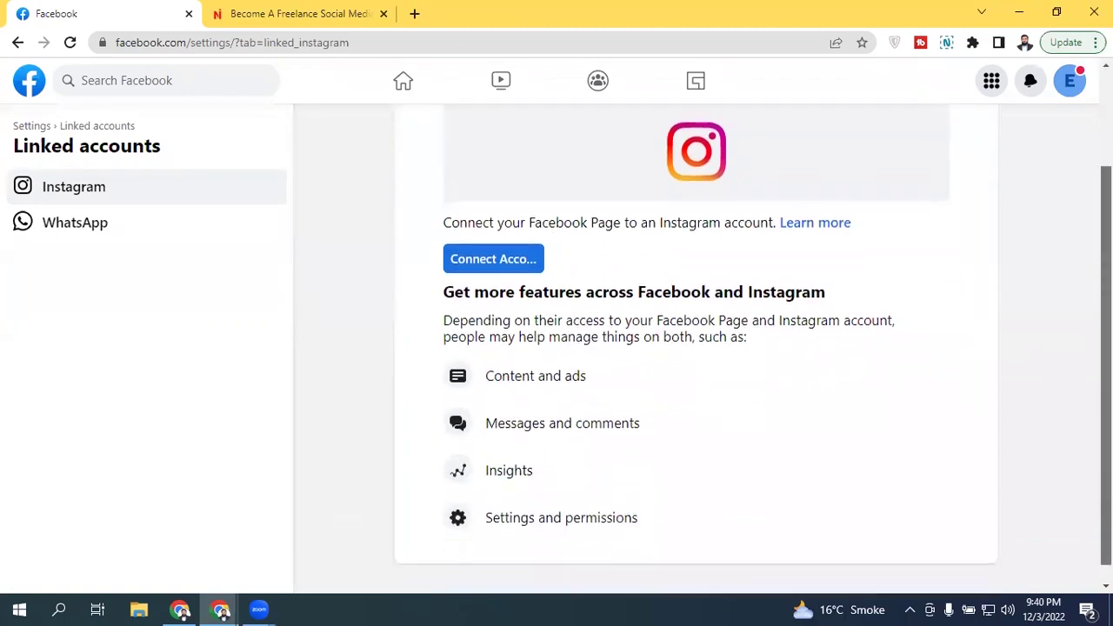
scroll(750, 226, down, 1)
scroll(750, 226, up, 2)
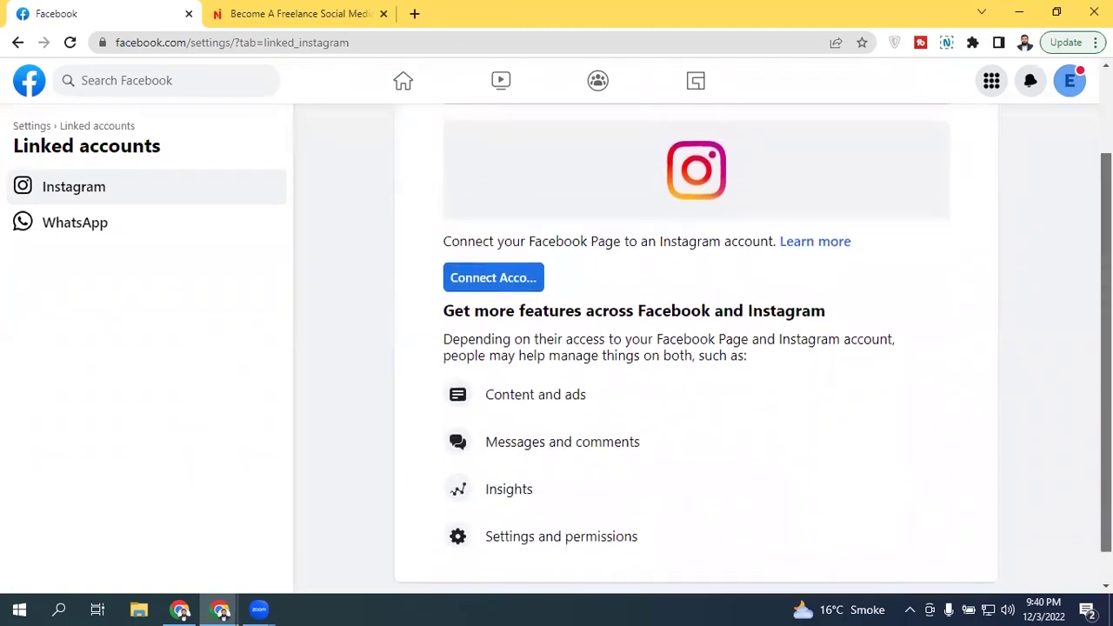
scroll(696, 348, up, 1)
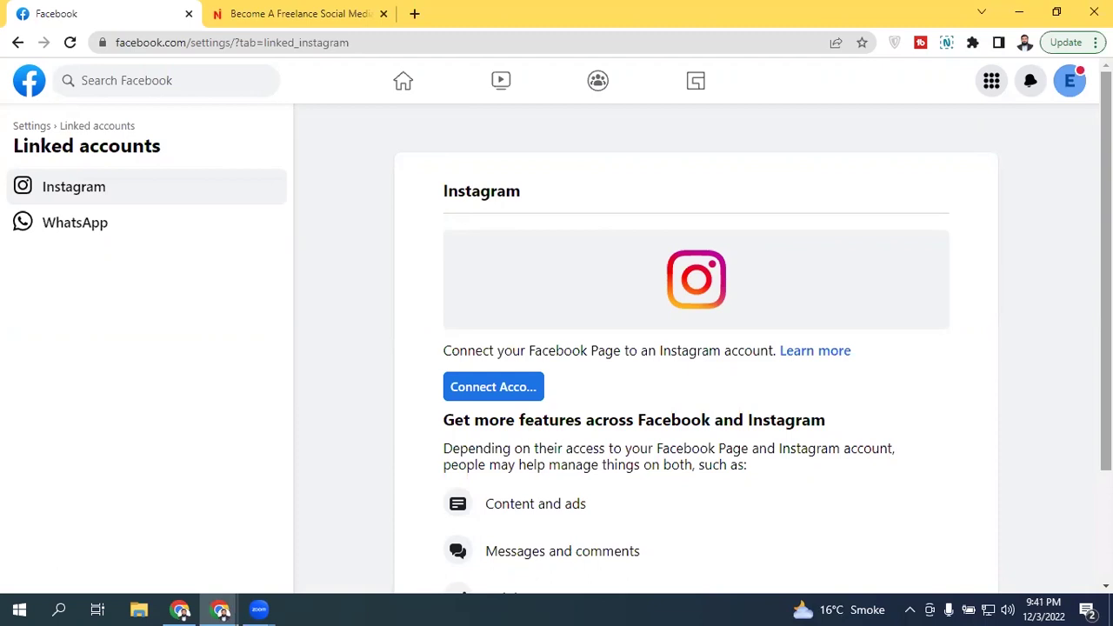
click(515, 395)
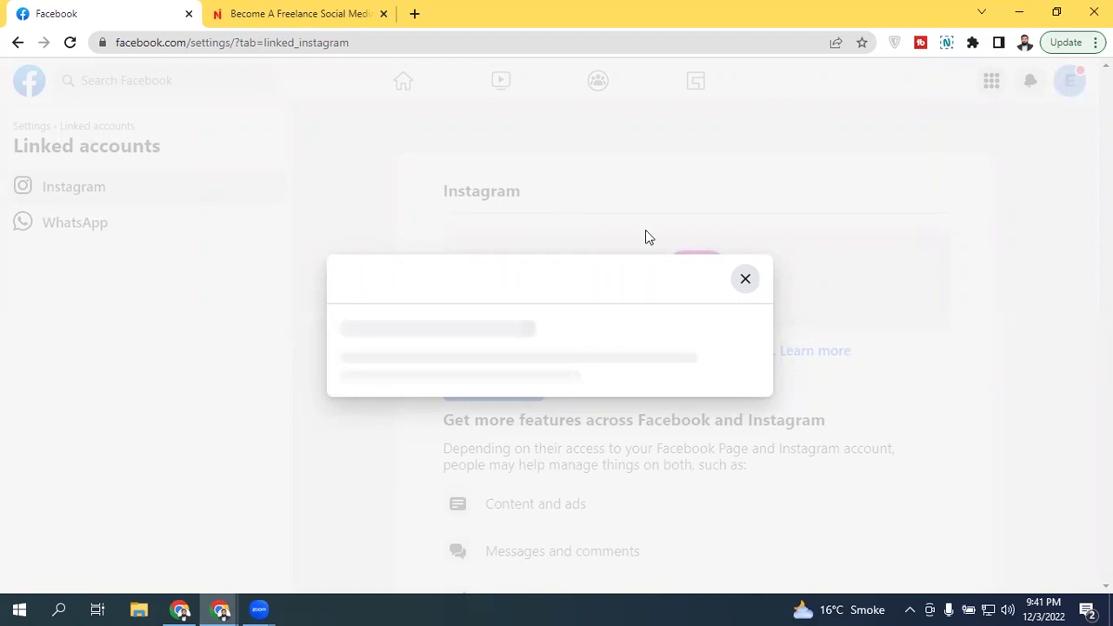
Step: Close the stuck loading dialog and reload the Linked accounts page
click(742, 277)
click(527, 390)
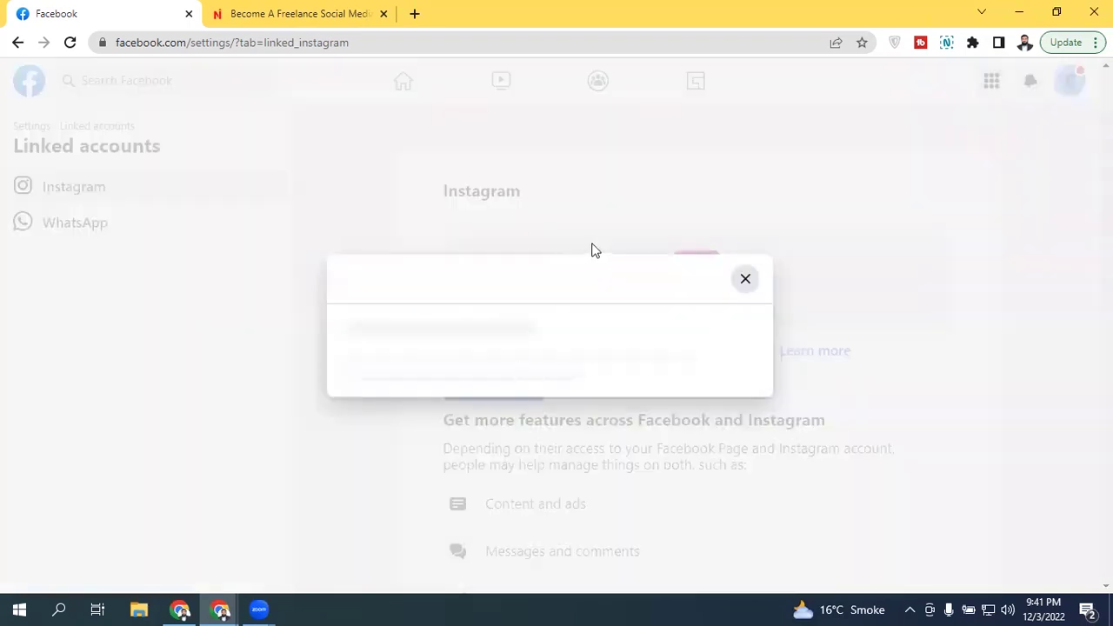
click(69, 42)
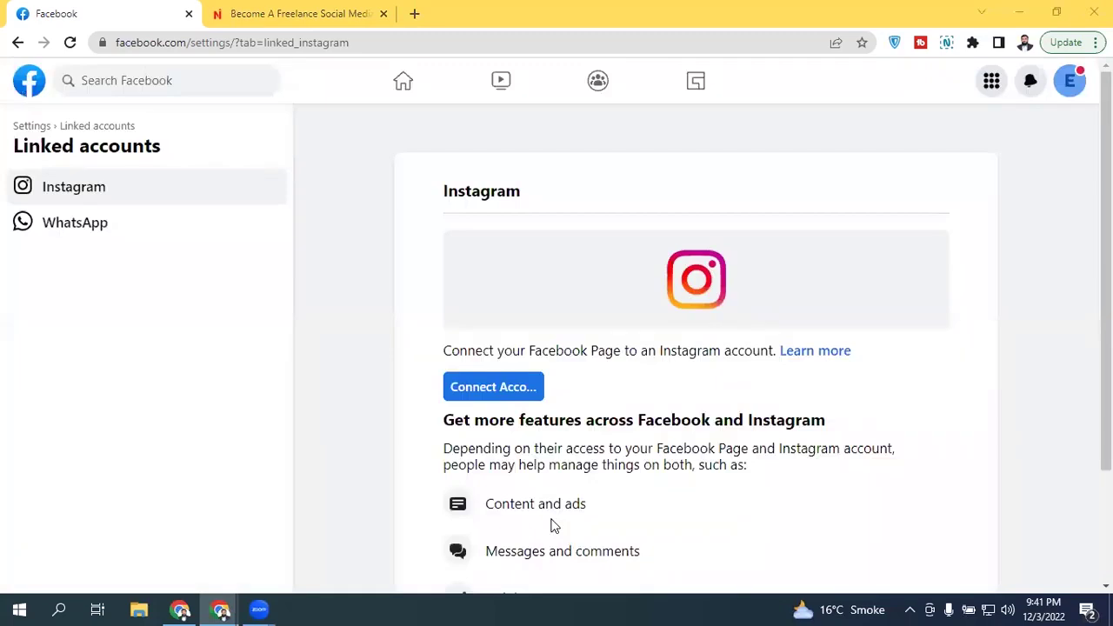
Step: Reconnect Instagram, keeping 'Allow access to Instagram messages in Inbox' on, and confirm
click(496, 395)
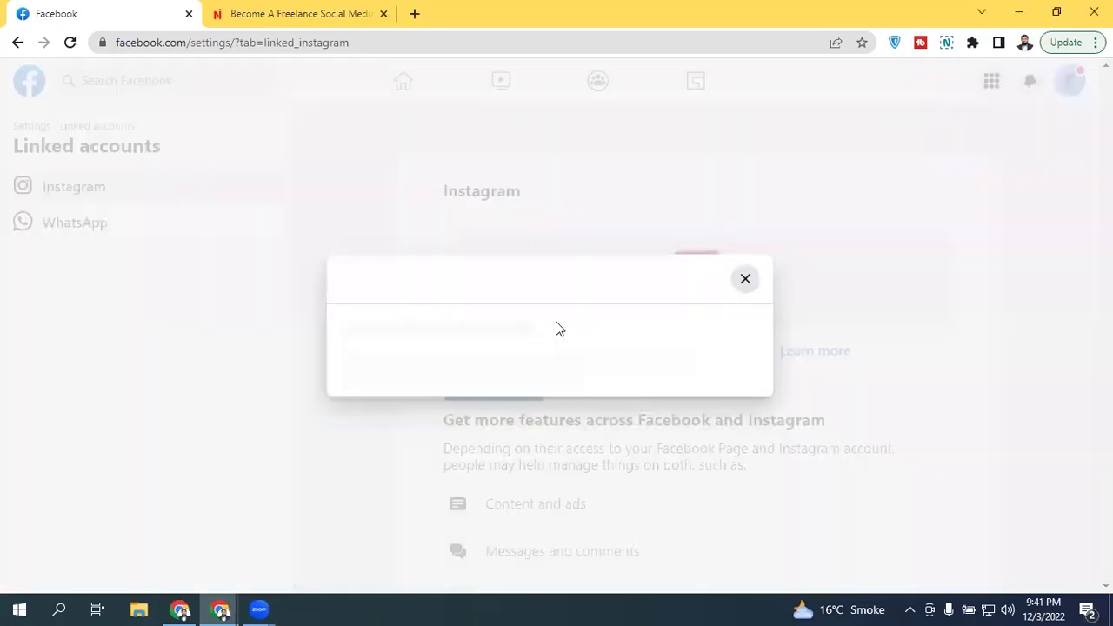
click(745, 163)
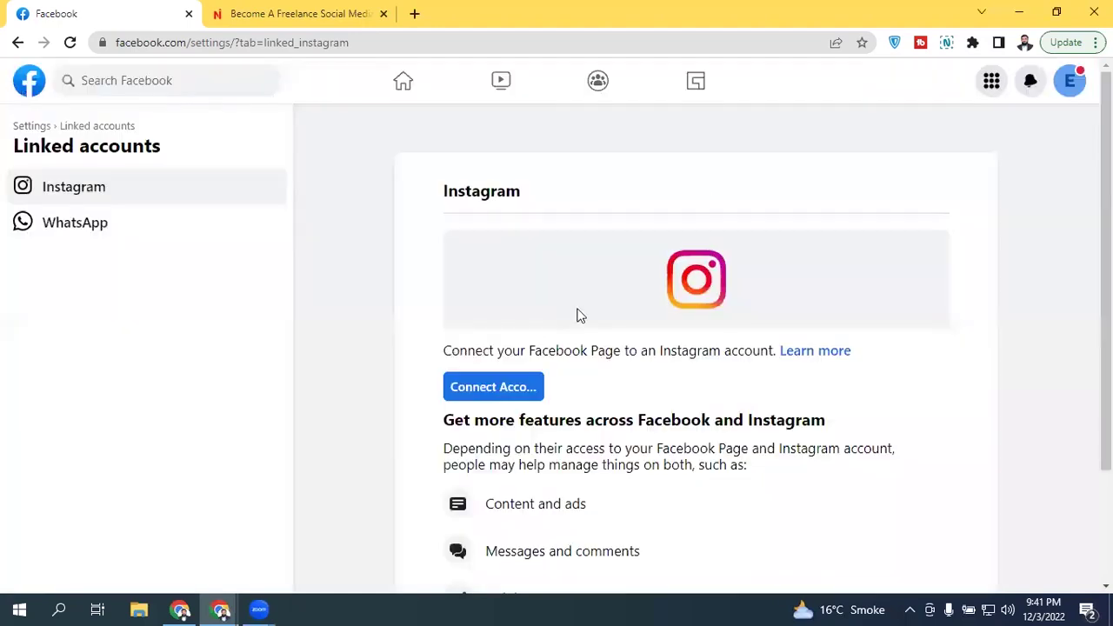
click(512, 397)
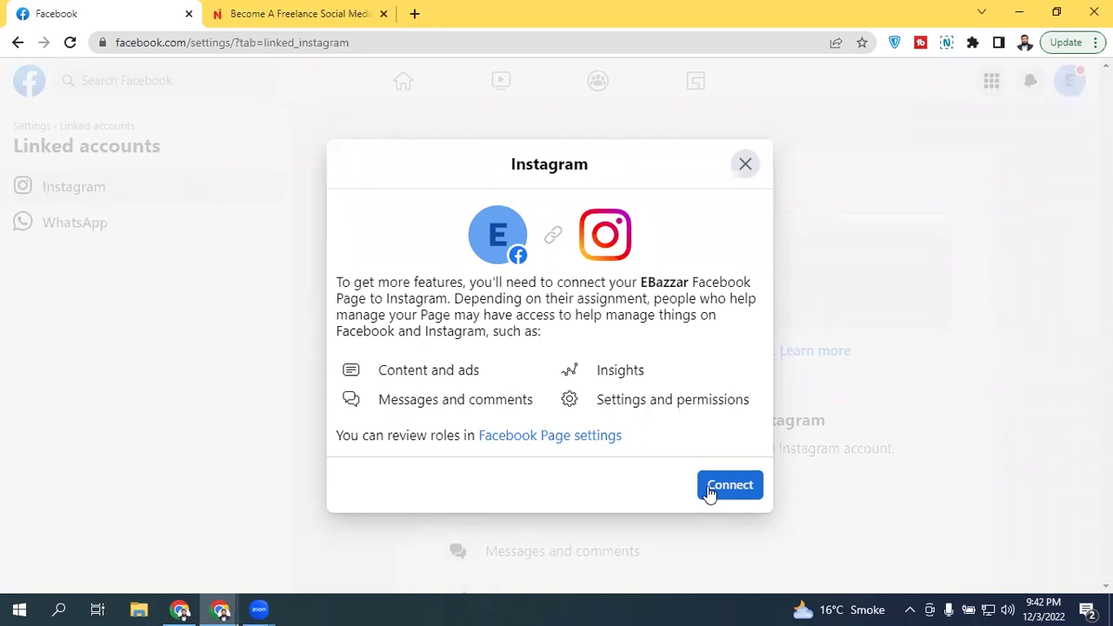
click(710, 493)
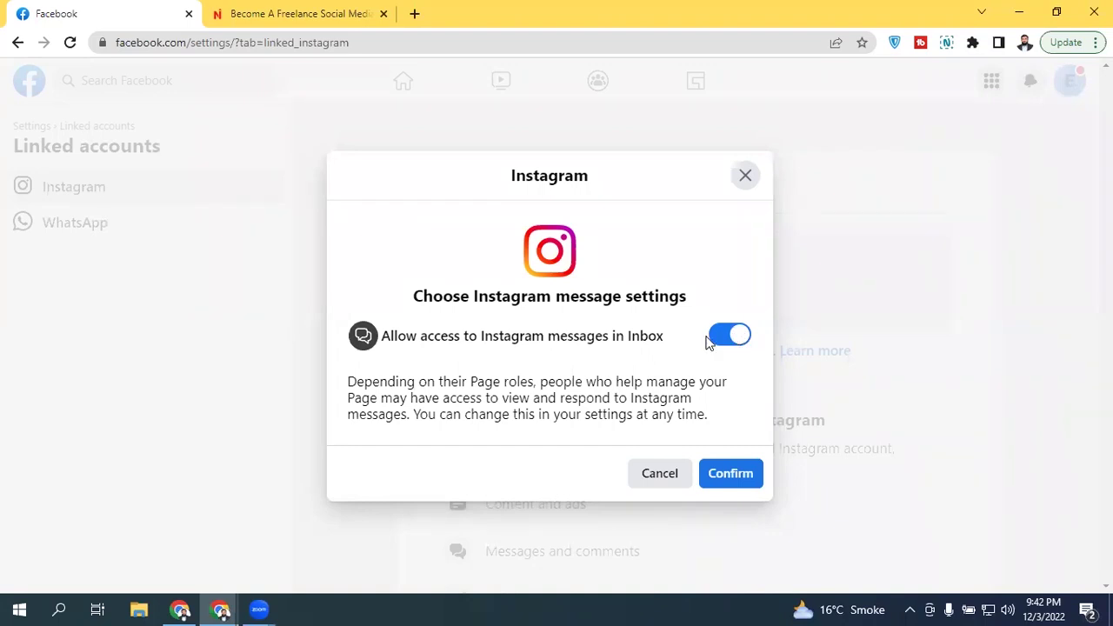
click(735, 474)
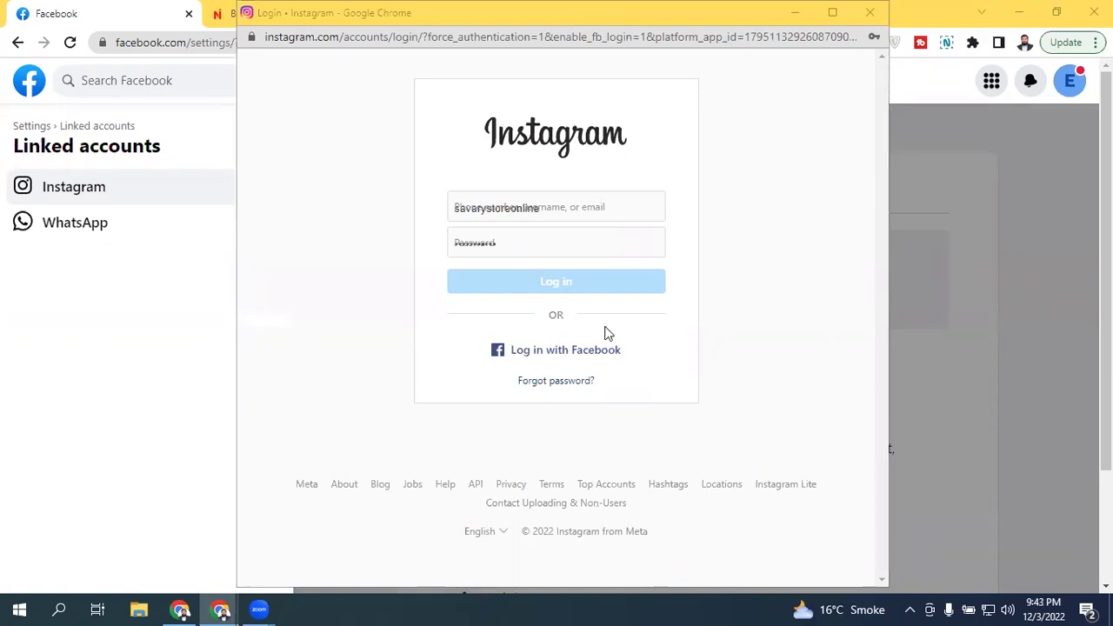
Step: Fill the Instagram login with the saved Chrome credentials
click(599, 205)
click(718, 189)
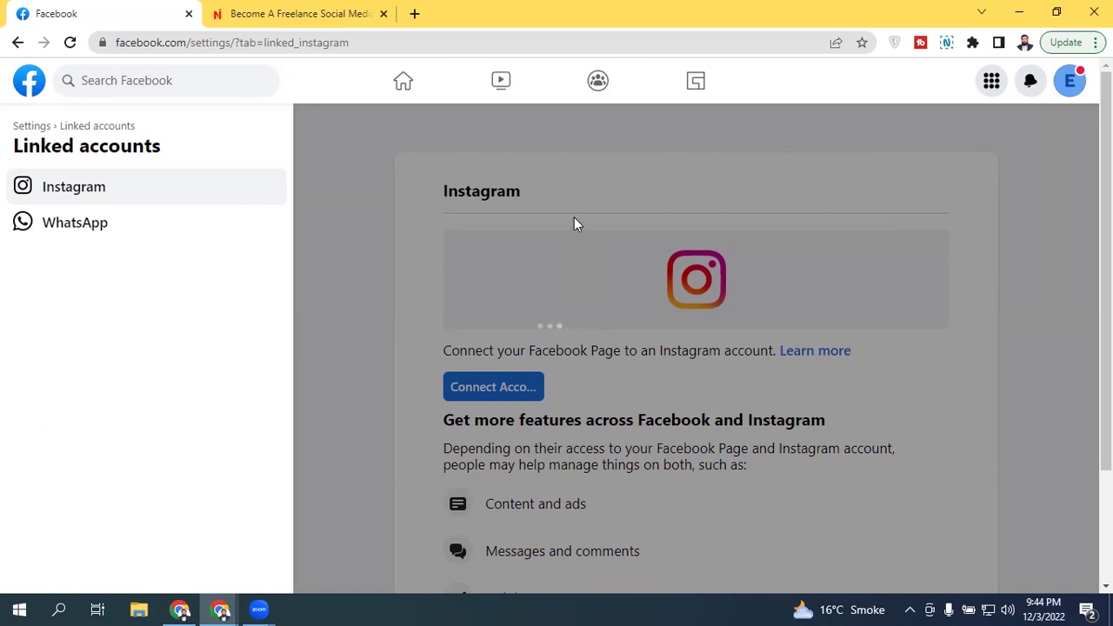
Step: Reload Linked accounts, then reopen and close the Instagram connect dialog
click(69, 42)
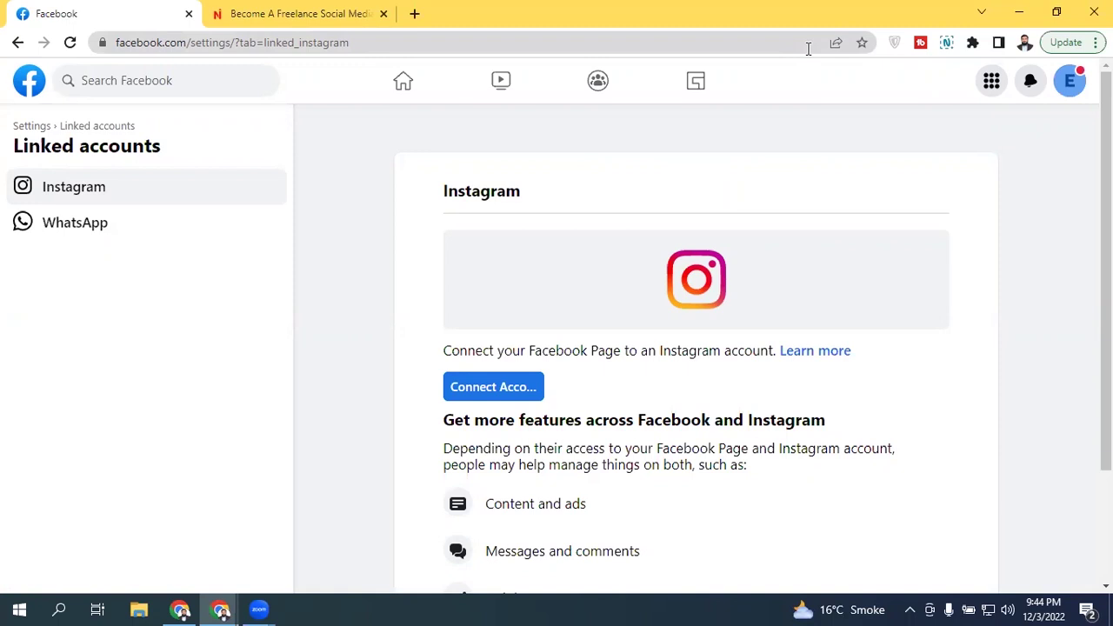
click(502, 402)
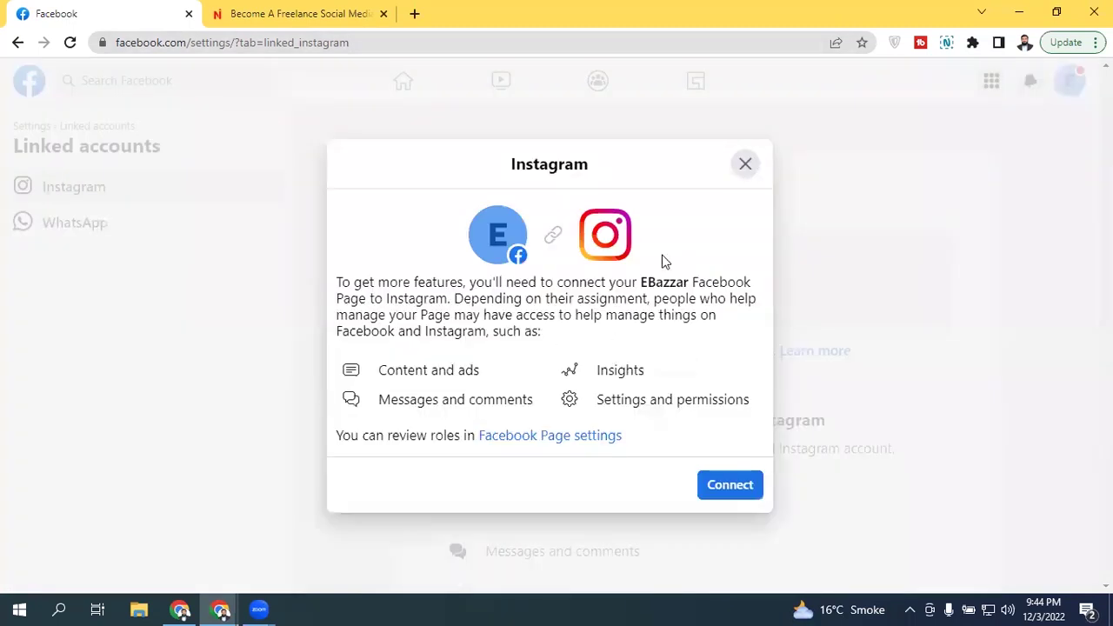
click(745, 165)
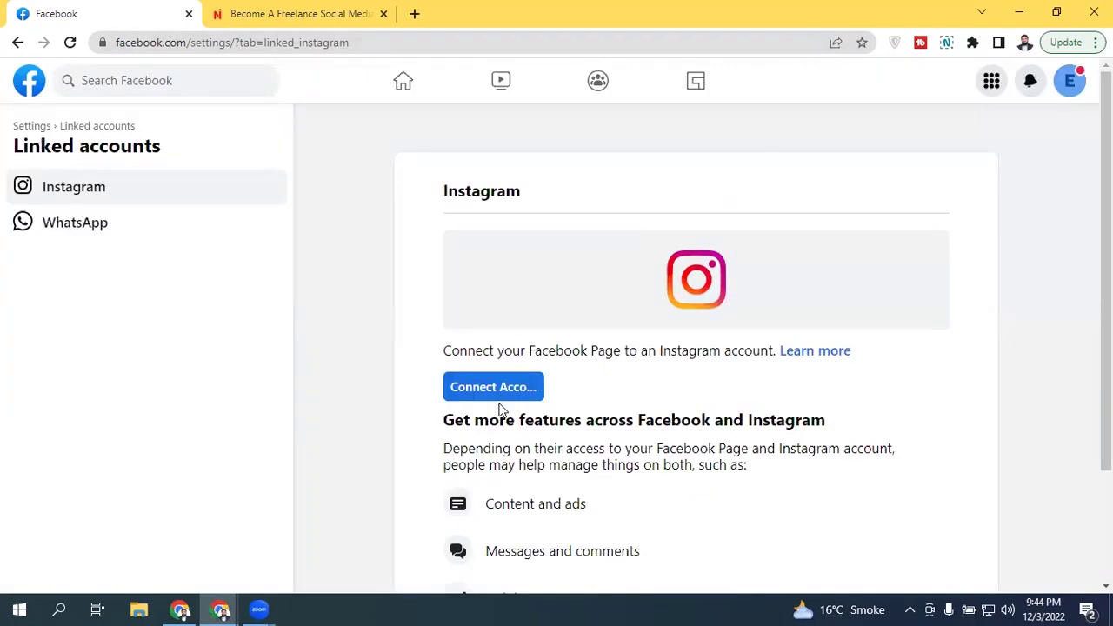
Step: Scroll through the WhatsApp linking page, then return to the Facebook home feed
click(162, 232)
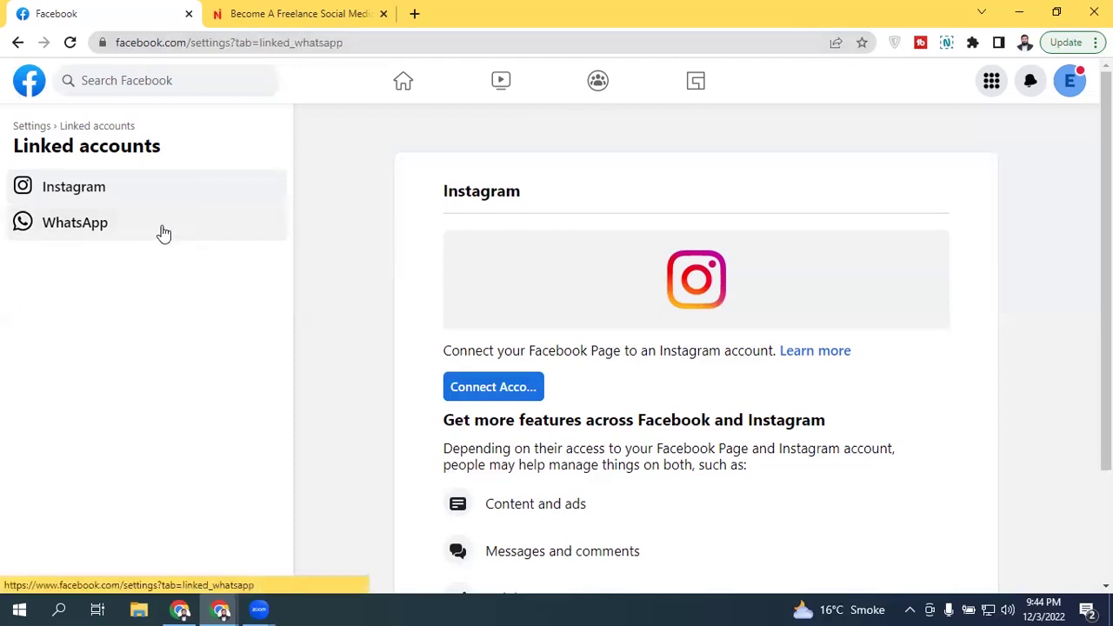
scroll(350, 249, down, 1)
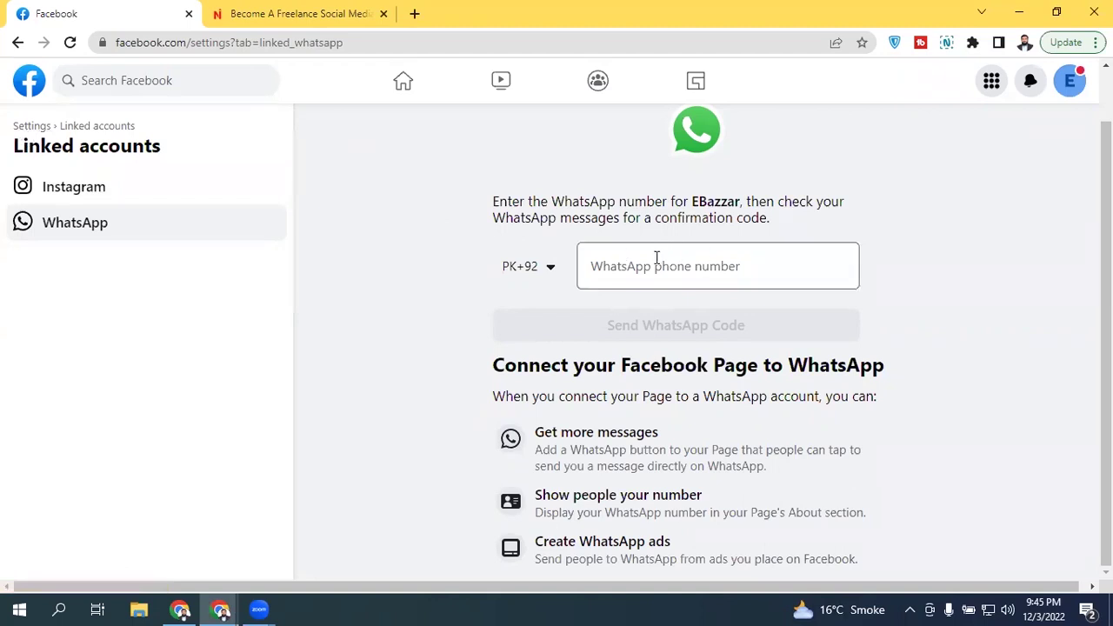
click(409, 92)
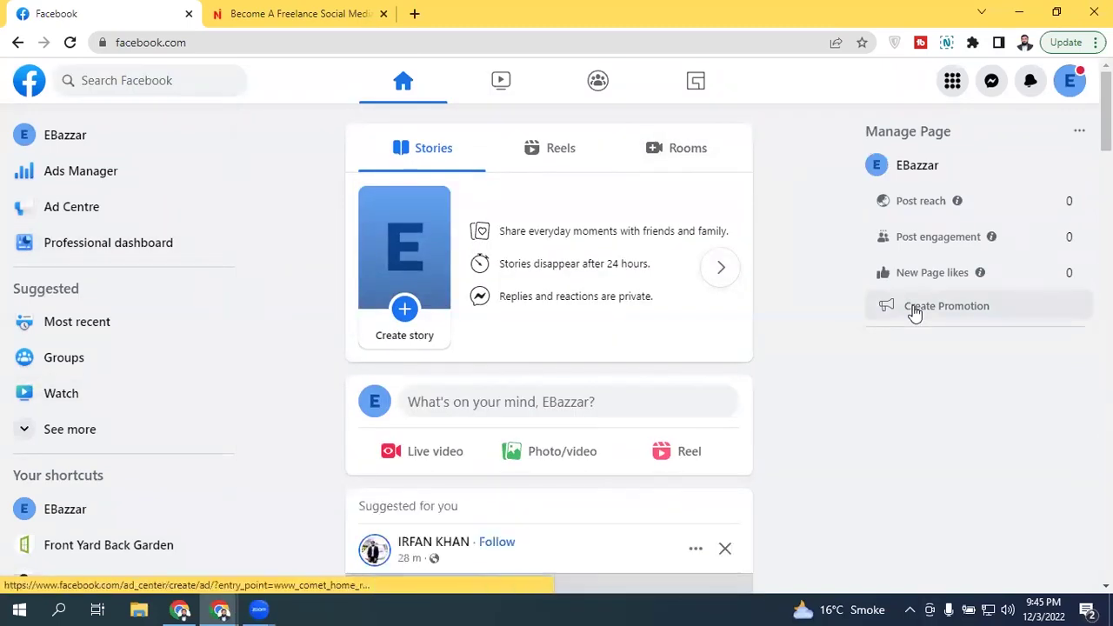
Step: Open the EBazzar Page from the home feed's left sidebar
scroll(550, 348, down, 10)
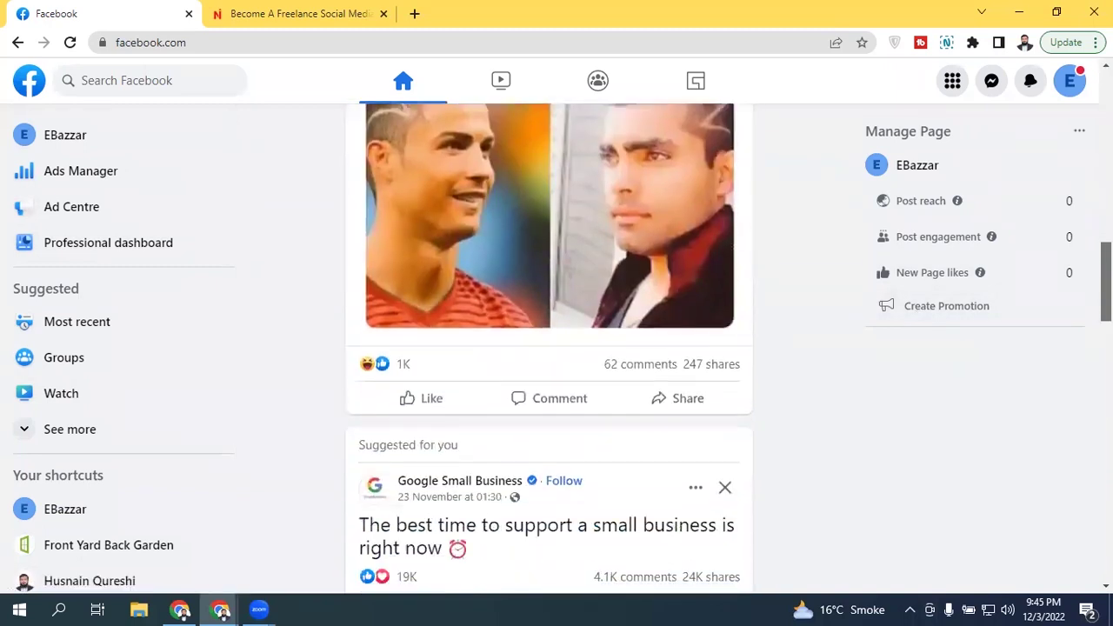
scroll(452, 165, up, 10)
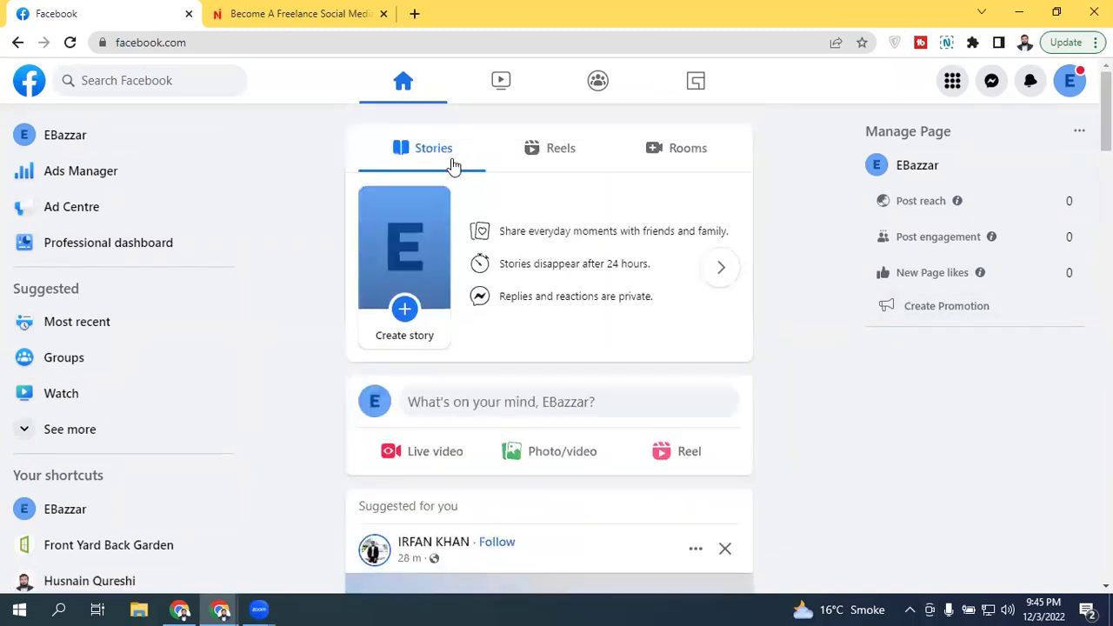
click(104, 142)
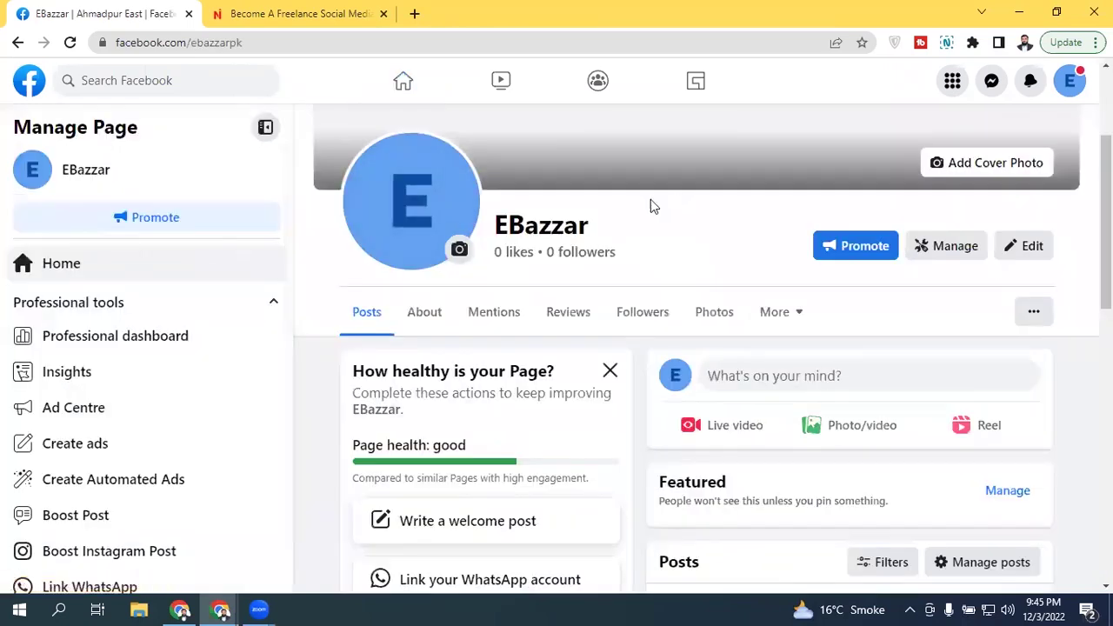
scroll(695, 366, down, 4)
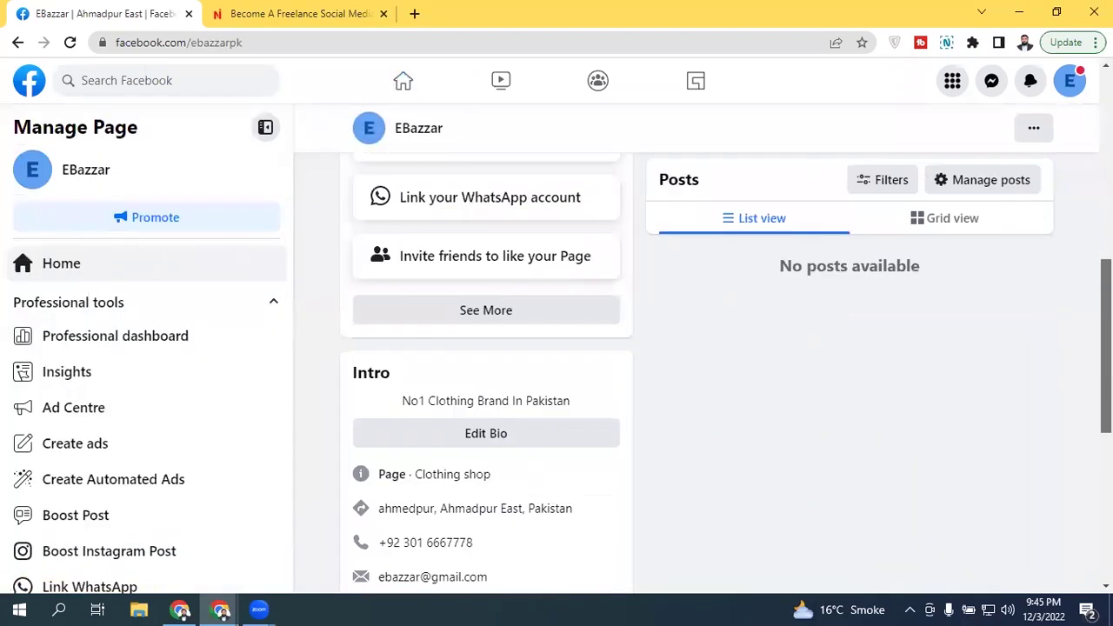
scroll(695, 365, up, 4)
scroll(695, 365, down, 5)
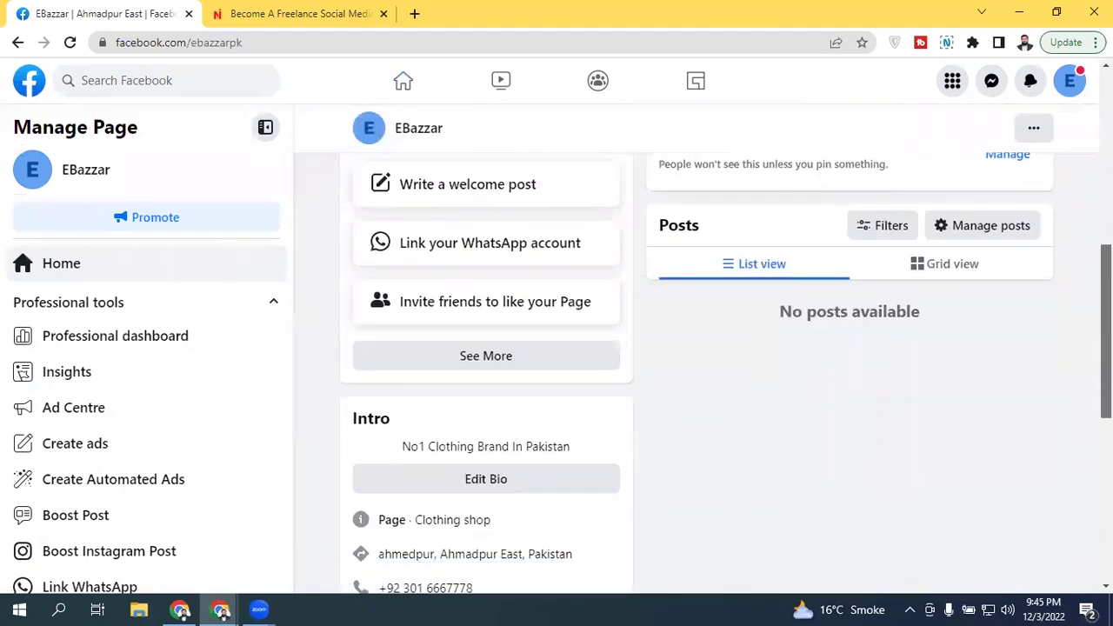
scroll(381, 441, down, 4)
scroll(381, 441, up, 10)
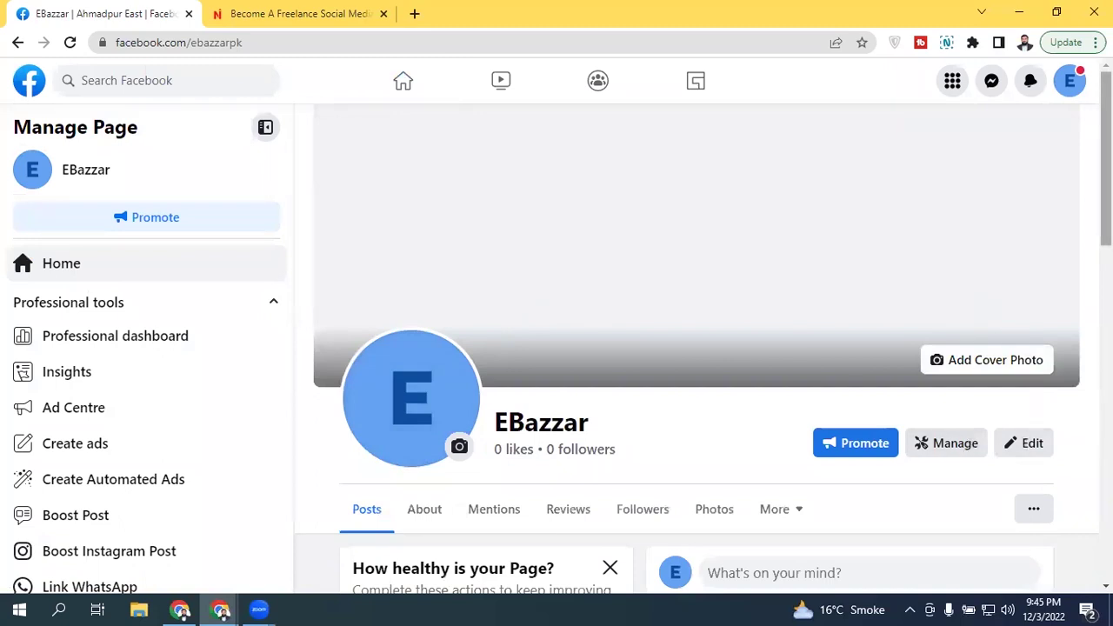
scroll(982, 440, down, 2)
scroll(591, 350, down, 4)
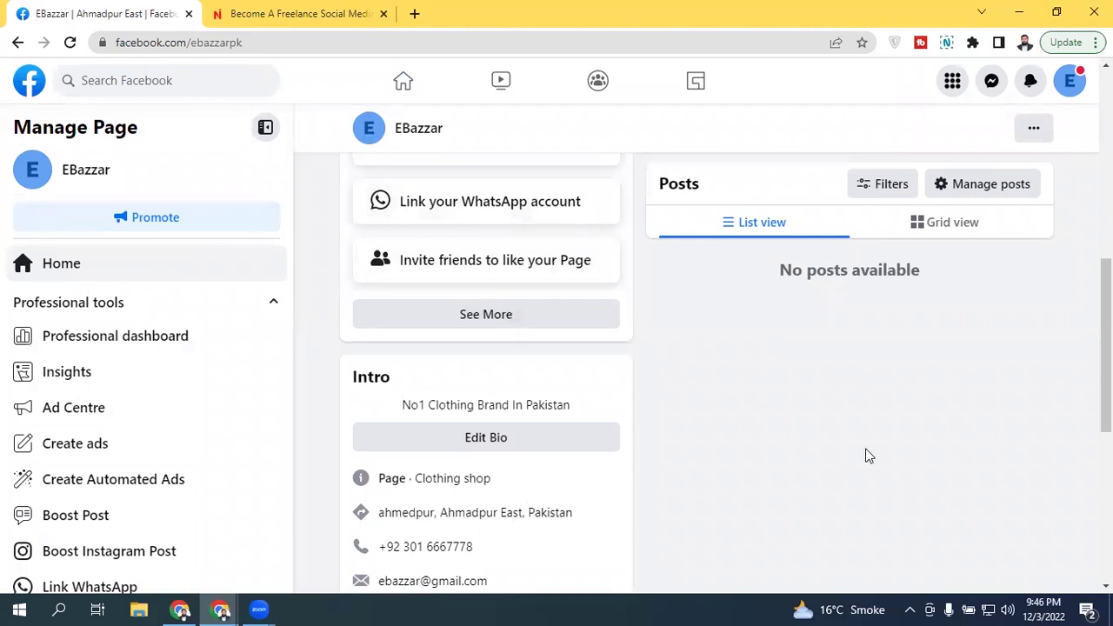
scroll(867, 454, down, 2)
scroll(288, 278, down, 1)
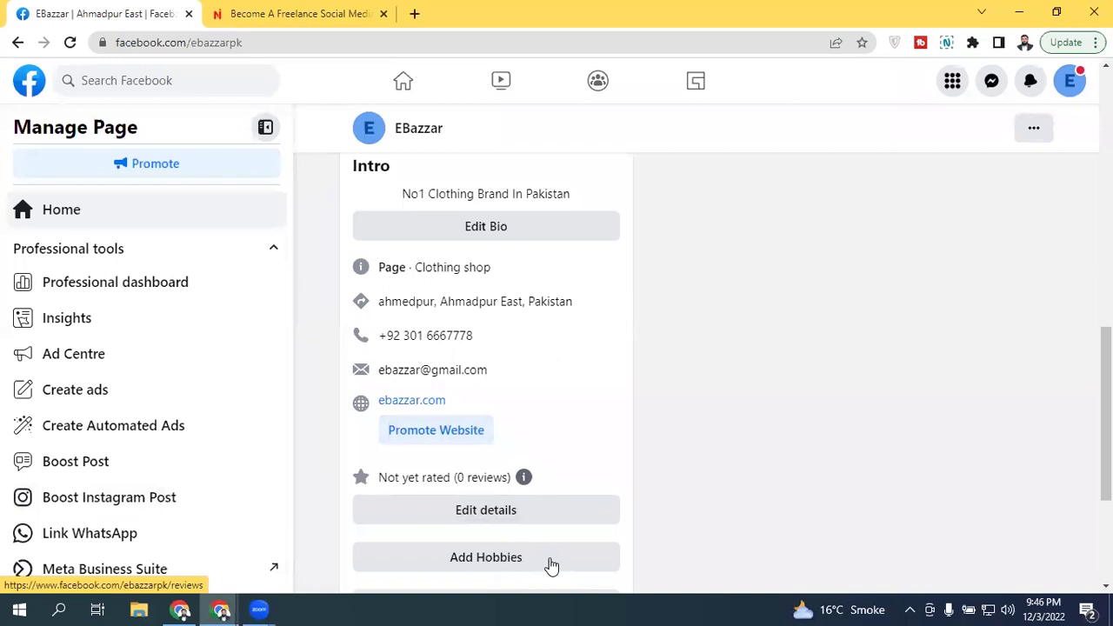
scroll(287, 276, up, 1)
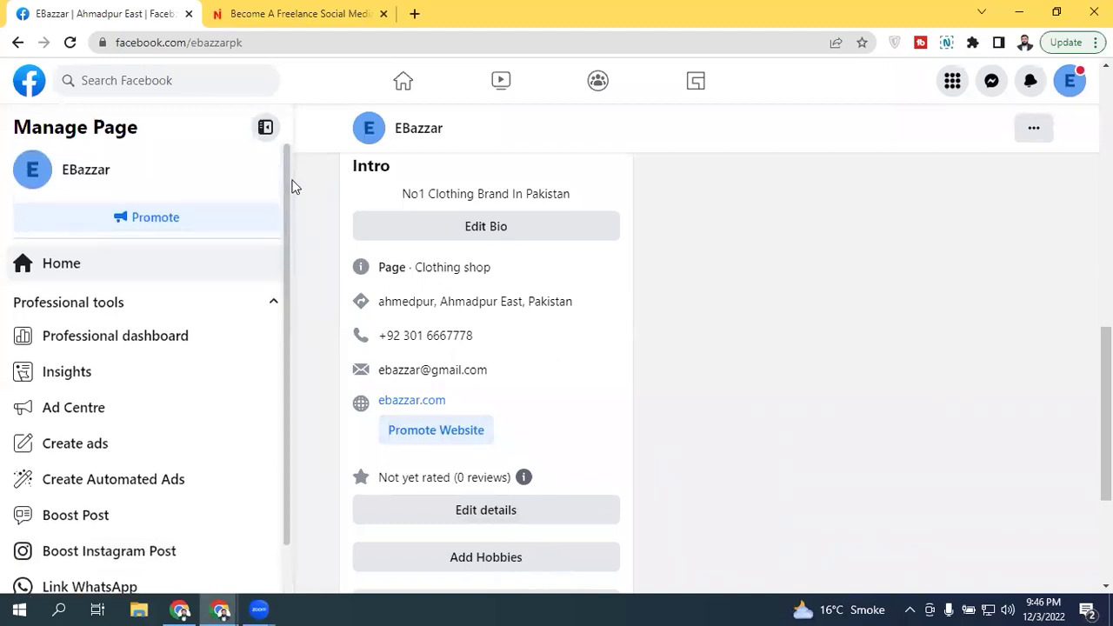
scroll(285, 187, down, 1)
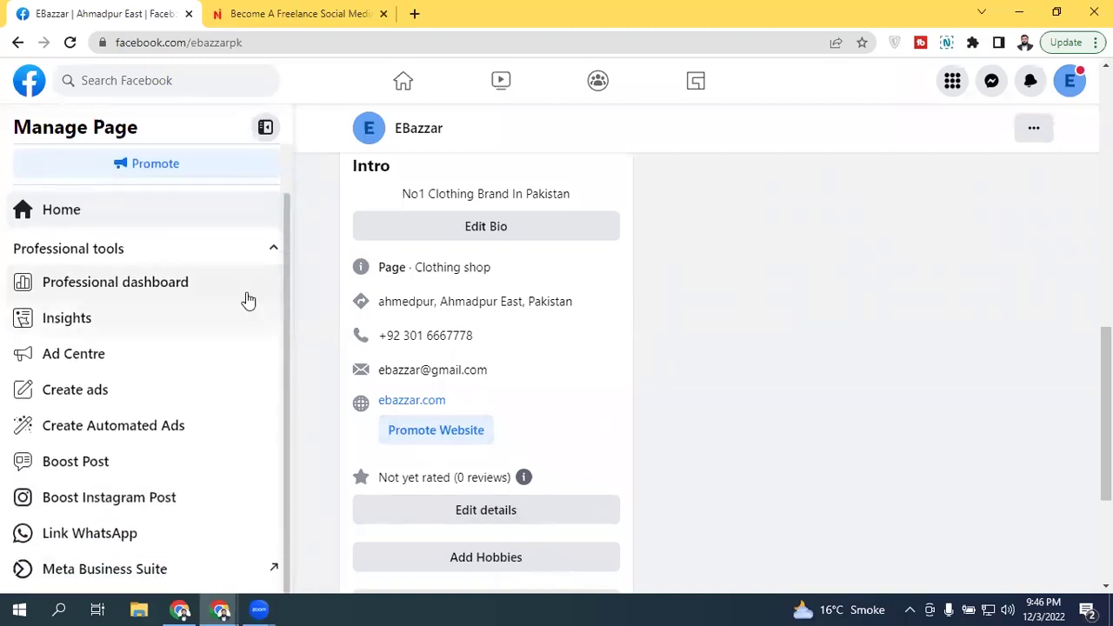
click(179, 284)
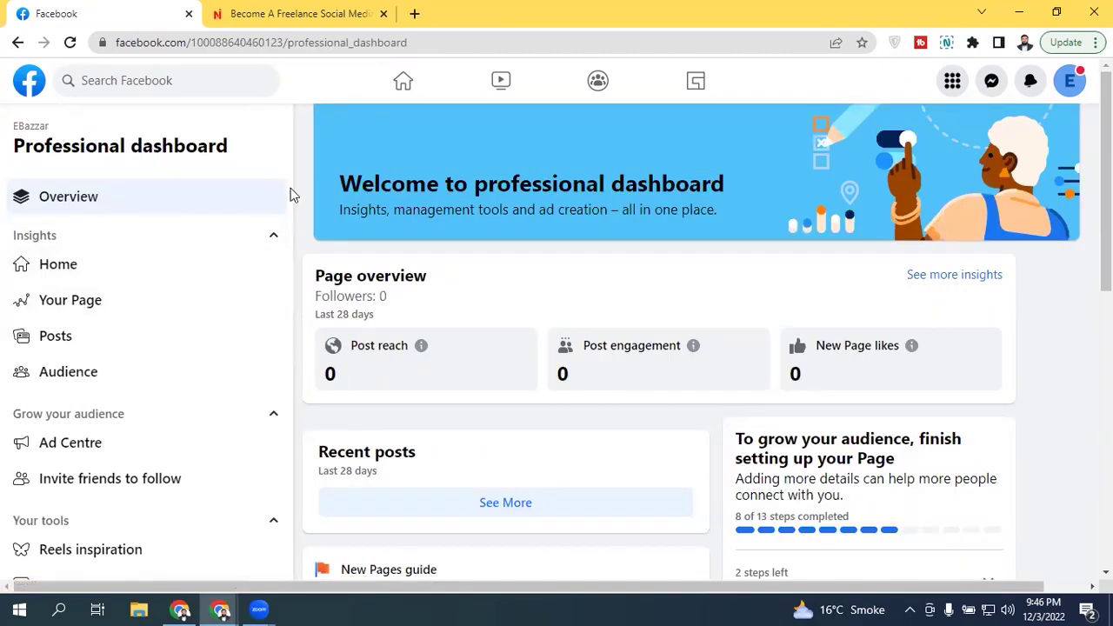
Step: From the dashboard's Your tools, open Messaging settings to reach Inbox Automations
drag(287, 240, 289, 413)
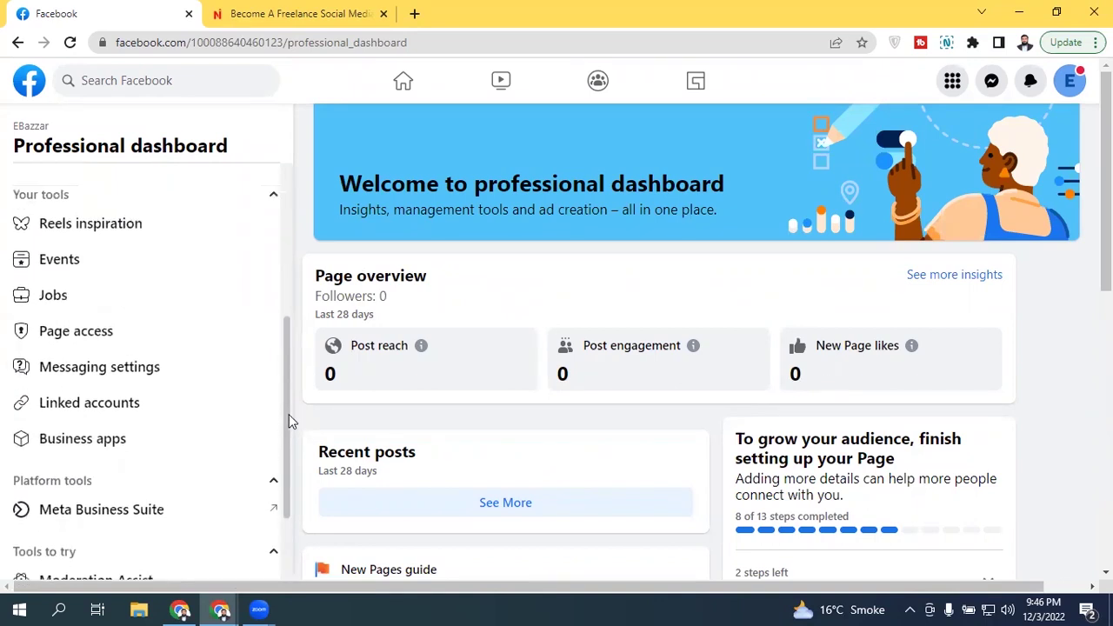
click(71, 408)
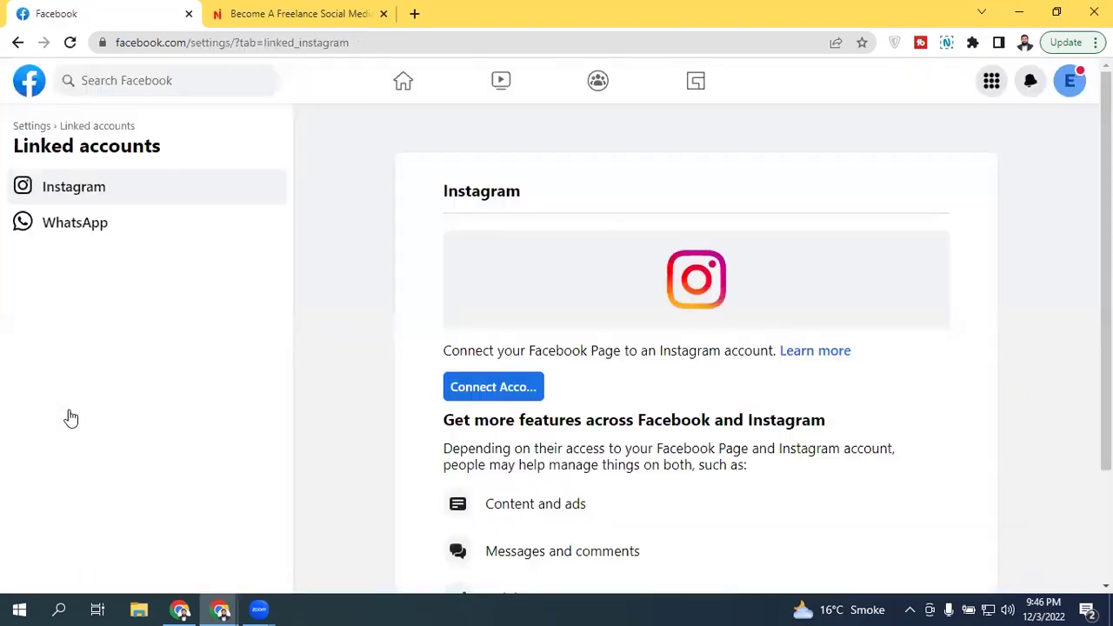
click(17, 42)
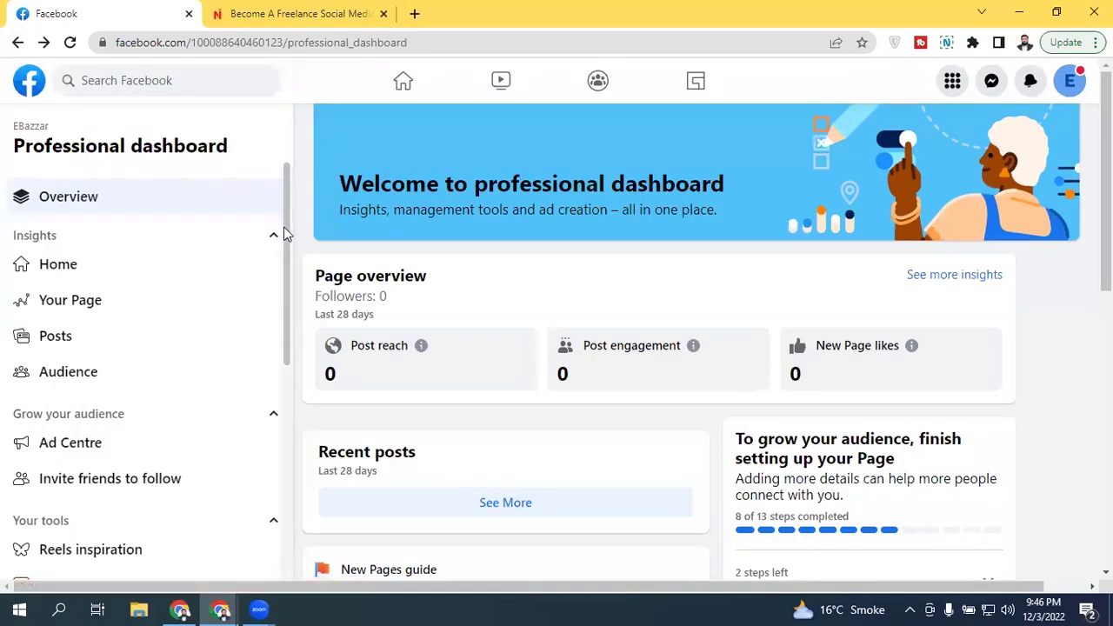
drag(284, 232, 292, 406)
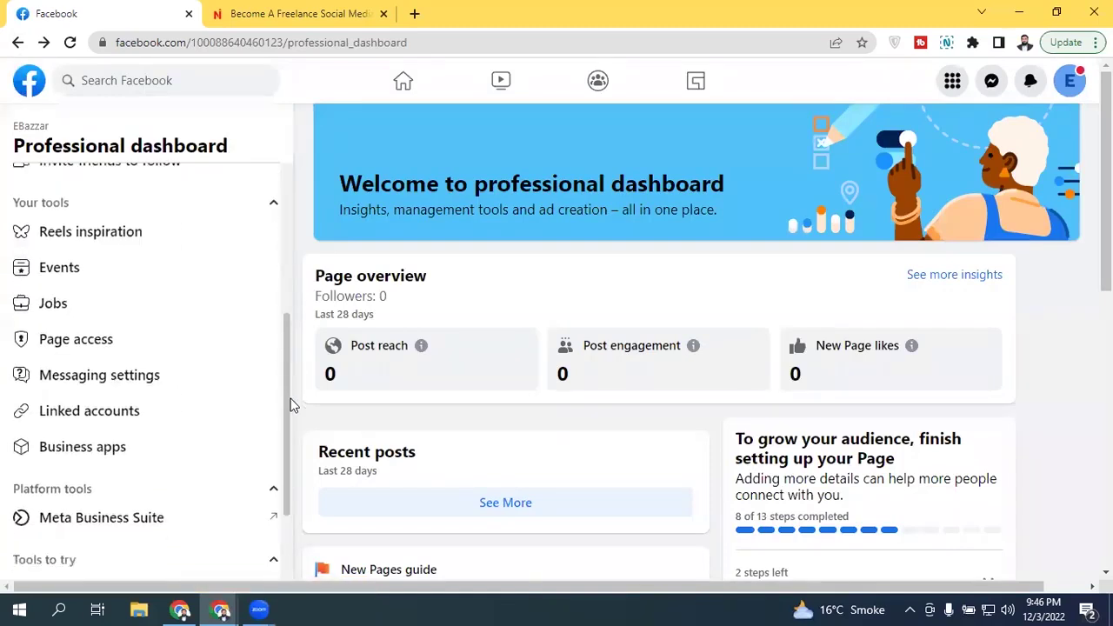
scroll(287, 412, down, 2)
click(100, 299)
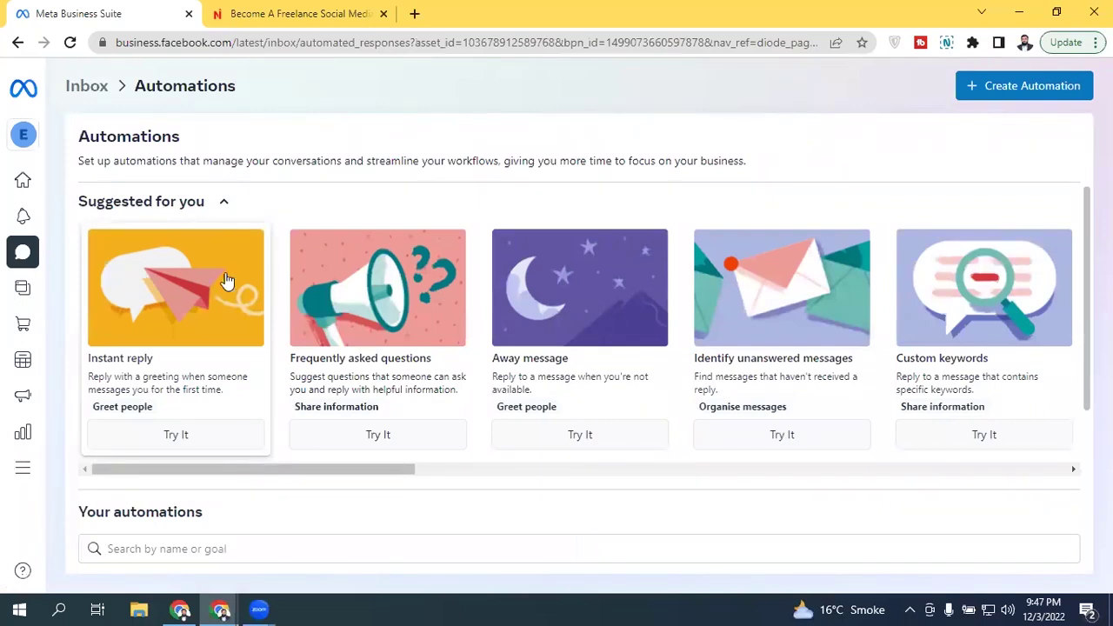
Step: Open the suggested Instant reply card from the Automations page to edit it
scroll(586, 375, down, 3)
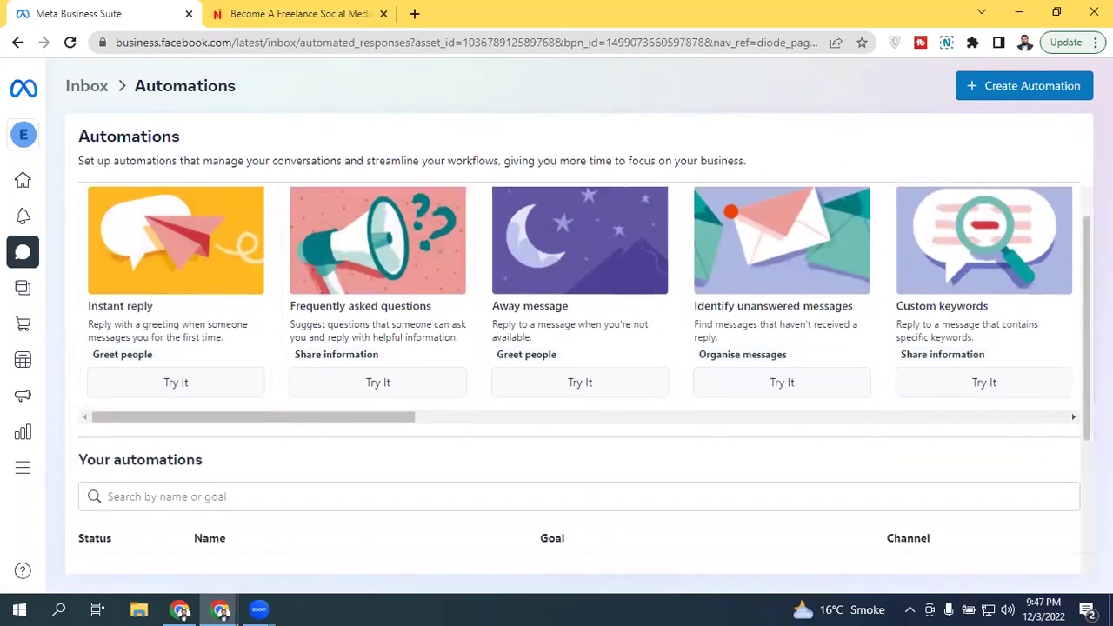
scroll(586, 375, up, 3)
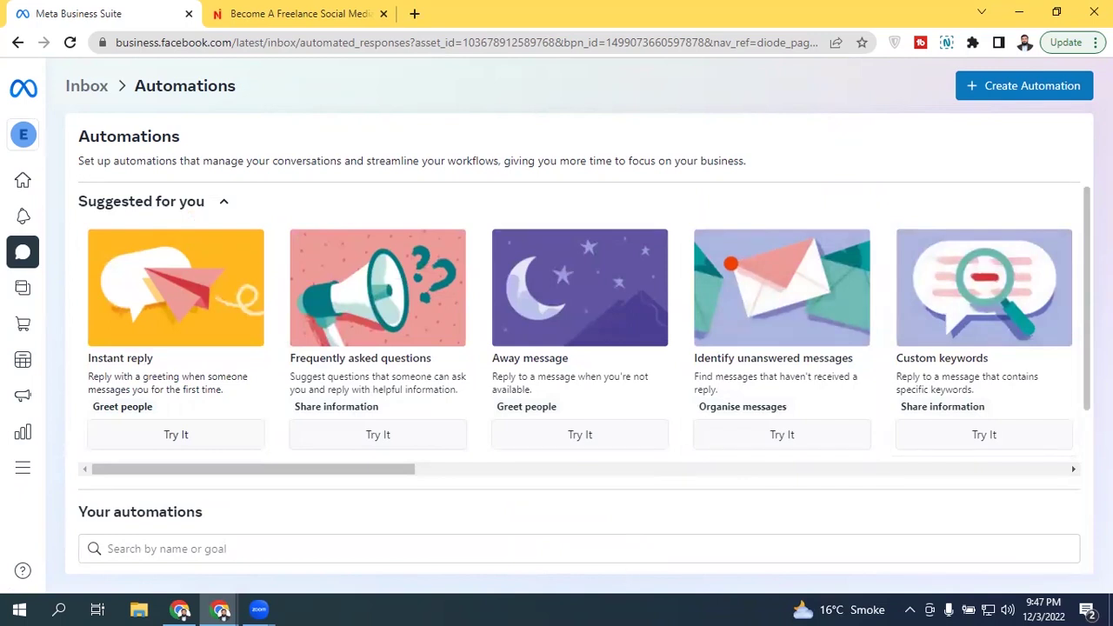
scroll(348, 209, down, 1)
scroll(348, 208, up, 1)
drag(194, 477, 125, 465)
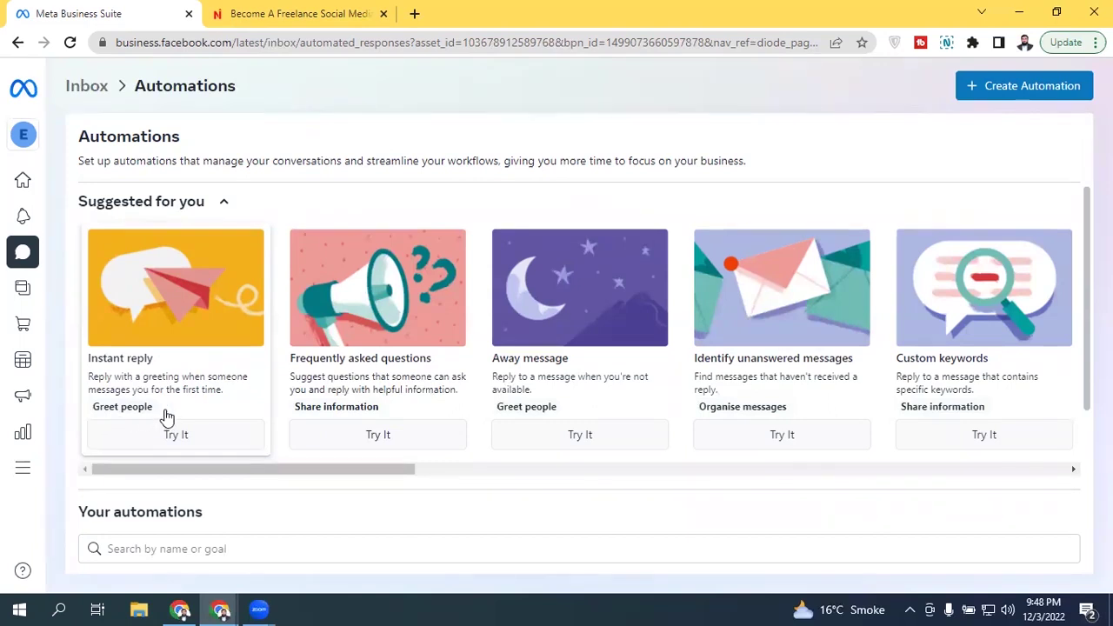
click(156, 286)
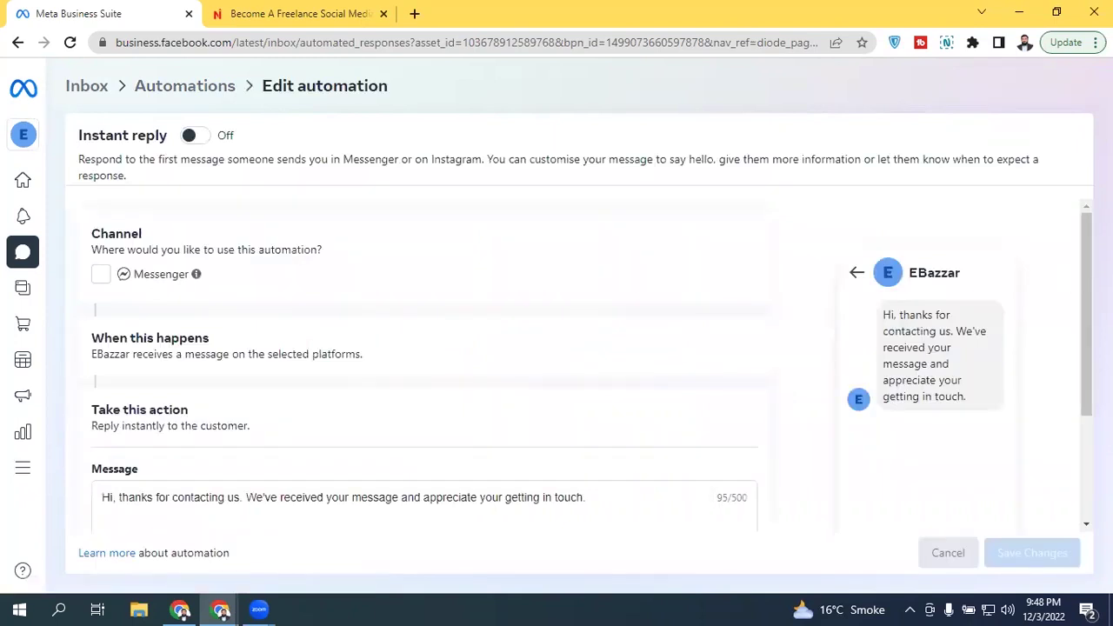
Step: Tick Messenger as the channel for the Instant reply
scroll(591, 366, down, 1)
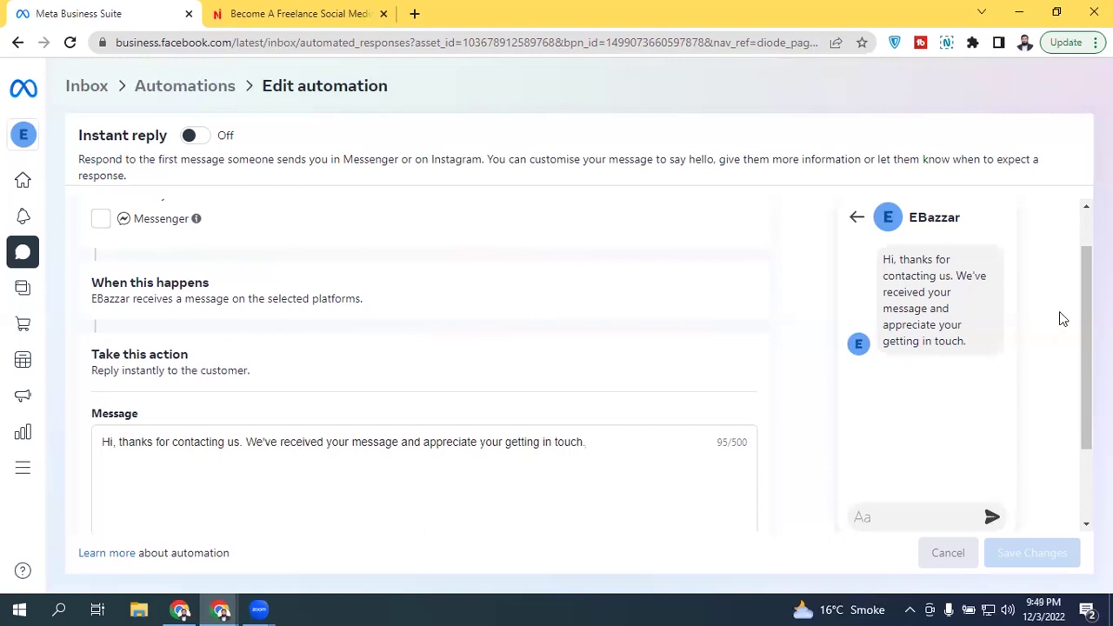
scroll(1059, 311, up, 1)
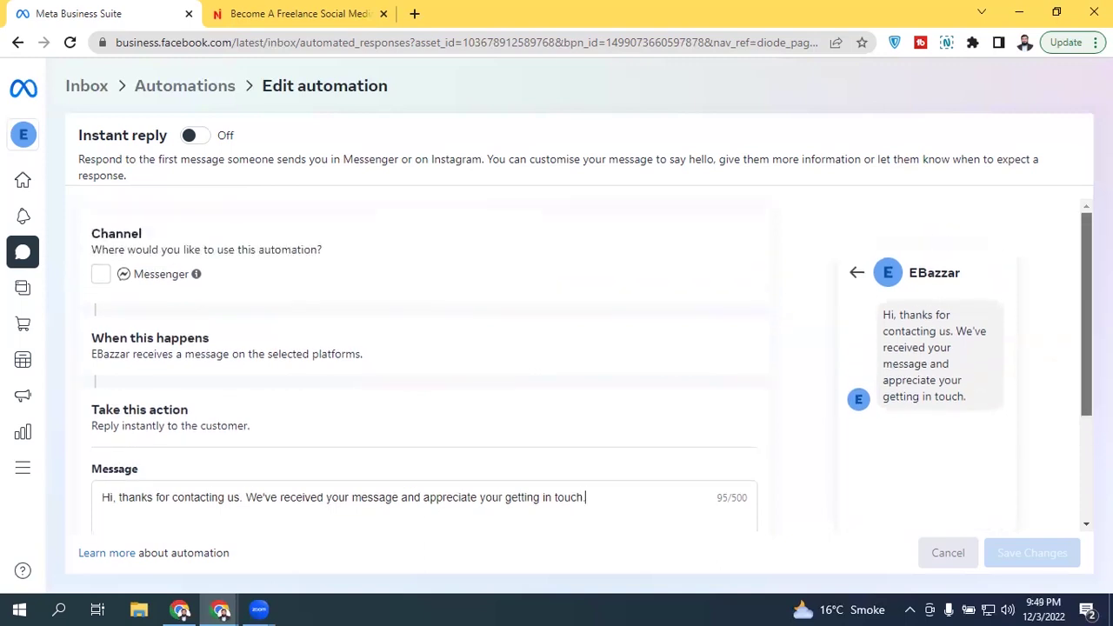
click(98, 276)
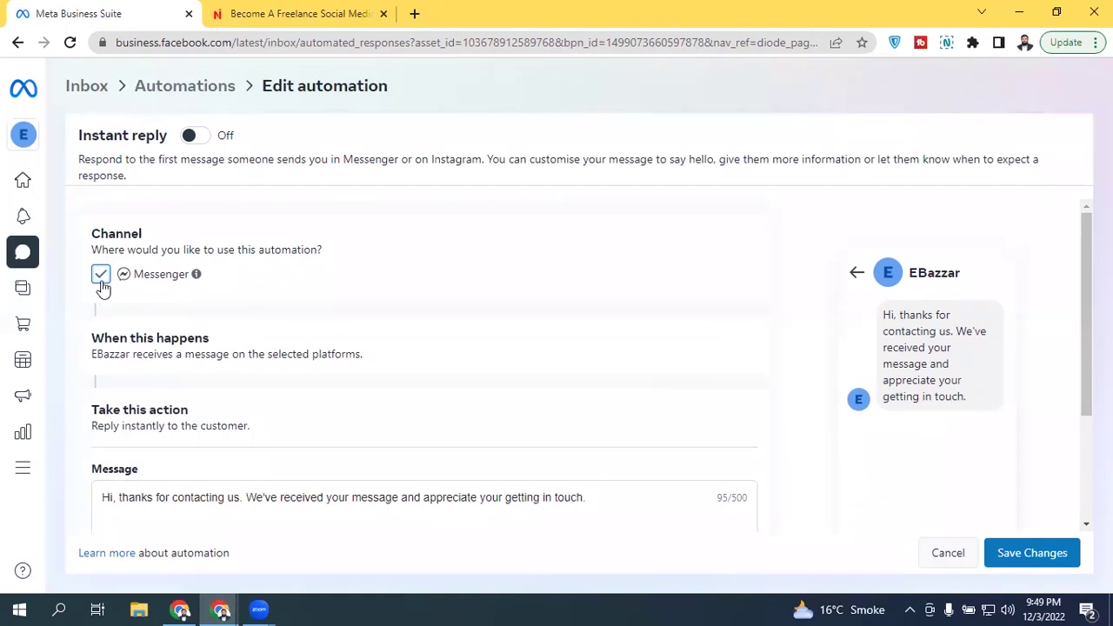
Step: Insert the recipient's first-name placeholder right after 'Hi' in the Instant reply greeting
scroll(1086, 313, down, 2)
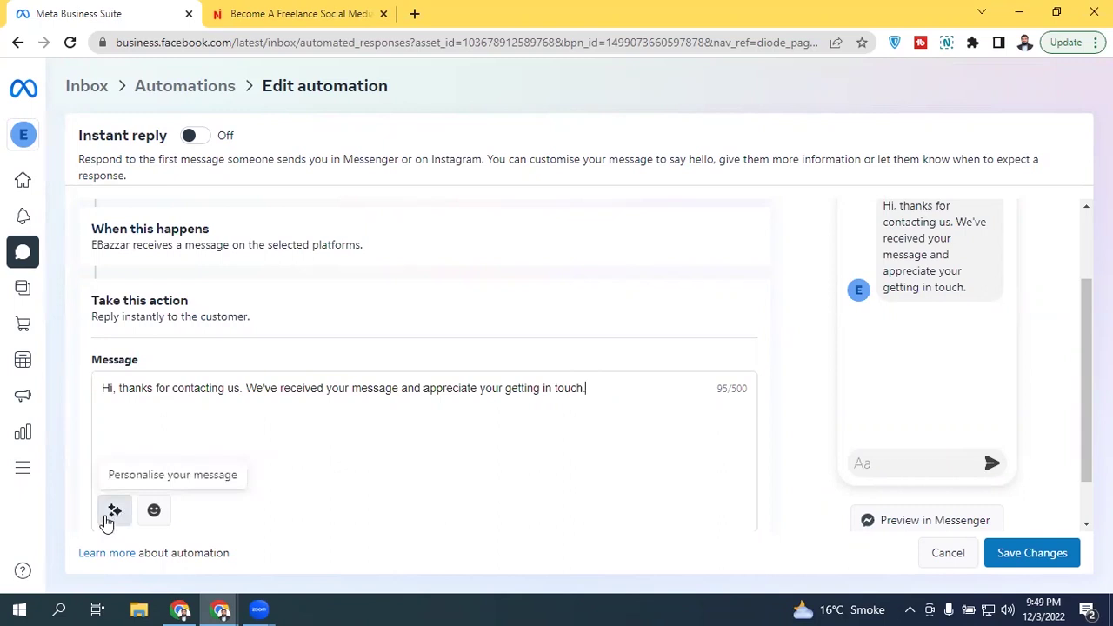
click(117, 388)
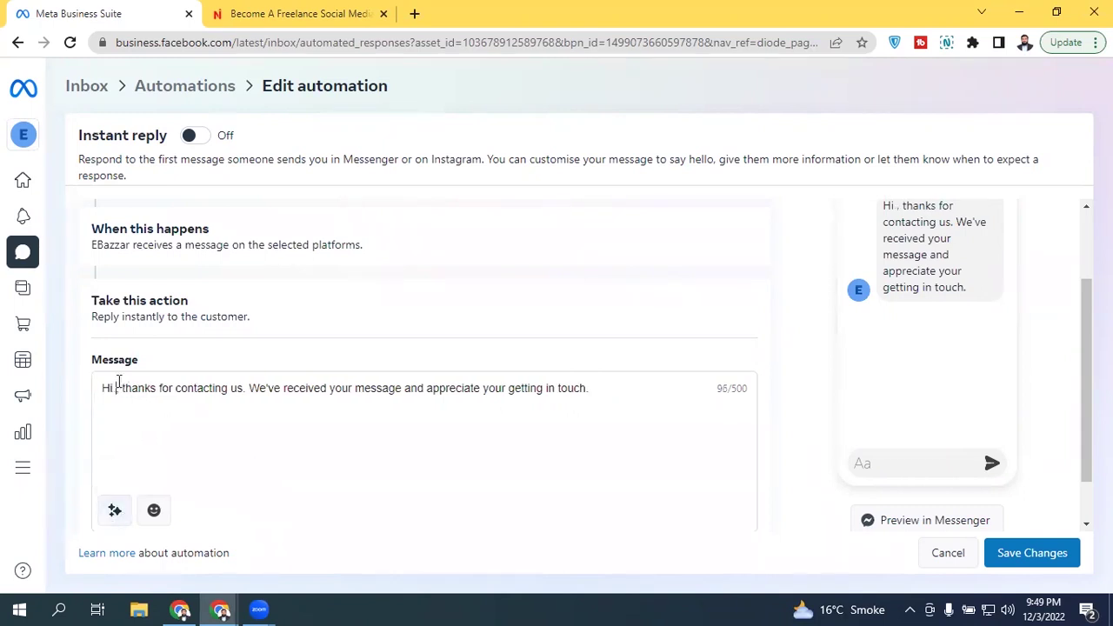
click(115, 511)
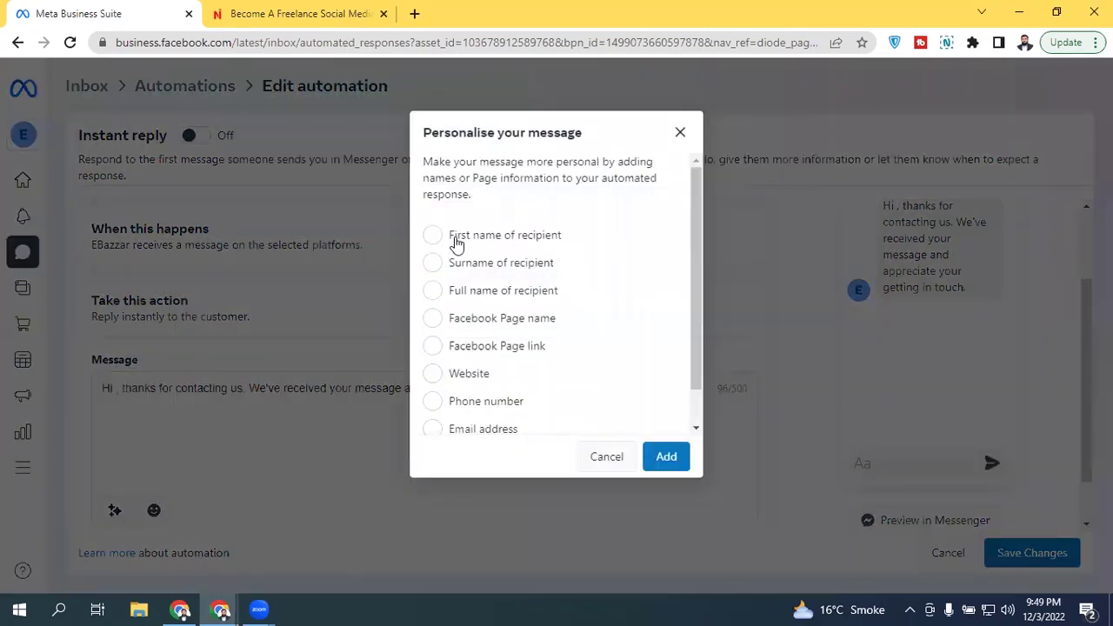
drag(695, 201, 695, 324)
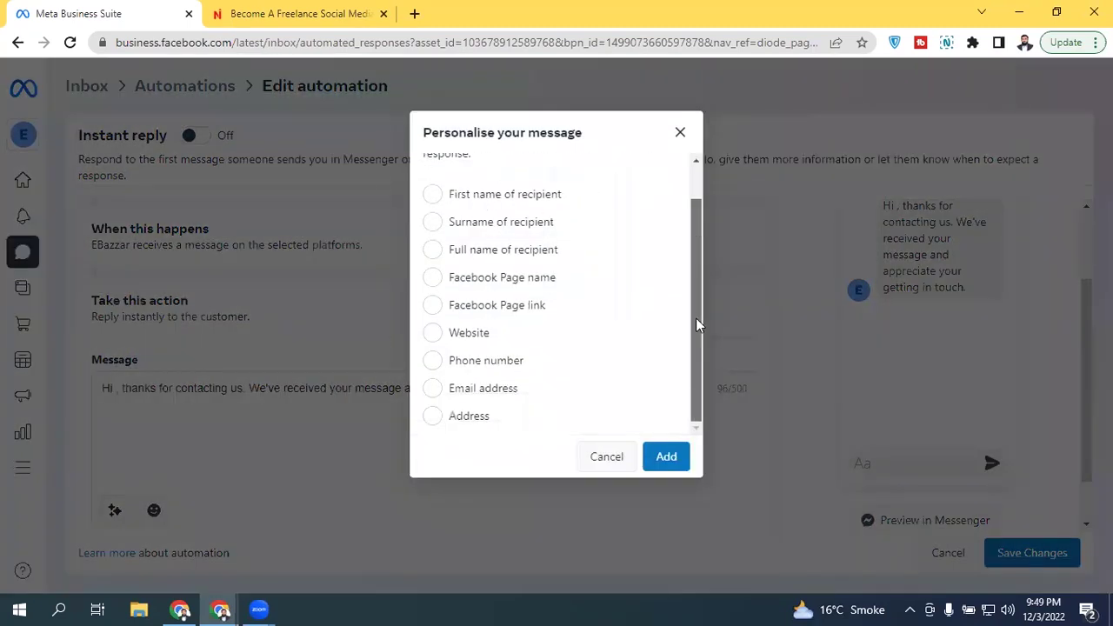
scroll(675, 224, up, 2)
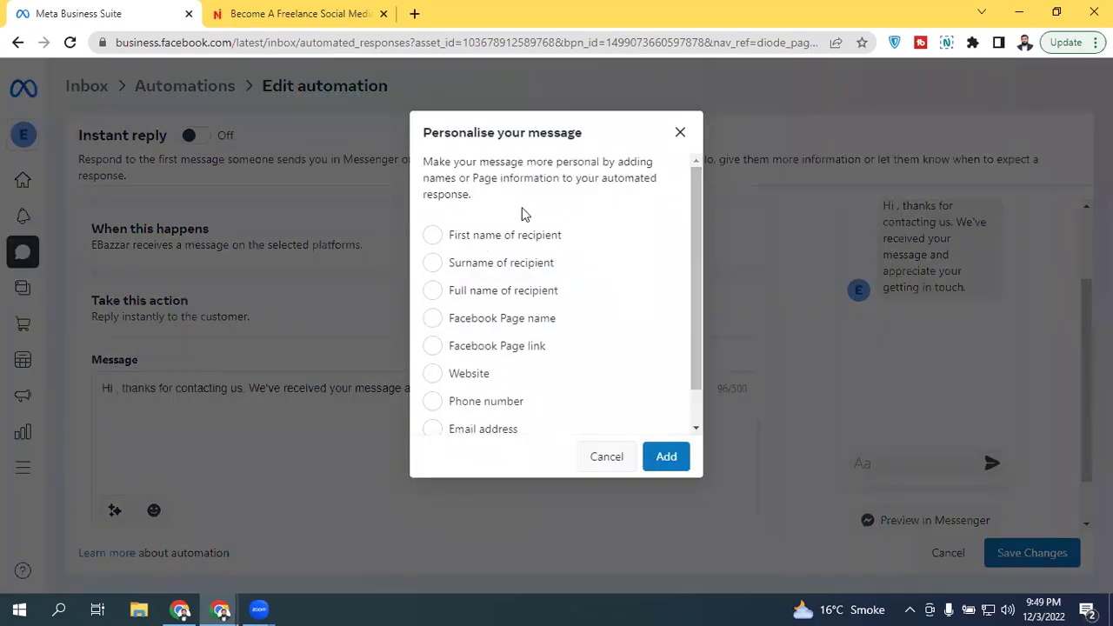
click(432, 236)
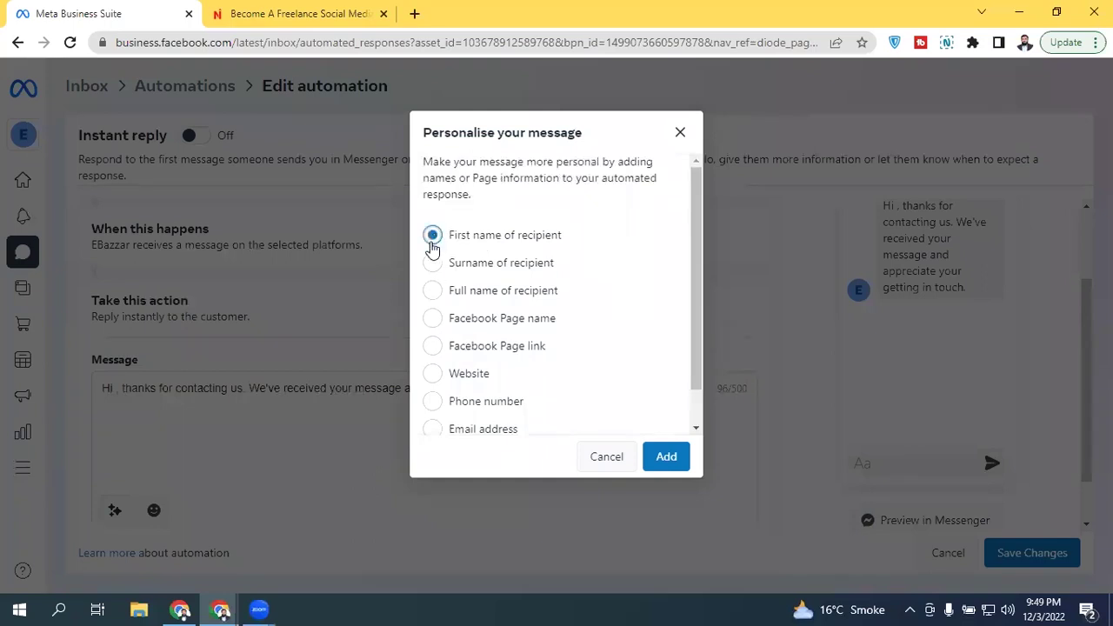
click(665, 457)
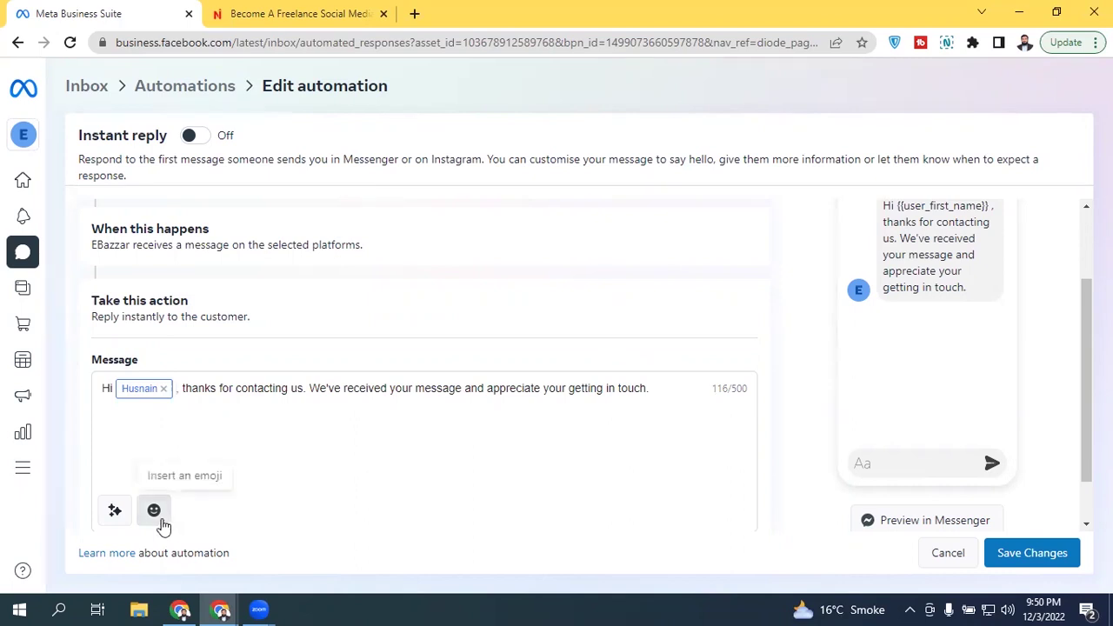
click(660, 393)
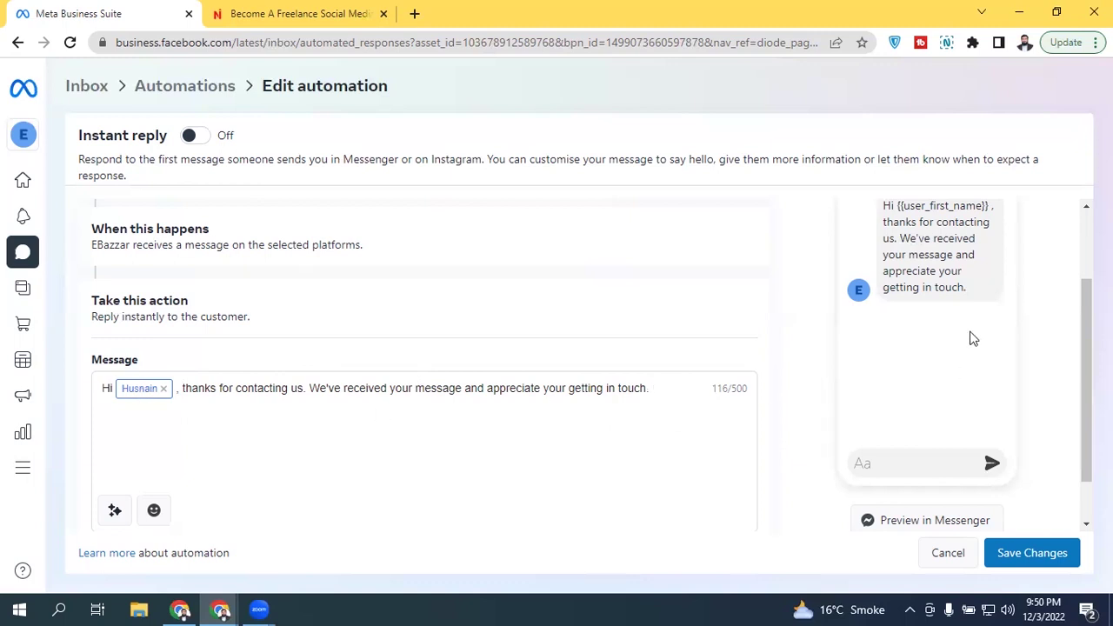
scroll(1070, 513, down, 1)
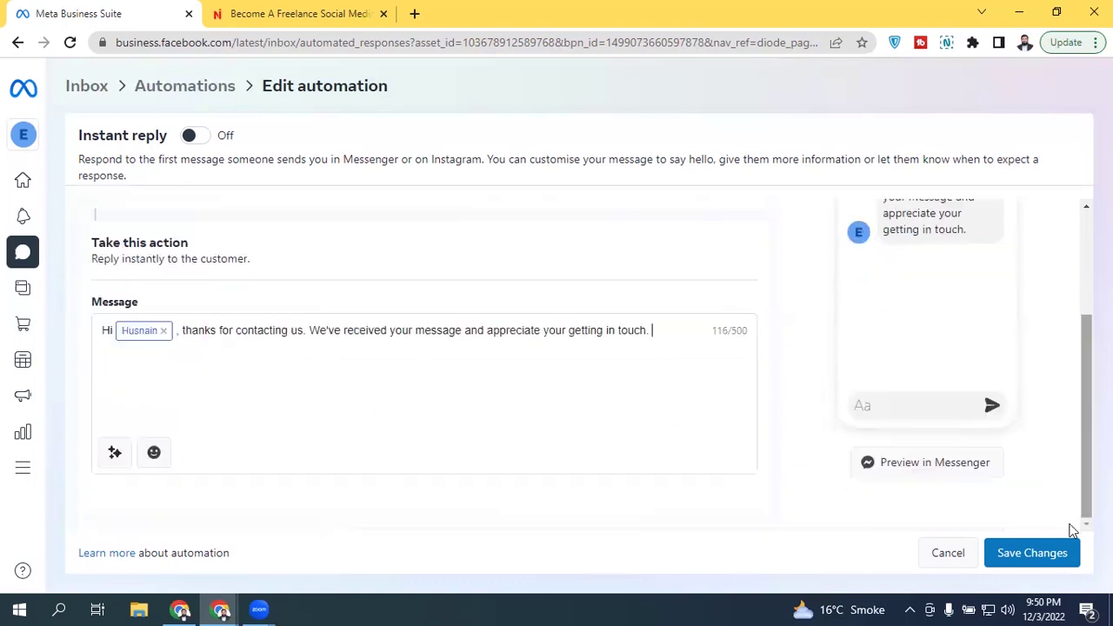
scroll(1080, 454, up, 3)
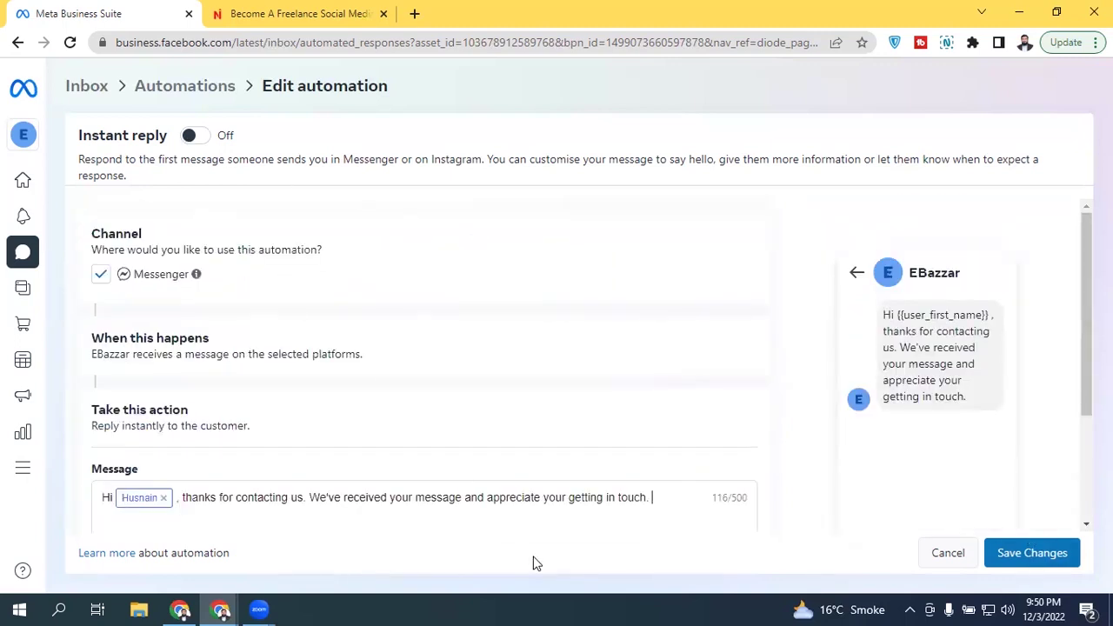
Step: Switch the Instant reply on, save it, and check it under Your automations
click(207, 139)
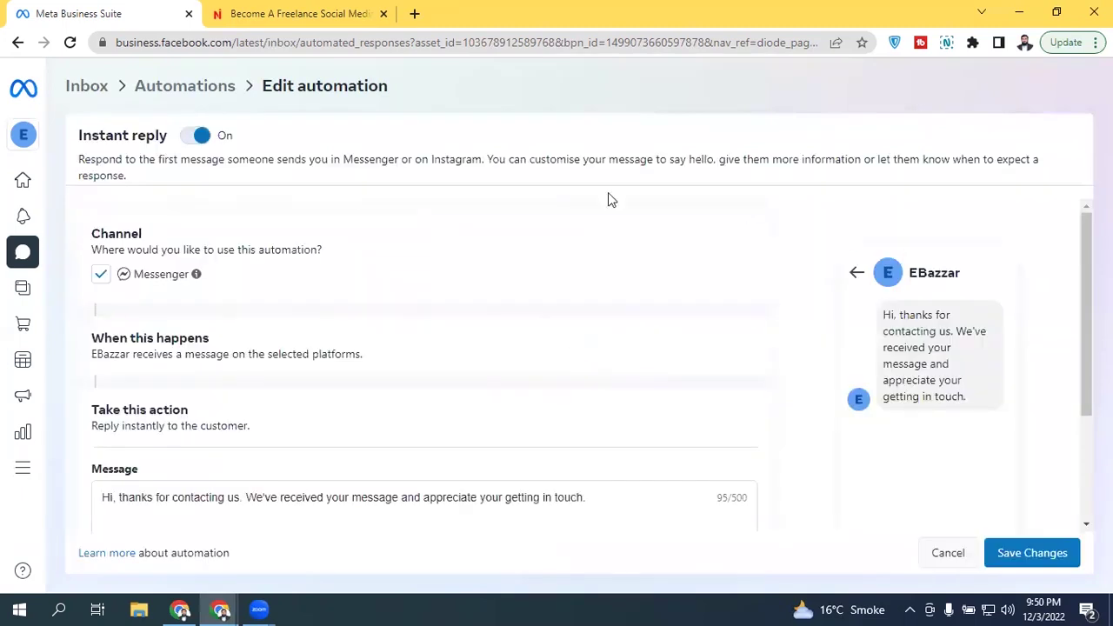
click(1017, 558)
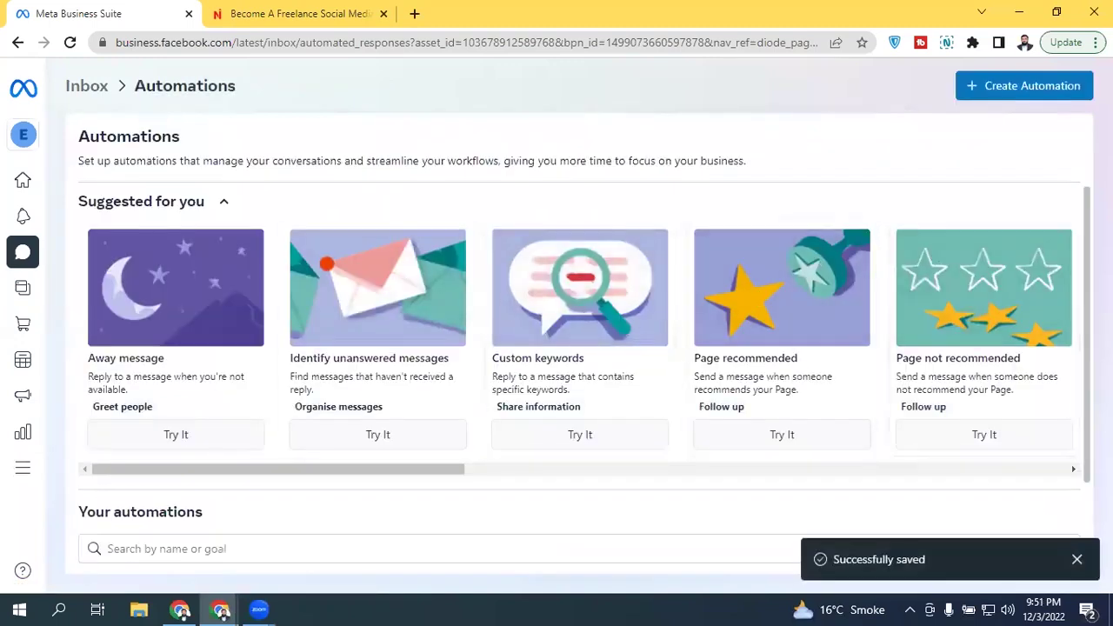
scroll(857, 278, down, 2)
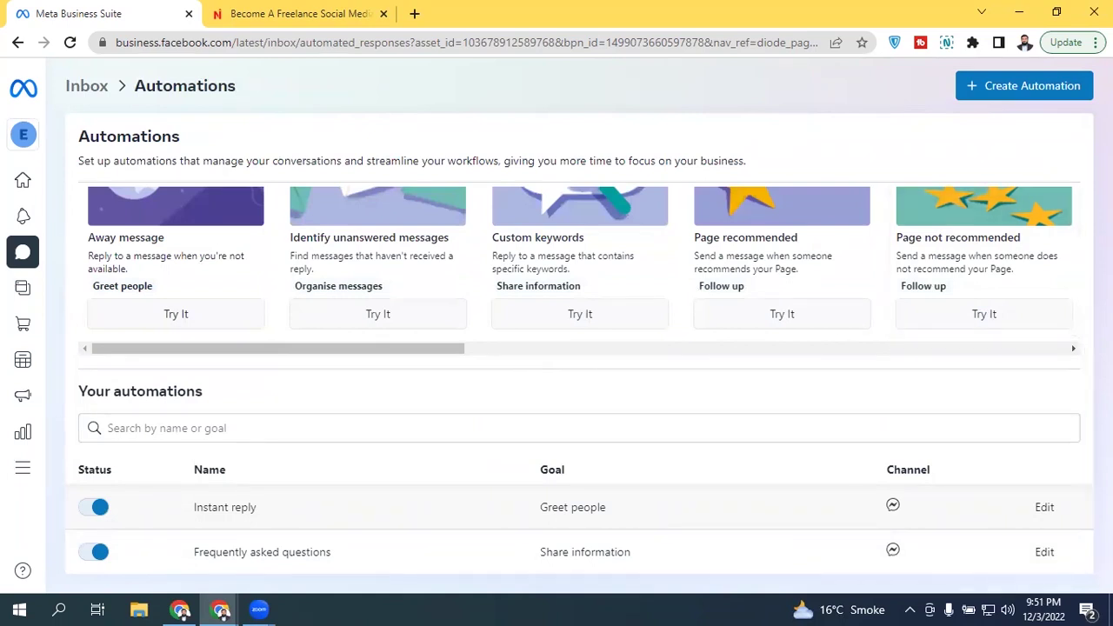
scroll(579, 380, up, 1)
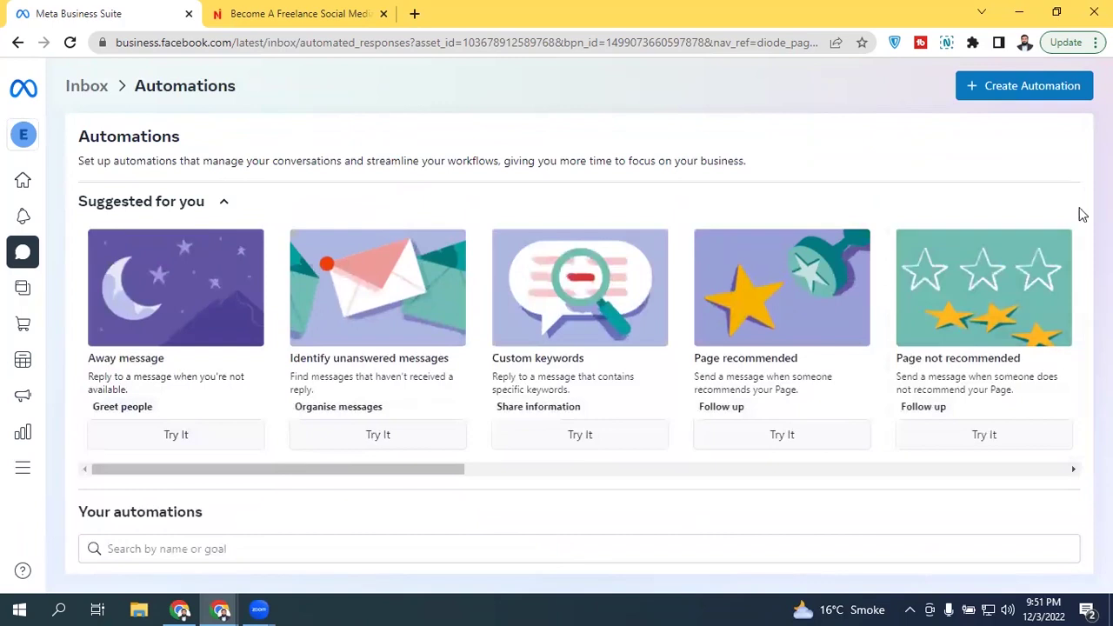
scroll(1083, 214, down, 2)
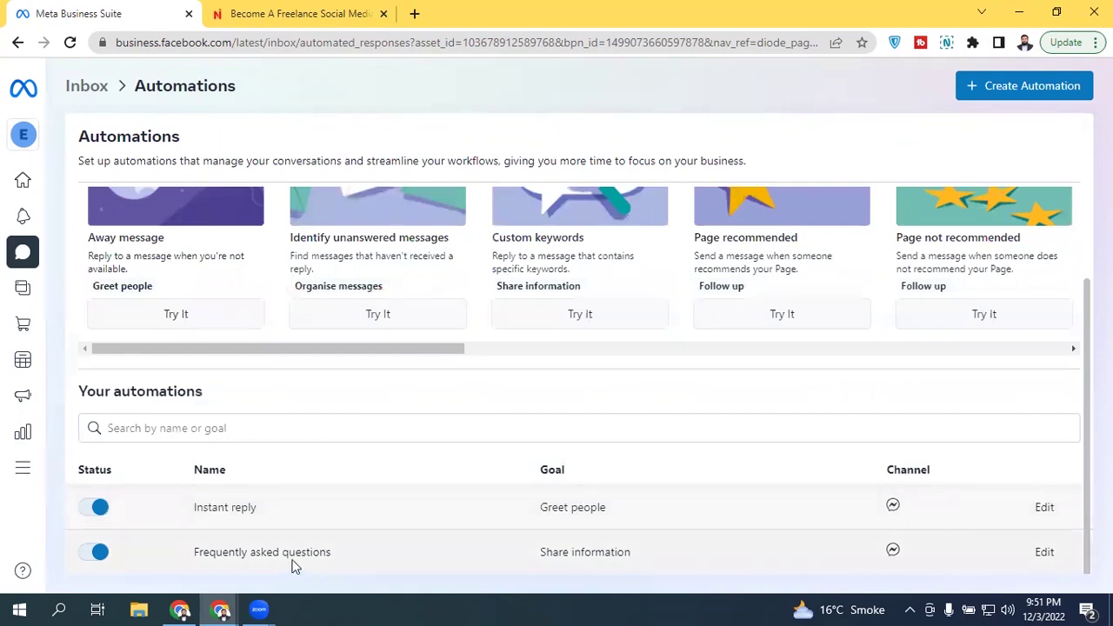
Step: Open the Frequently asked questions automation, add Question 1 and expand its editor
click(1044, 552)
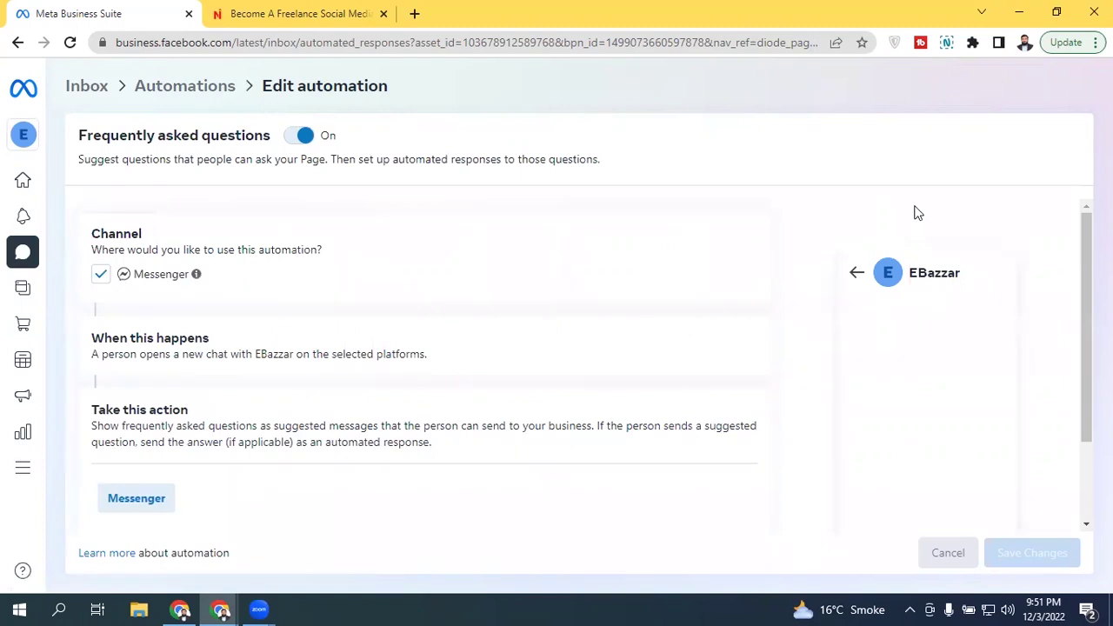
scroll(1083, 357, down, 2)
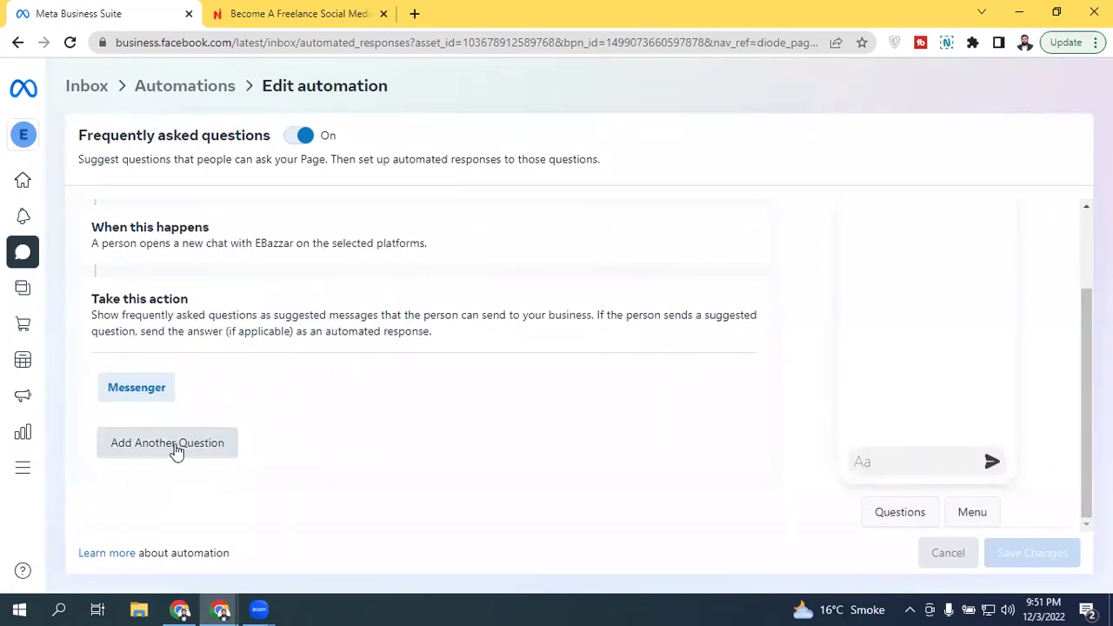
click(177, 451)
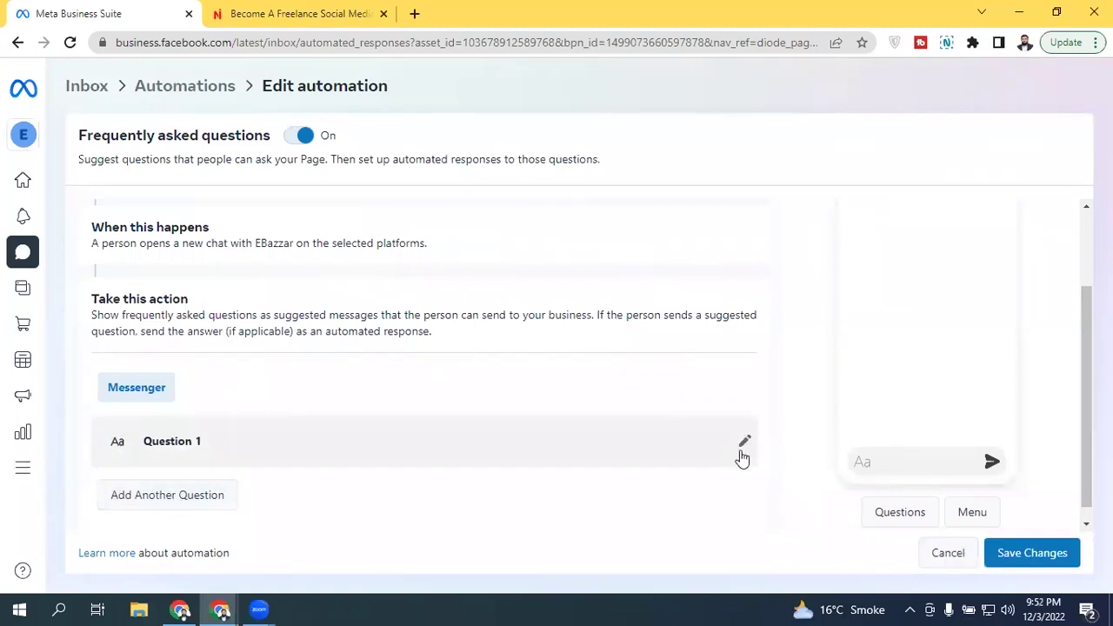
click(745, 445)
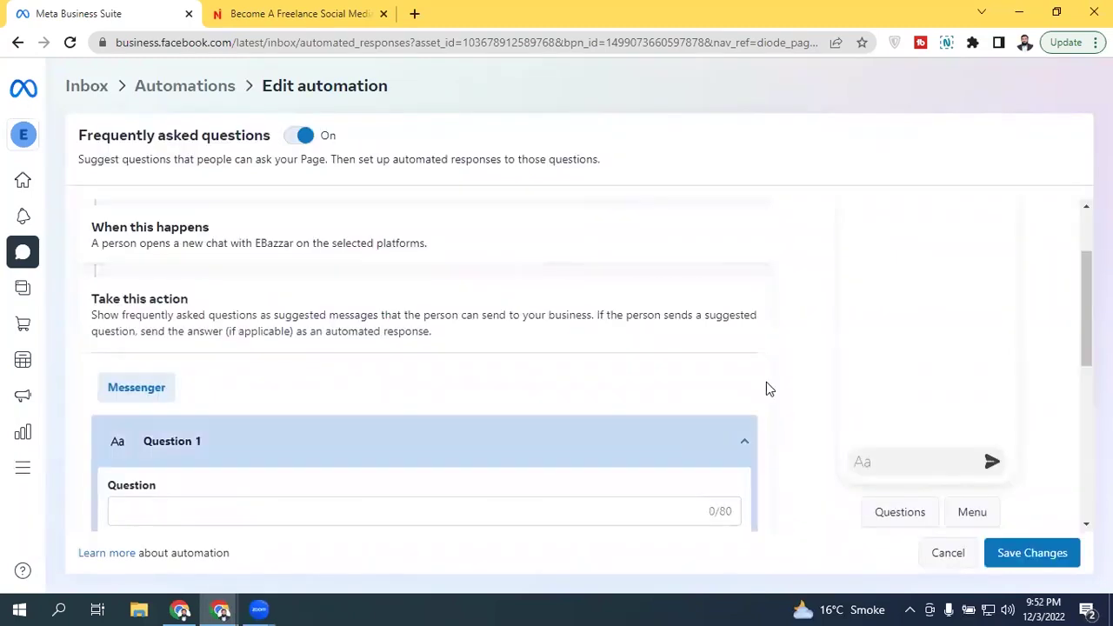
scroll(1083, 276, down, 2)
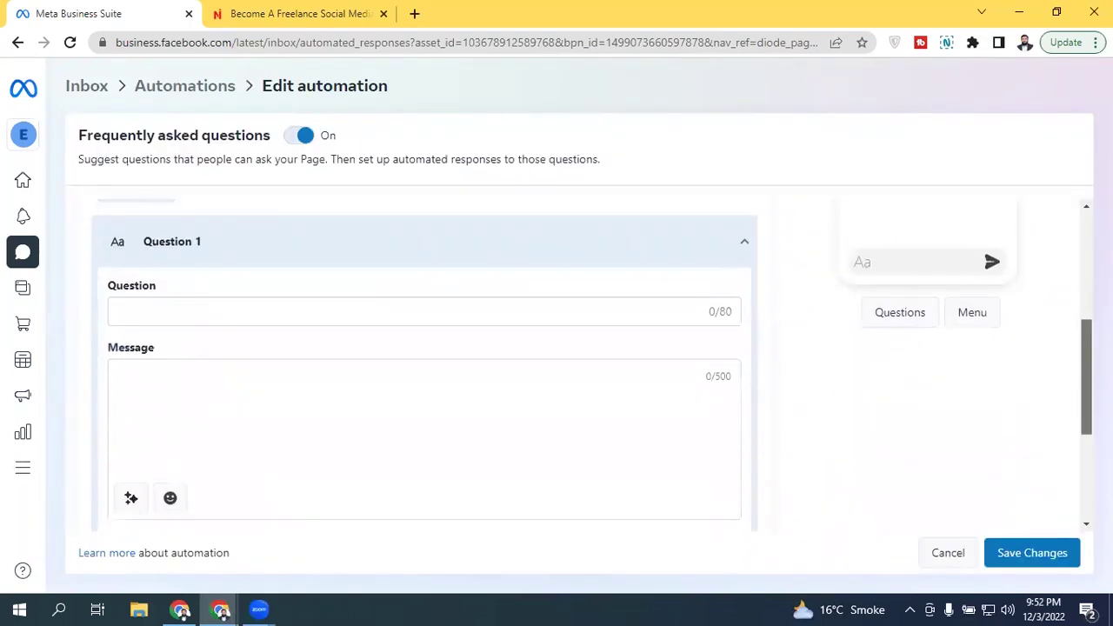
scroll(591, 358, down, 1)
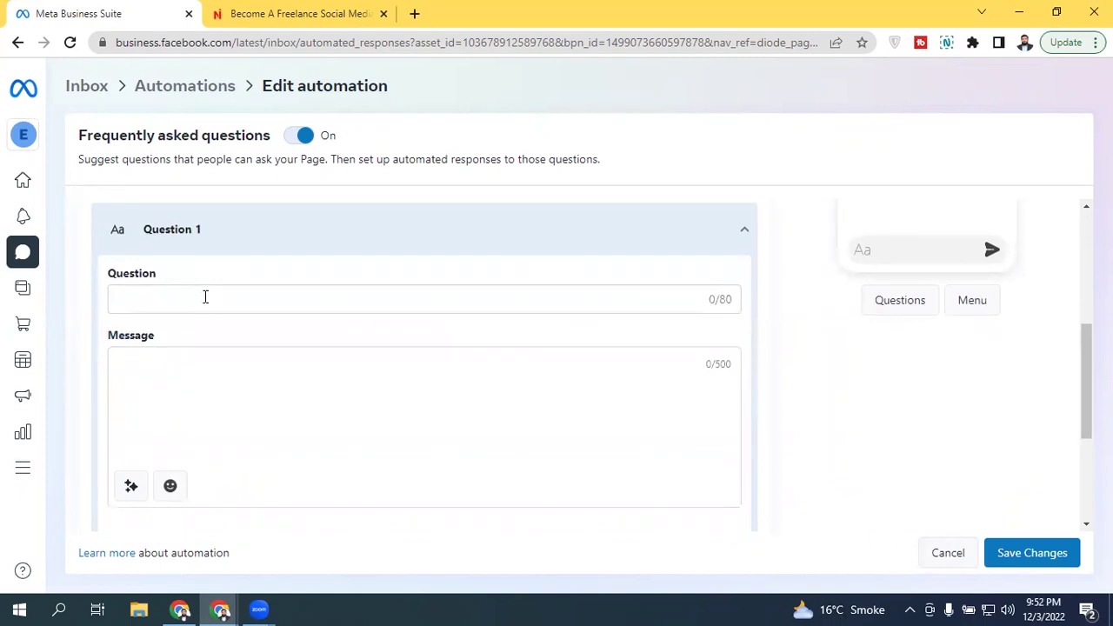
Step: Enter 'What Is The Price of your product or service?' as FAQ Question 1
click(205, 298)
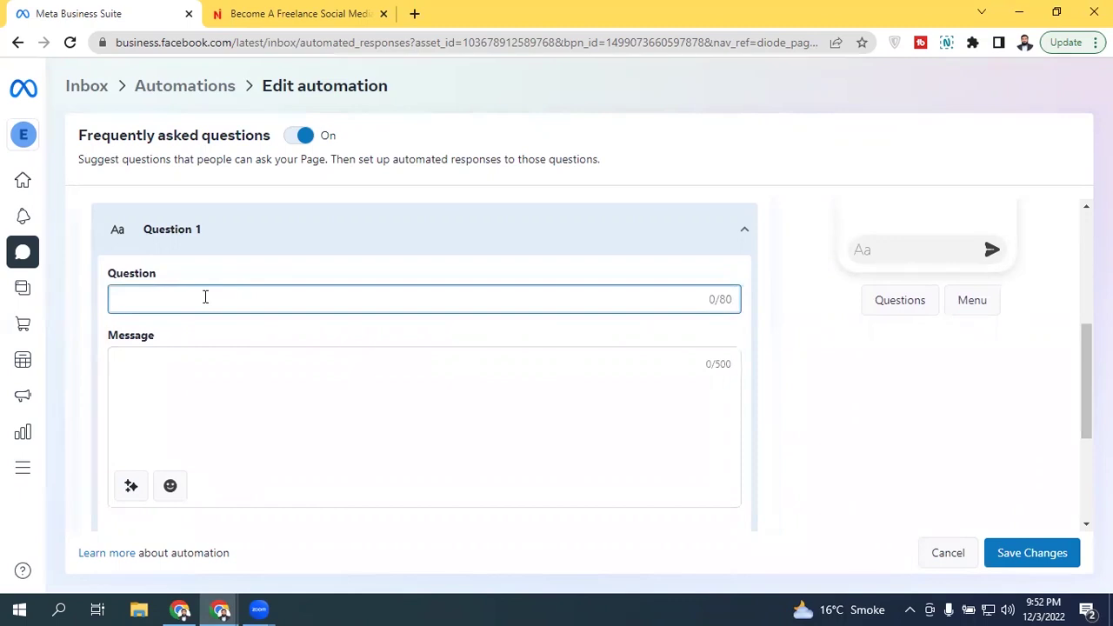
text(W)
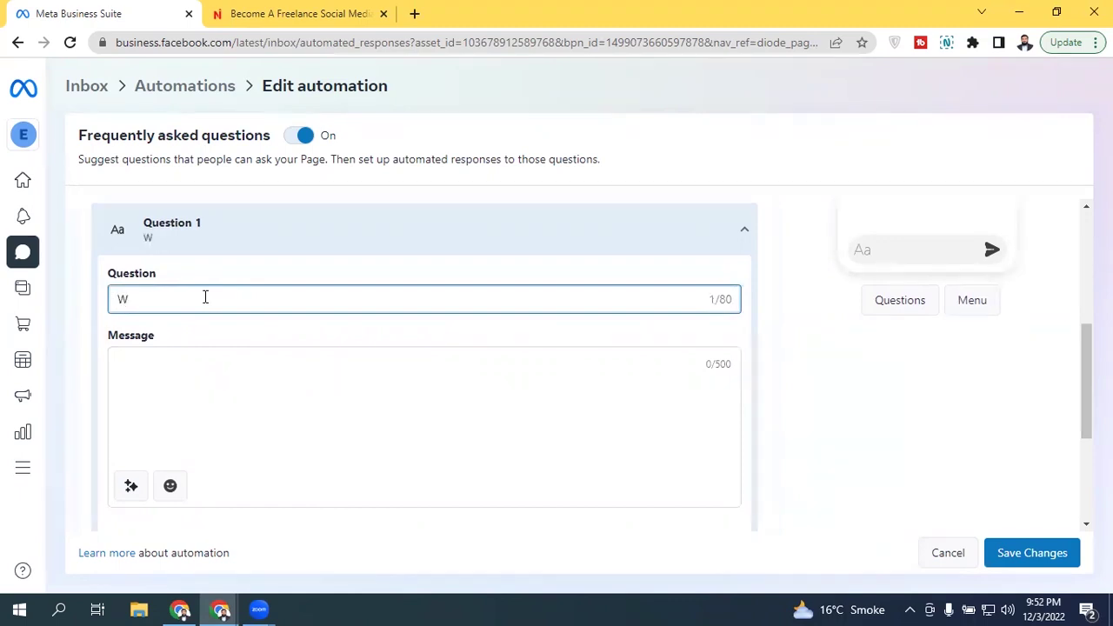
text(hat is)
key(BackSpace)
key(BackSpace)
key(BackSpace)
text(Is Price)
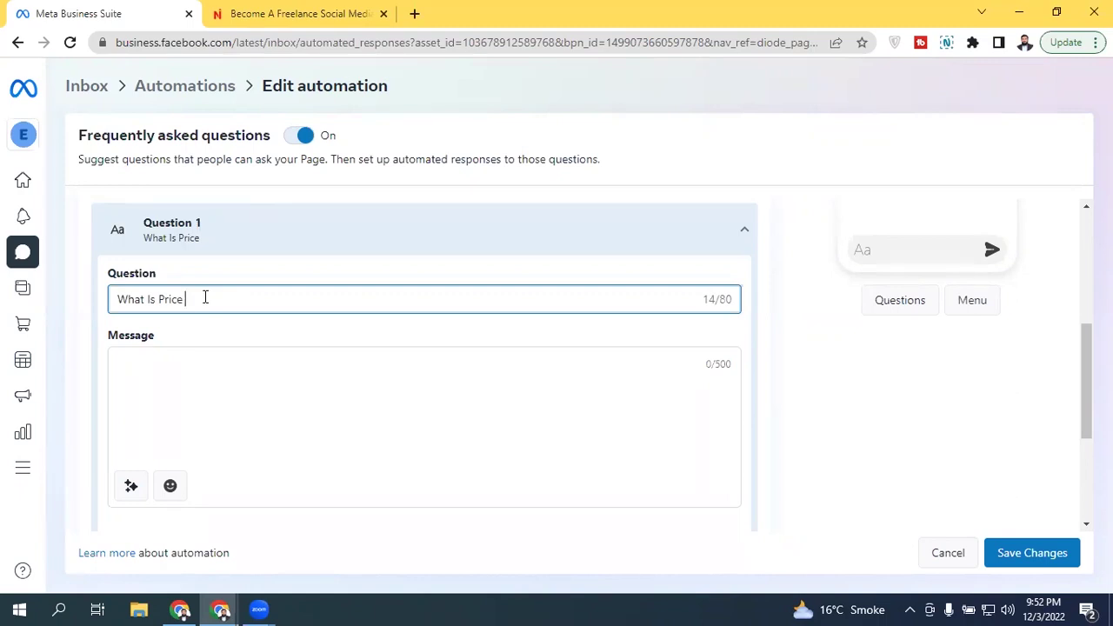
key(BackSpace)
key(BackSpace)
key(BackSpace)
key(BackSpace)
key(BackSpace)
key(BackSpace)
text(The Pri)
key(BackSpace)
key(BackSpace)
text(rice of )
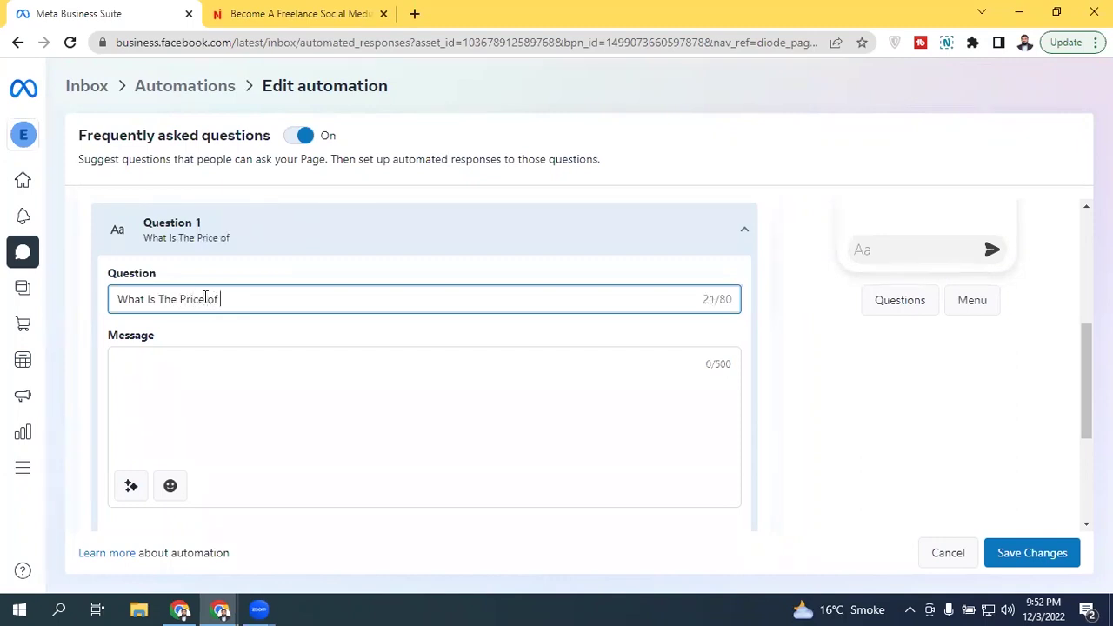
text(your product)
key(BackSpace)
text(or servic)
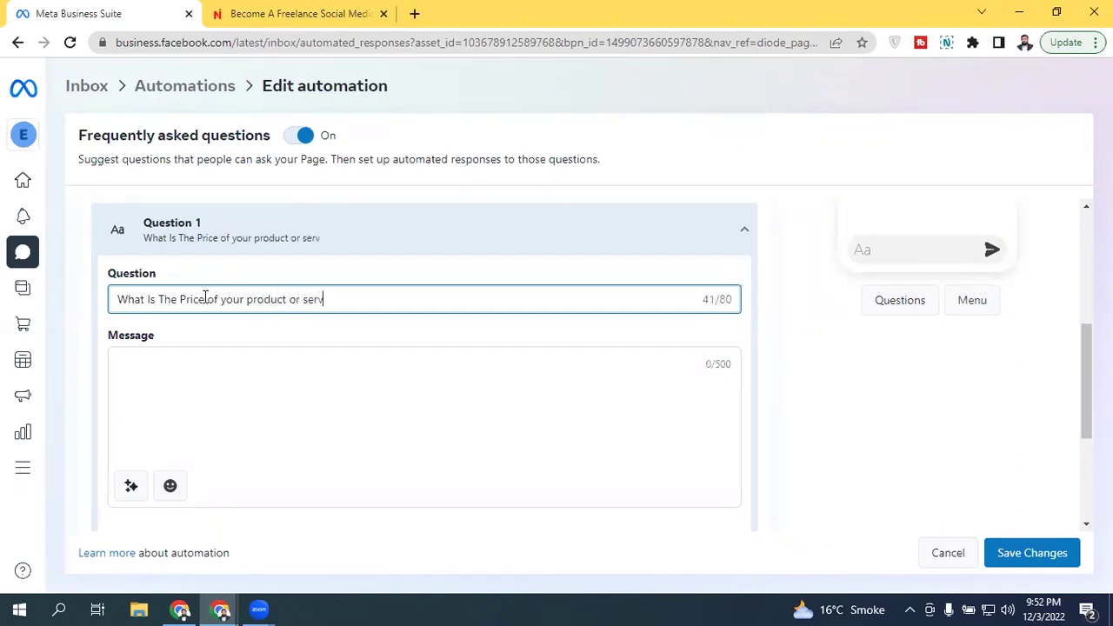
key(BackSpace)
text(ce?)
click(218, 392)
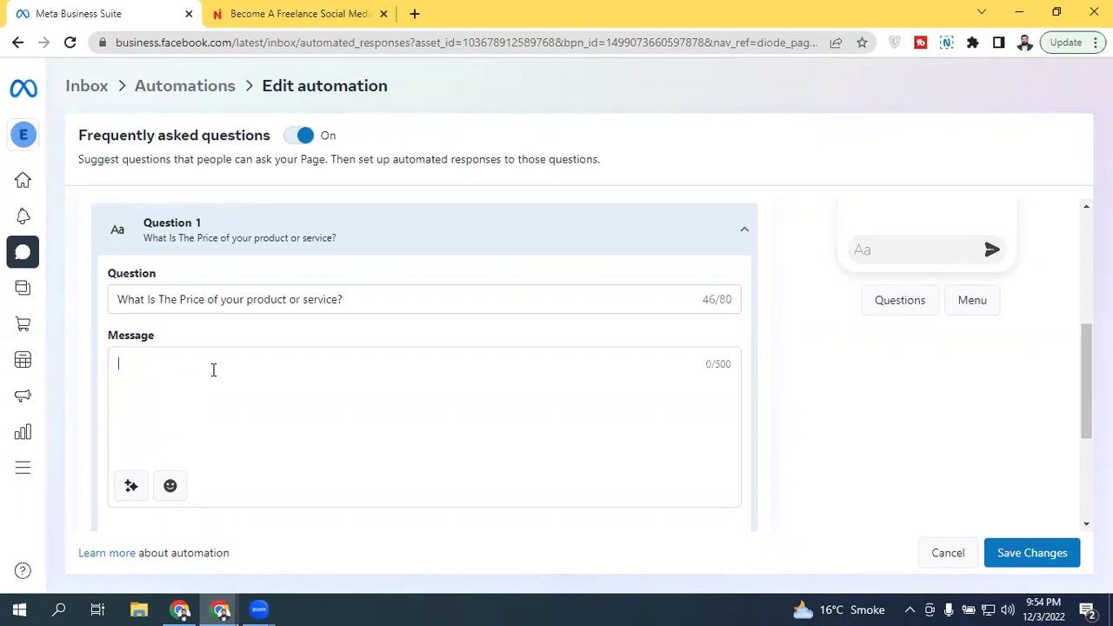
Step: Collapse Question 1 and add two more FAQ questions
click(744, 230)
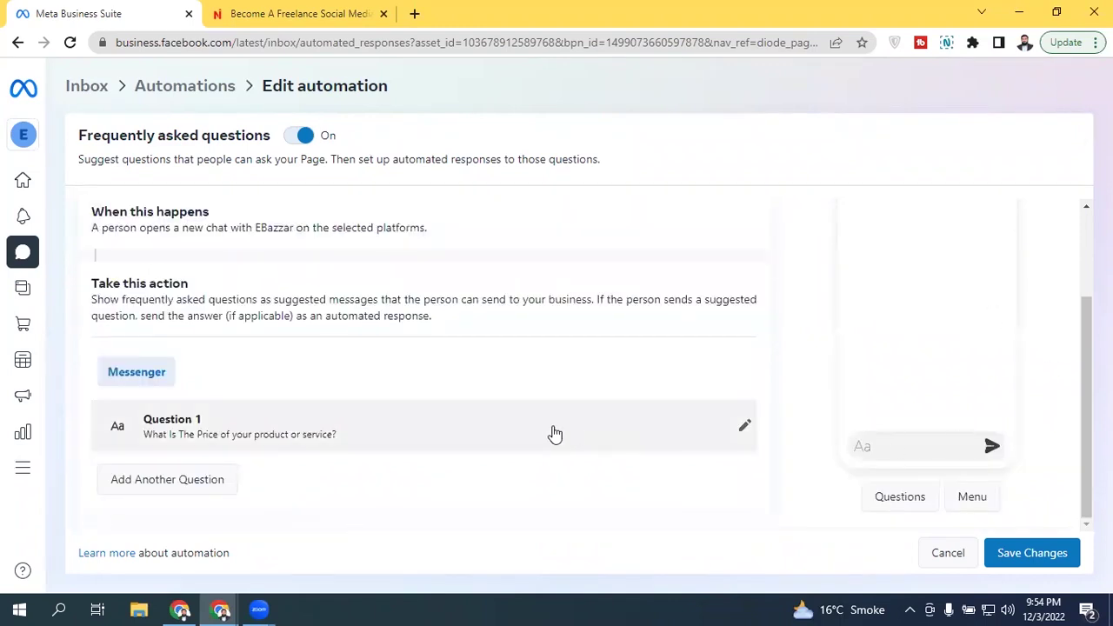
click(218, 483)
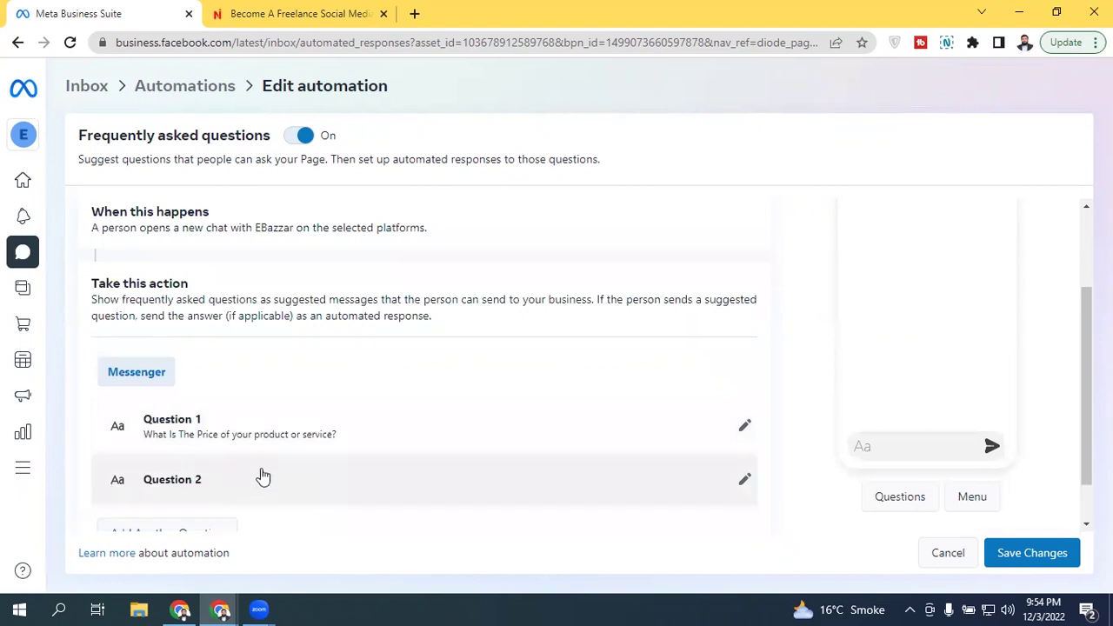
scroll(1061, 329, down, 1)
click(156, 477)
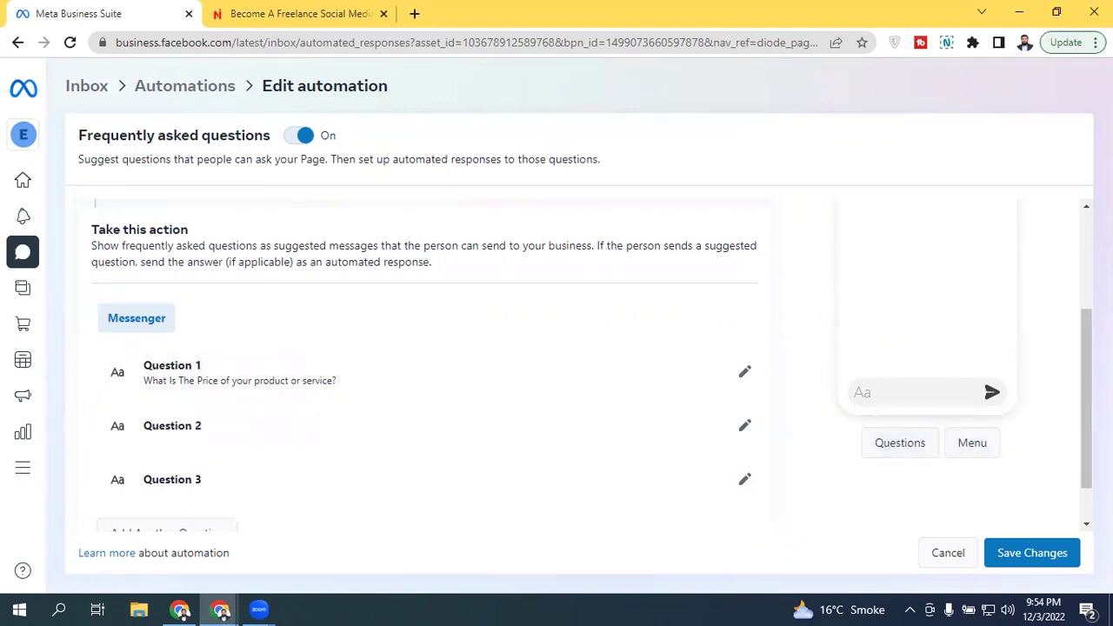
Step: Delete the extra third question and open Question 2 for editing
drag(1085, 365, 1081, 400)
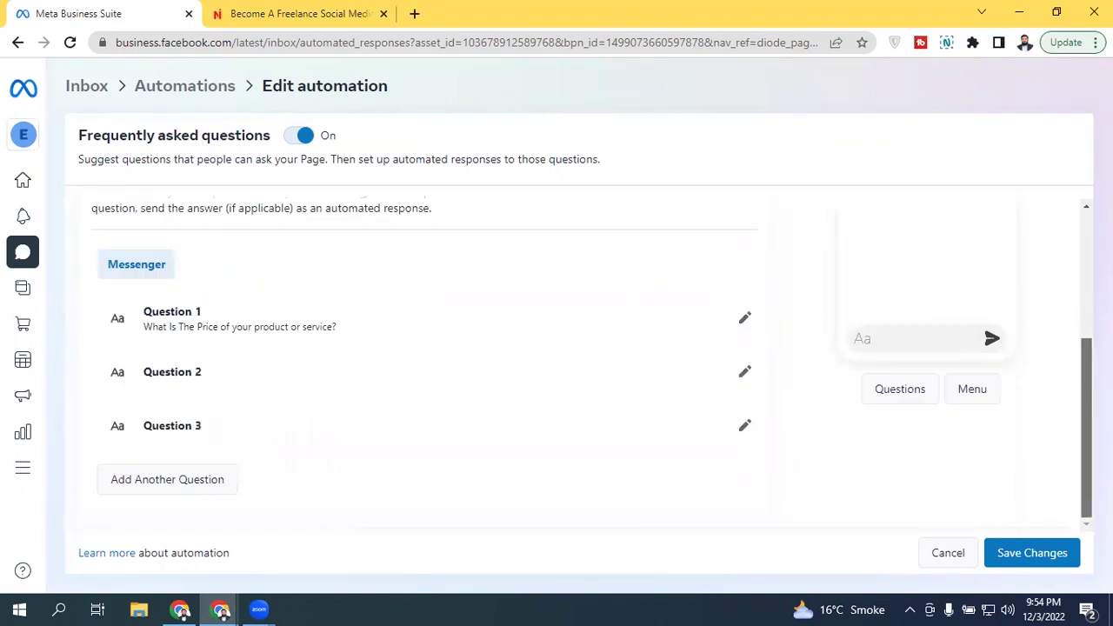
scroll(1082, 413, up, 1)
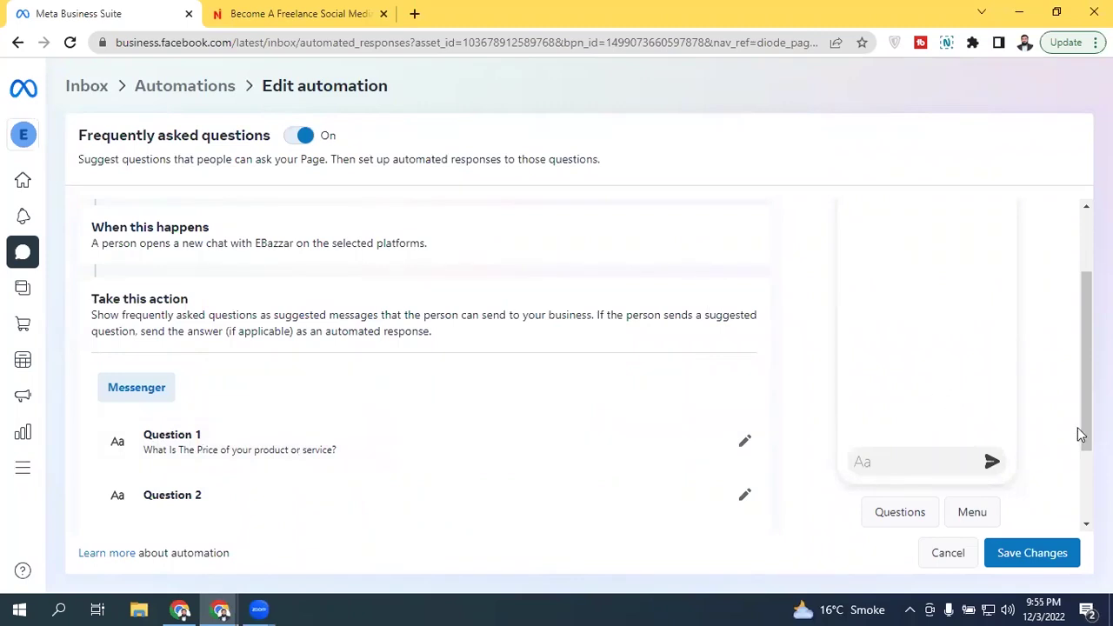
drag(1085, 365, 1078, 228)
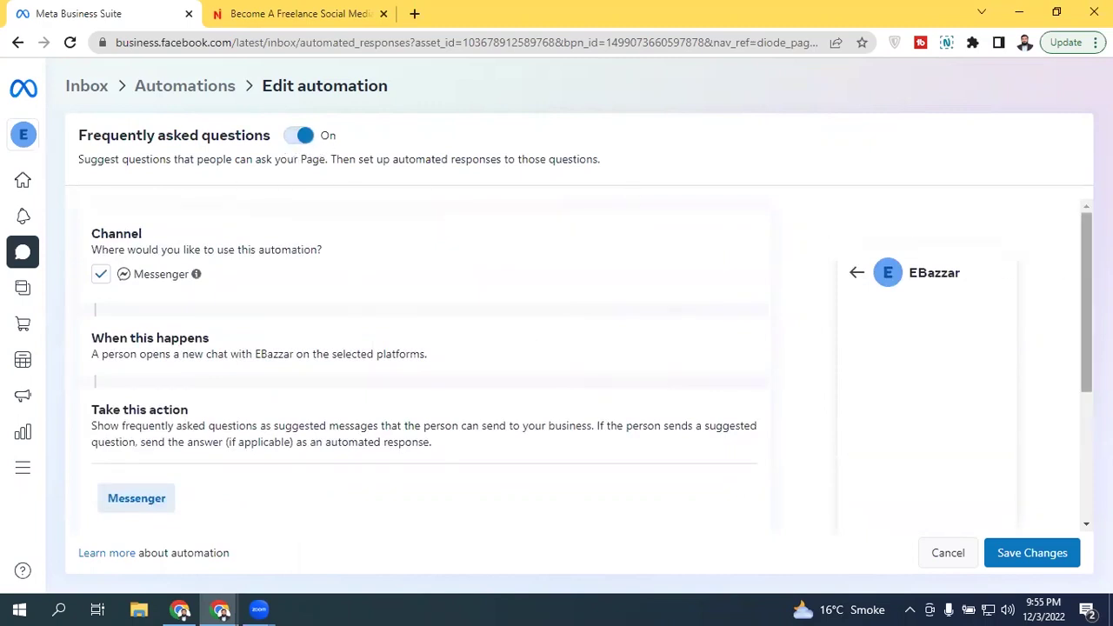
drag(1085, 269, 1085, 395)
click(701, 380)
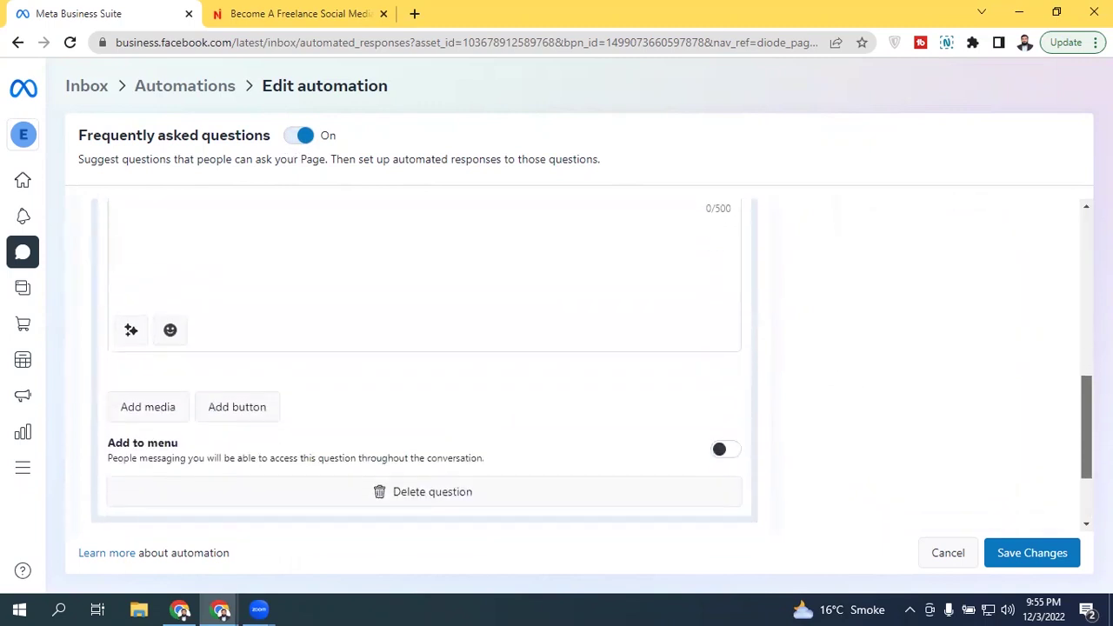
click(474, 490)
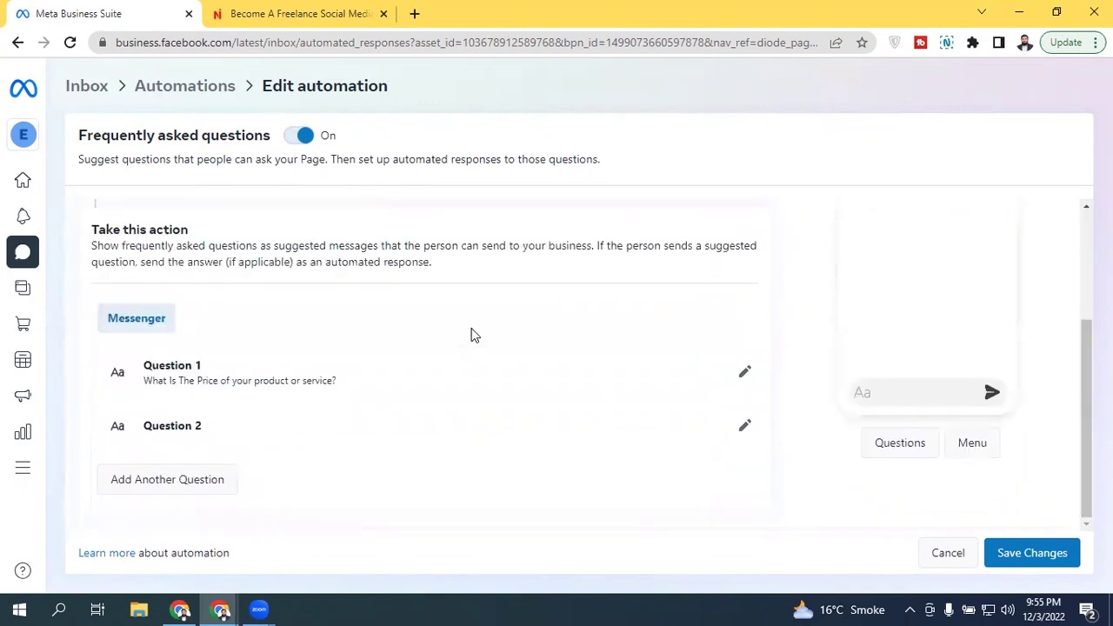
click(743, 427)
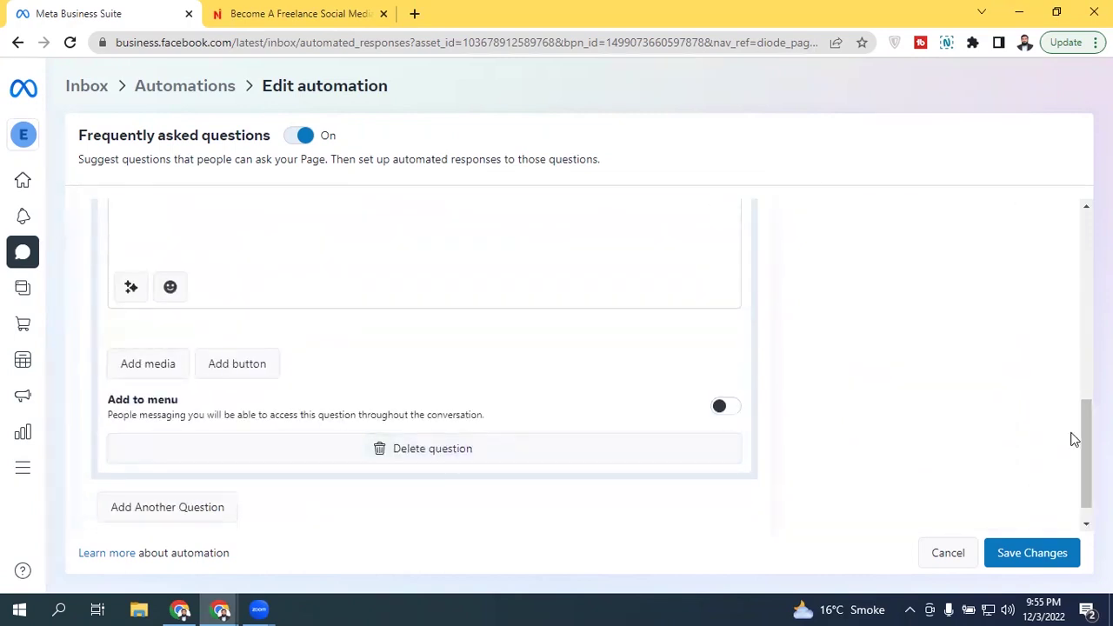
drag(1085, 442, 1085, 404)
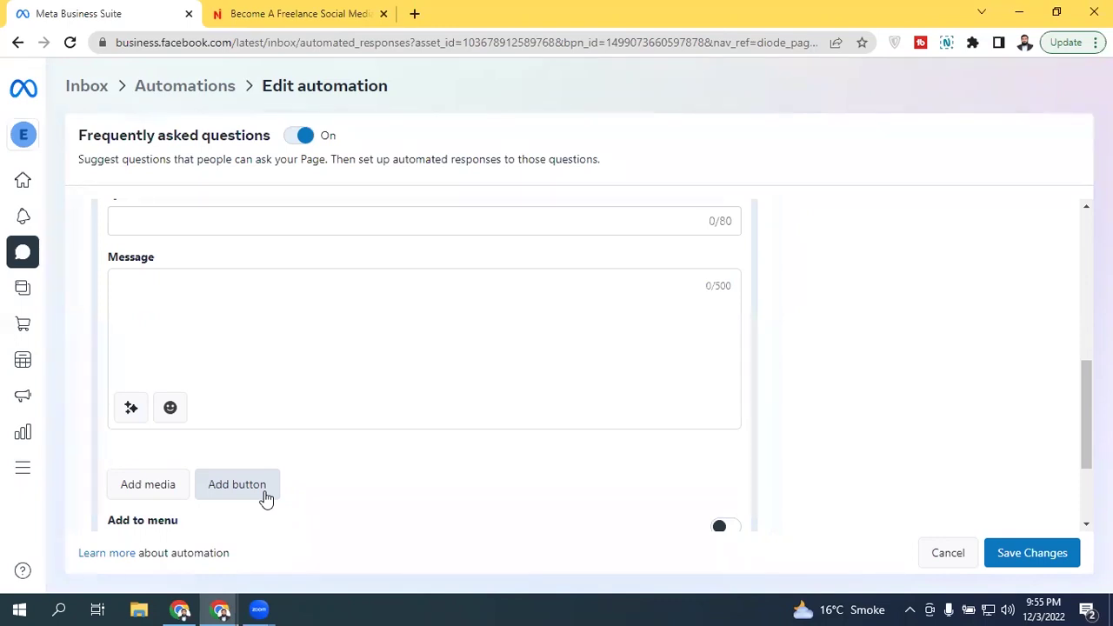
Step: Add a link button to the empty Question 2, then delete that question
click(266, 497)
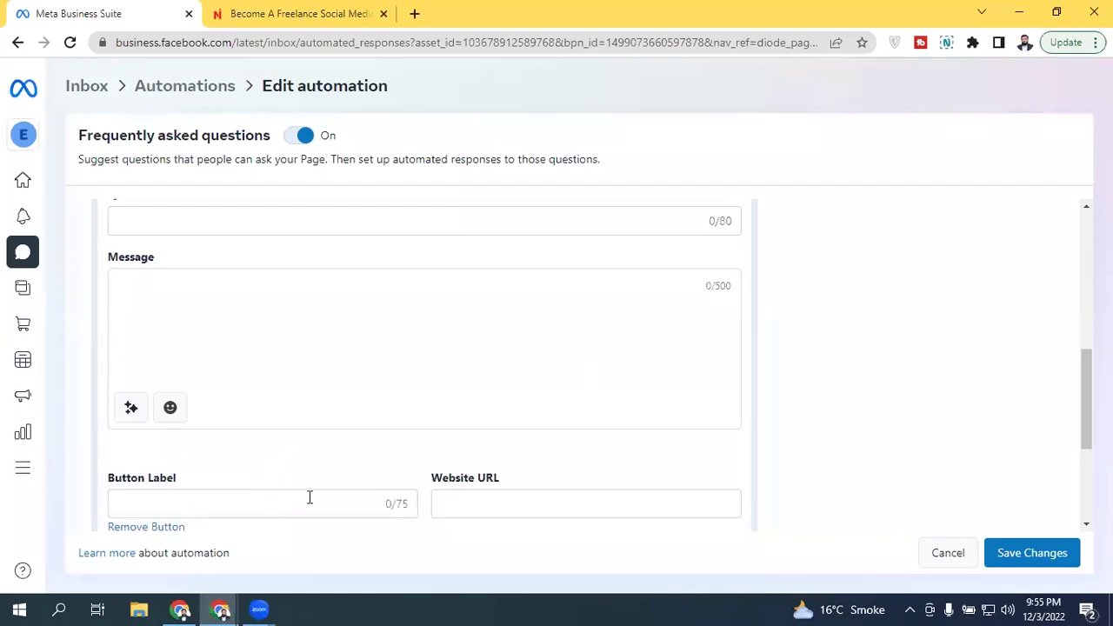
click(512, 501)
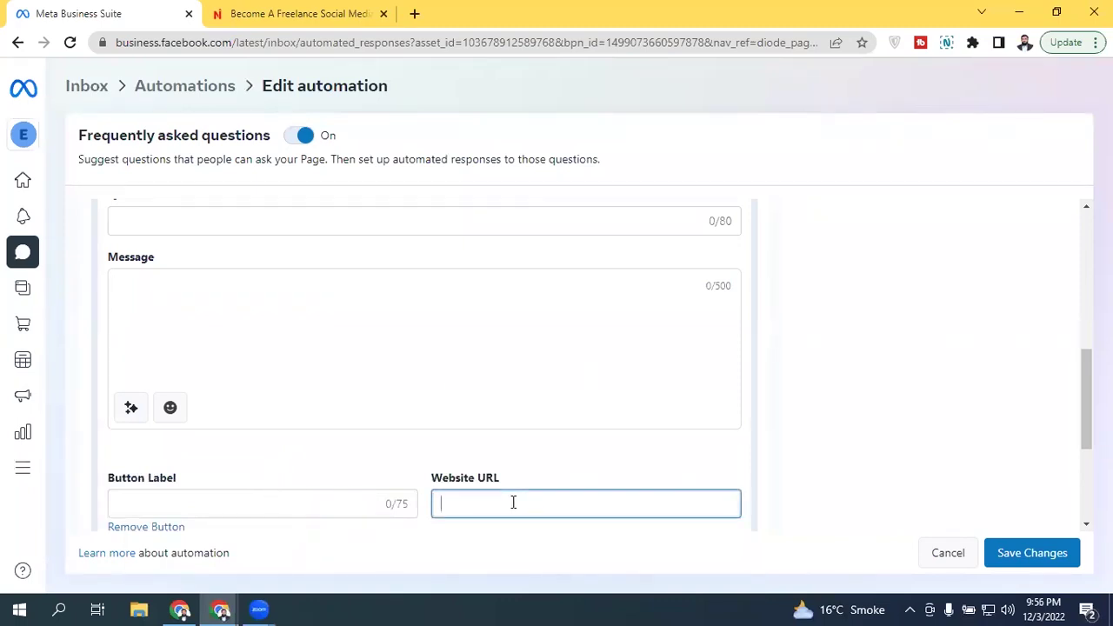
click(229, 504)
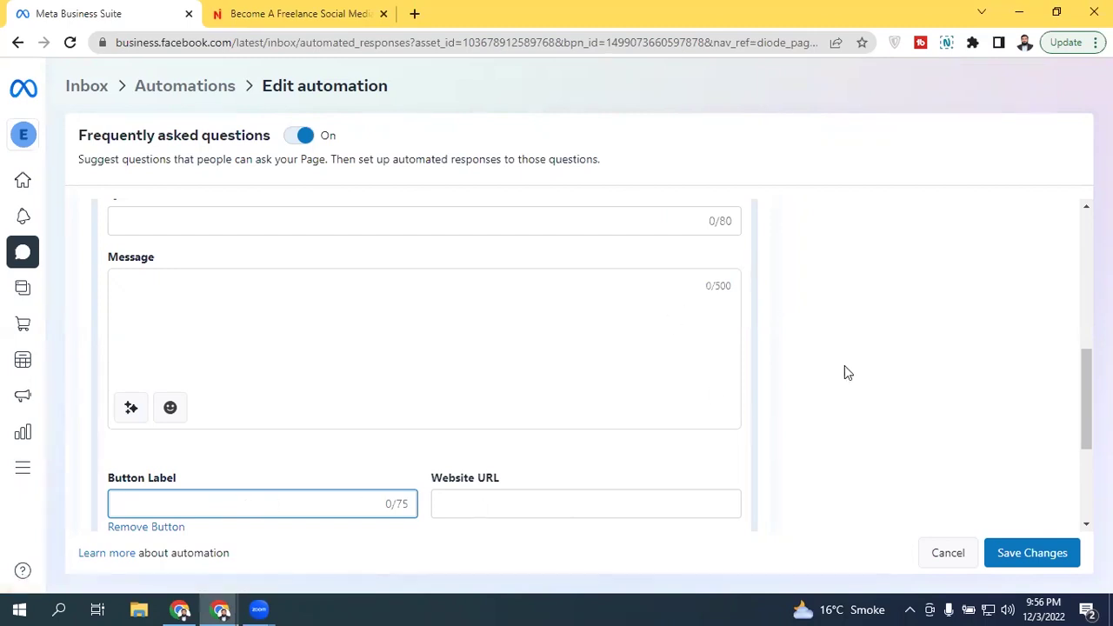
drag(1086, 368, 820, 446)
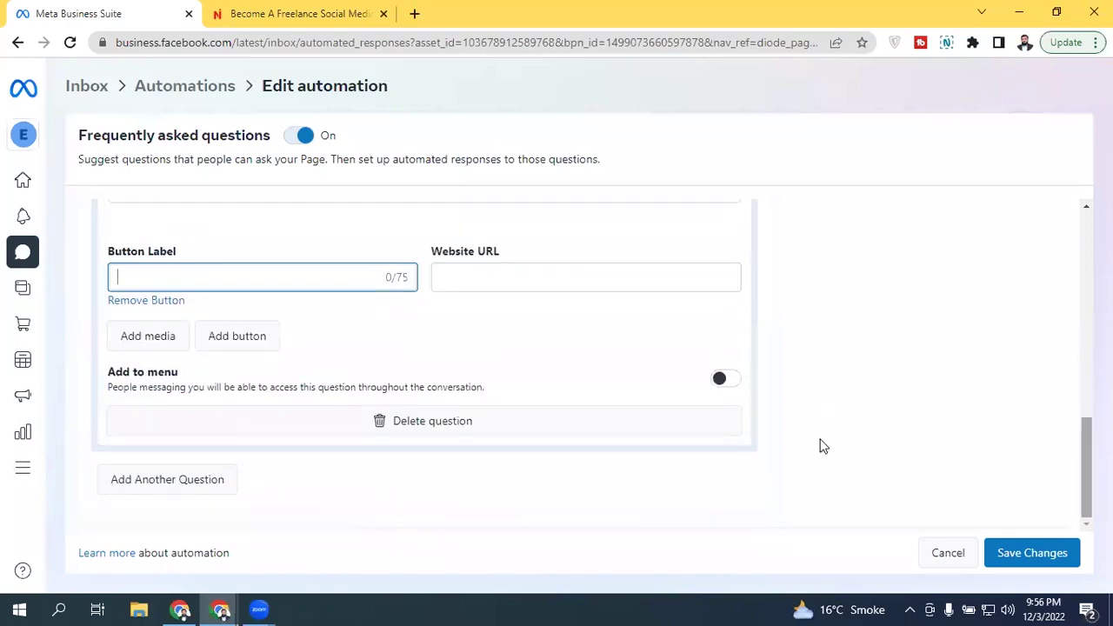
click(505, 423)
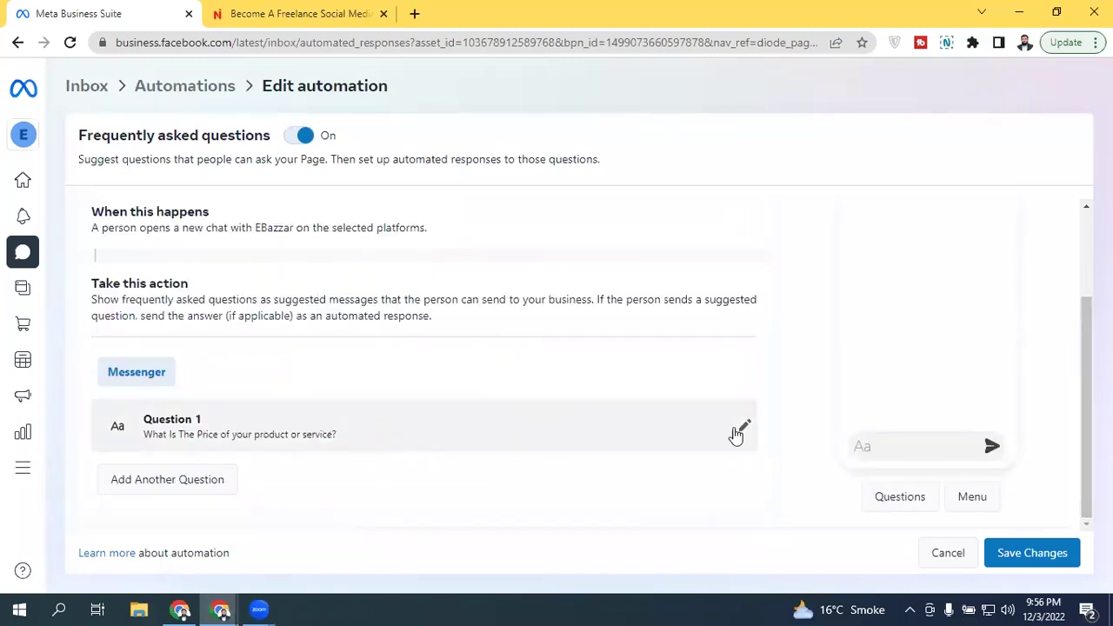
click(1038, 550)
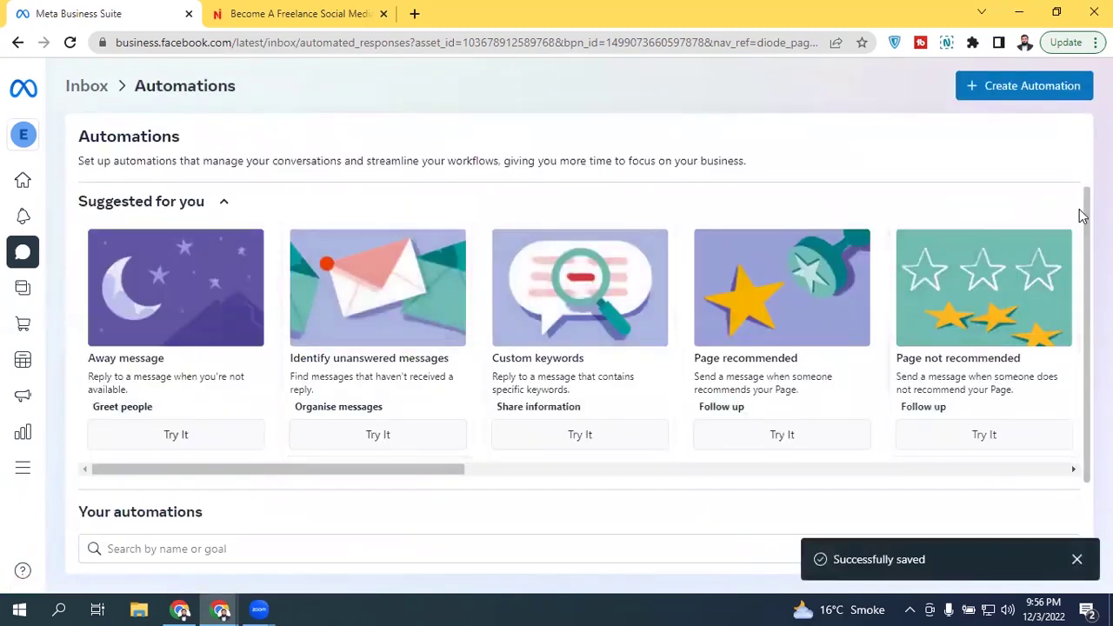
scroll(343, 459, down, 2)
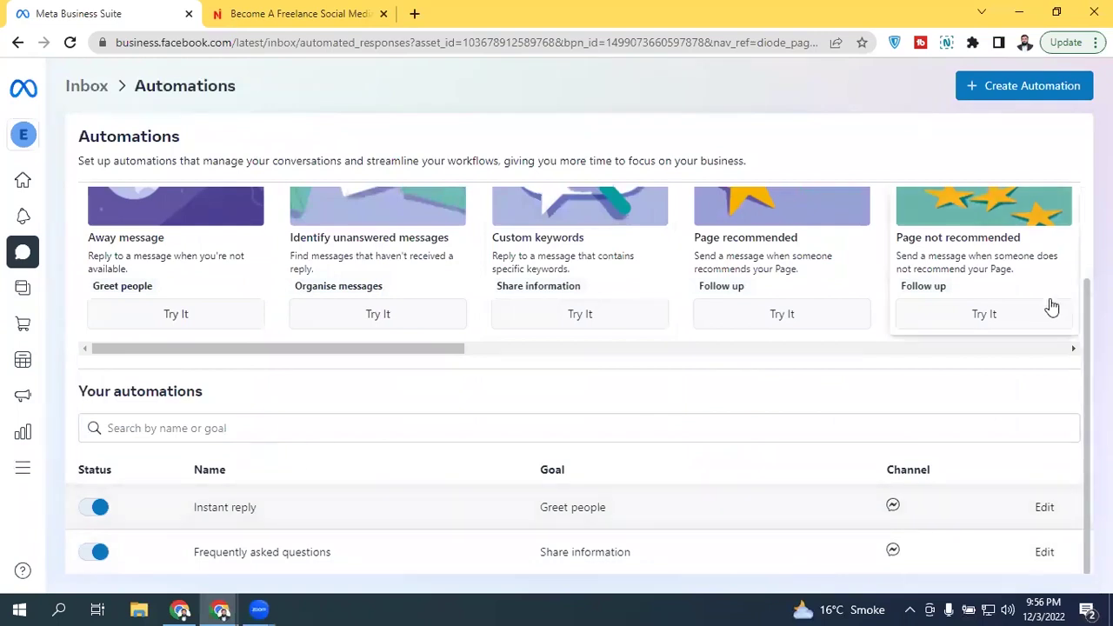
scroll(1048, 305, up, 2)
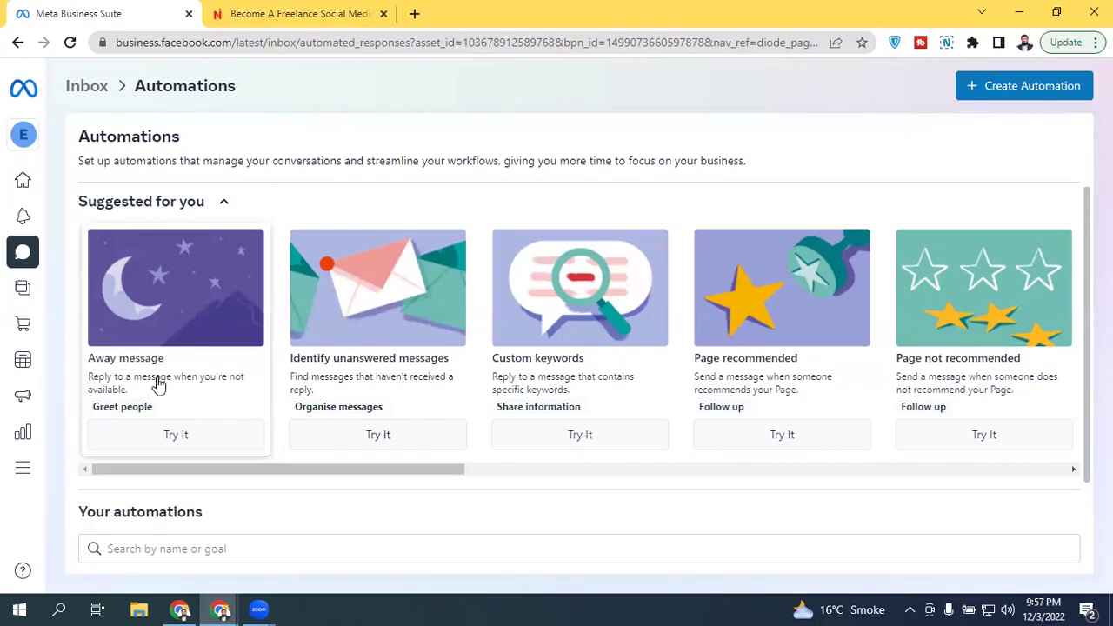
drag(378, 473, 740, 474)
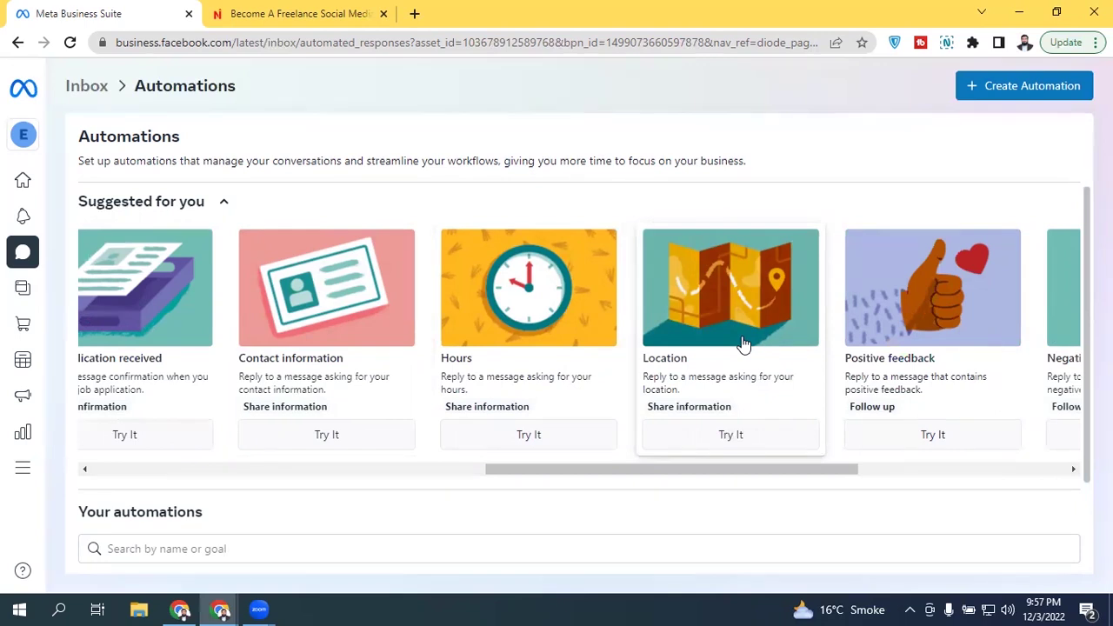
click(512, 287)
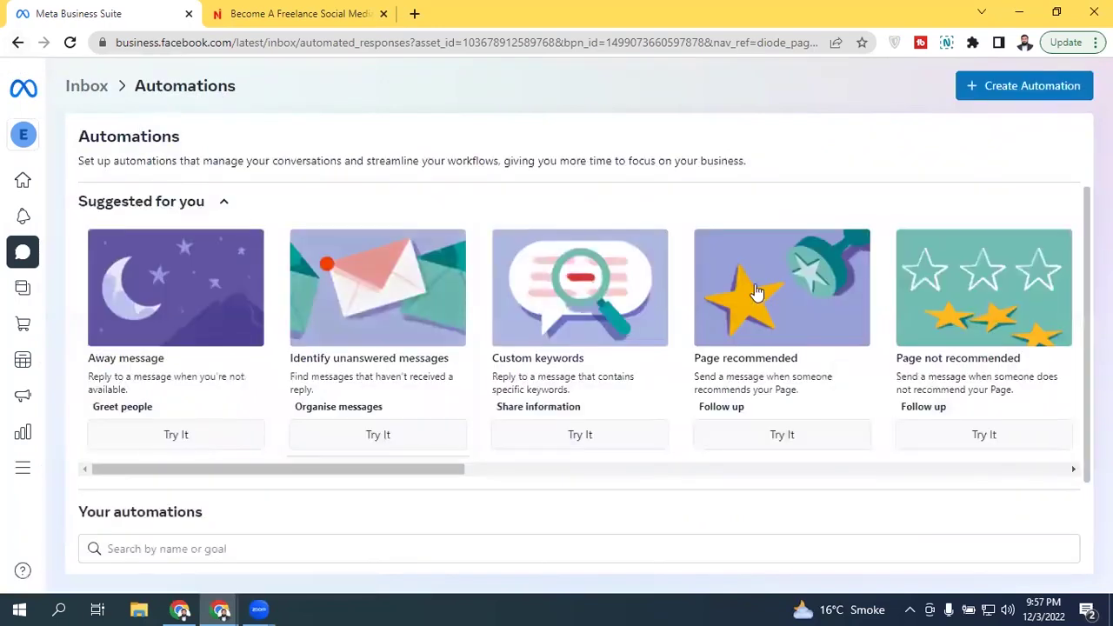
drag(376, 470, 145, 470)
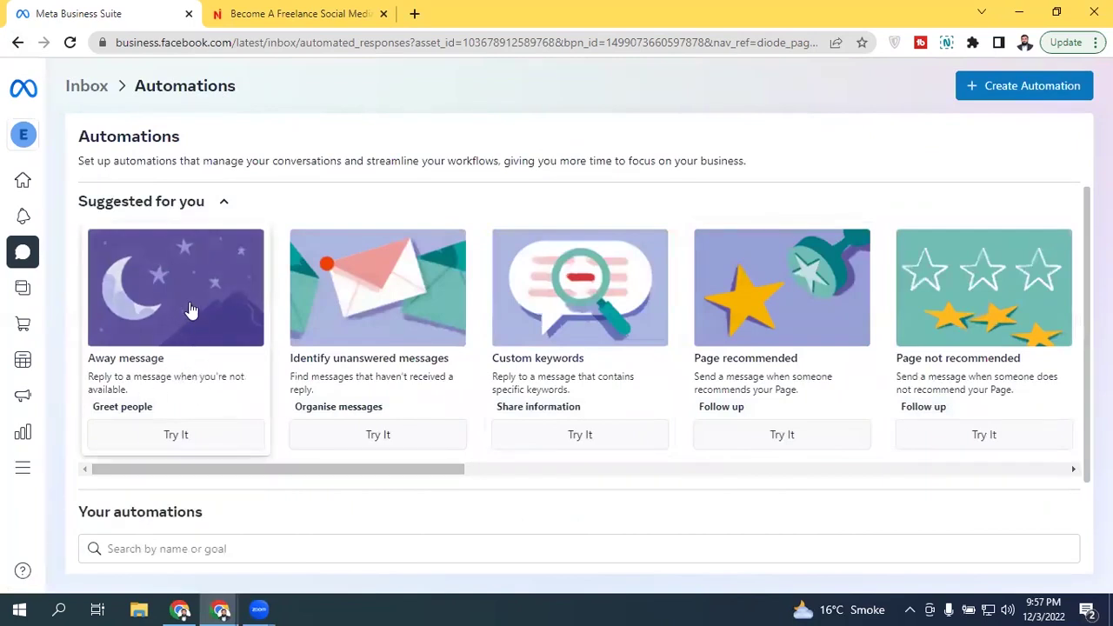
drag(383, 475, 770, 469)
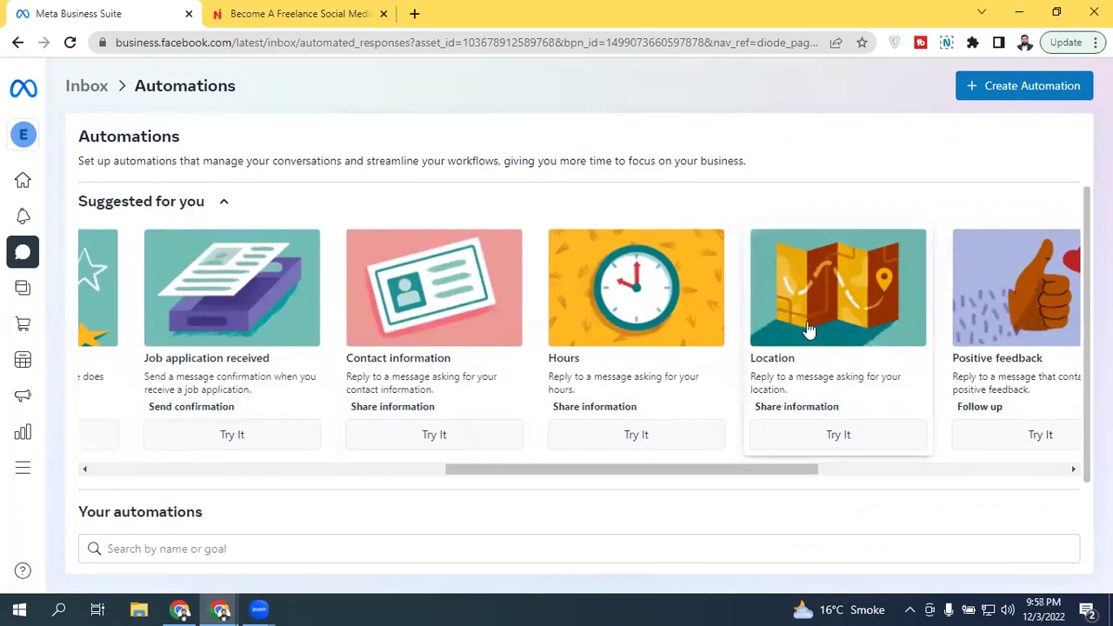
drag(747, 471, 1023, 466)
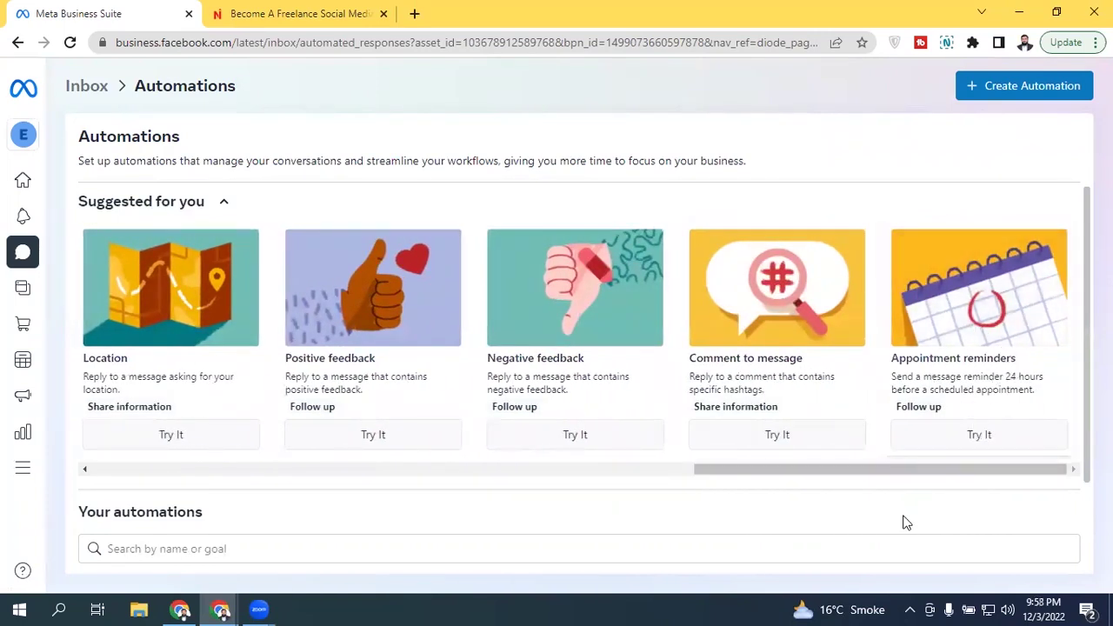
drag(857, 473, 252, 470)
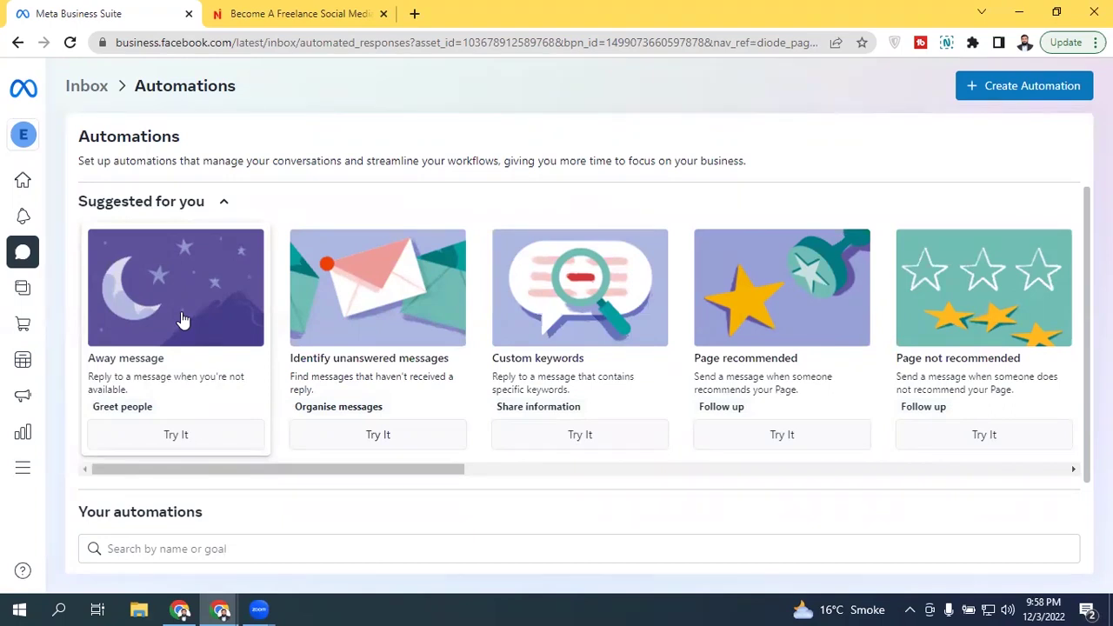
Step: Open the Away message automation and tick Messenger as its channel
click(180, 318)
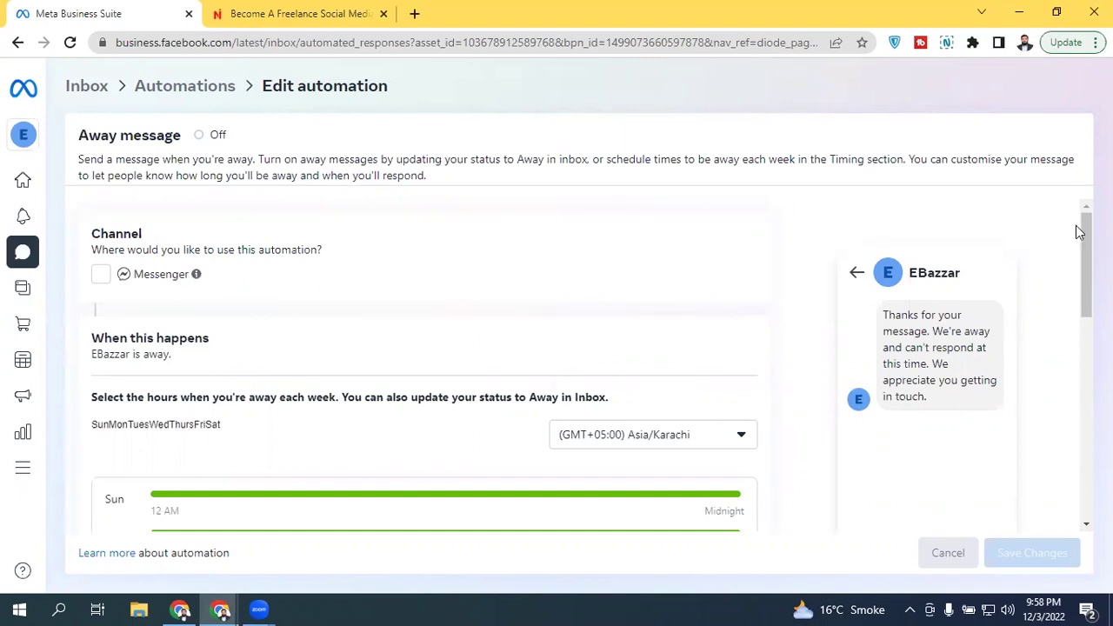
scroll(1078, 261, down, 1)
scroll(1078, 261, up, 1)
click(101, 277)
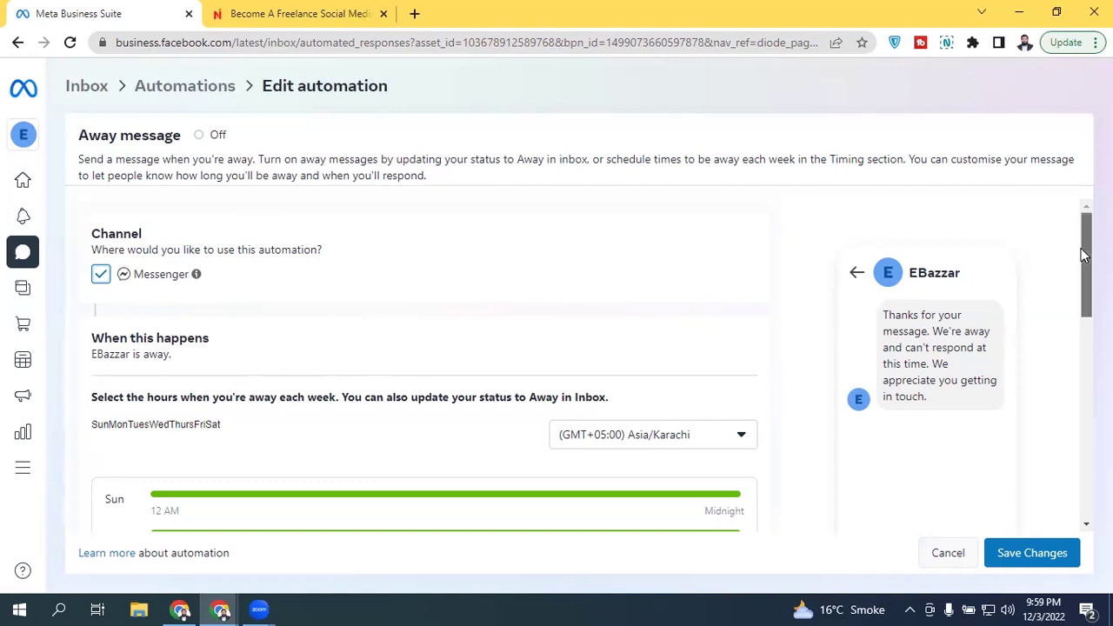
drag(1085, 229, 1084, 298)
scroll(913, 328, up, 1)
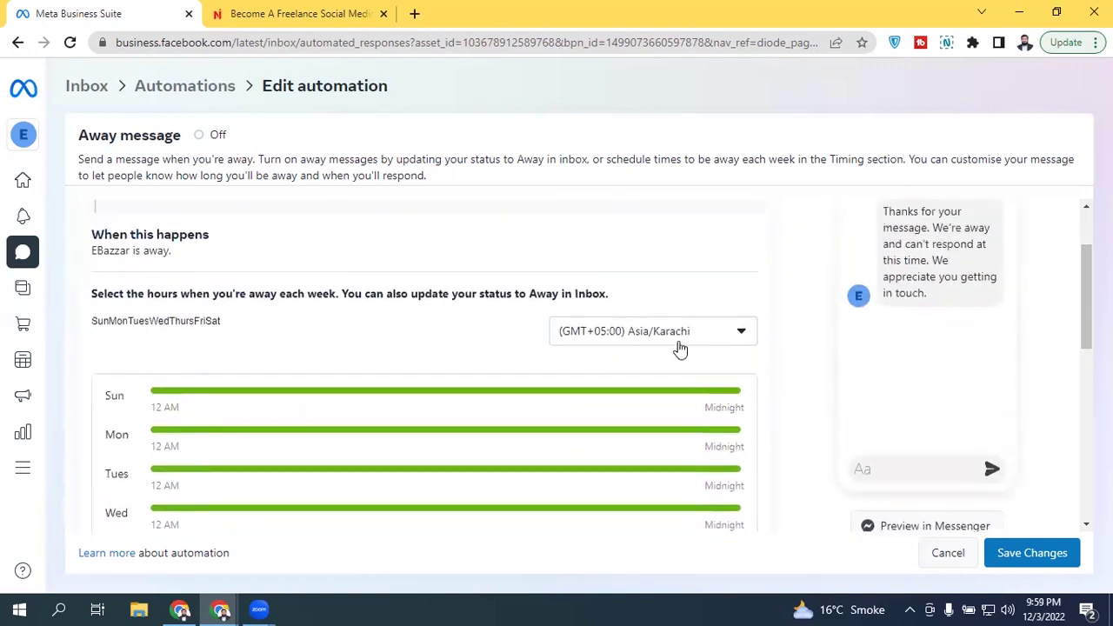
drag(1085, 295, 1080, 338)
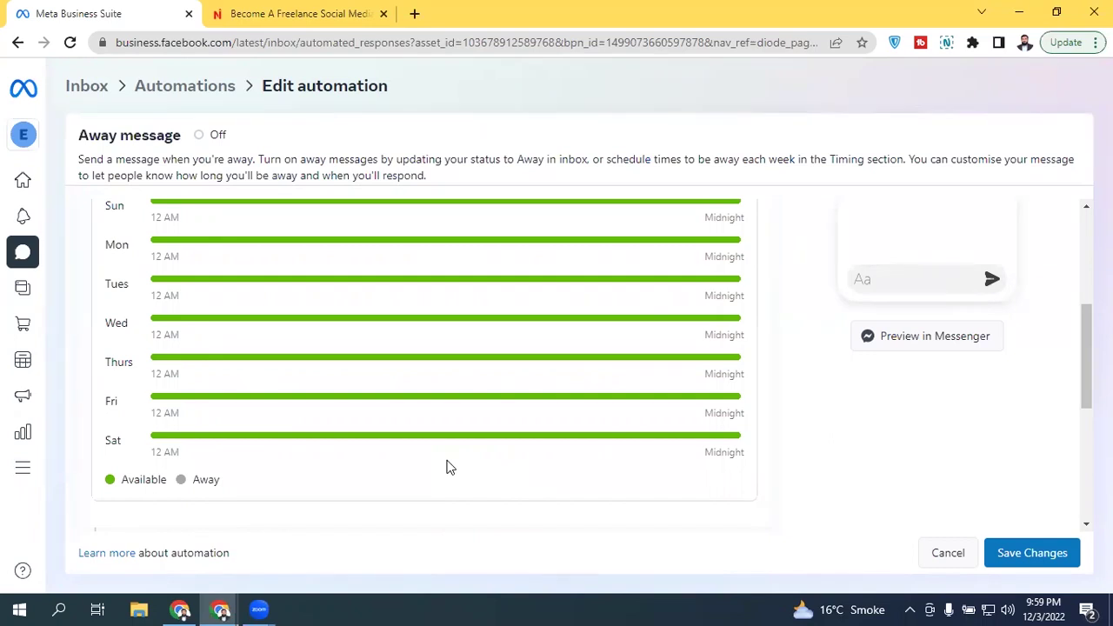
scroll(1086, 348, up, 2)
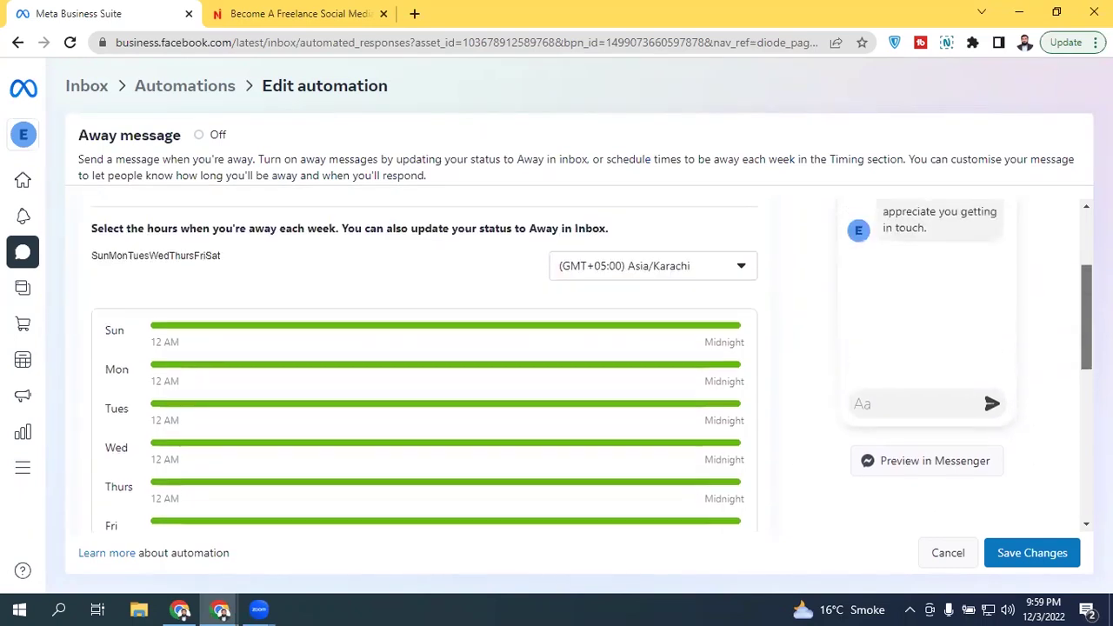
scroll(591, 365, up, 1)
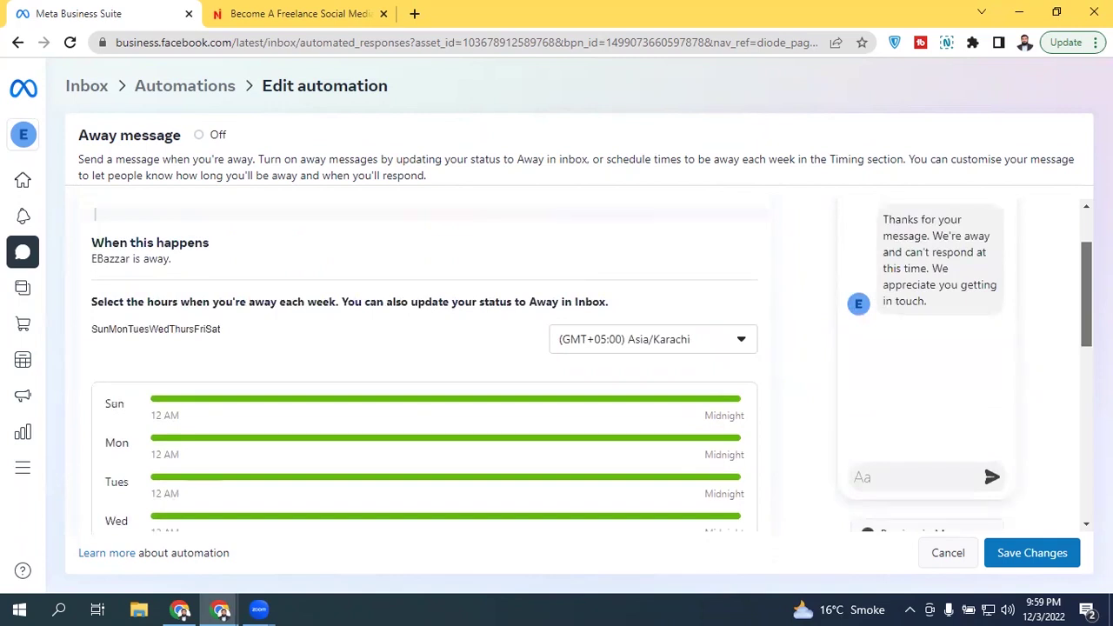
scroll(333, 392, down, 1)
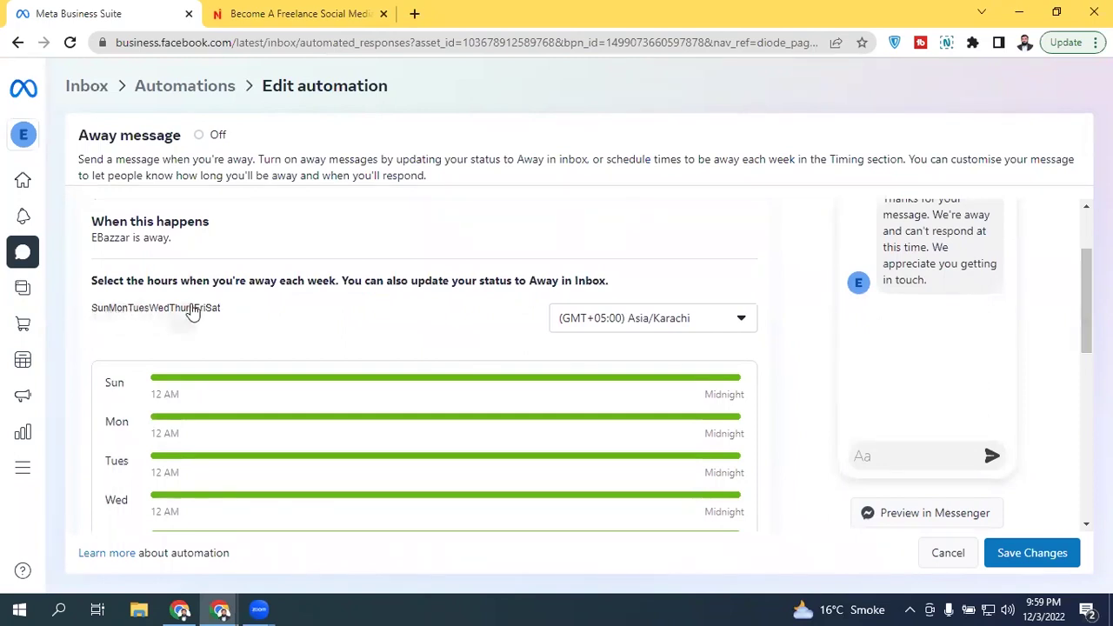
Step: Set Monday's first away period to 00:00–08:45
click(116, 309)
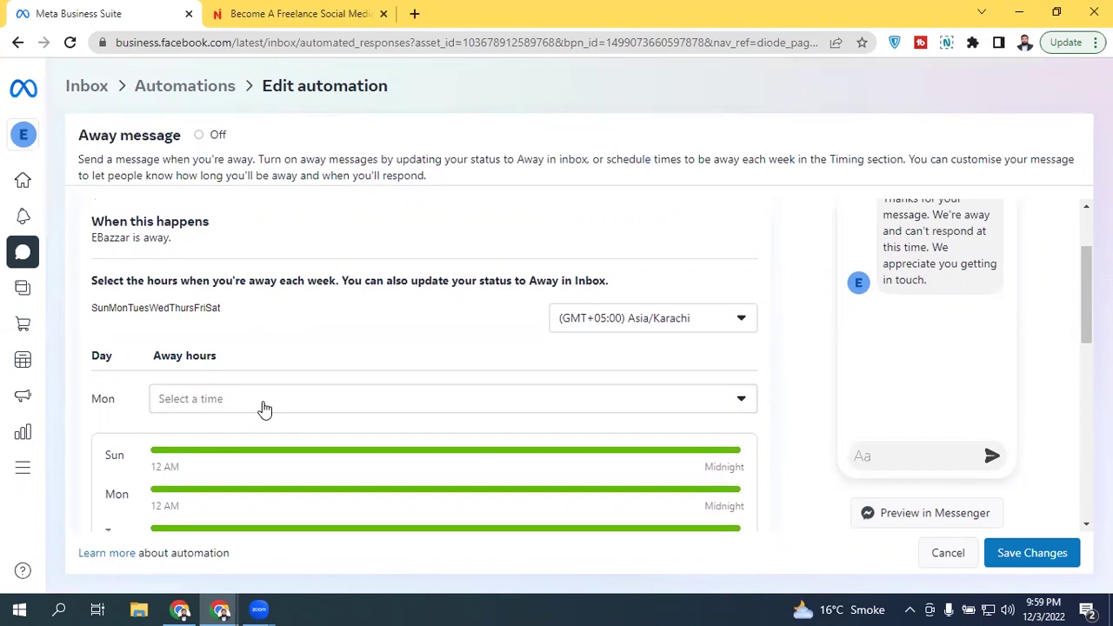
click(264, 405)
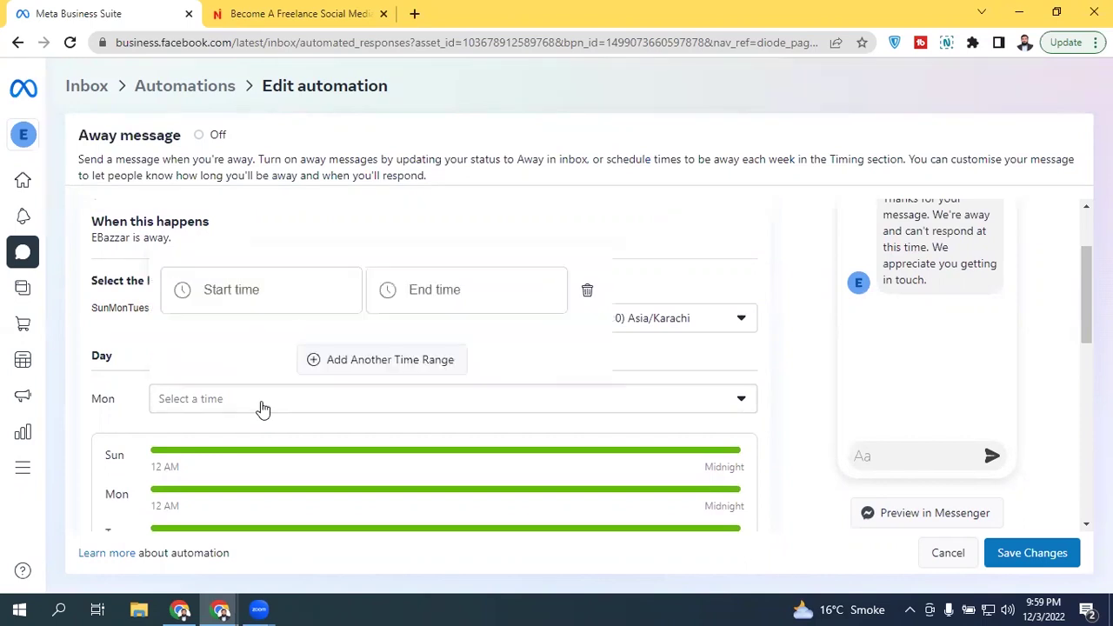
click(231, 293)
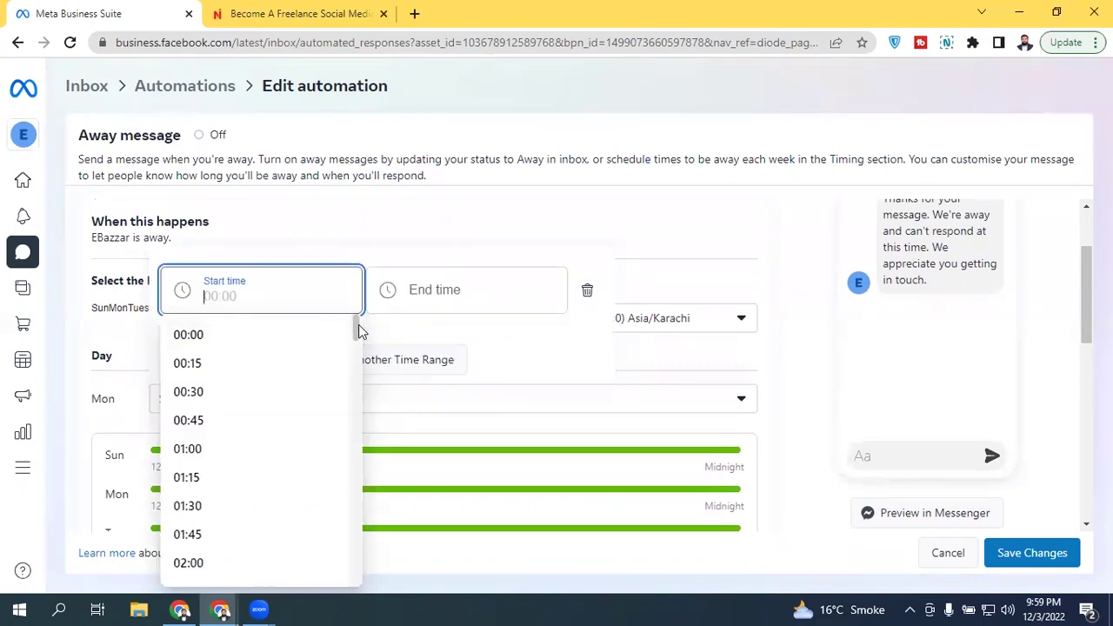
click(236, 341)
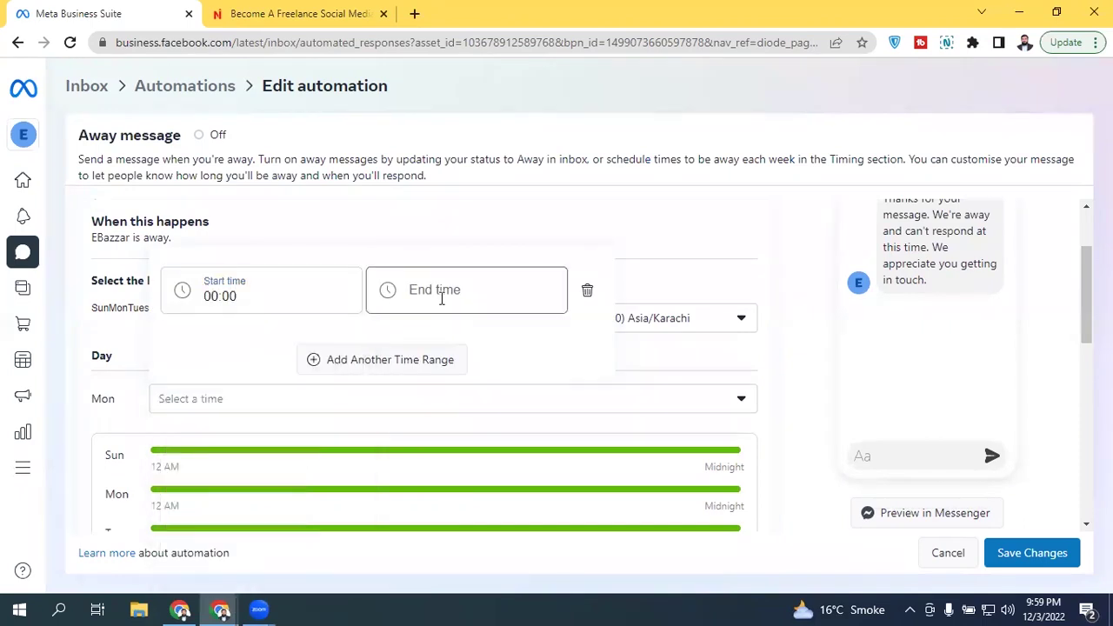
click(443, 293)
drag(561, 328, 561, 424)
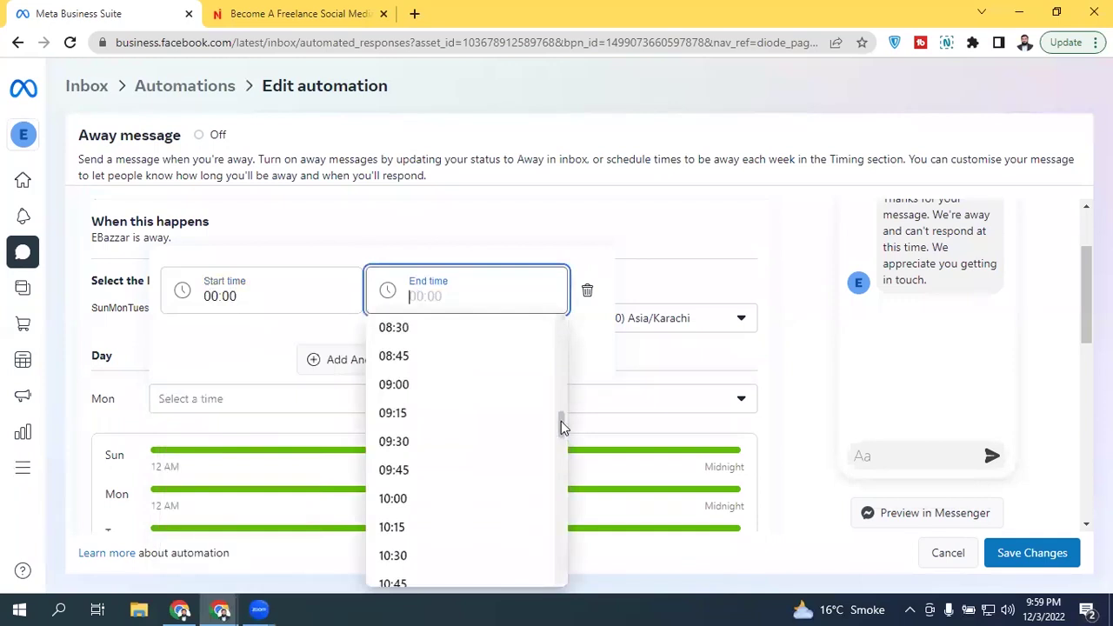
click(428, 366)
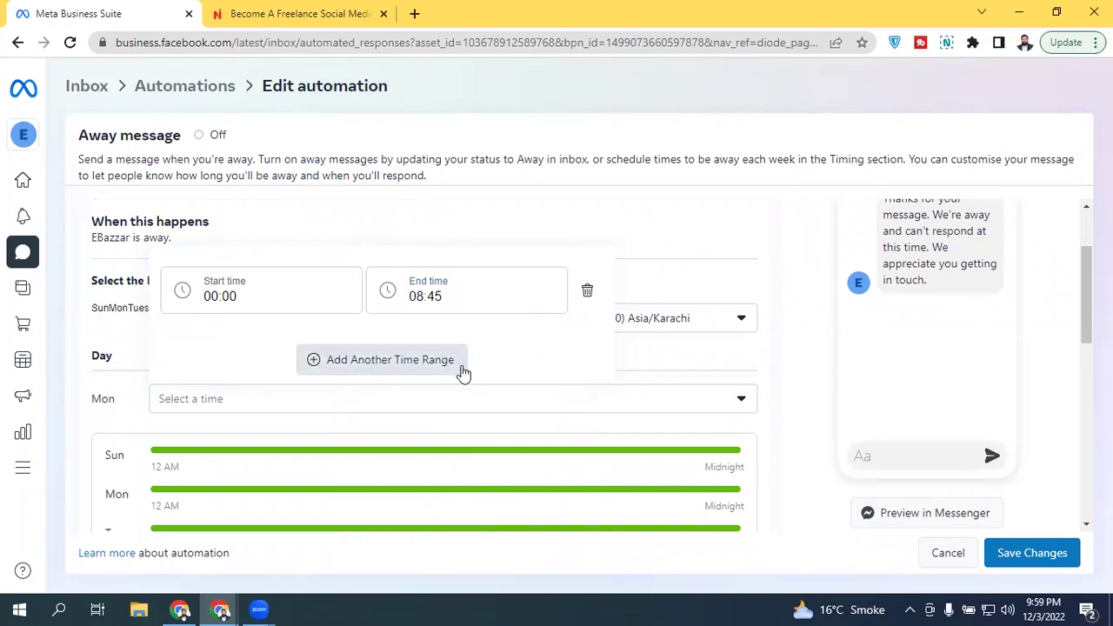
click(649, 360)
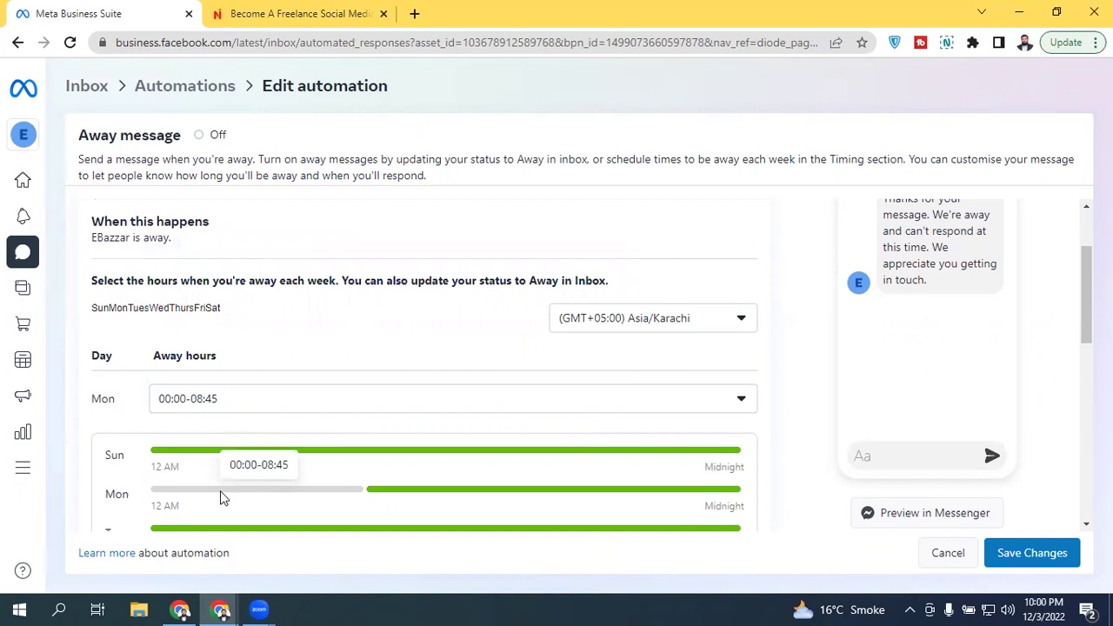
Step: Add a second Monday away period from 17:00 to midnight
click(306, 400)
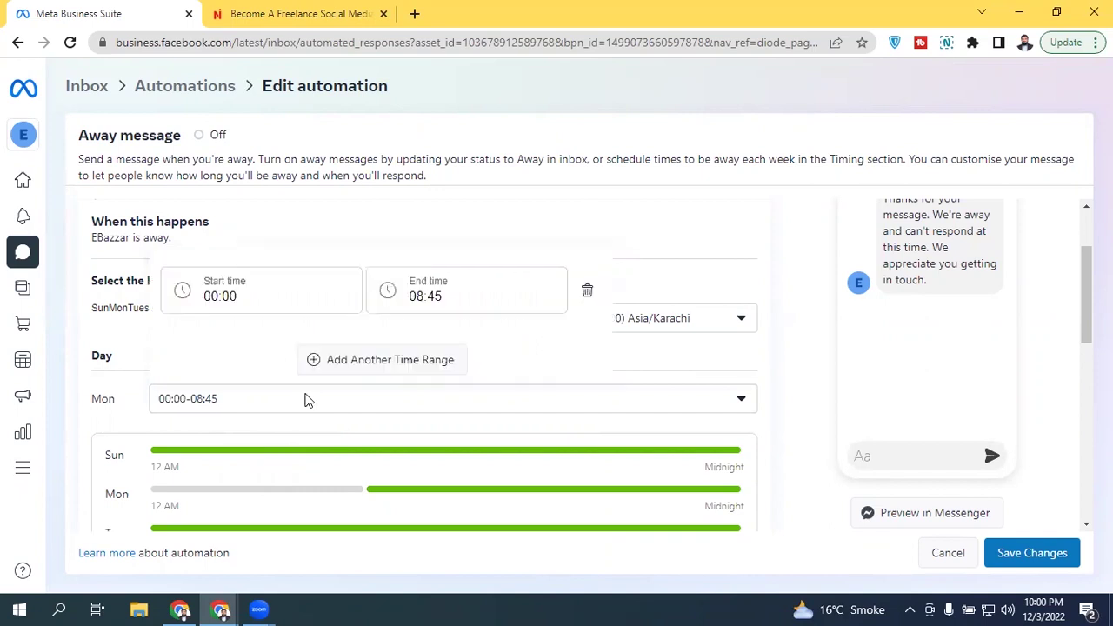
click(434, 360)
click(208, 292)
scroll(364, 430, down, 16)
drag(363, 471, 338, 512)
click(219, 475)
click(411, 289)
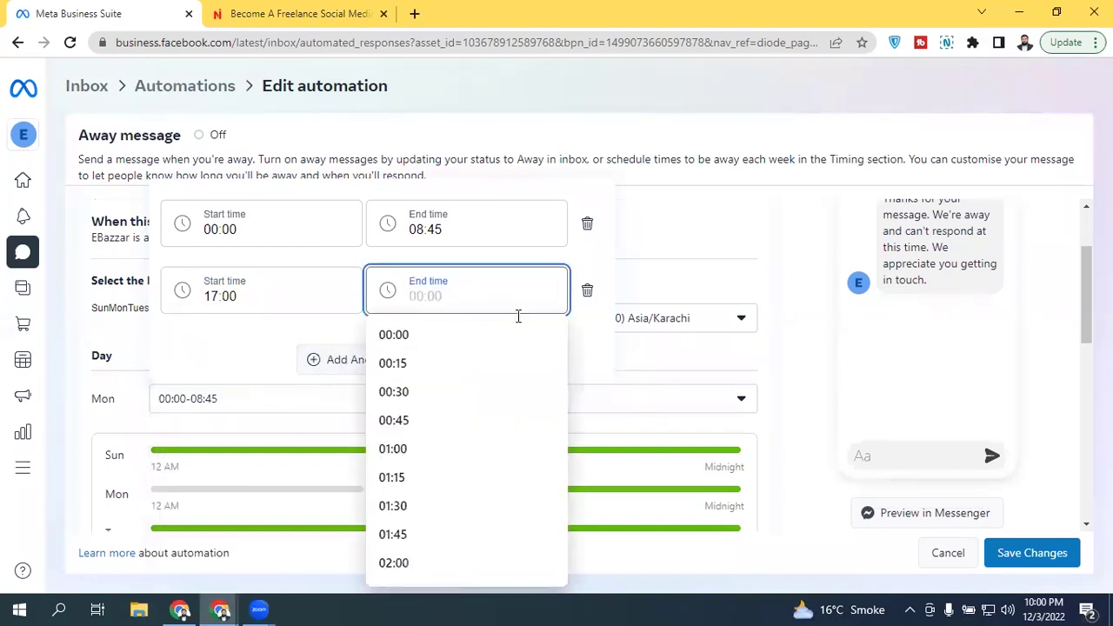
drag(561, 330, 566, 328)
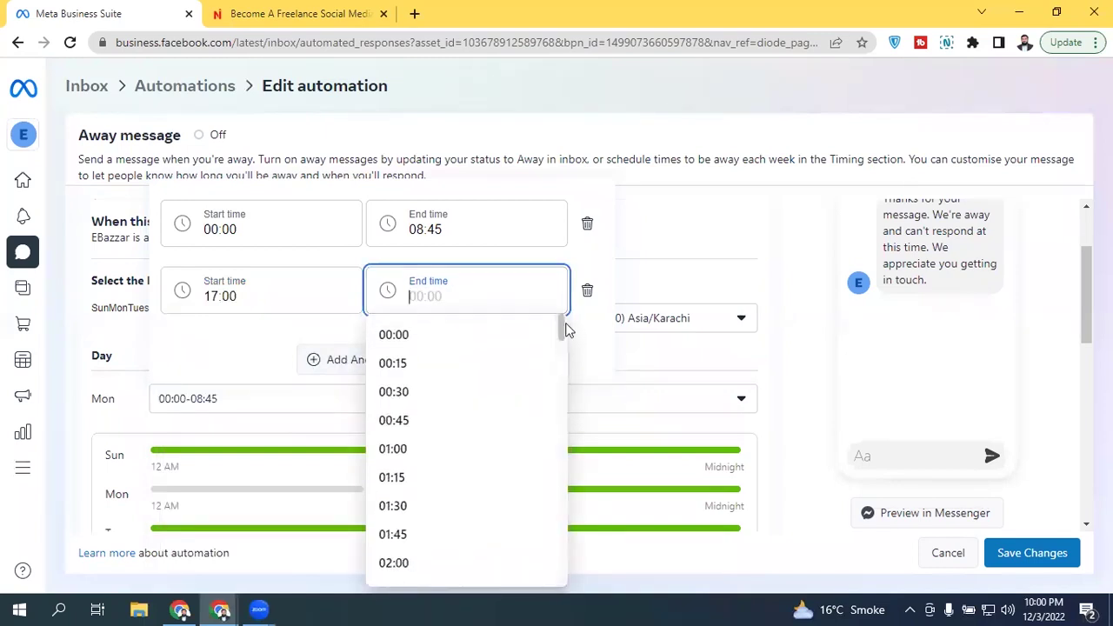
click(413, 337)
click(664, 357)
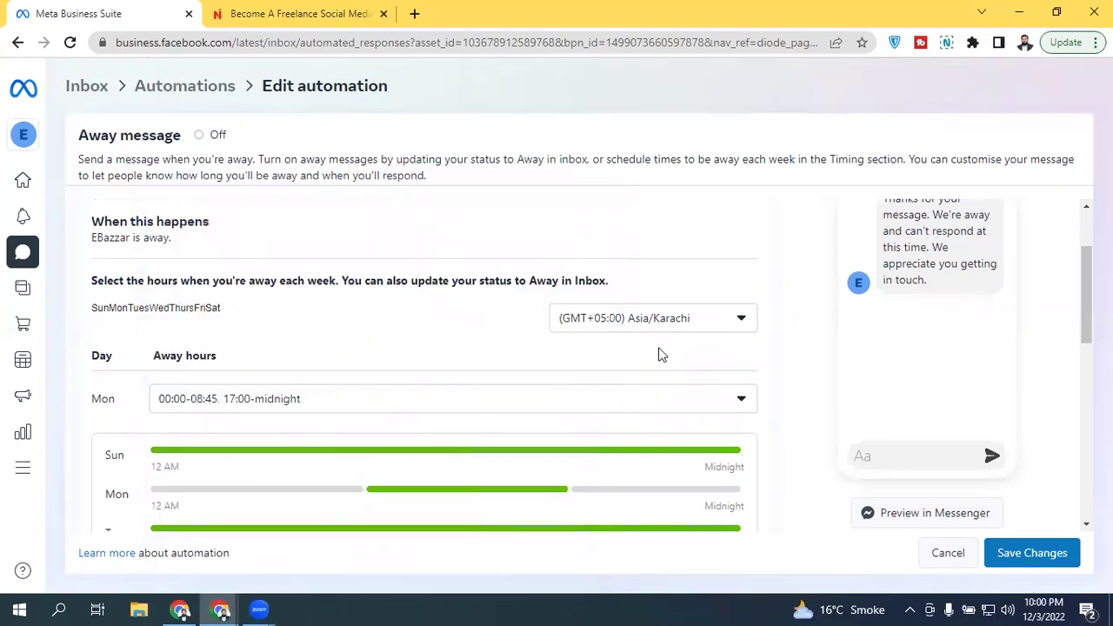
drag(1086, 295, 1086, 311)
scroll(976, 358, down, 1)
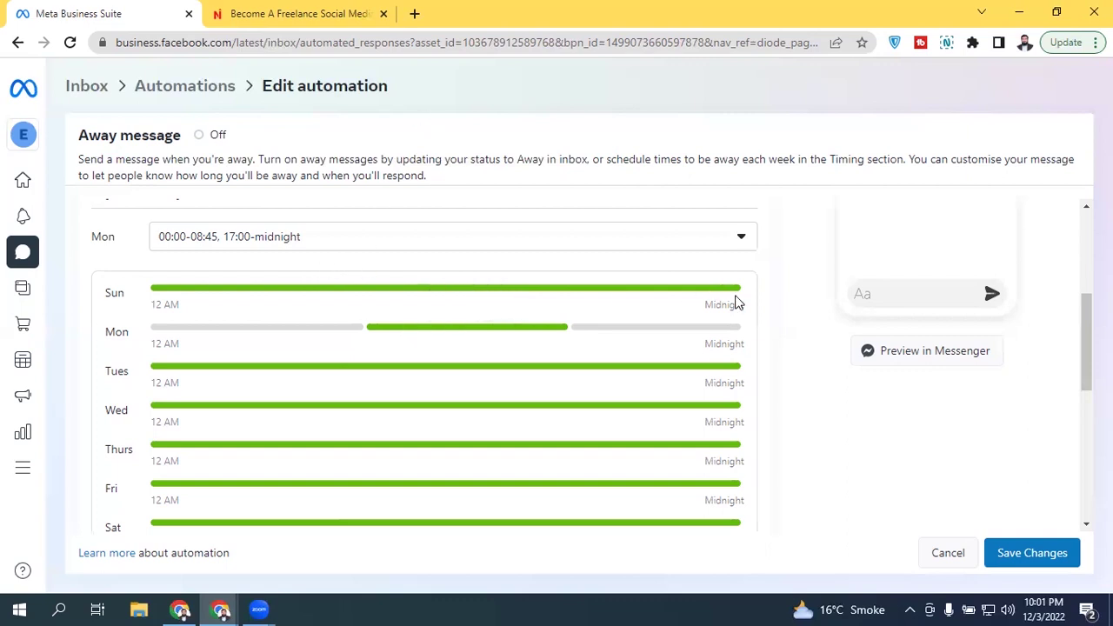
scroll(1087, 347, up, 1)
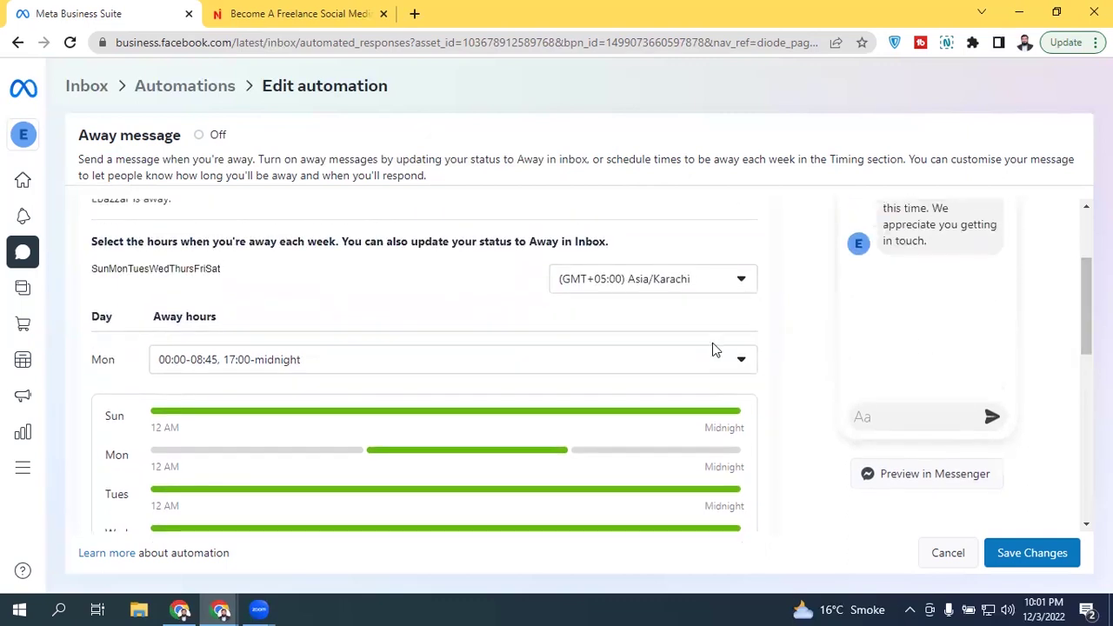
Step: Mark Sunday as away all day, 00:00 to 00:00
click(95, 275)
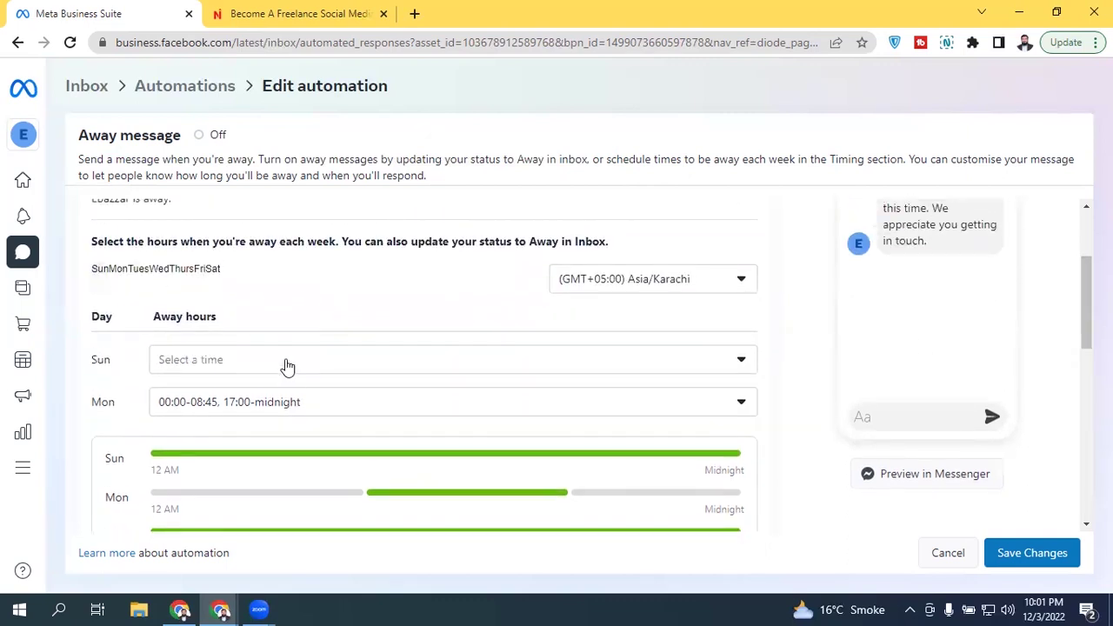
click(286, 361)
click(236, 257)
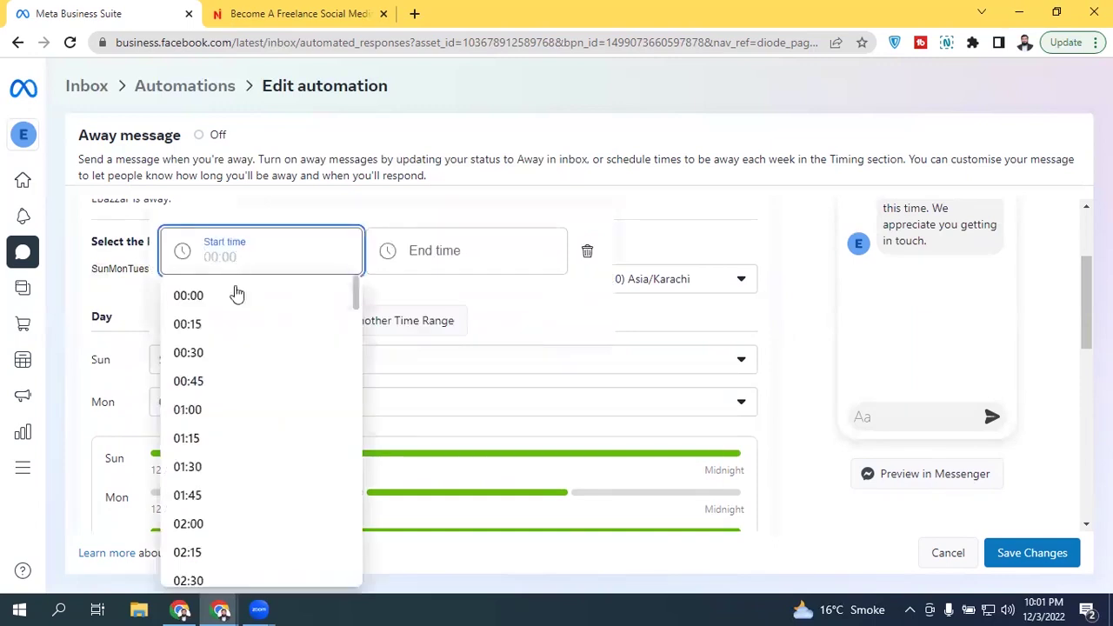
click(236, 296)
click(470, 261)
click(491, 304)
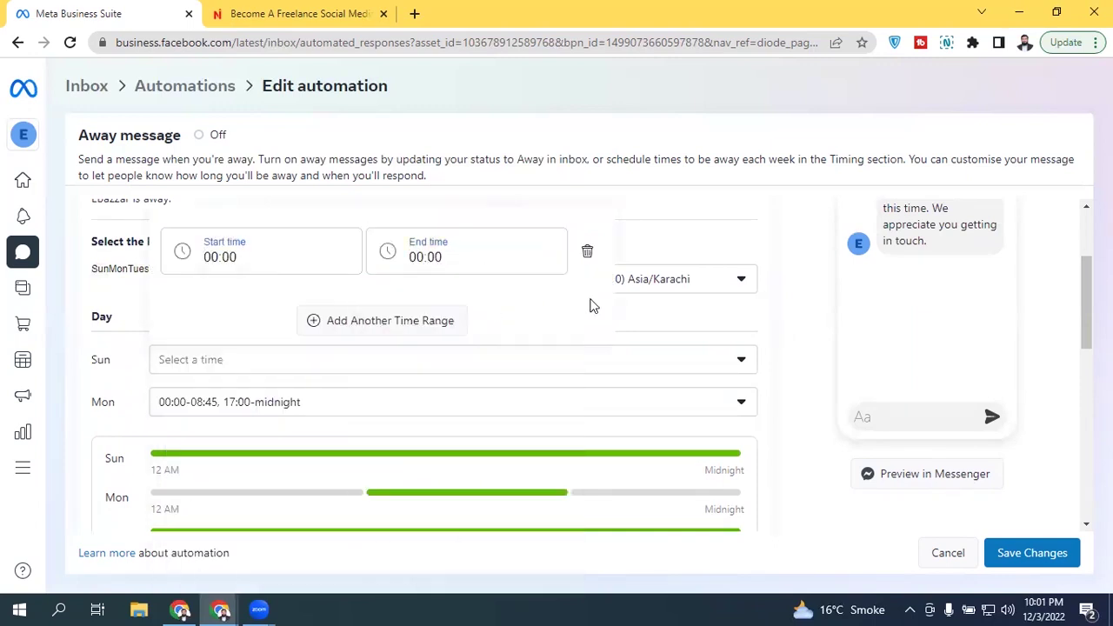
click(653, 257)
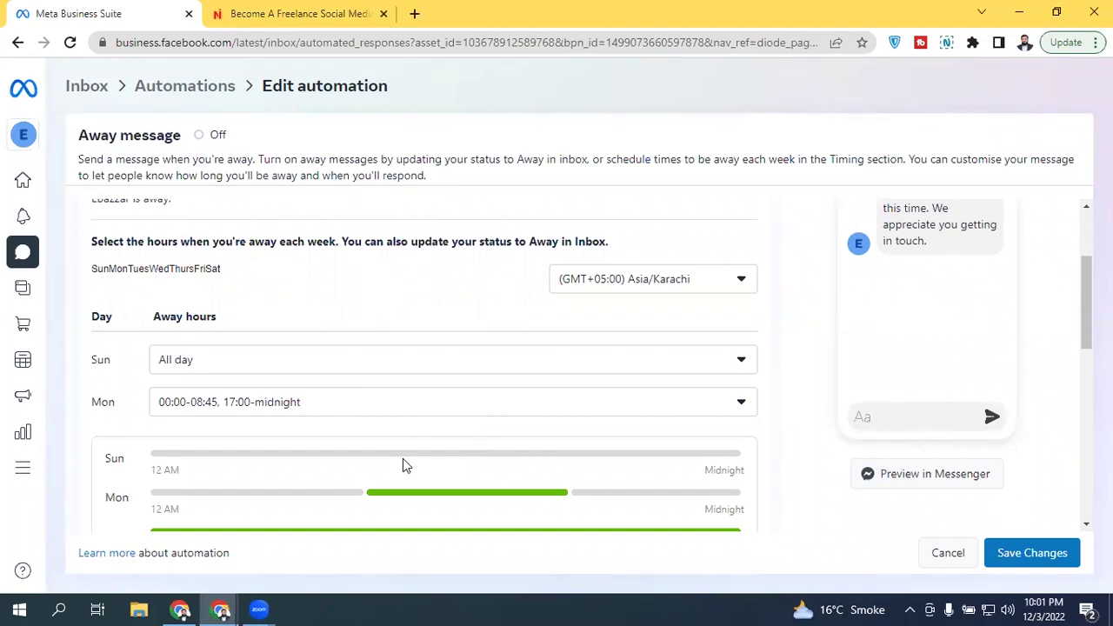
drag(1086, 300, 1086, 410)
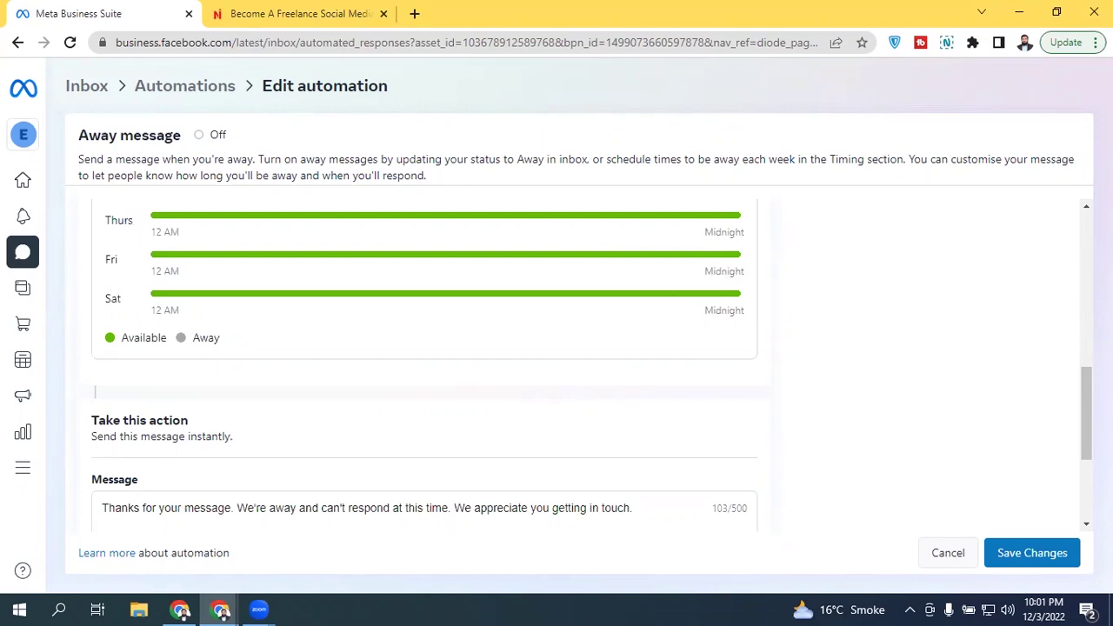
right_click(934, 394)
click(933, 395)
scroll(466, 372, up, 4)
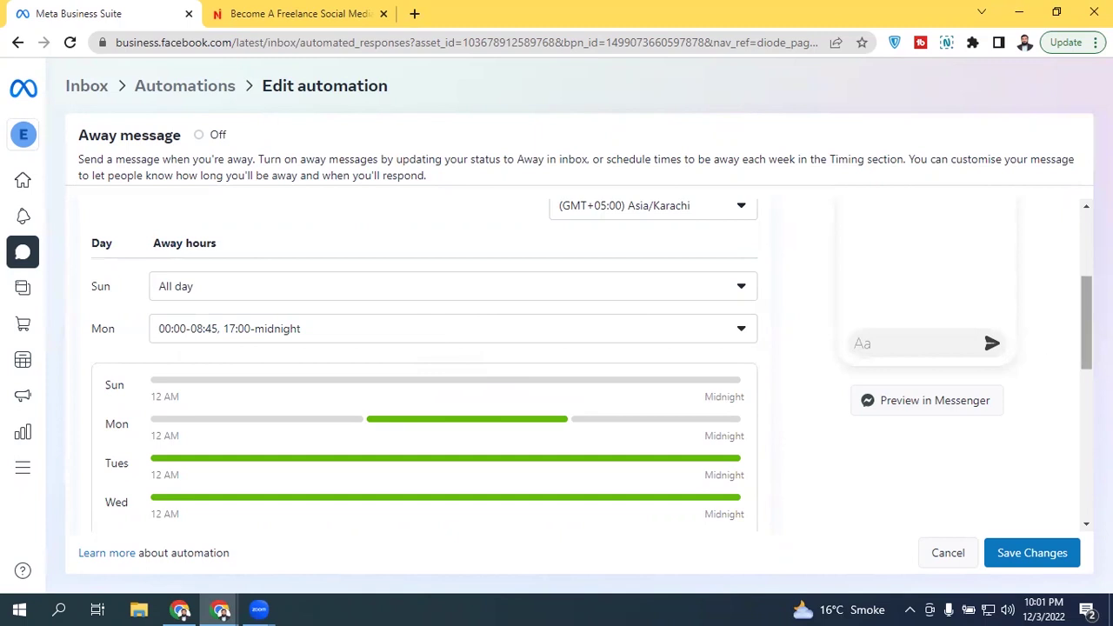
scroll(1043, 342, down, 4)
scroll(695, 330, down, 3)
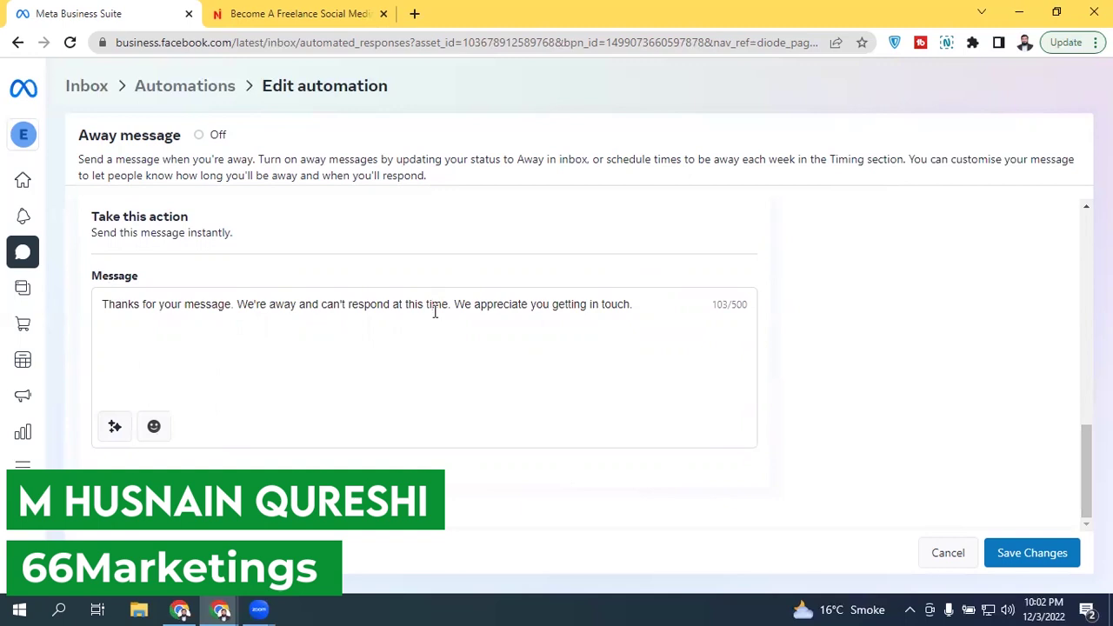
Step: Insert the recipient's First name tag right after 'Thanks for your message' in the Away reply
click(434, 312)
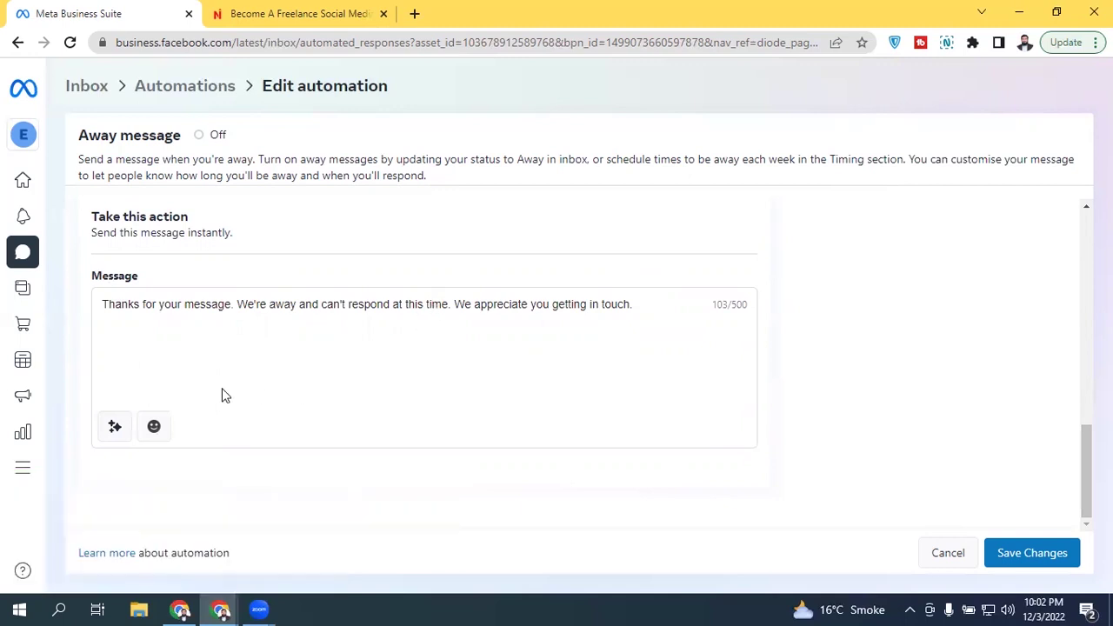
click(116, 427)
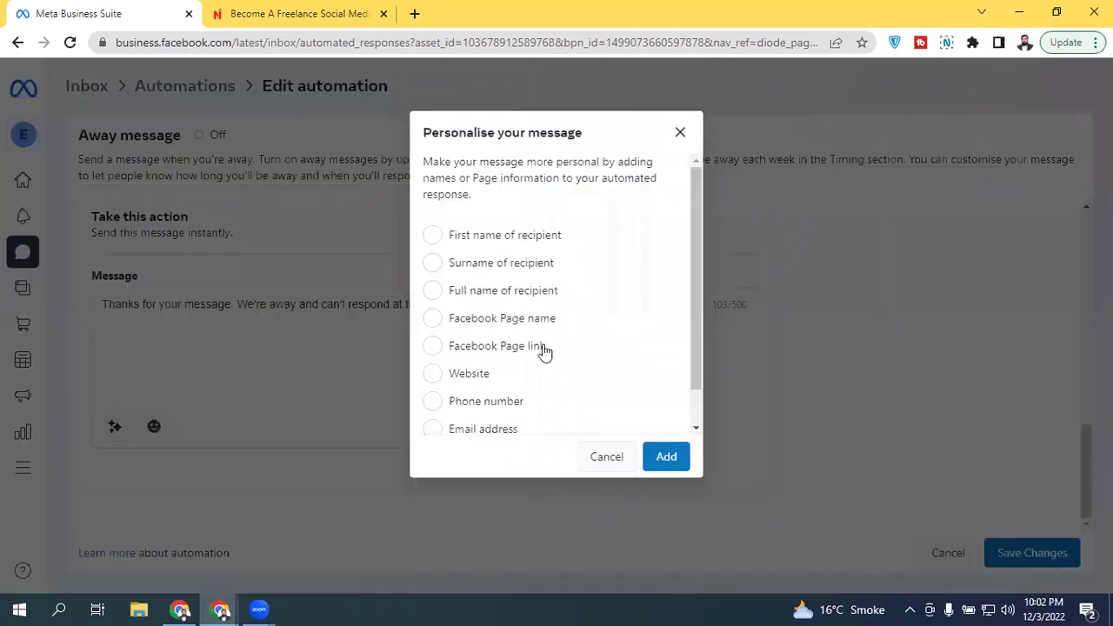
click(238, 272)
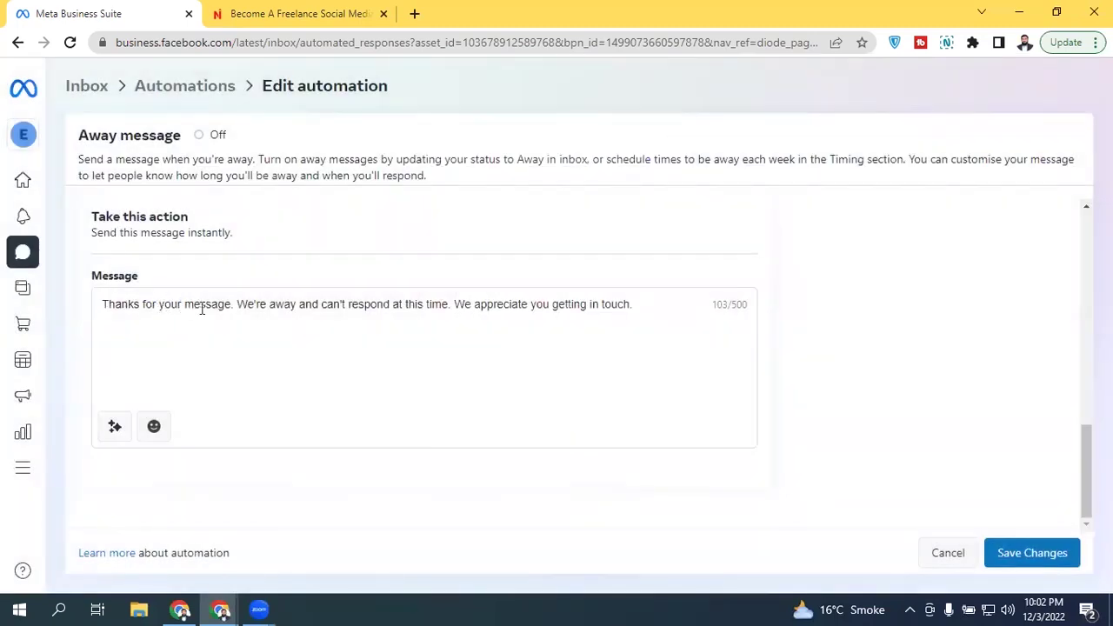
click(231, 303)
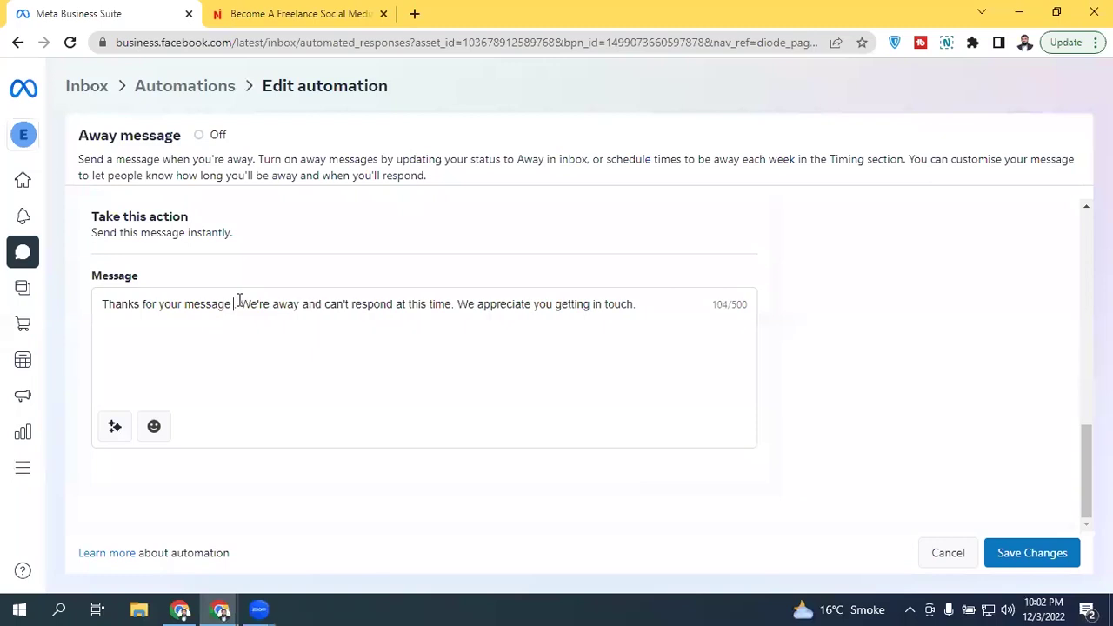
click(115, 425)
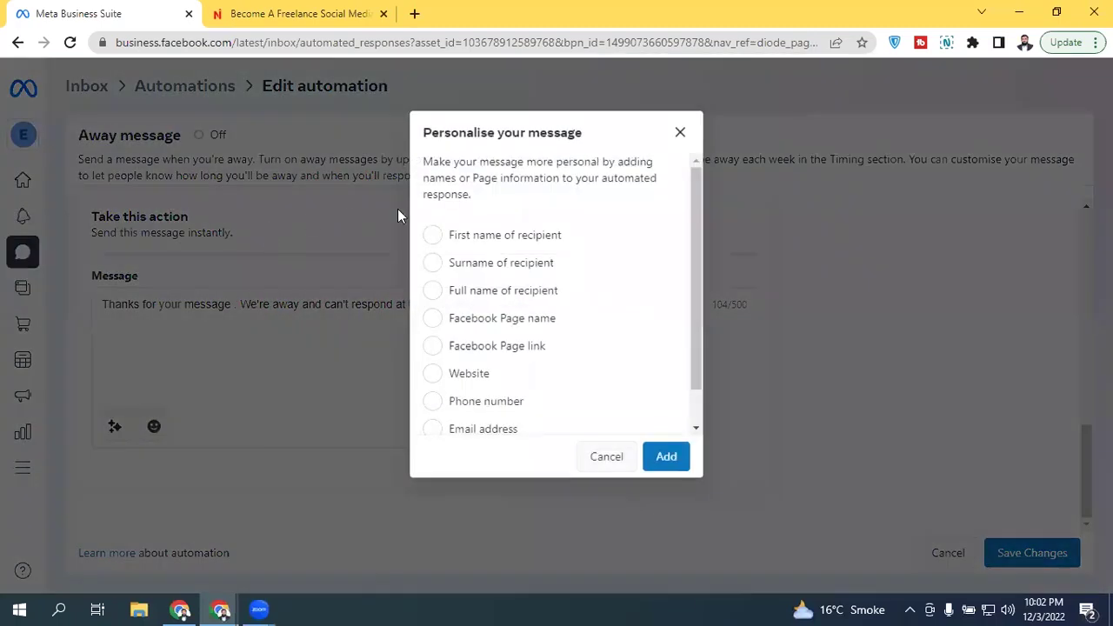
click(496, 236)
click(656, 457)
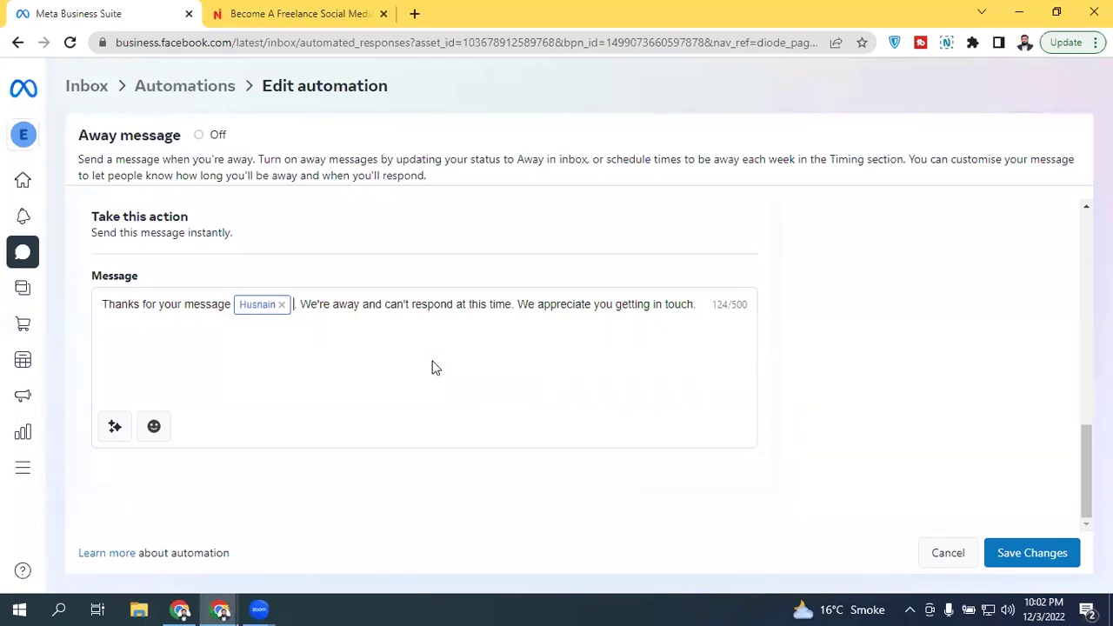
click(707, 311)
Step: Save the Away message changes and dismiss the 'Successfully saved' confirmation
click(1057, 554)
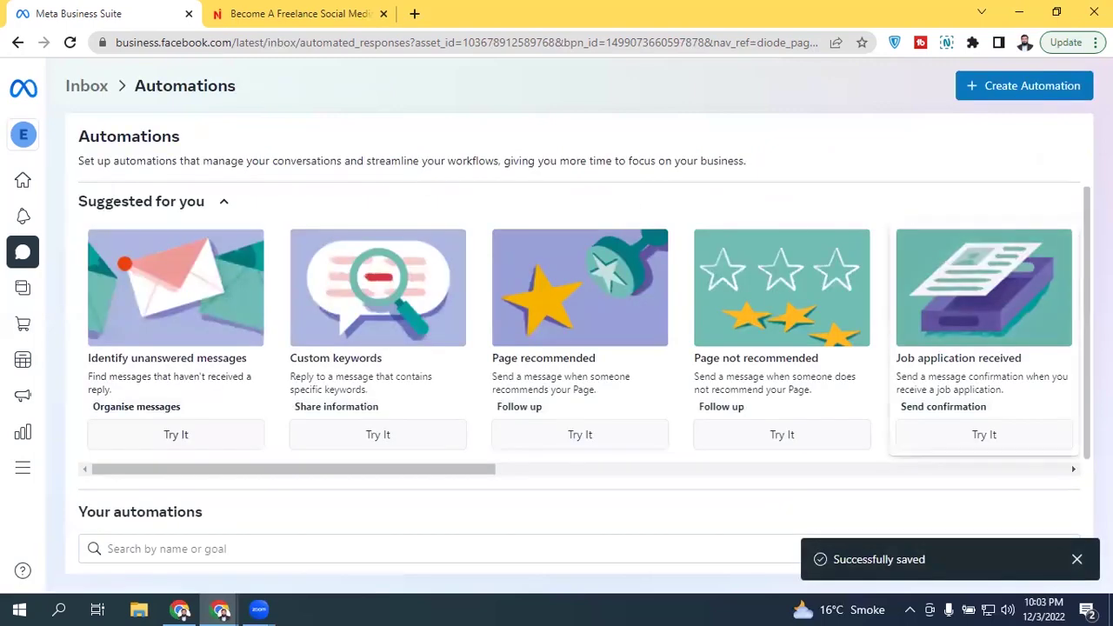
scroll(909, 215, down, 2)
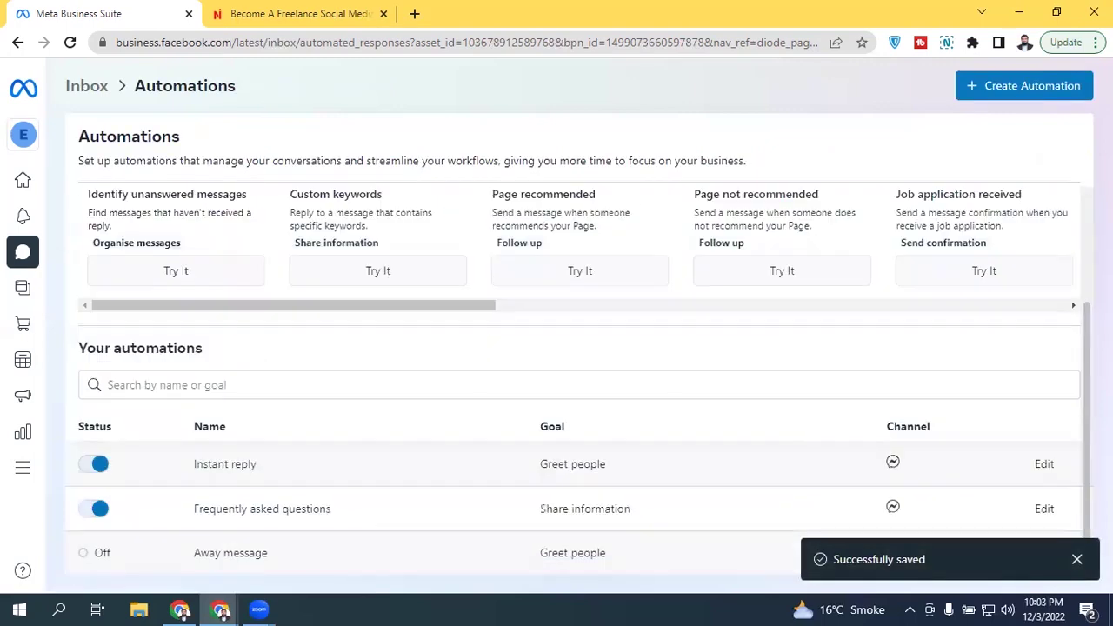
click(1077, 561)
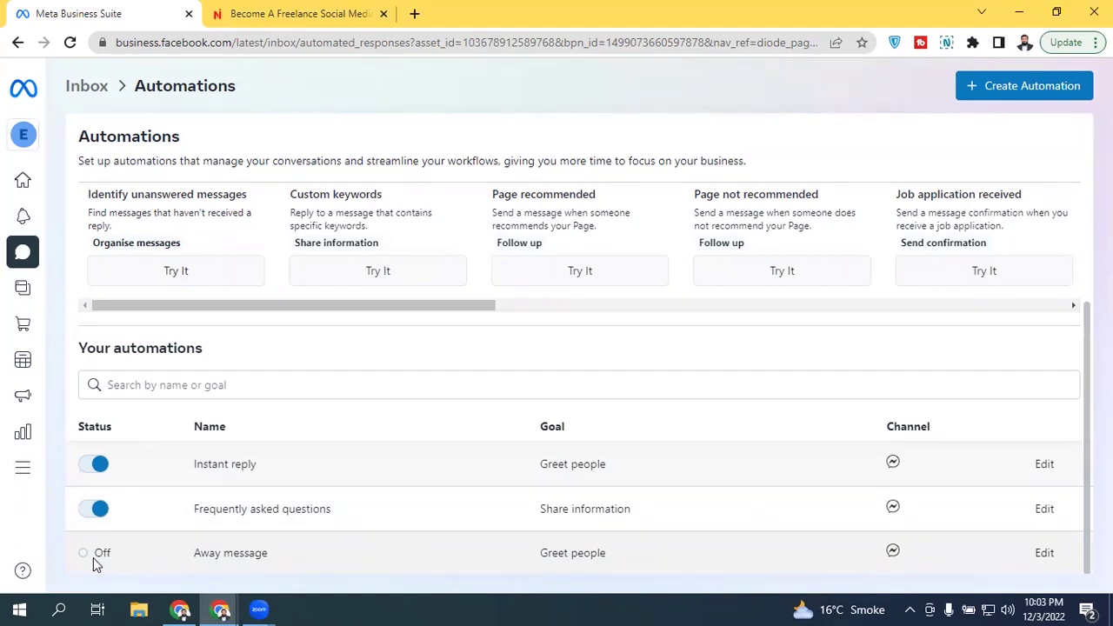
Step: Go to the Inbox from the sidebar
mouse_move(35, 213)
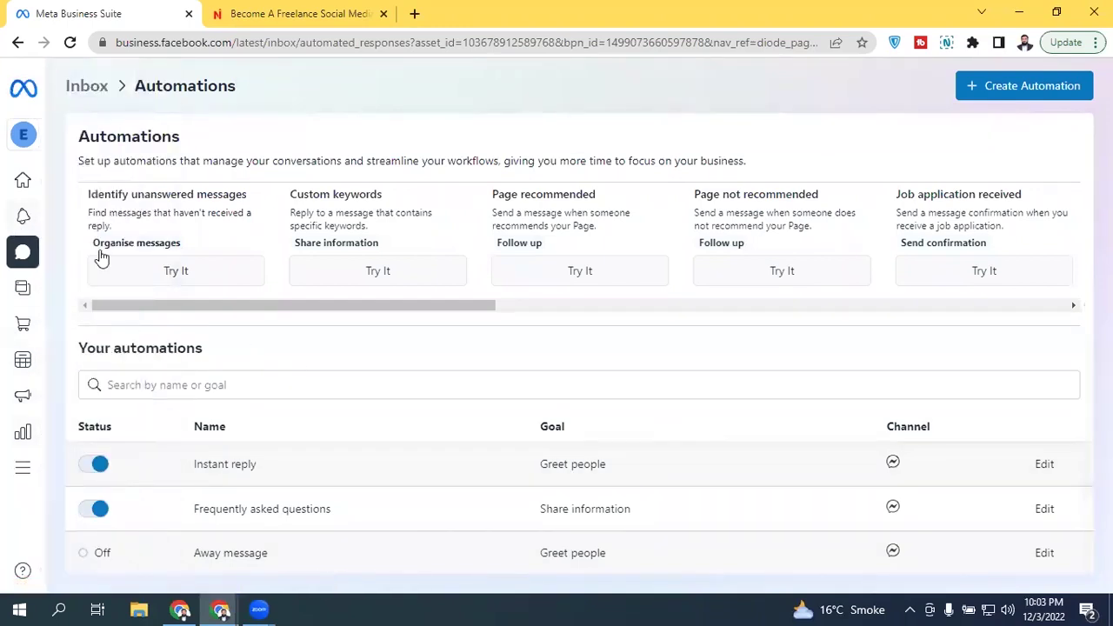
mouse_move(30, 298)
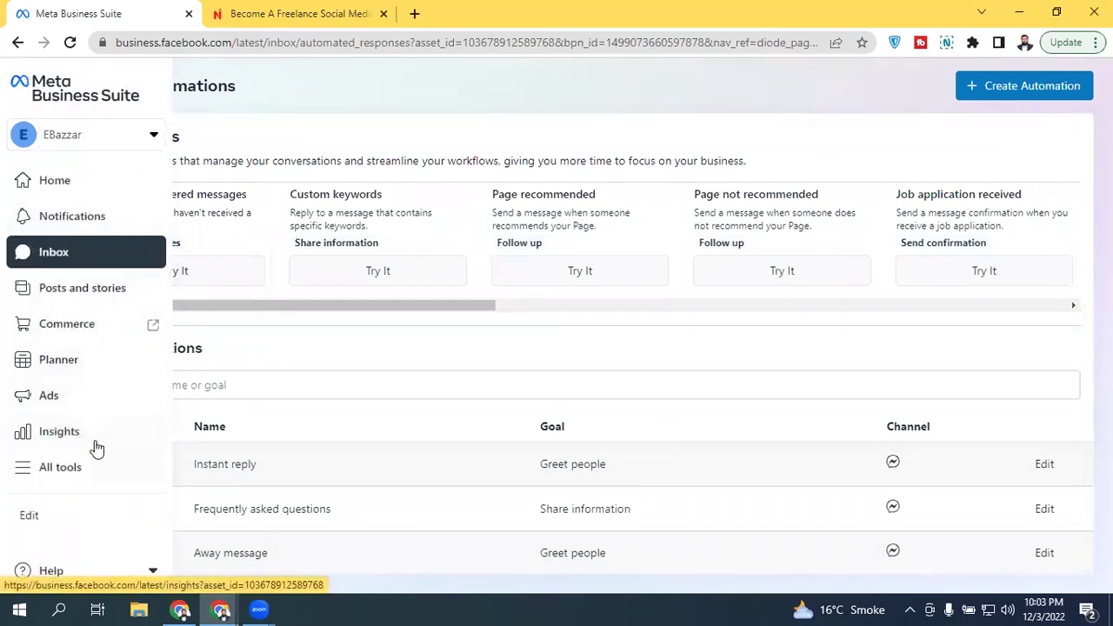
click(106, 254)
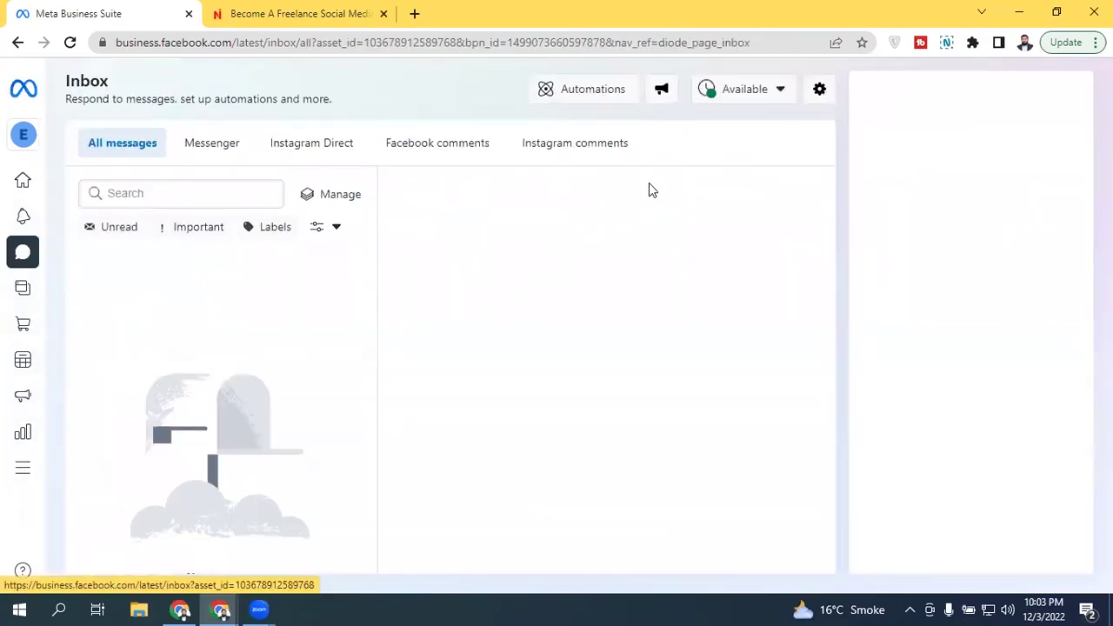
Step: Toggle the inbox availability to Away and back to Available, then open Automations
click(748, 98)
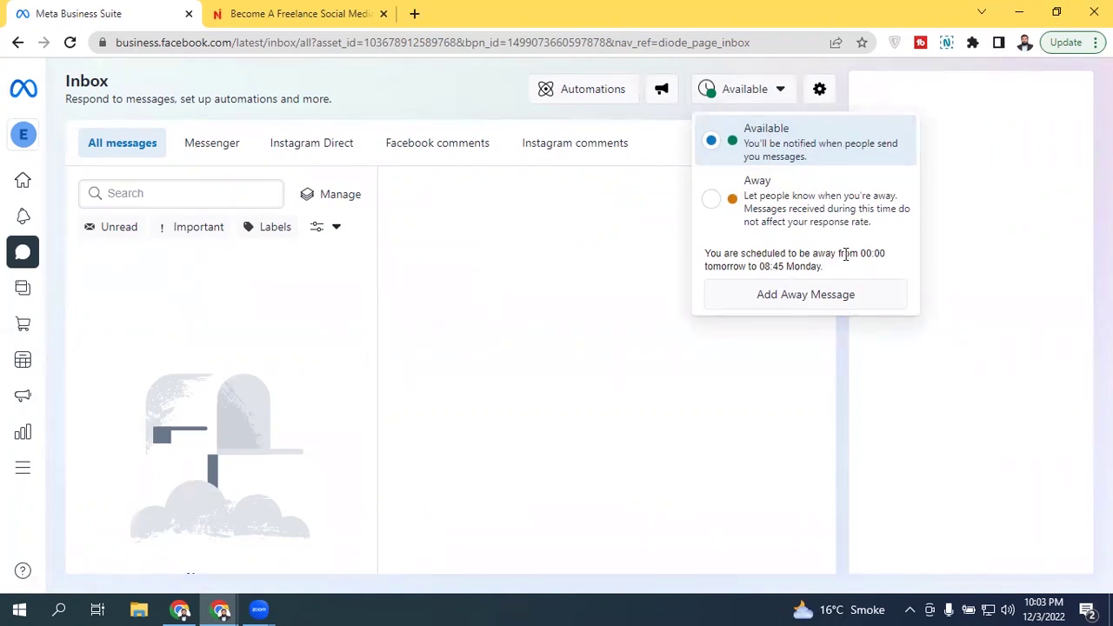
click(712, 205)
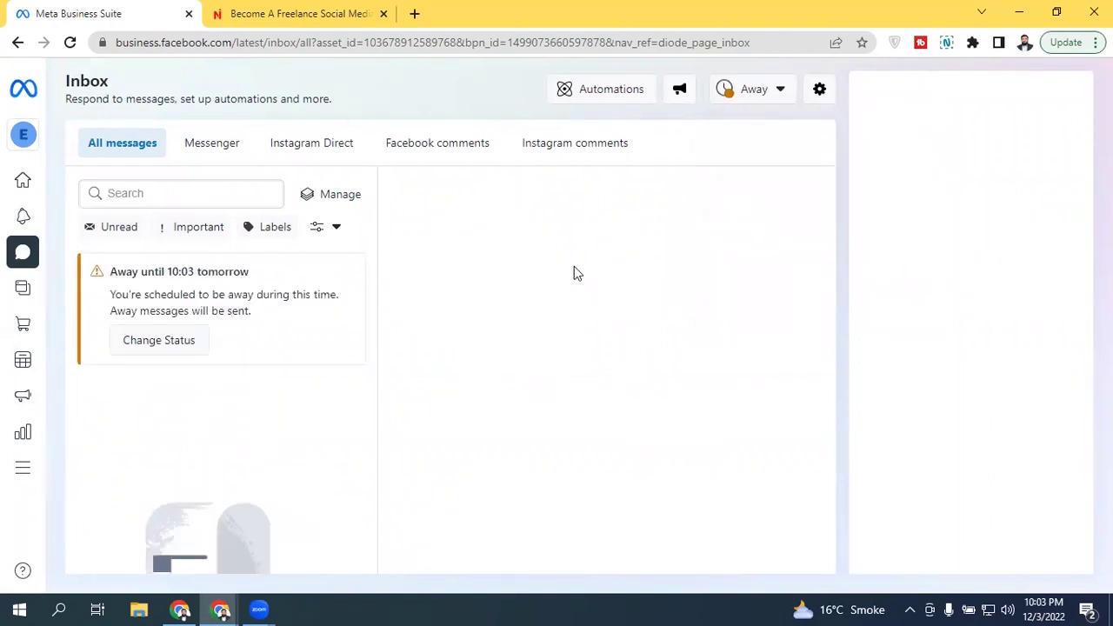
click(734, 93)
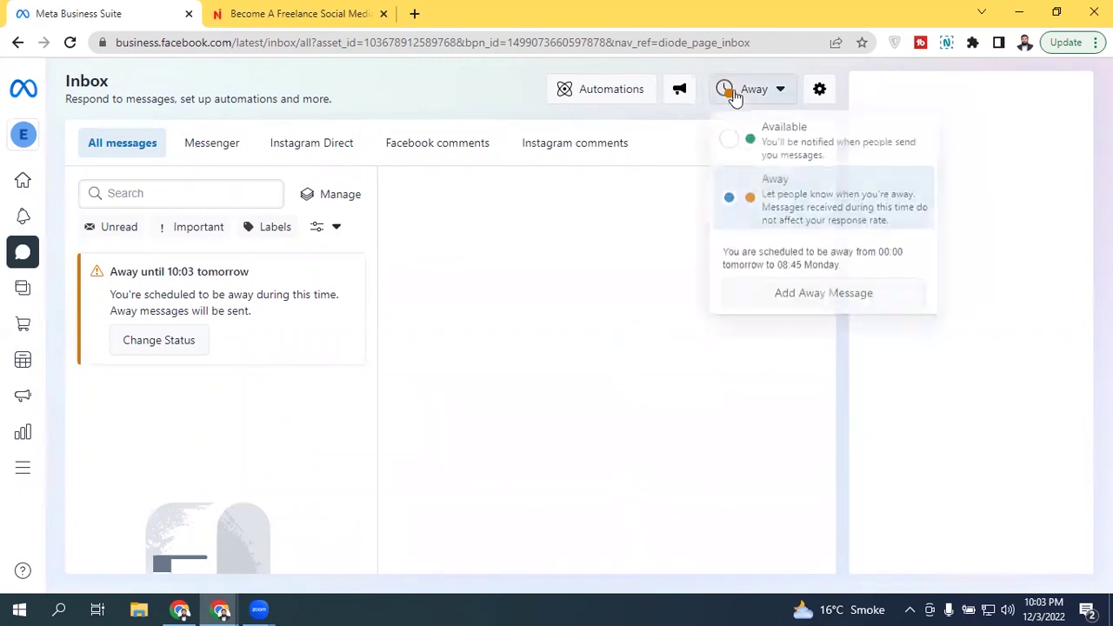
click(773, 137)
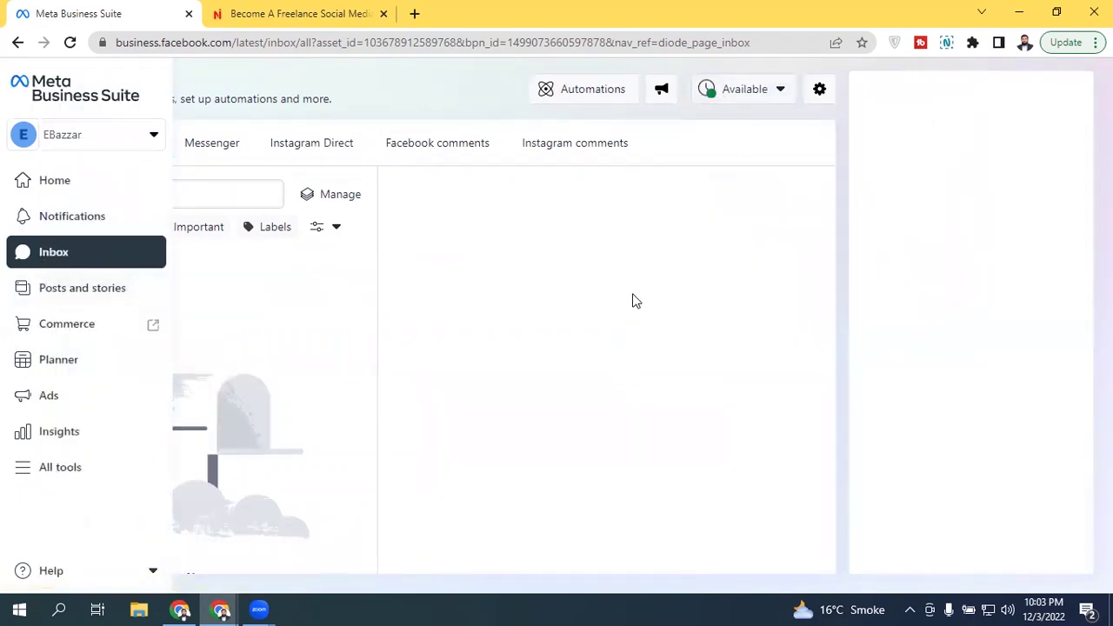
click(571, 94)
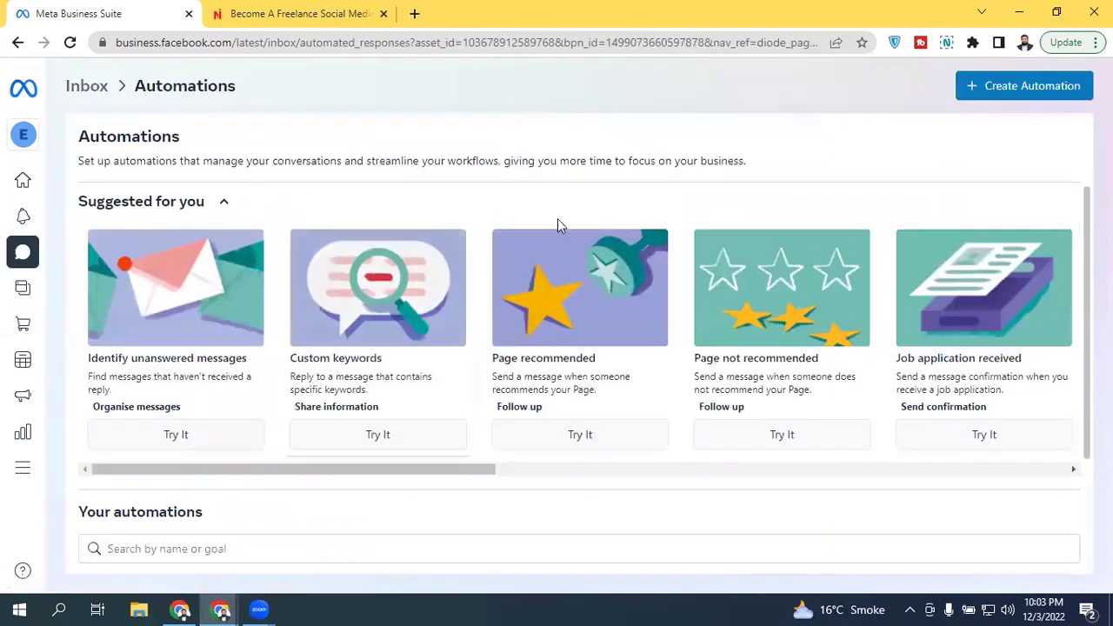
scroll(999, 492, down, 2)
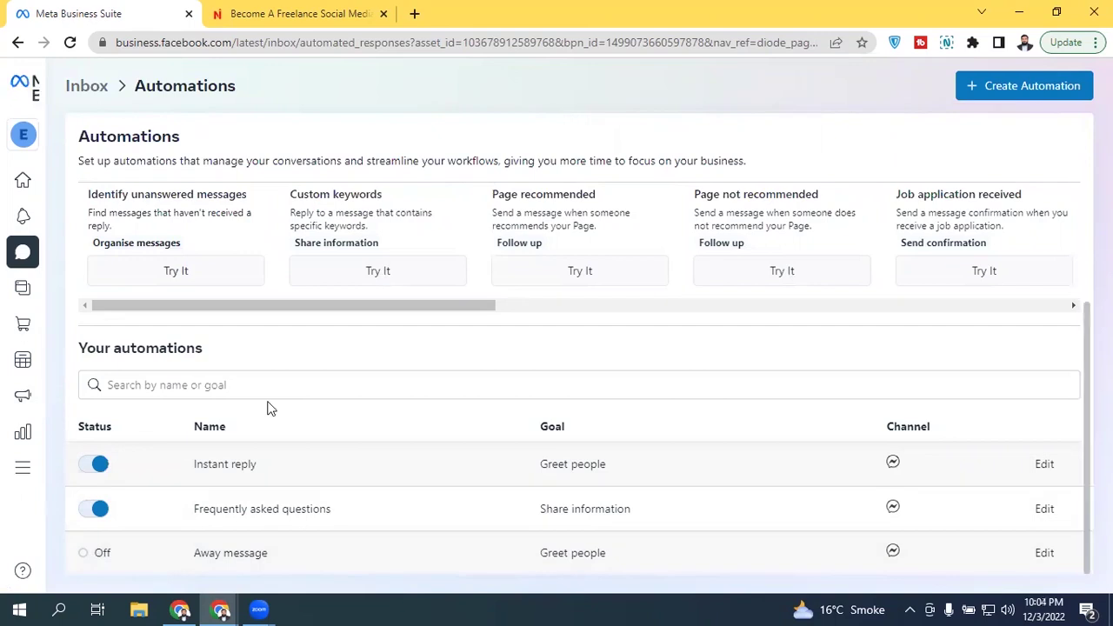
scroll(1080, 343, up, 2)
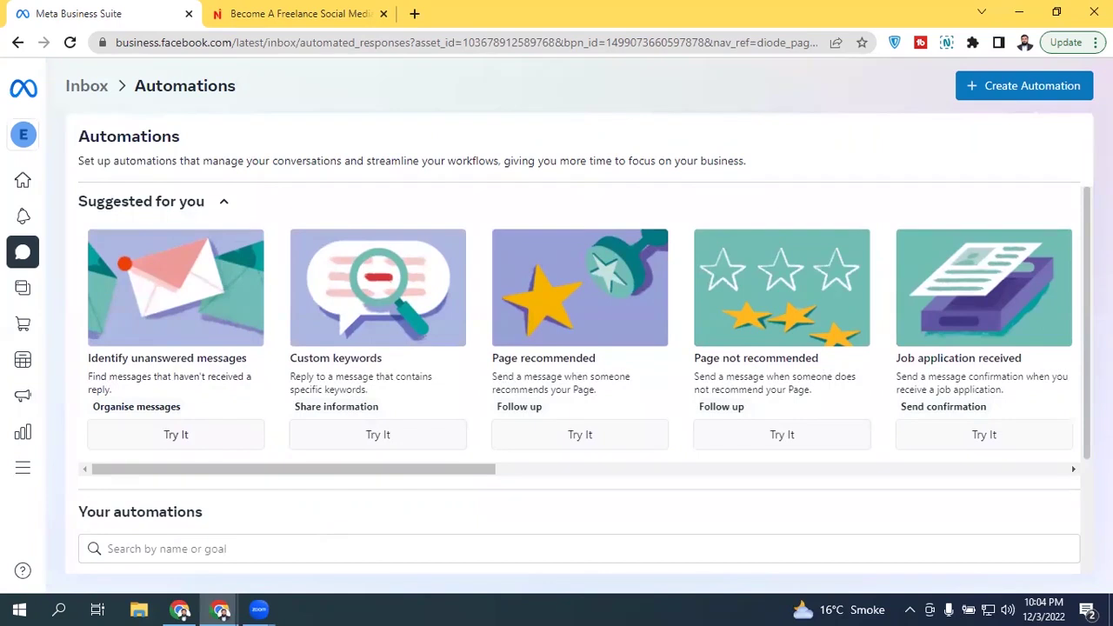
scroll(1063, 423, down, 2)
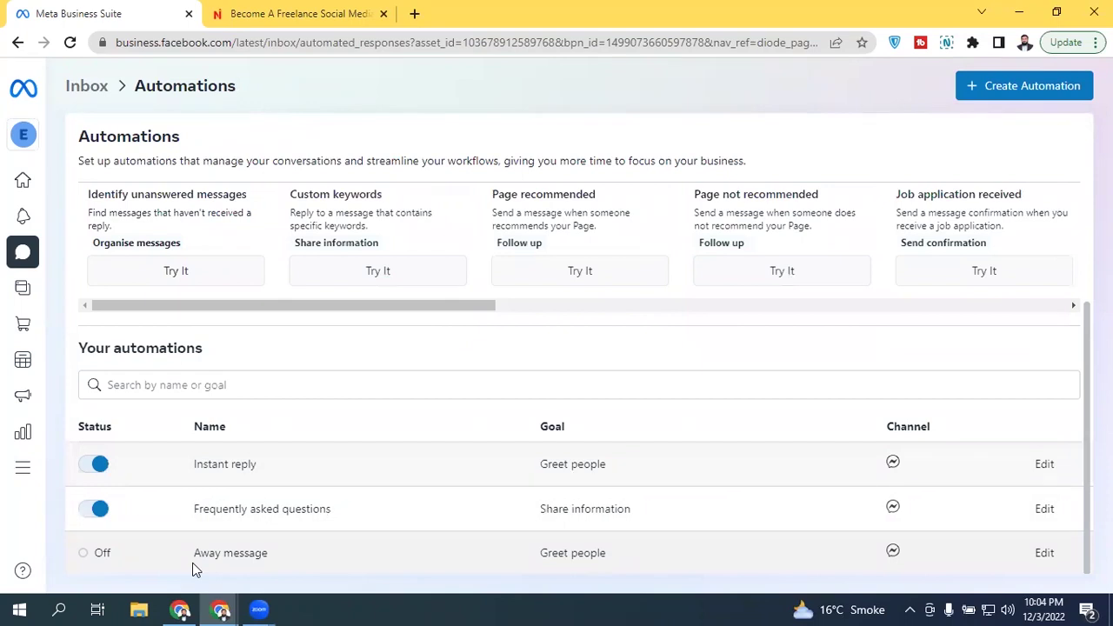
scroll(1059, 401, up, 2)
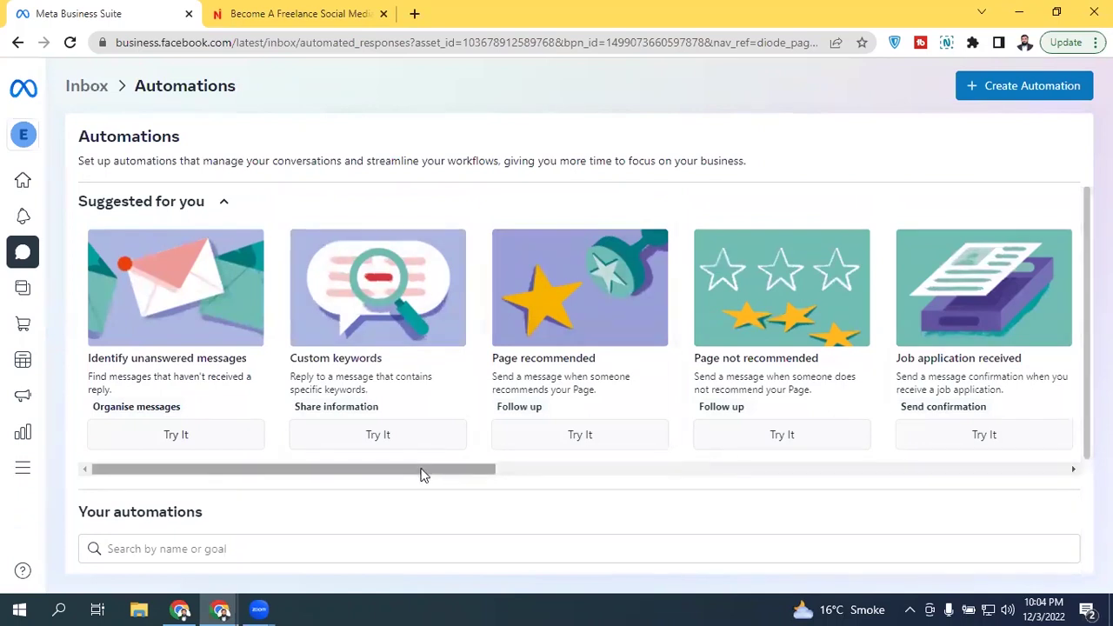
drag(450, 472, 1050, 481)
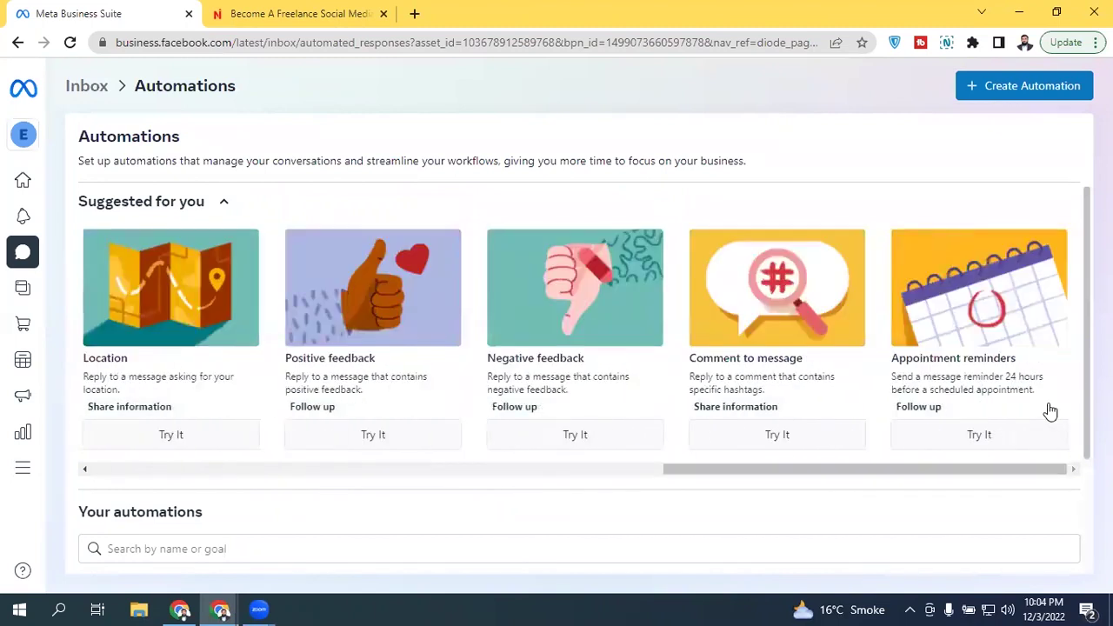
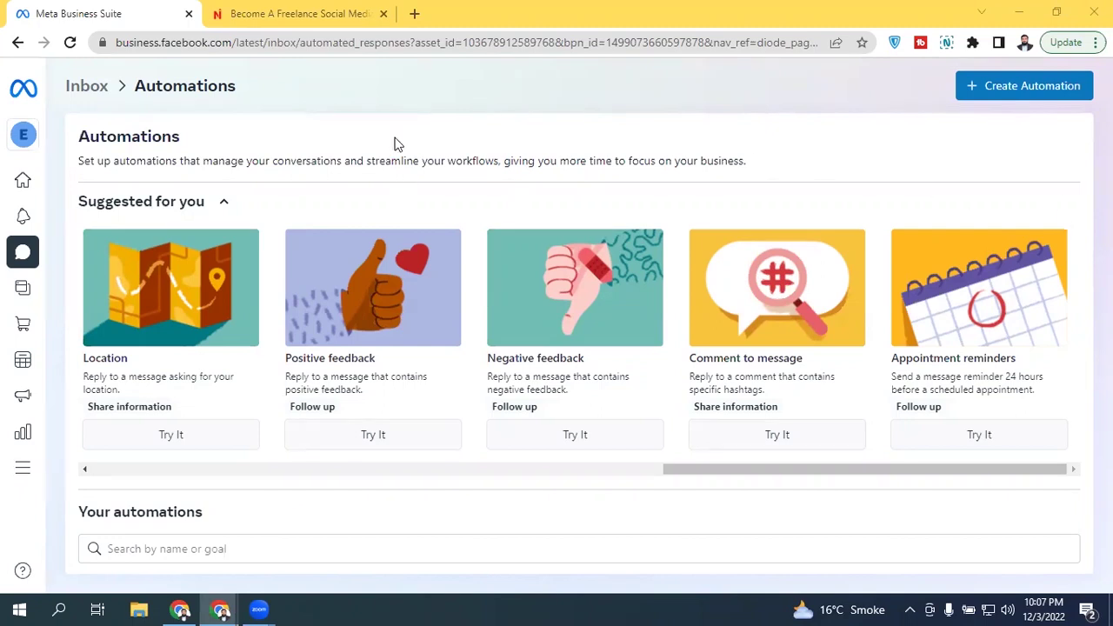
Step: Open the Appointments tool from the All tools panel in Meta Business Suite
drag(803, 471, 94, 490)
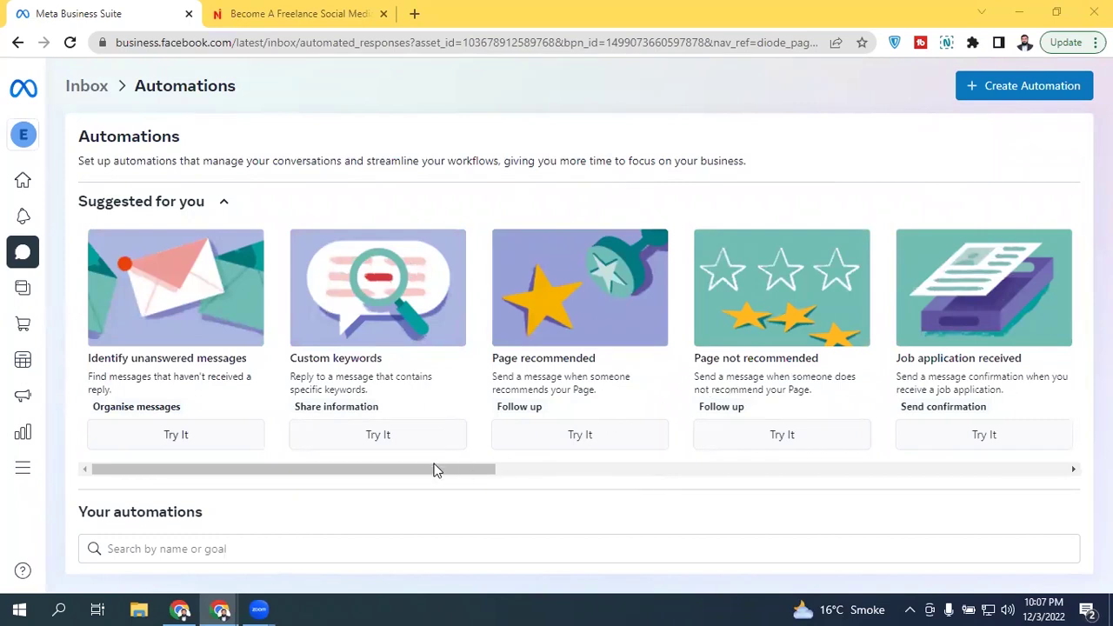
drag(436, 469, 1052, 471)
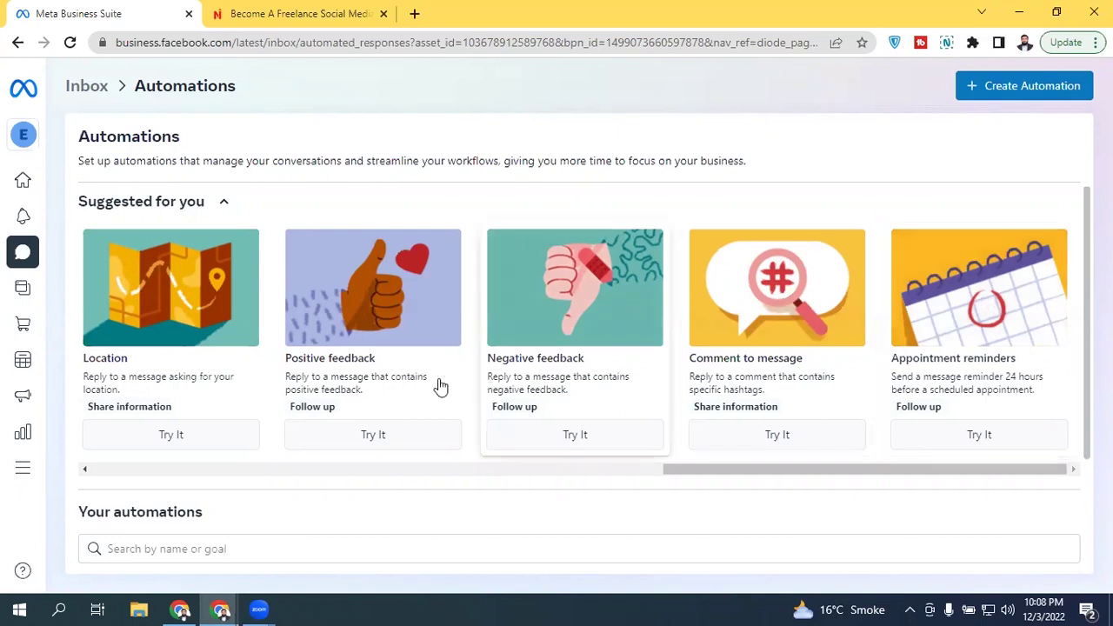
drag(883, 469, 168, 469)
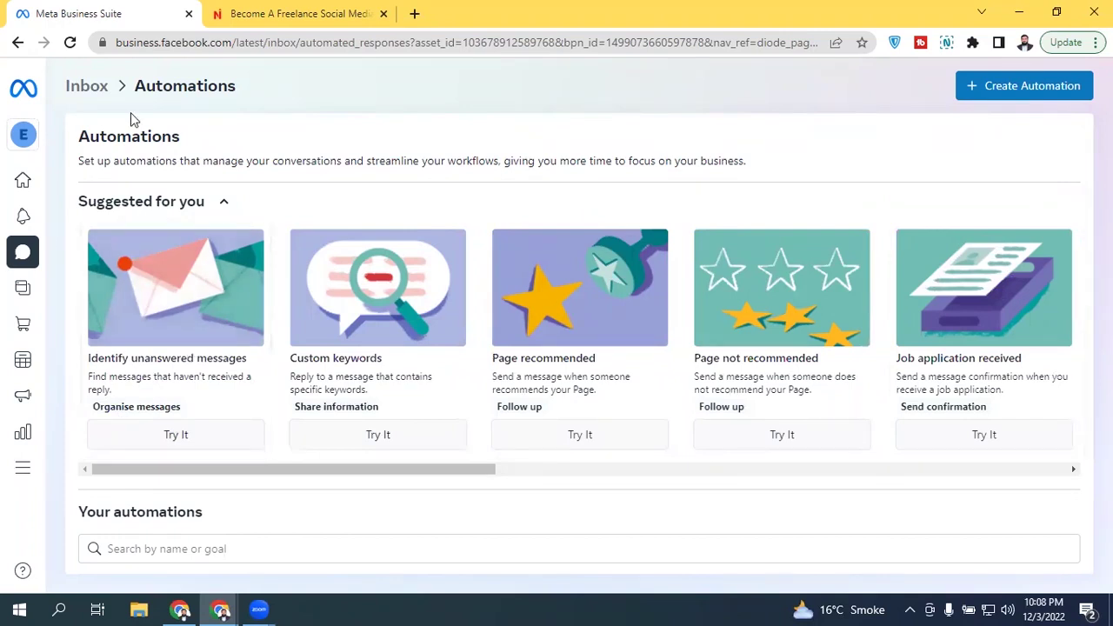
mouse_move(28, 473)
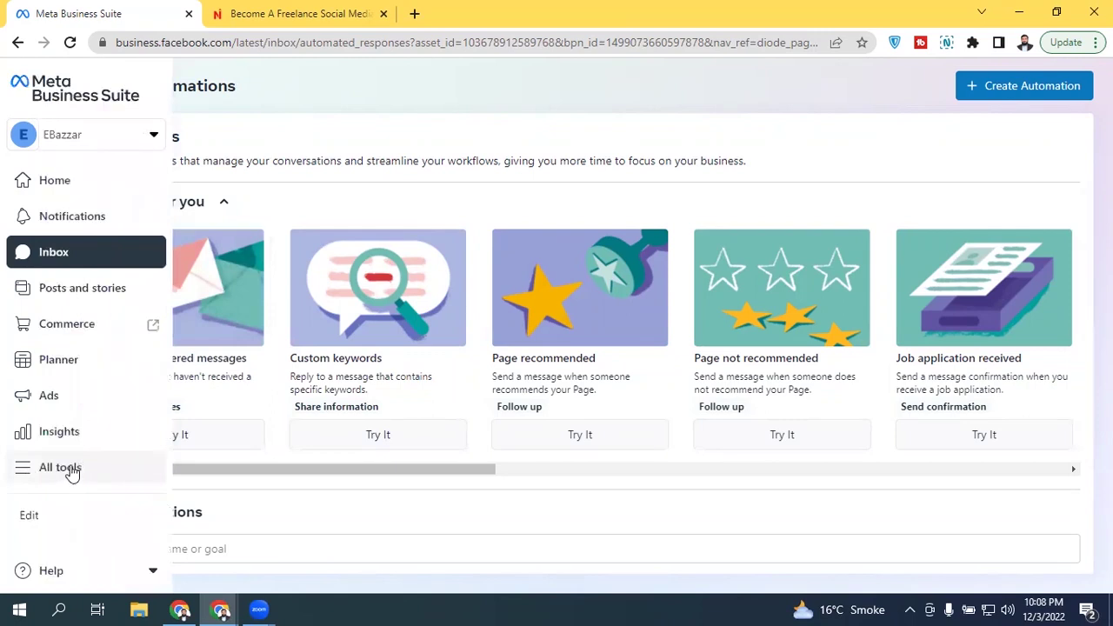
click(73, 474)
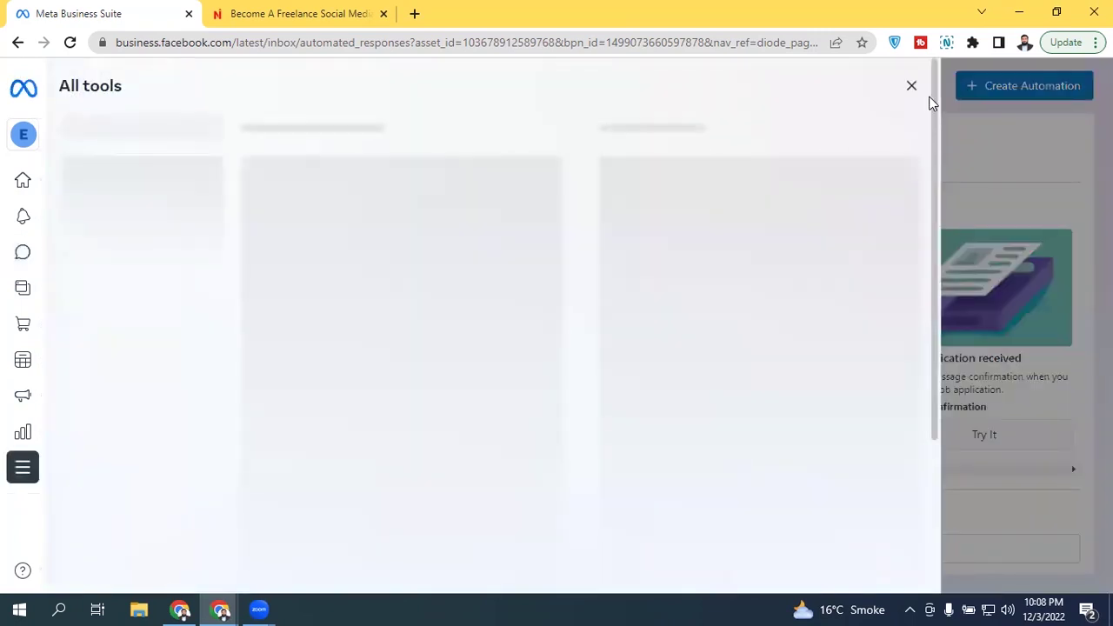
drag(935, 92, 917, 311)
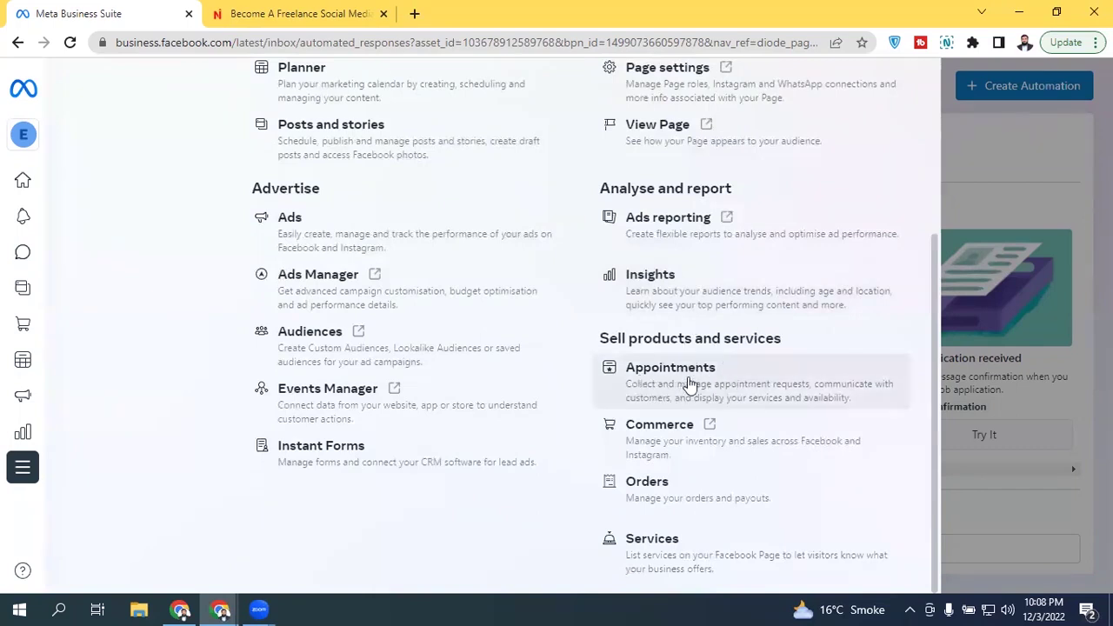
click(639, 385)
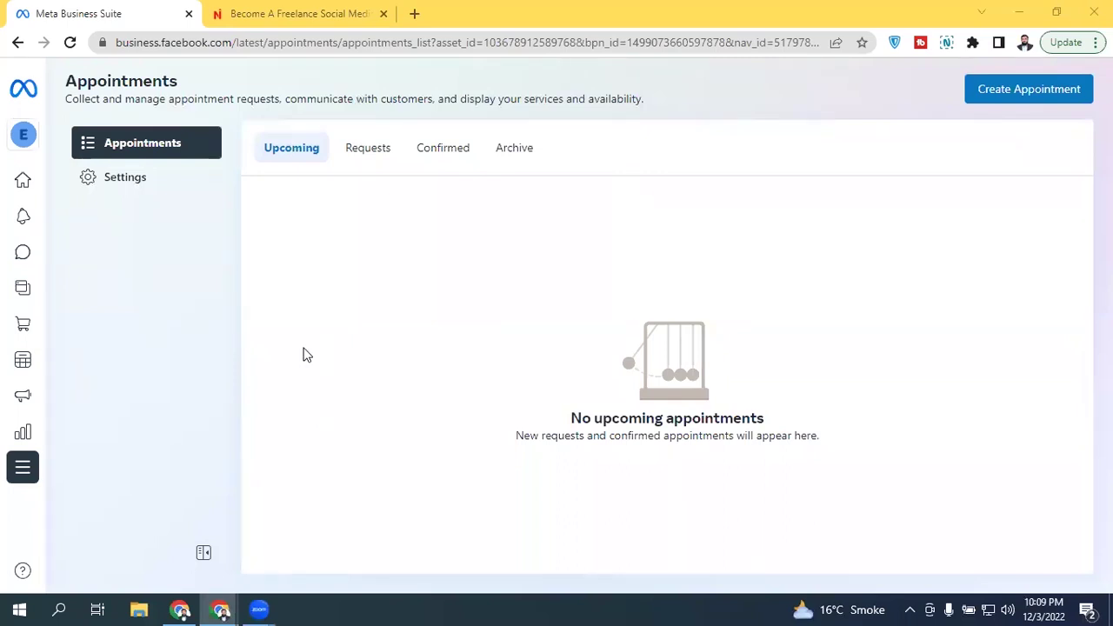
Step: Look through the Requests, Confirmed and Archive tabs, then open the Availability settings
click(372, 155)
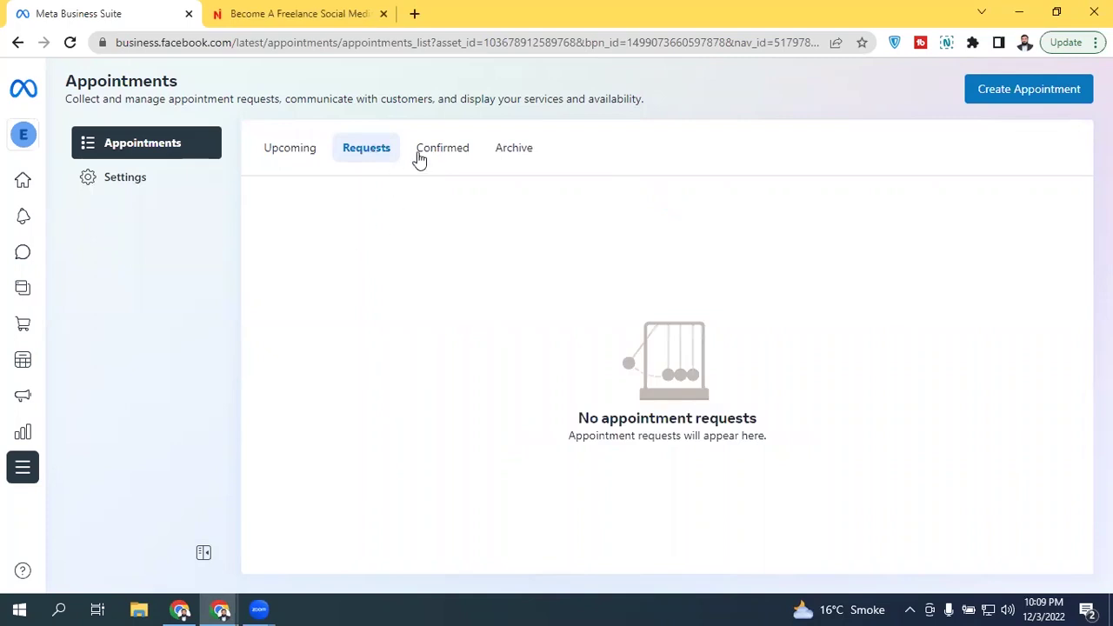
click(446, 164)
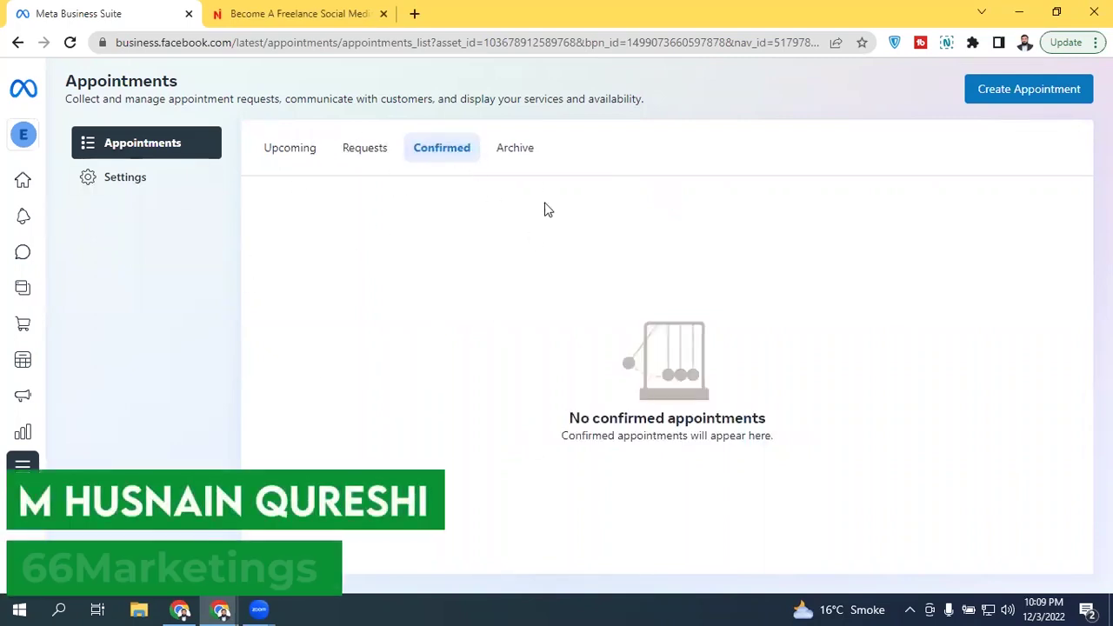
click(522, 157)
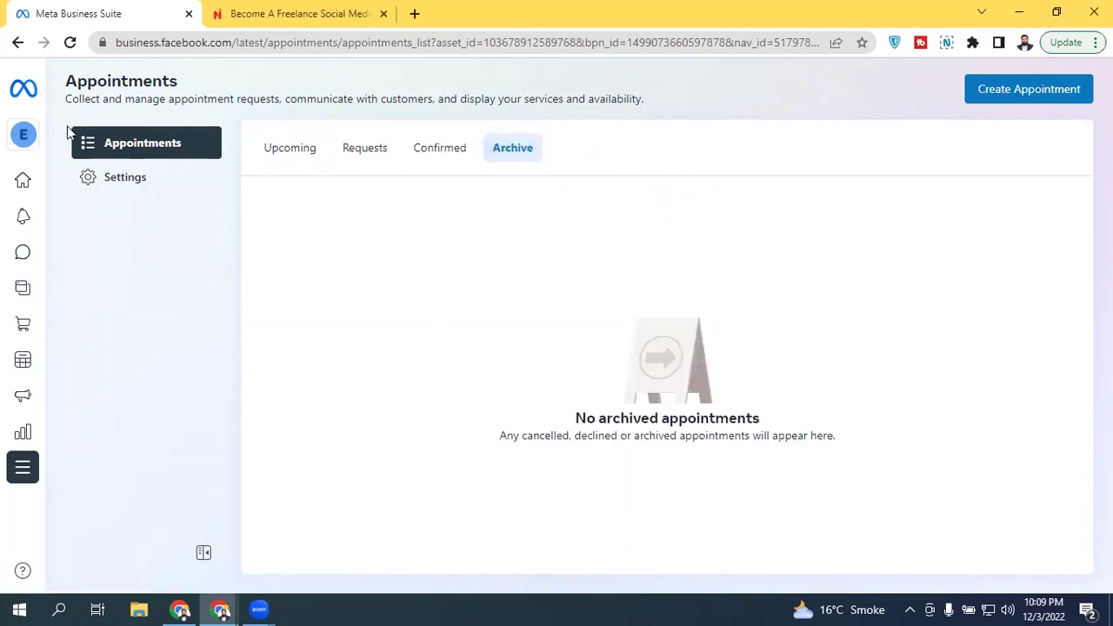
click(125, 178)
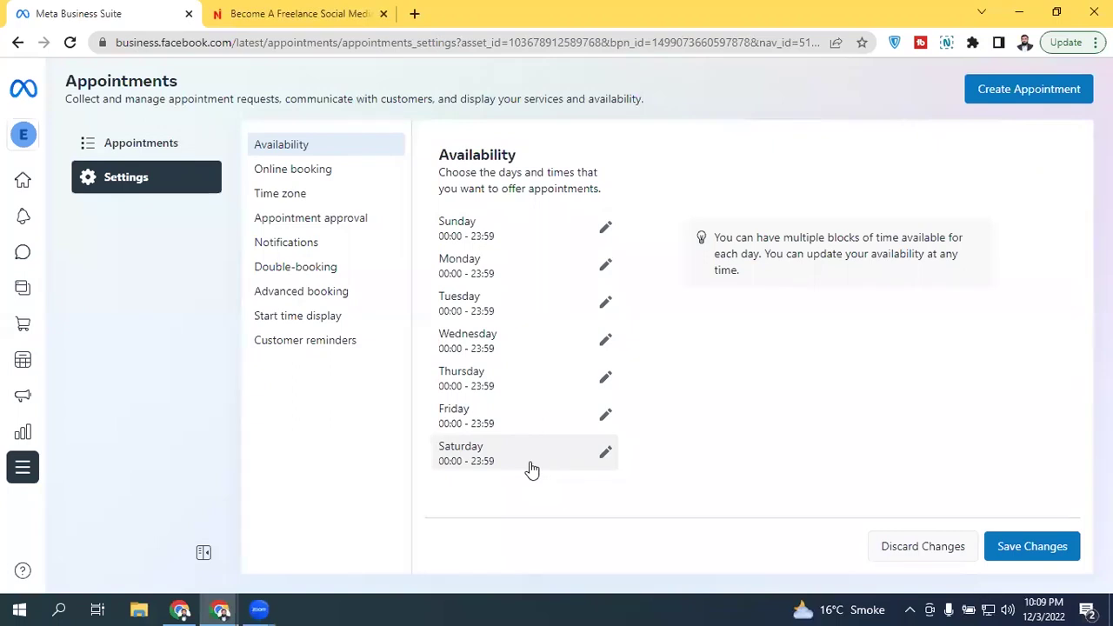
Step: Remove all availability for Sunday and Friday
click(610, 233)
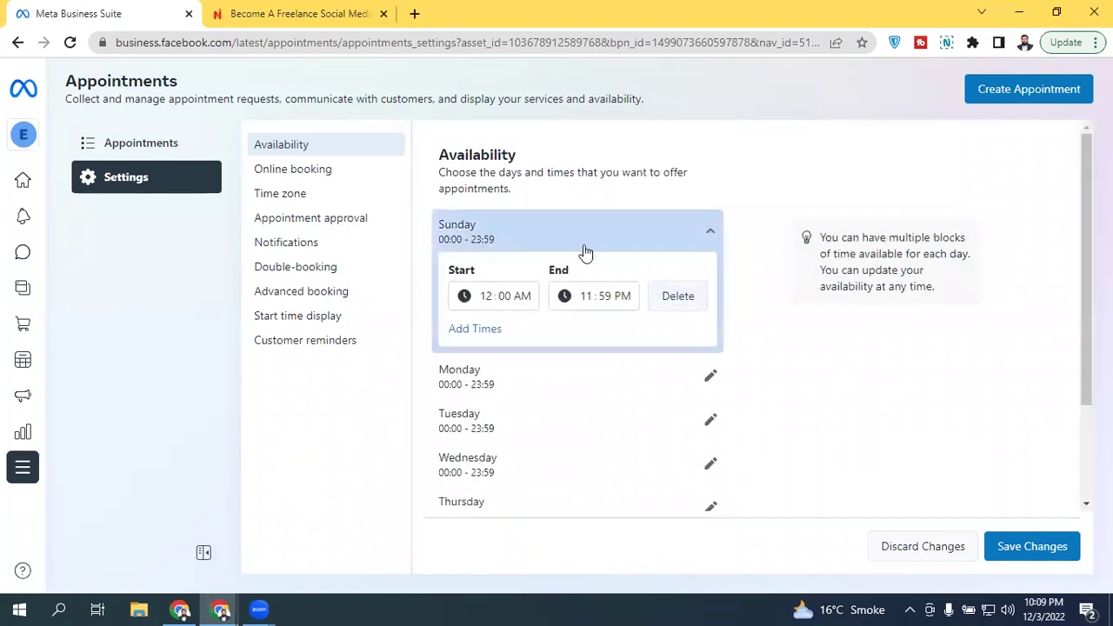
click(677, 295)
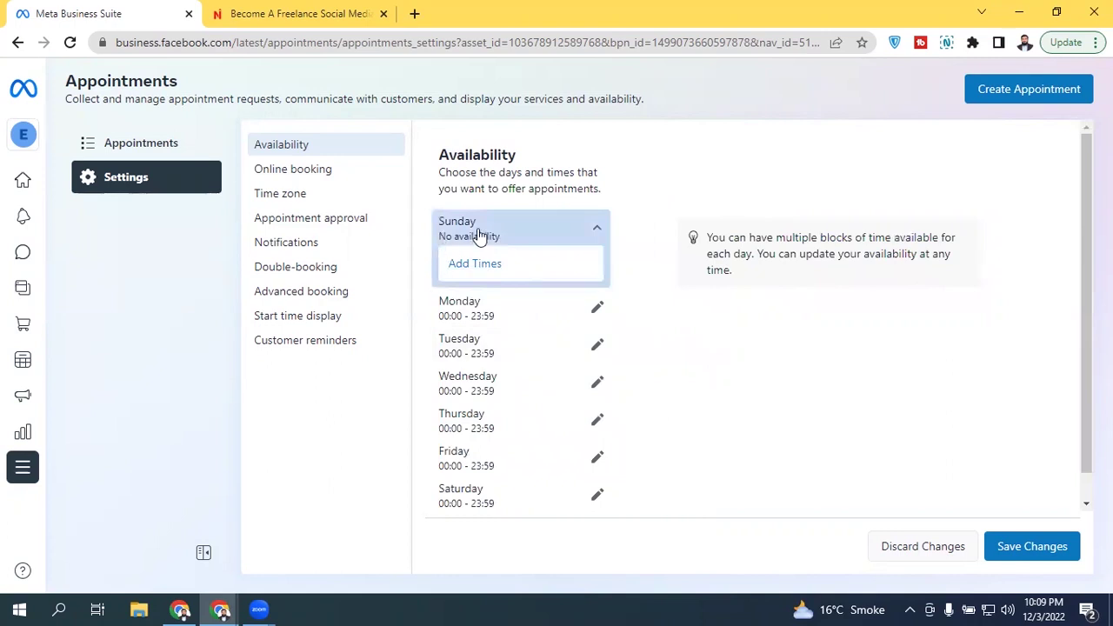
click(596, 457)
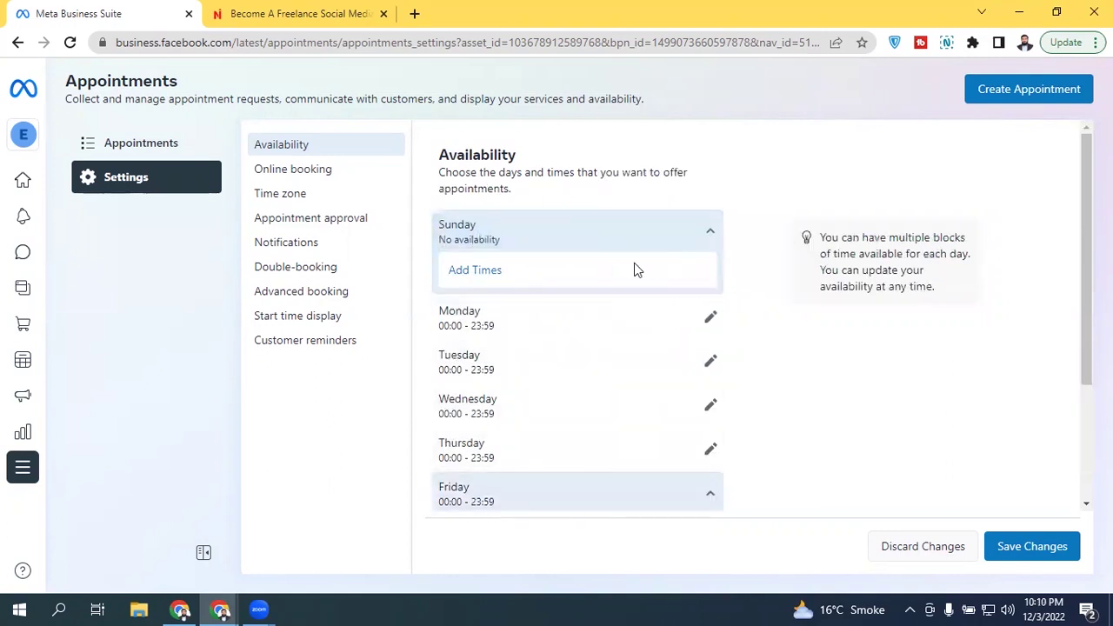
drag(1084, 313, 1083, 352)
scroll(690, 365, down, 1)
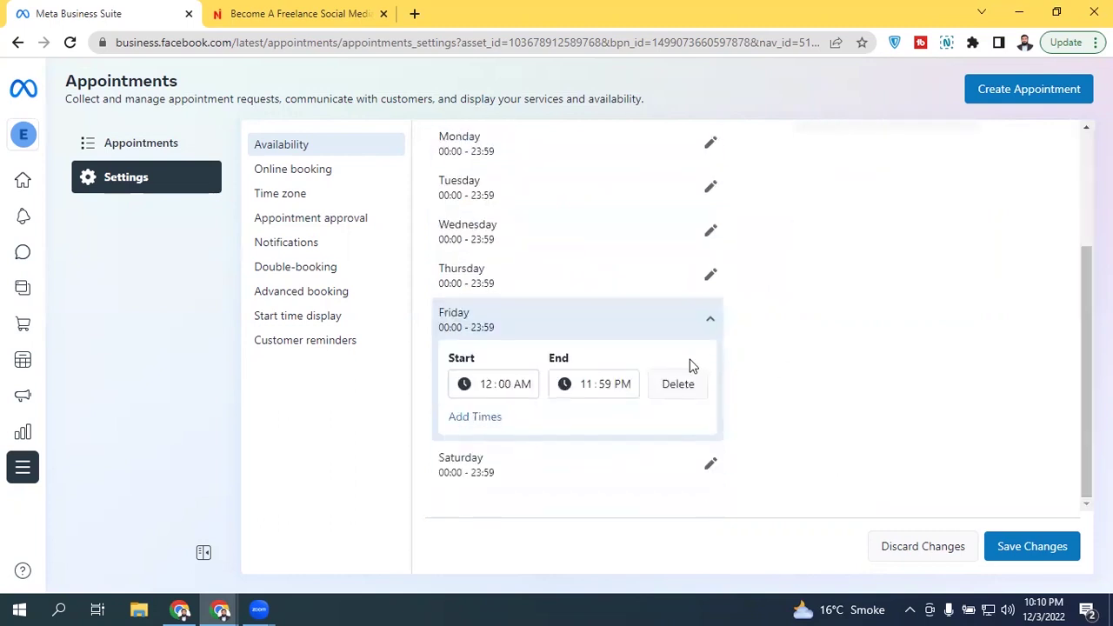
click(691, 367)
Step: Change Monday's hours to start at 9 and end at 5:00, then save the schedule
click(597, 246)
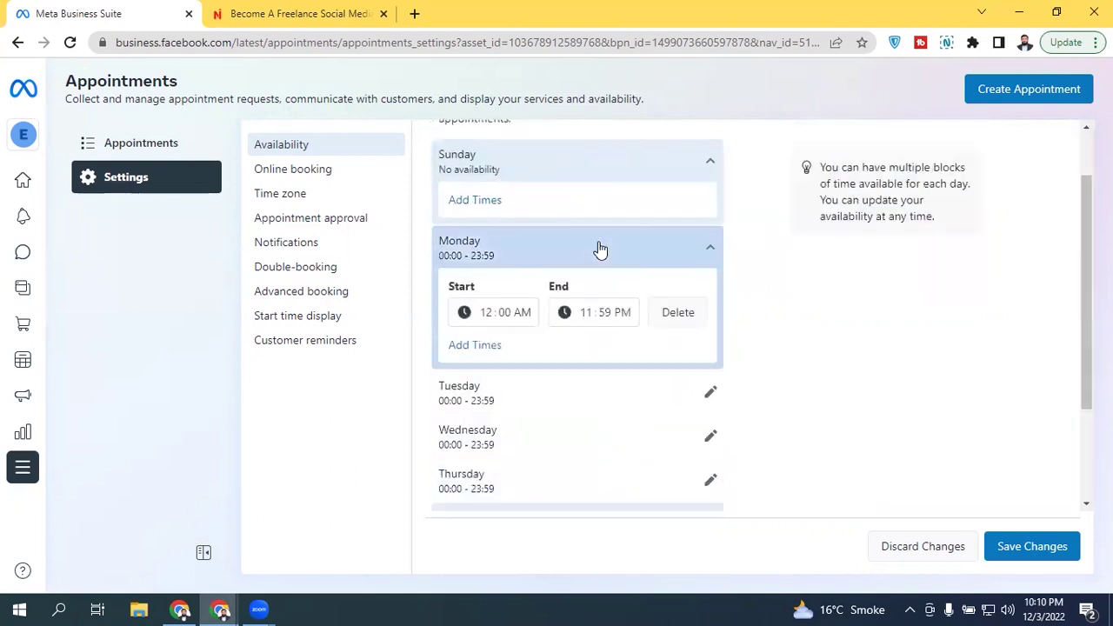
click(485, 314)
text(9)
click(586, 314)
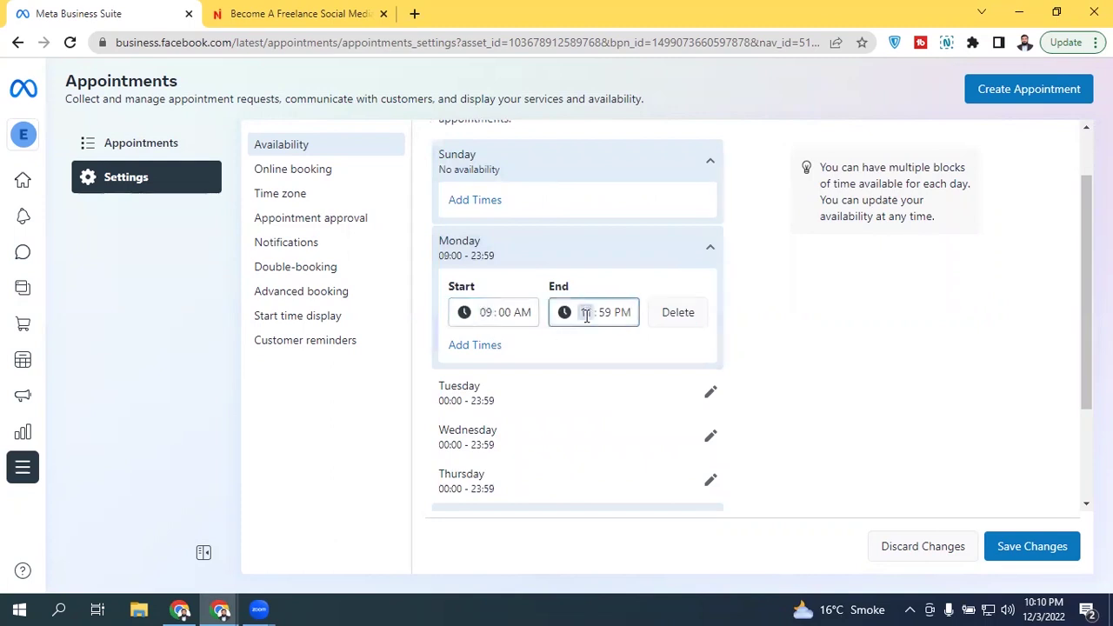
text(5)
click(605, 313)
text(00)
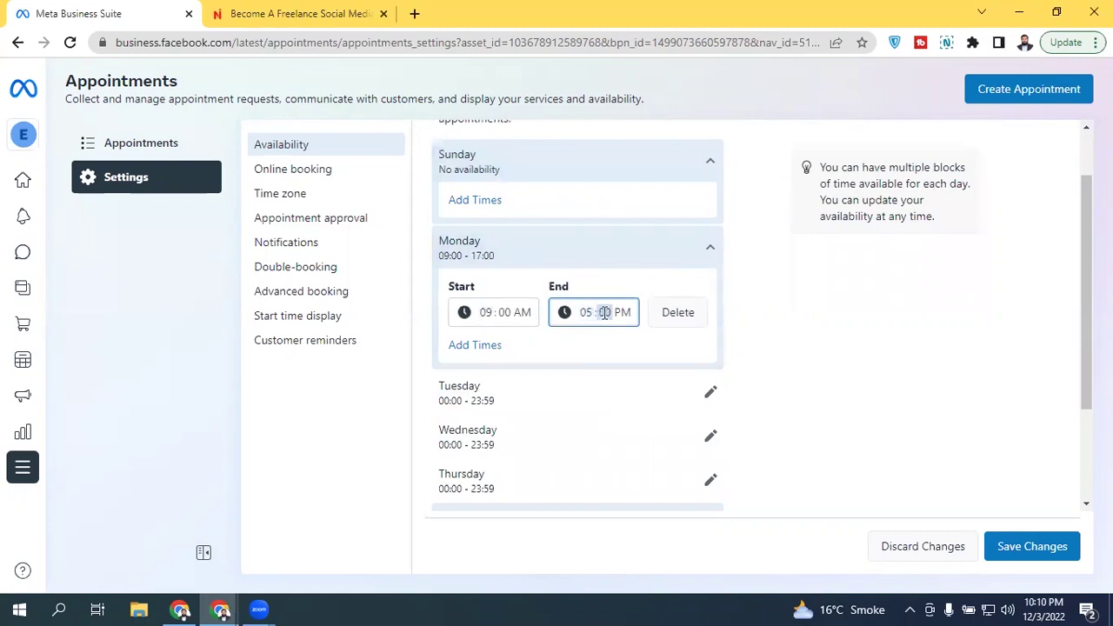
click(709, 247)
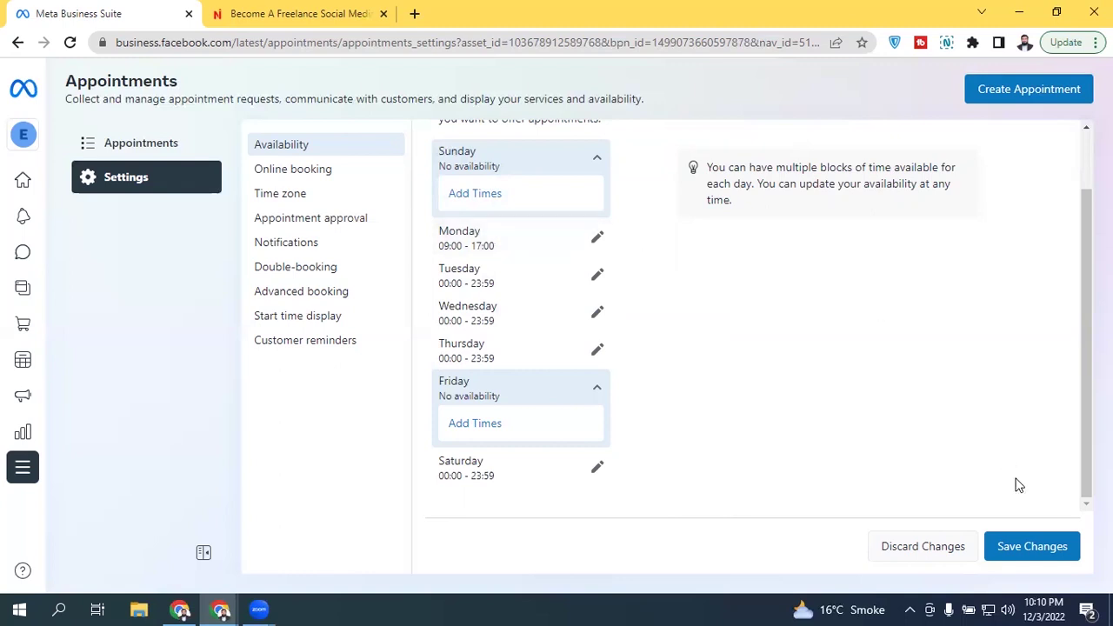
click(1030, 549)
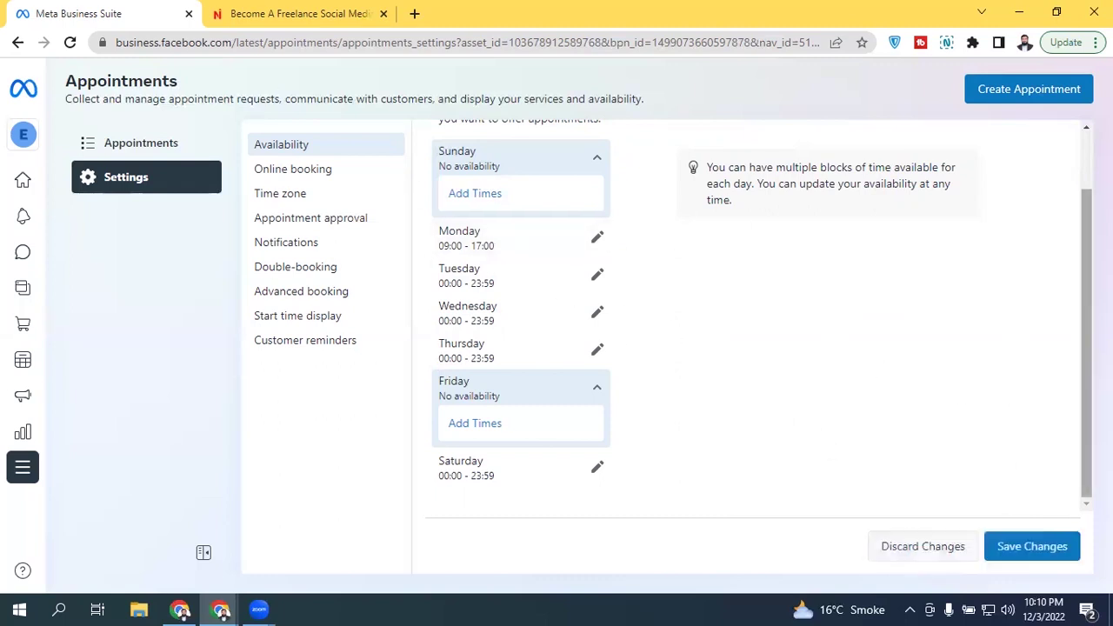
Step: Collapse the empty Friday and Sunday sections and open the Online booking settings
scroll(417, 269, up, 2)
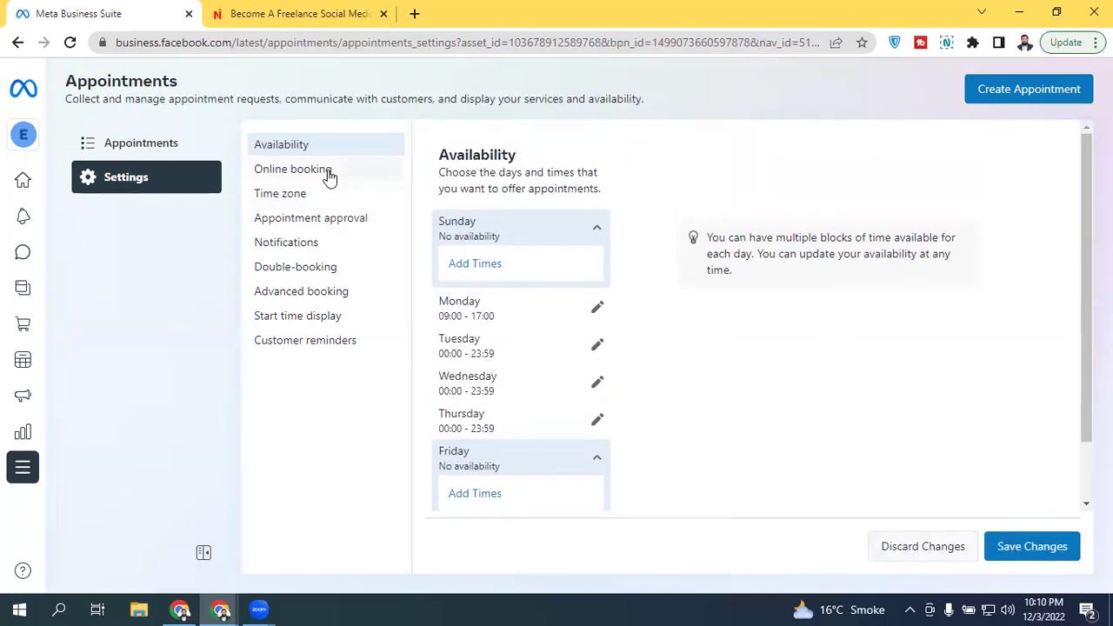
click(598, 466)
click(598, 233)
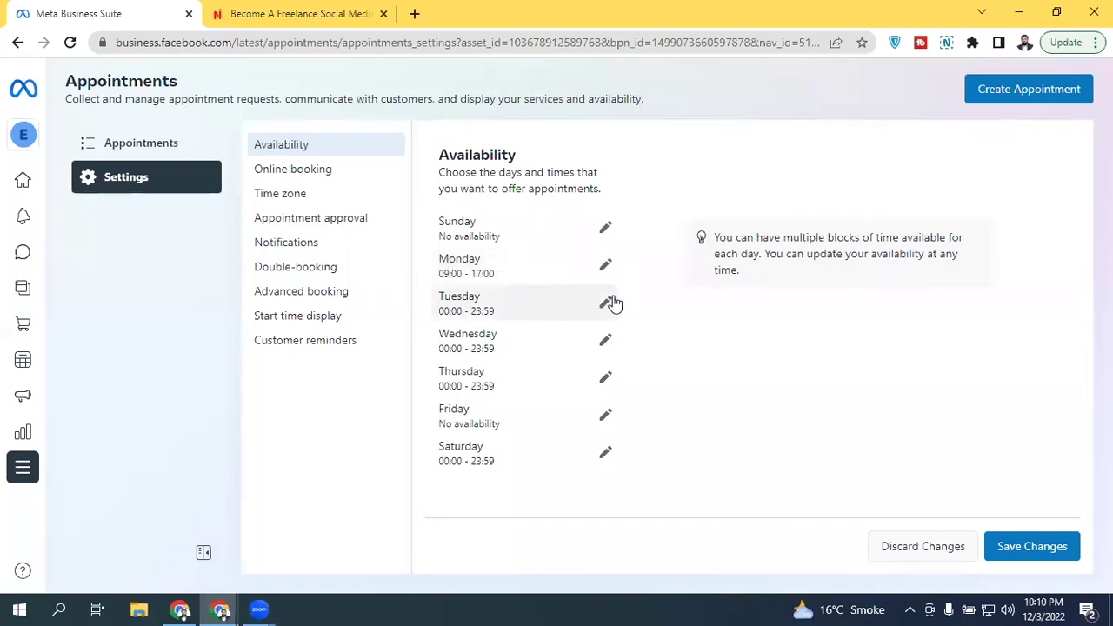
click(293, 168)
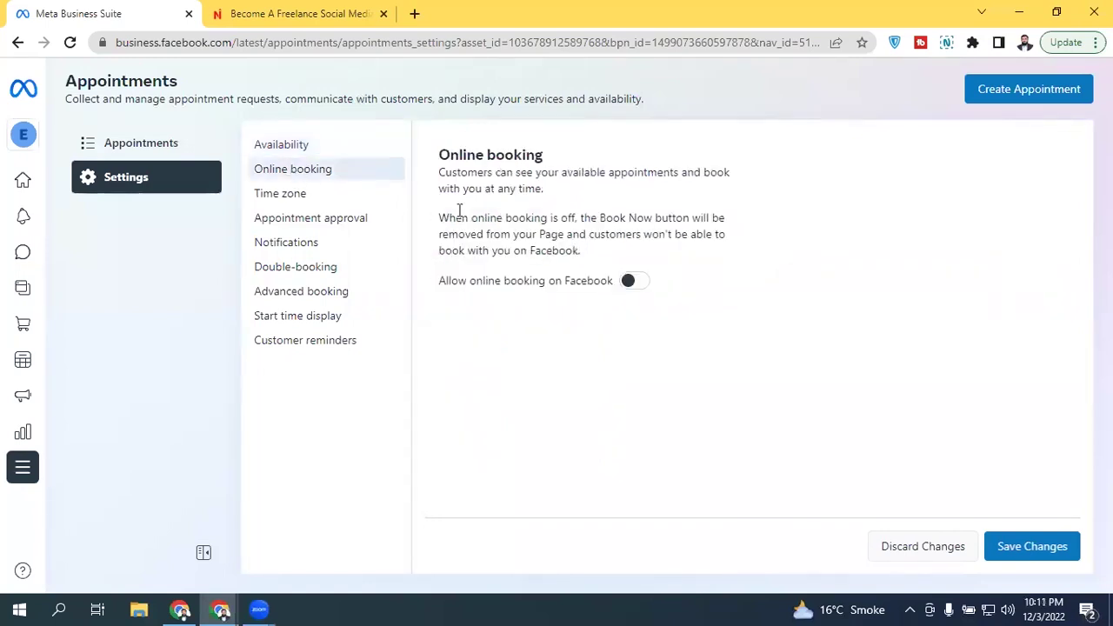
Step: Enable 'Allow online booking on Facebook', save it, and open the Time zone settings
click(637, 282)
click(1039, 536)
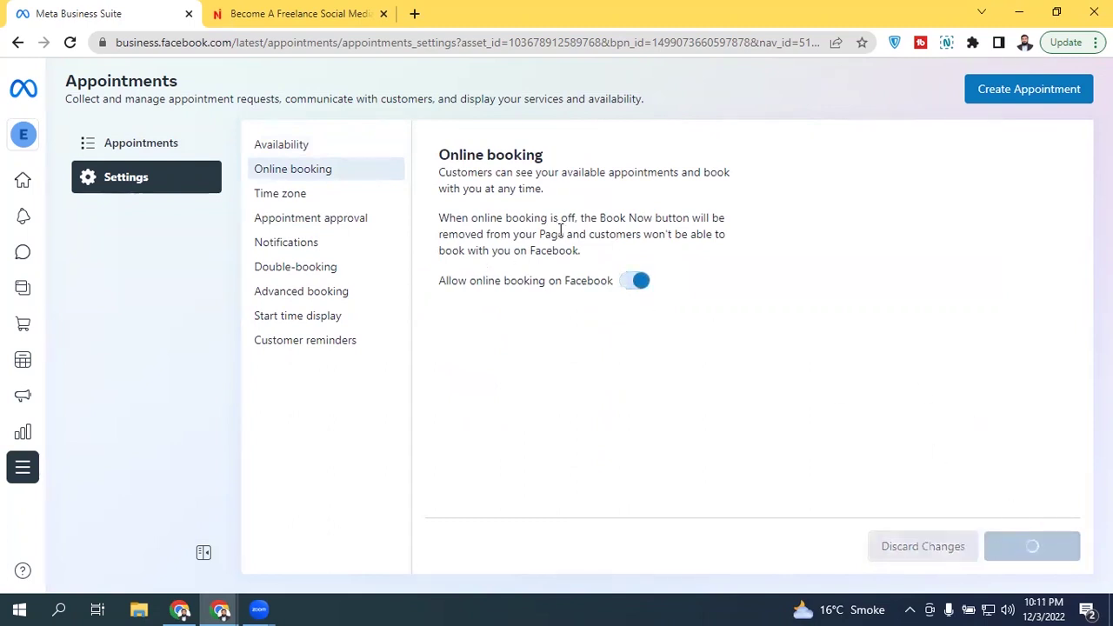
click(324, 195)
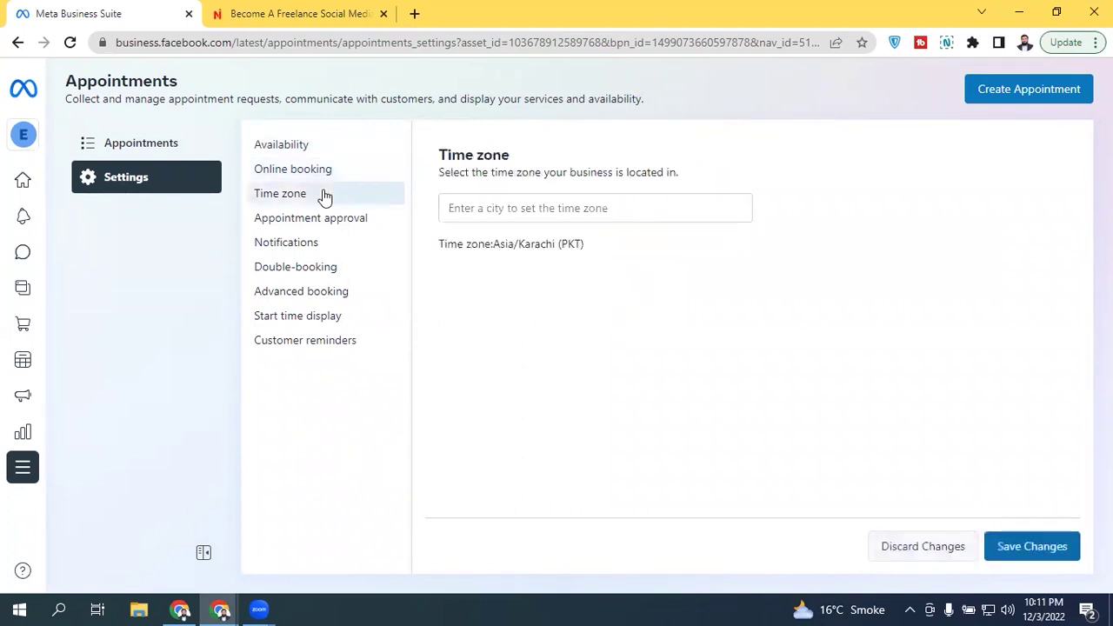
Step: Keep the Asia/Karachi time zone and leave 'Manually approve appointments' switched on
click(554, 207)
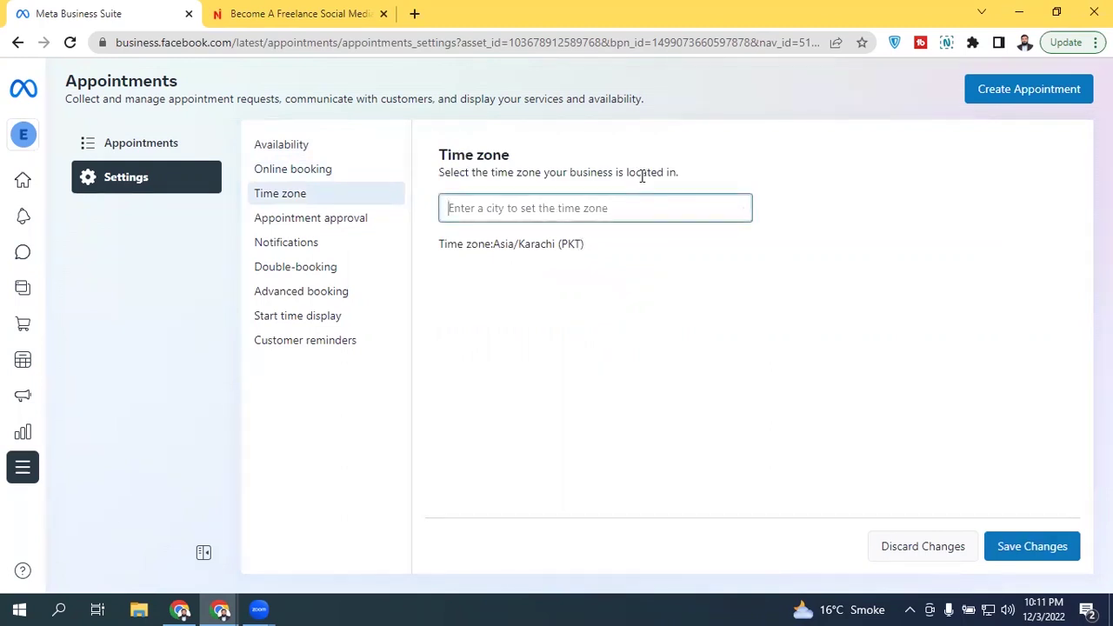
click(600, 169)
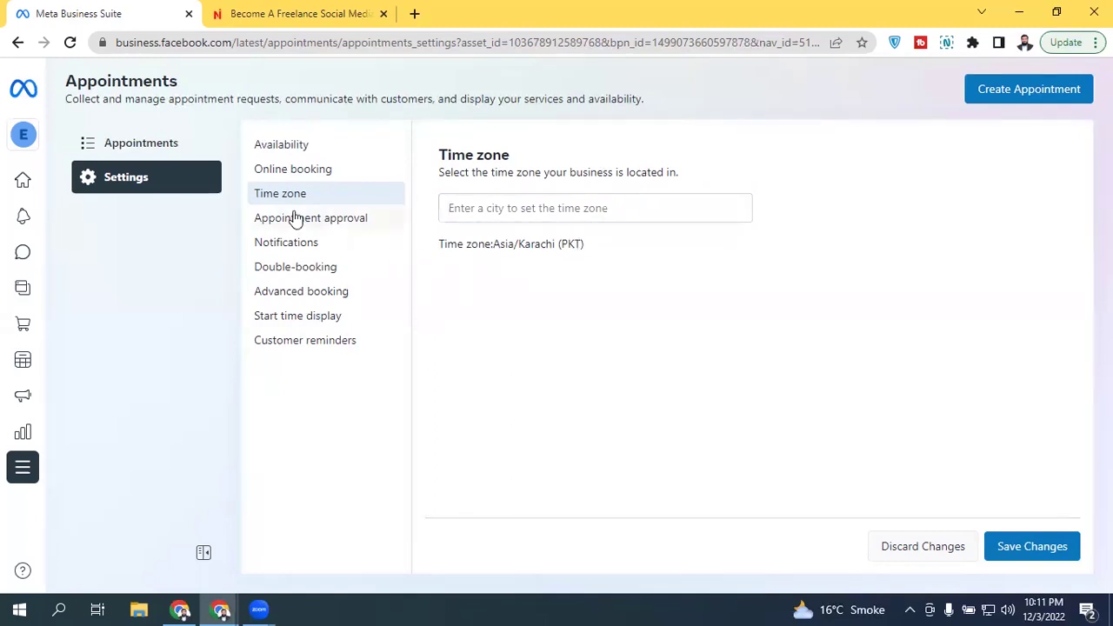
click(339, 228)
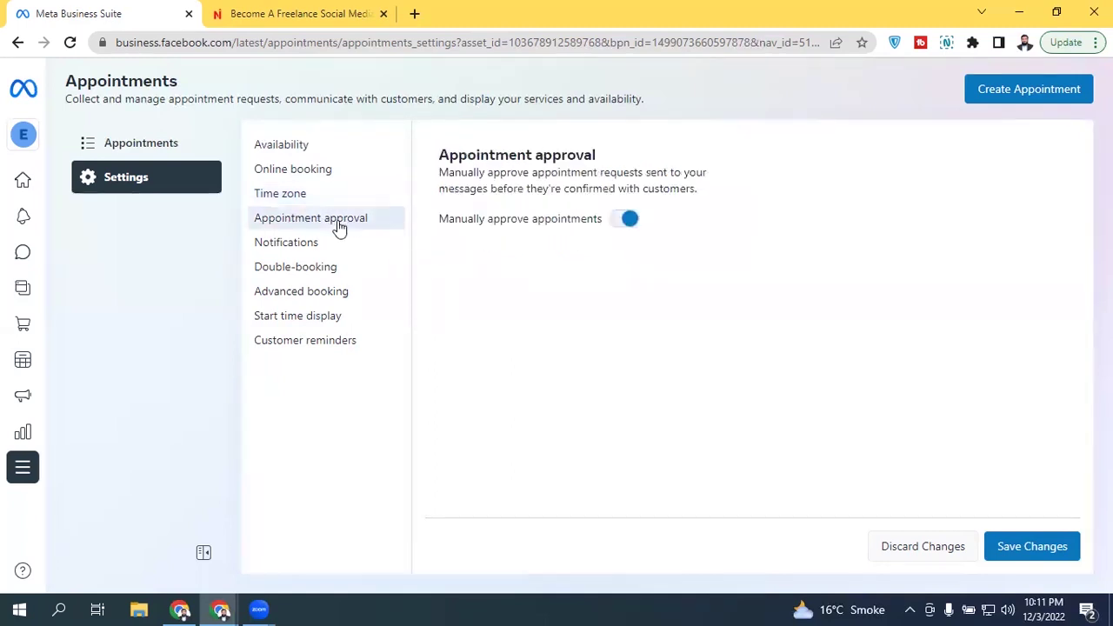
click(632, 222)
click(632, 223)
Step: Switch off text message (SMS) notifications for appointments and save the notification settings
click(300, 248)
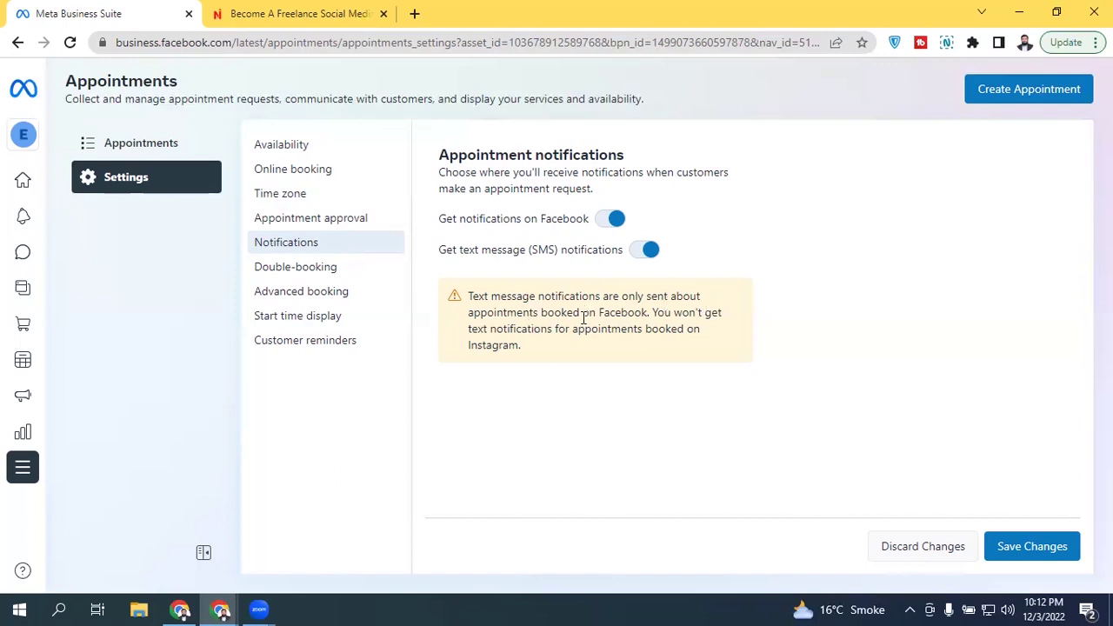
click(647, 250)
click(647, 251)
click(647, 252)
click(650, 252)
click(658, 254)
click(660, 255)
click(660, 254)
click(1031, 546)
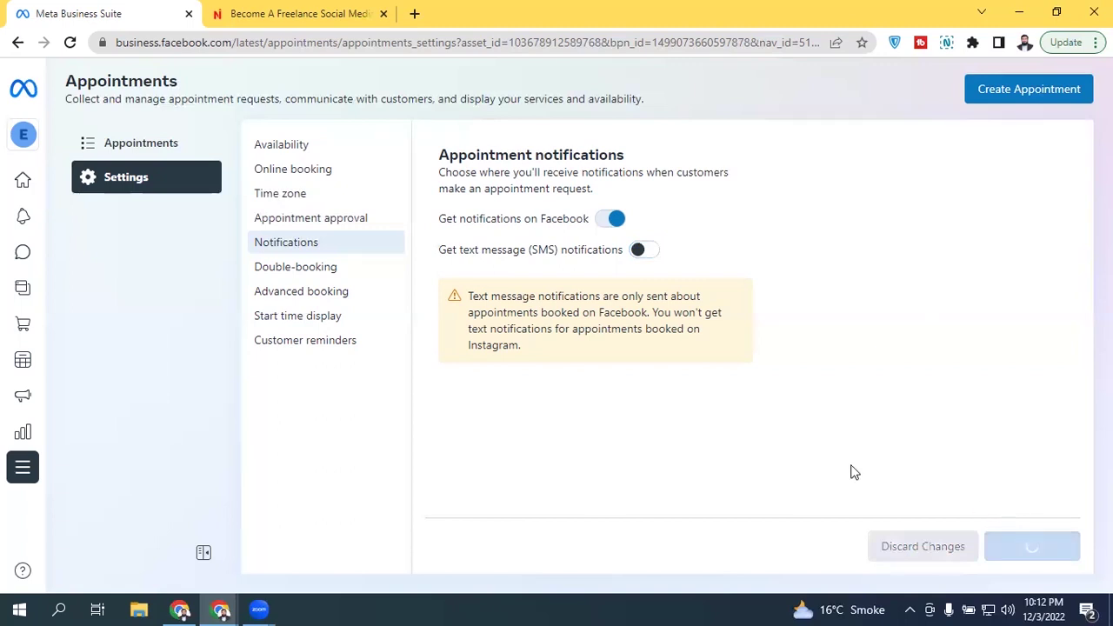
click(359, 271)
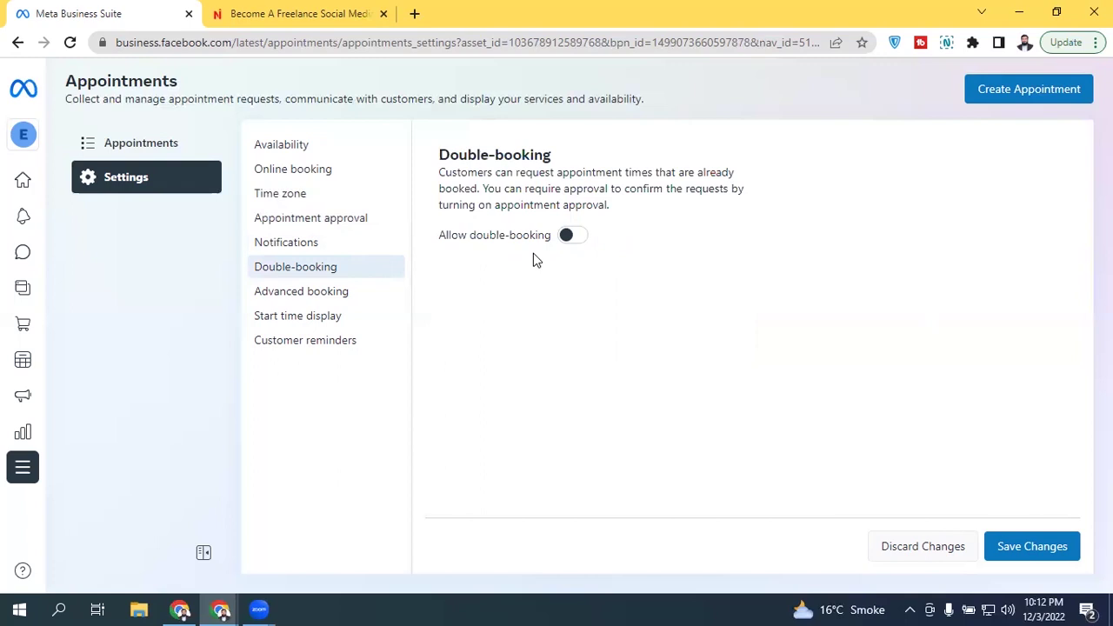
Step: Leave 'Allow double-booking' switched off and go to the Advanced booking settings
click(566, 241)
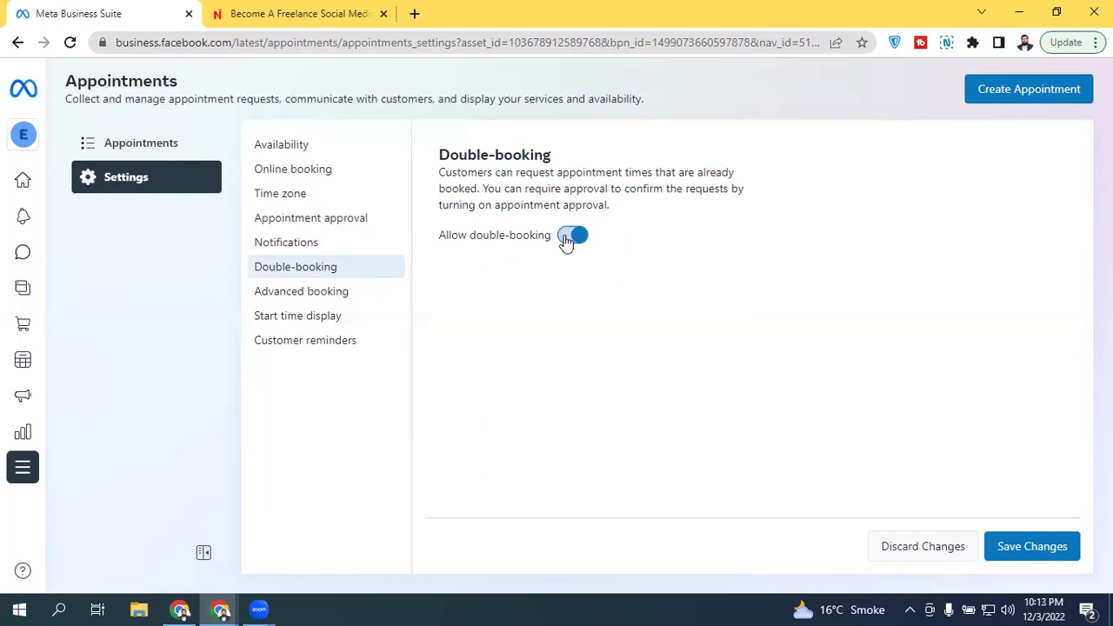
click(566, 240)
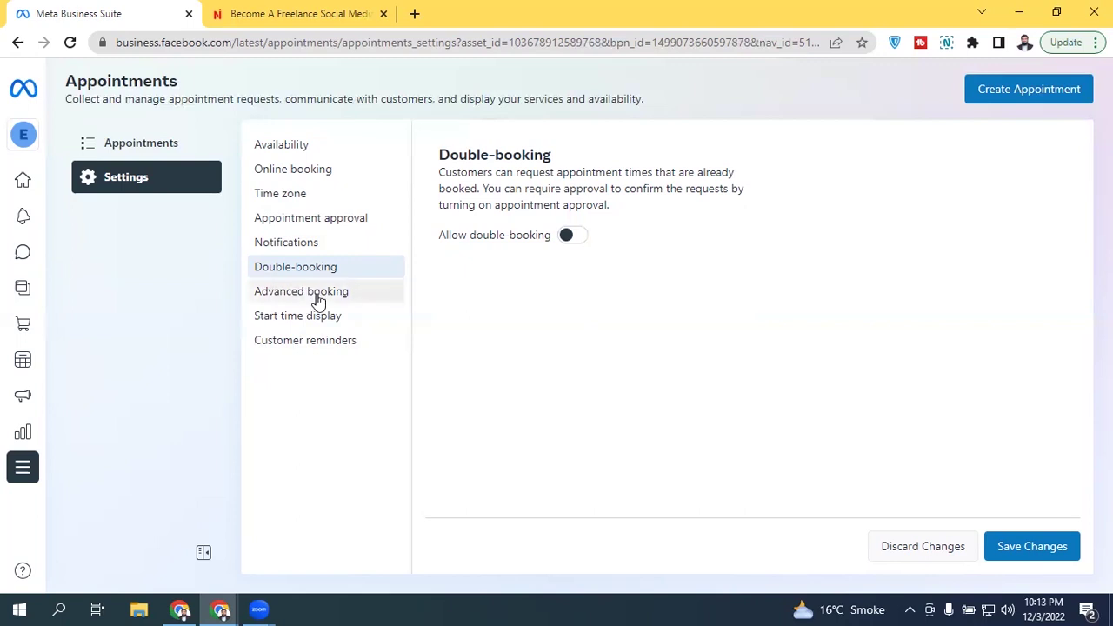
click(318, 300)
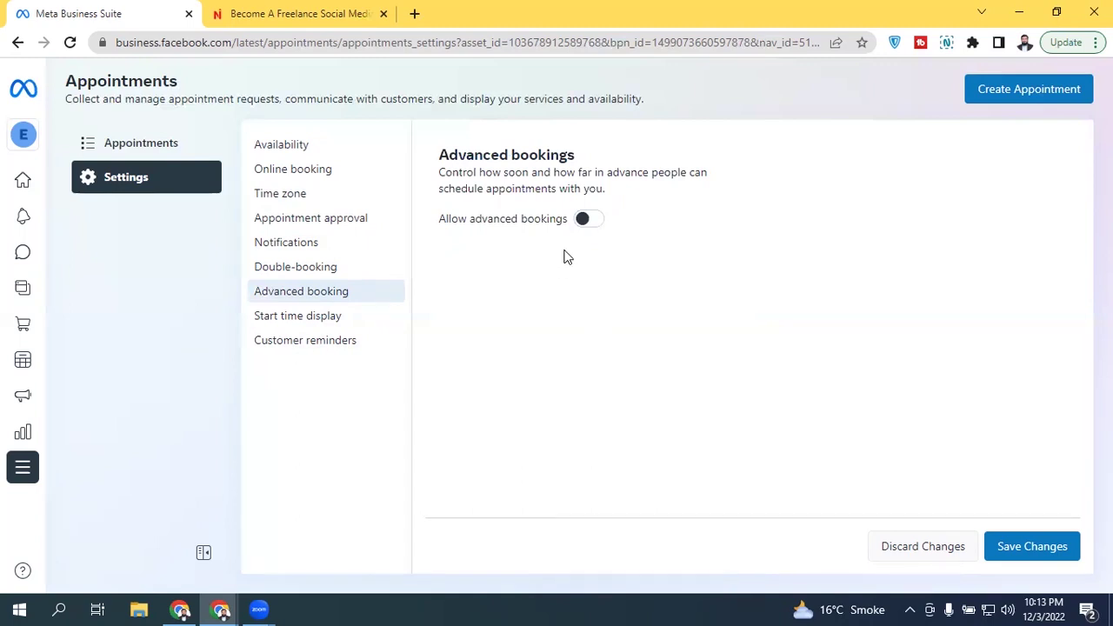
Step: Turn on 'Allow advanced bookings' with the soonest booking set to 1 Day ahead
click(585, 220)
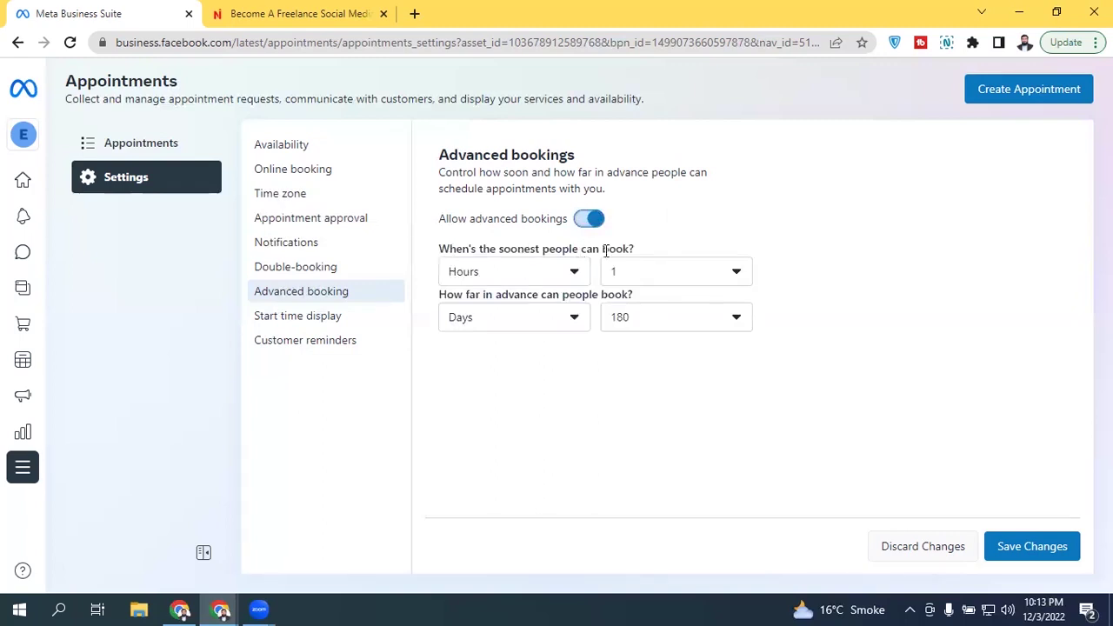
click(521, 277)
click(507, 336)
click(667, 273)
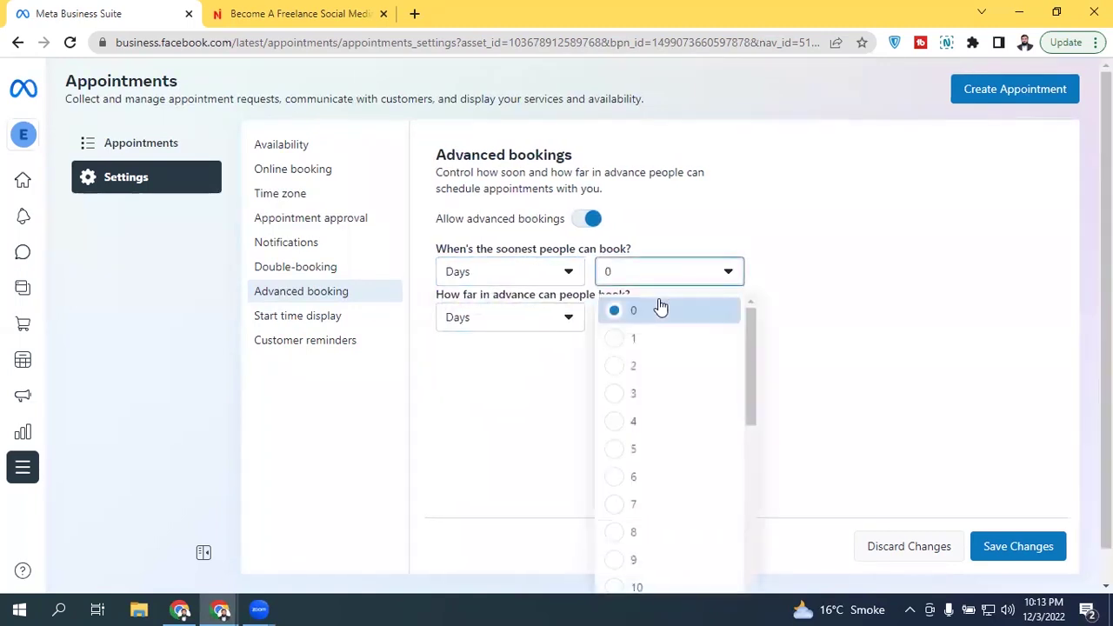
click(657, 311)
key(Down)
click(650, 341)
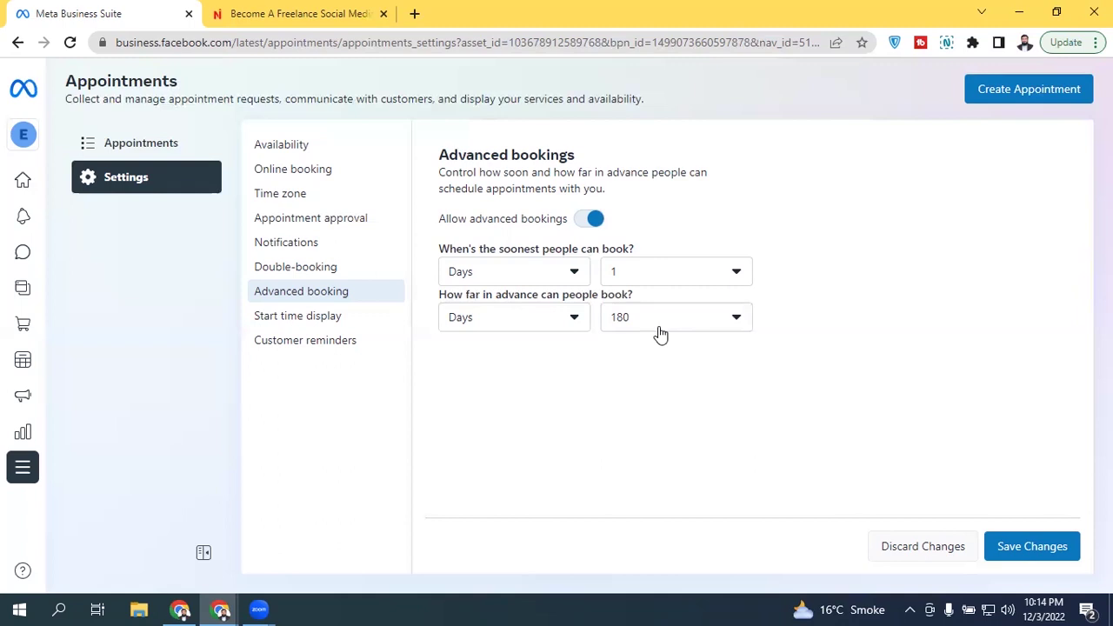
Step: Set 'How far in advance' to 4 Weeks and save the advanced booking settings
click(510, 320)
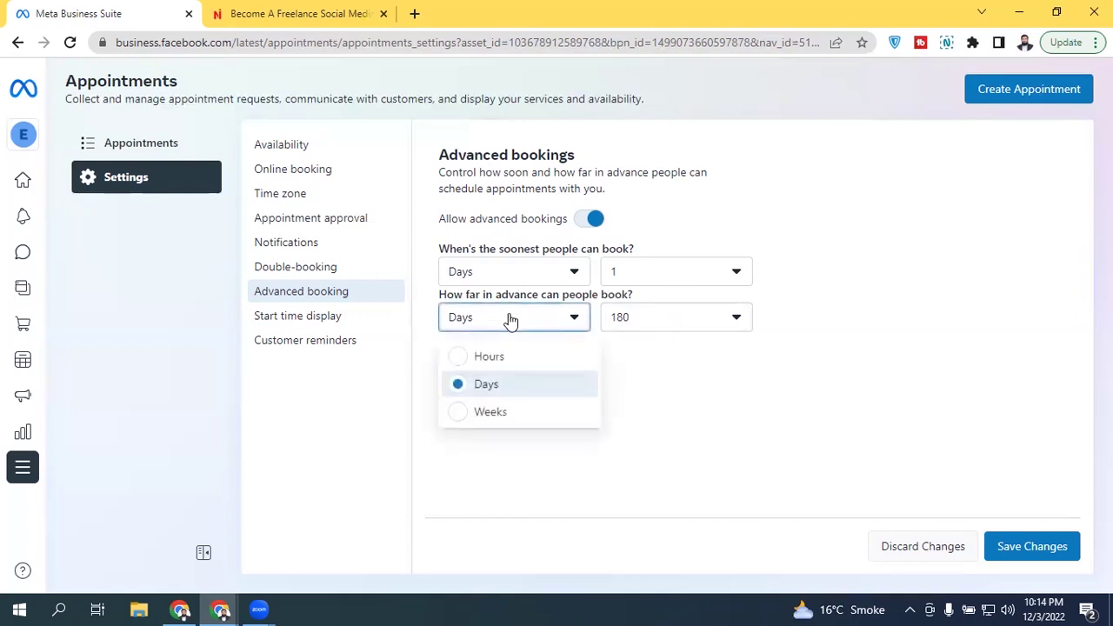
click(499, 412)
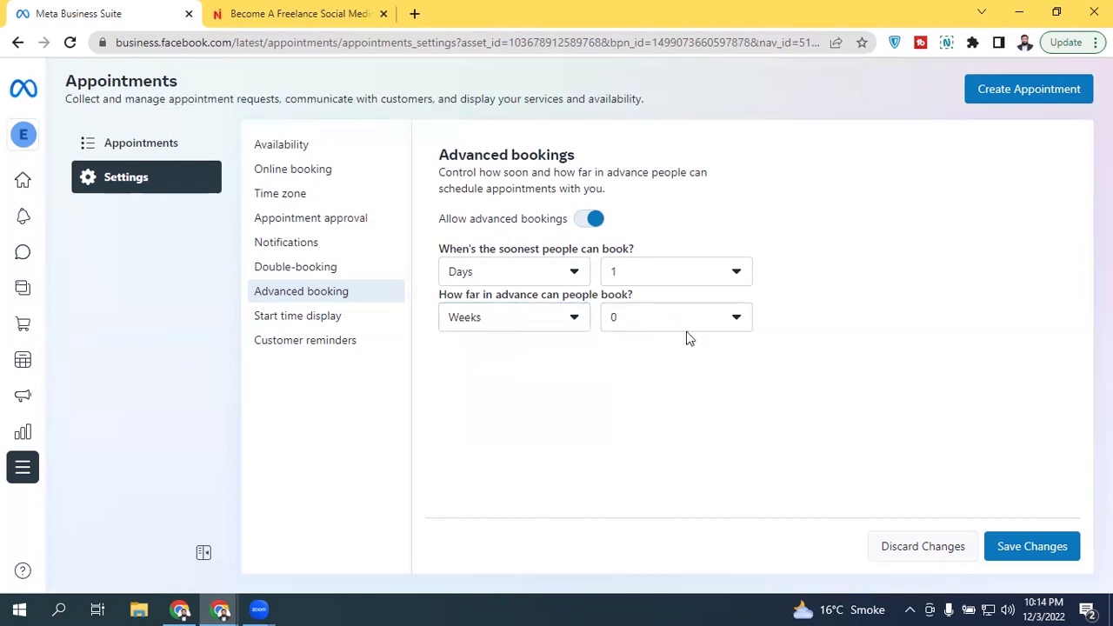
click(666, 323)
click(646, 473)
click(678, 326)
click(650, 404)
click(628, 326)
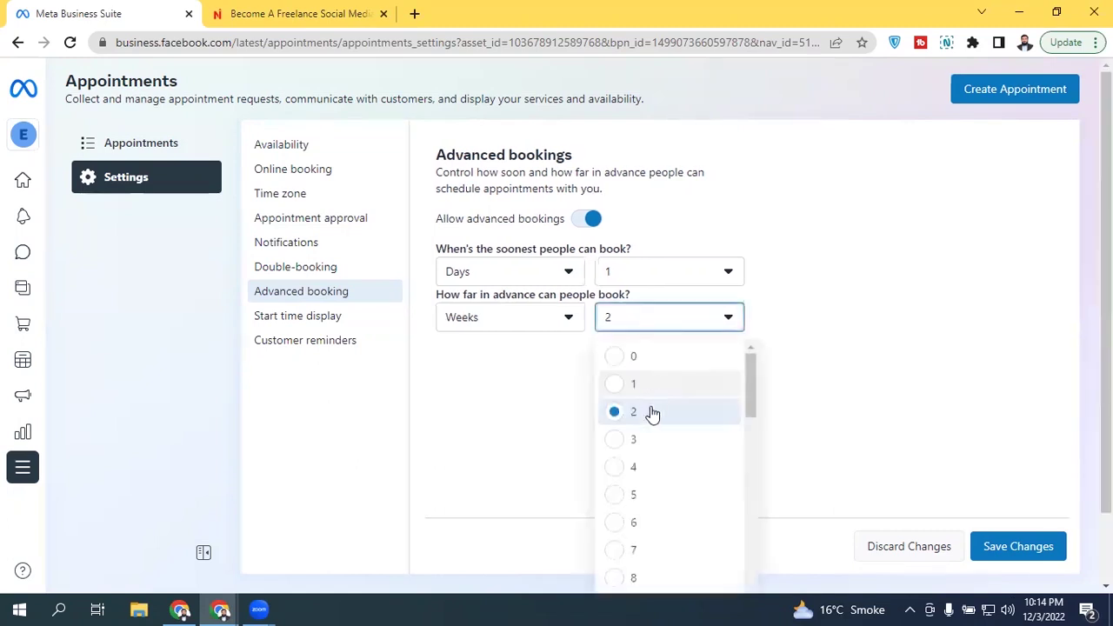
click(645, 466)
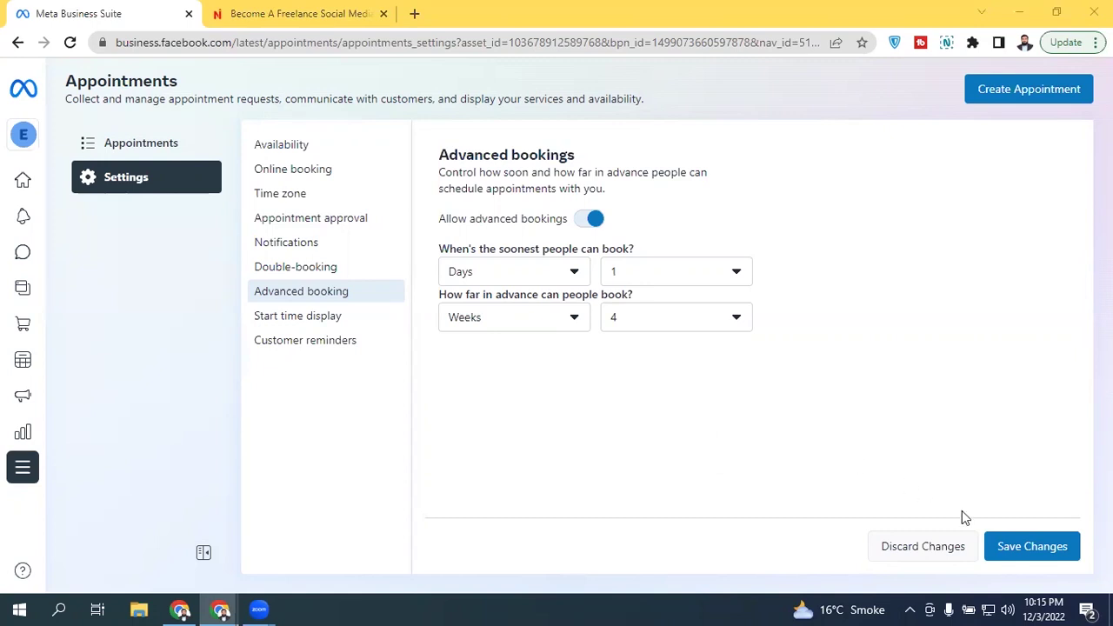
click(1013, 551)
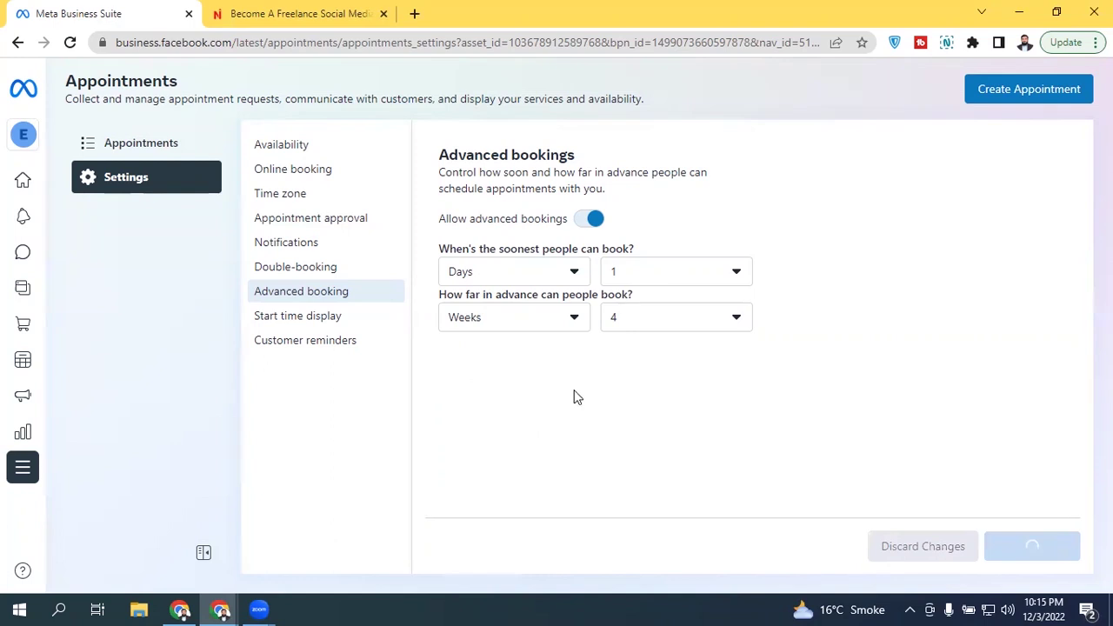
click(1052, 553)
Step: Keep appointment start times every 30 min, save, and open the Customer reminders settings
click(295, 319)
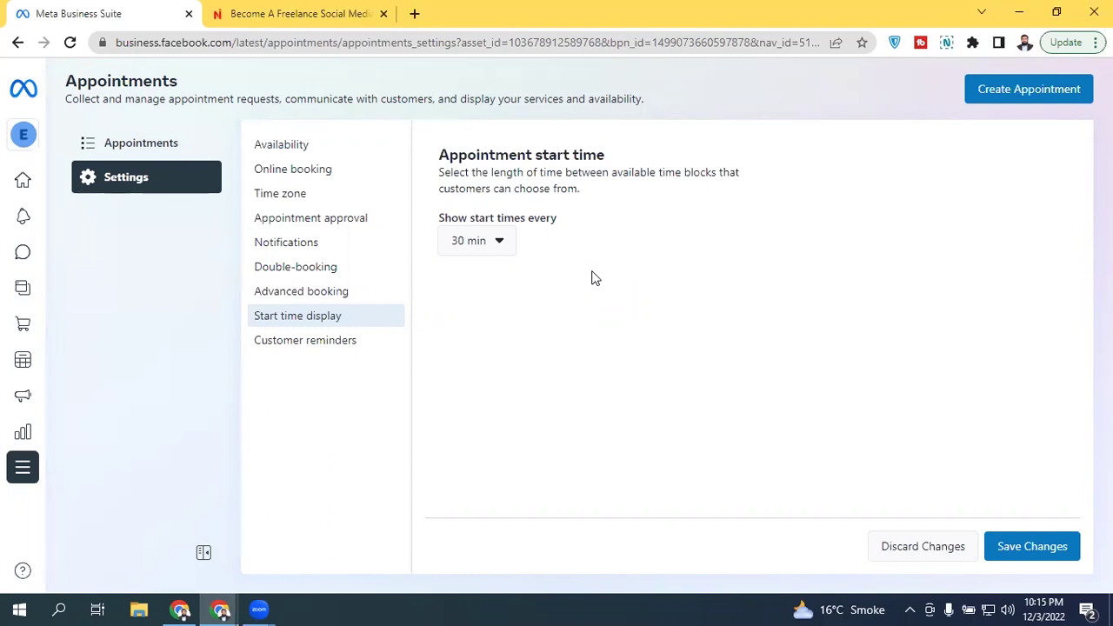
click(472, 246)
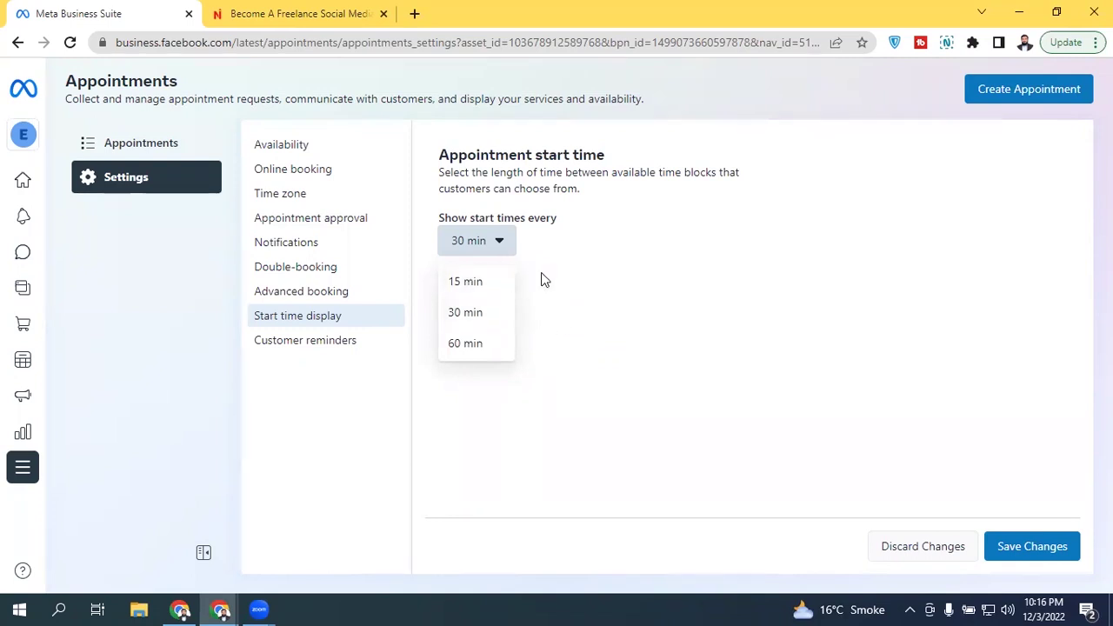
click(502, 251)
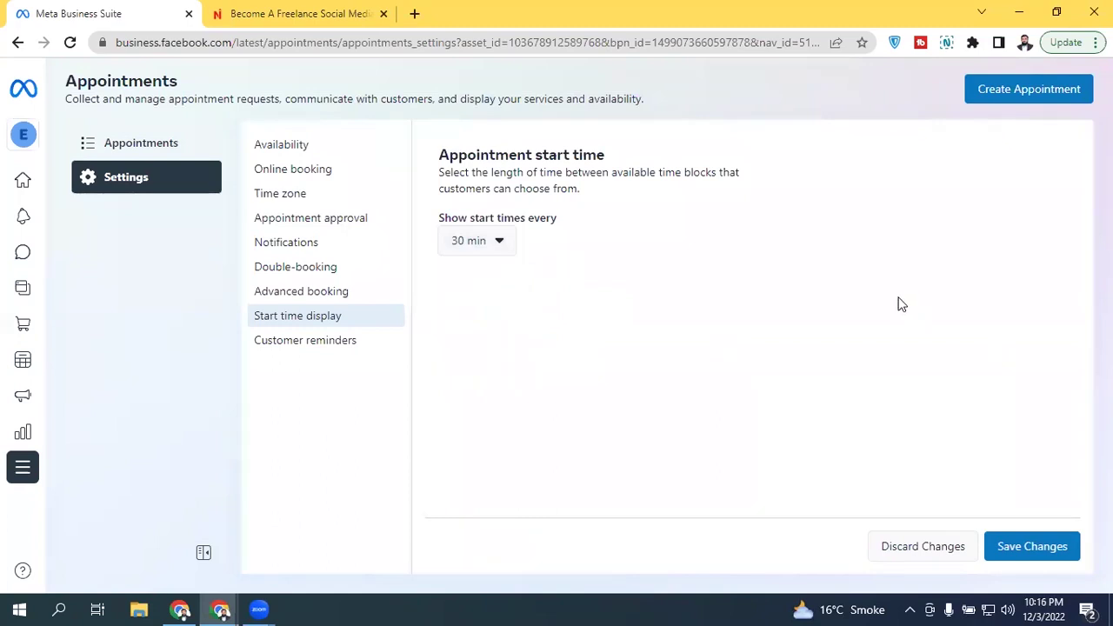
click(1023, 542)
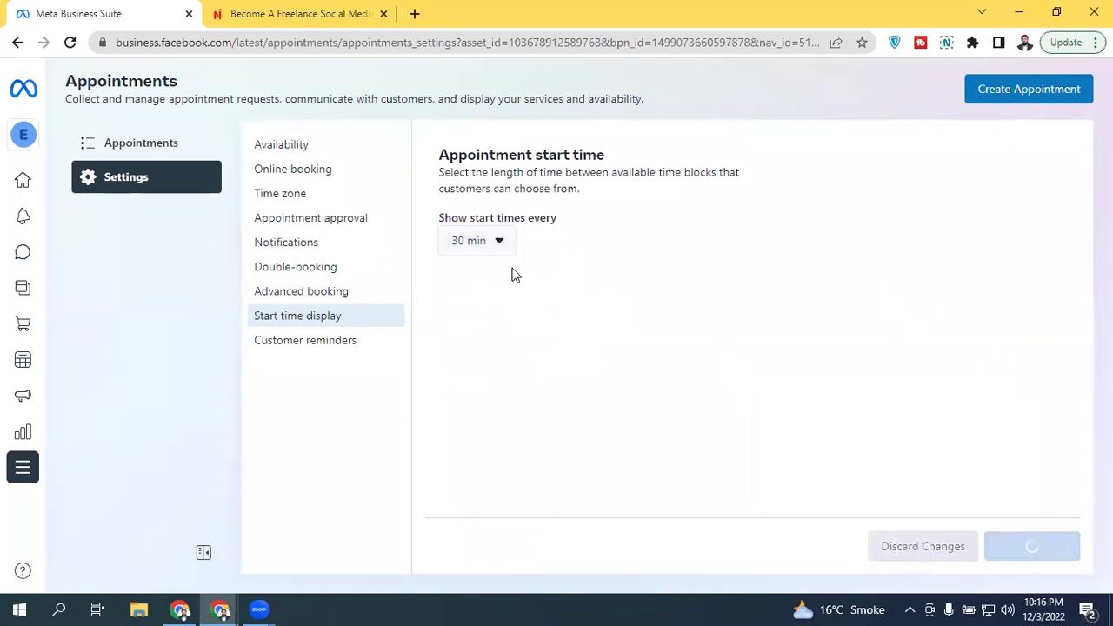
click(323, 346)
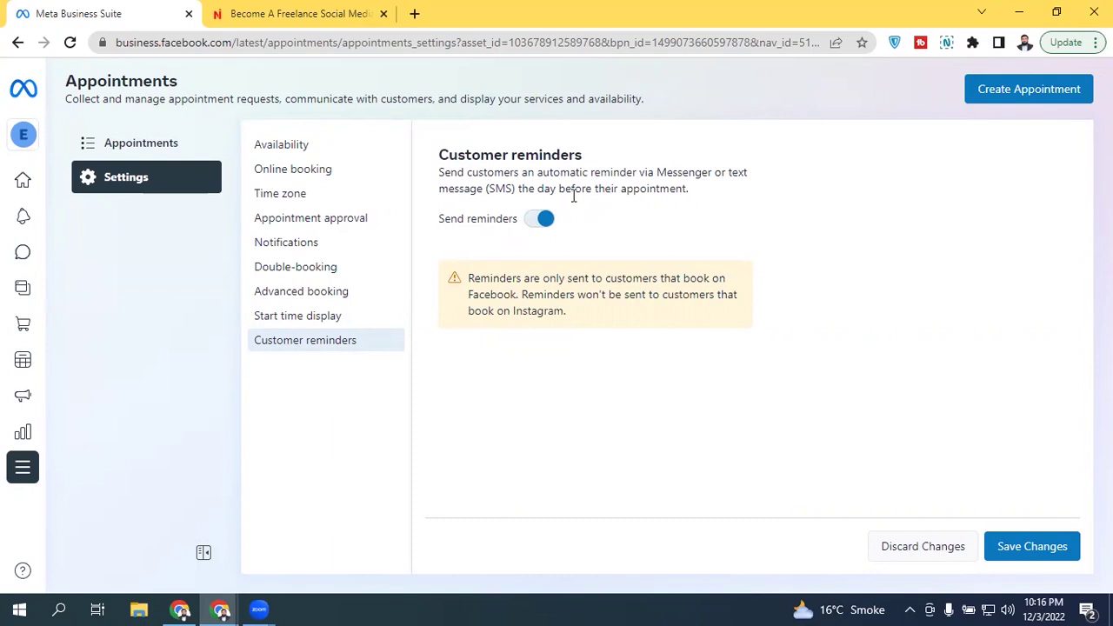
Step: Save the appointment reminder changes and go to the Business Suite Inbox
click(1034, 549)
mouse_move(39, 265)
click(93, 251)
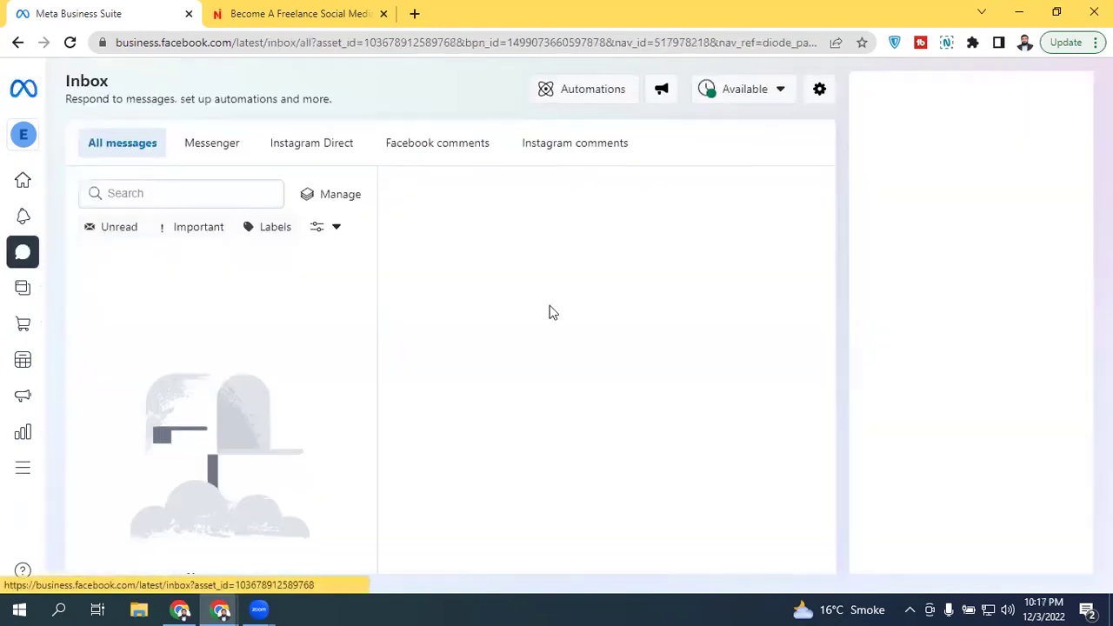
Step: Open Inbox Automations and edit the Appointment reminders automation
click(571, 88)
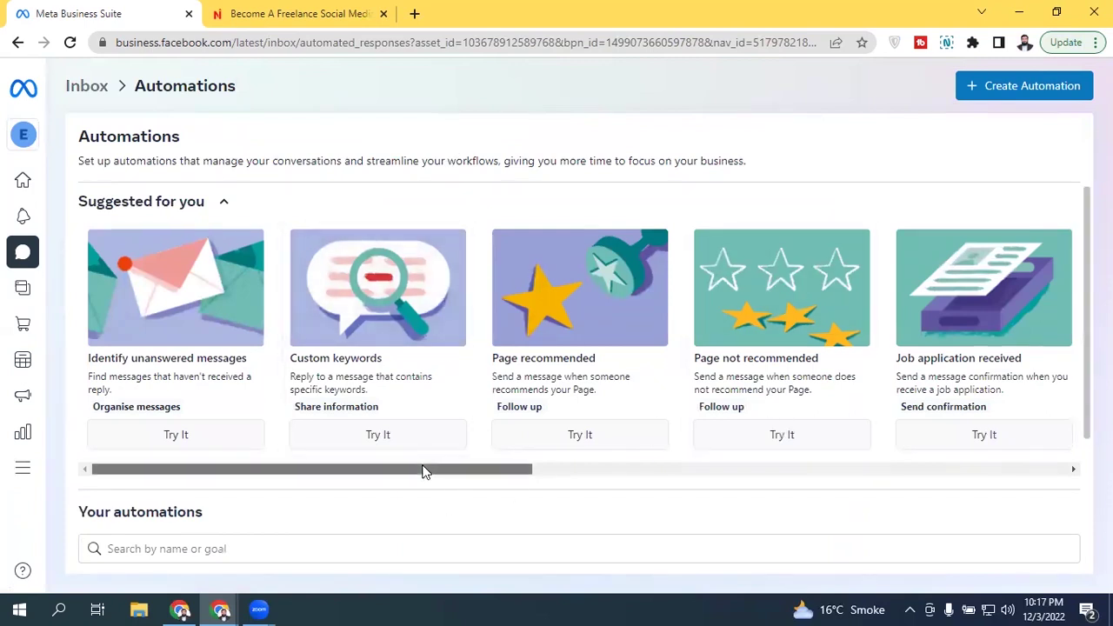
drag(425, 470, 959, 470)
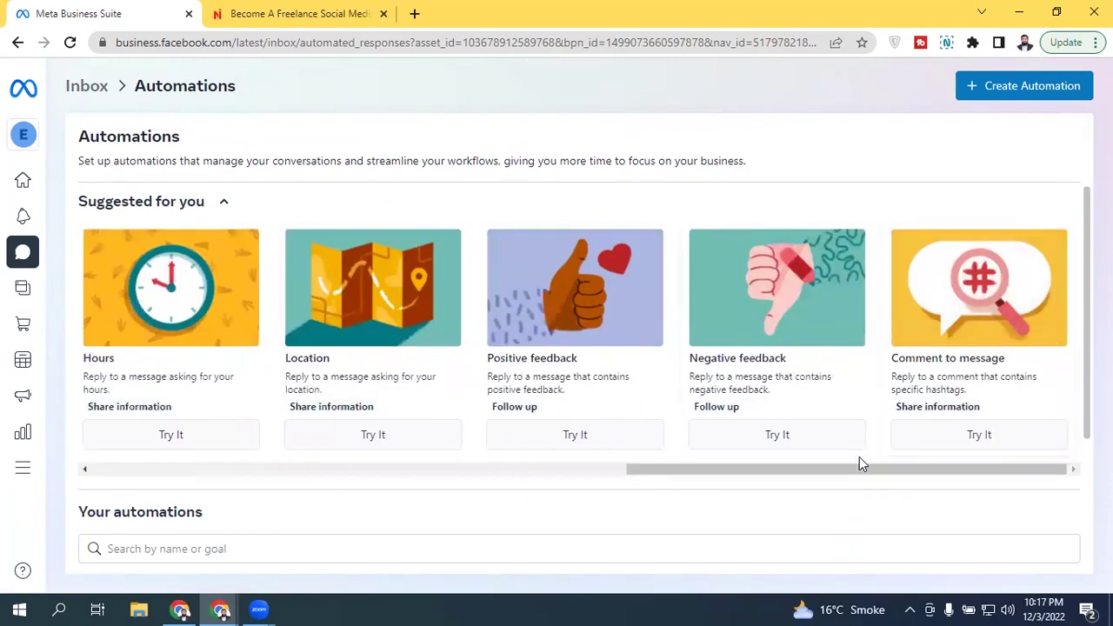
scroll(859, 456, down, 1)
scroll(573, 348, down, 2)
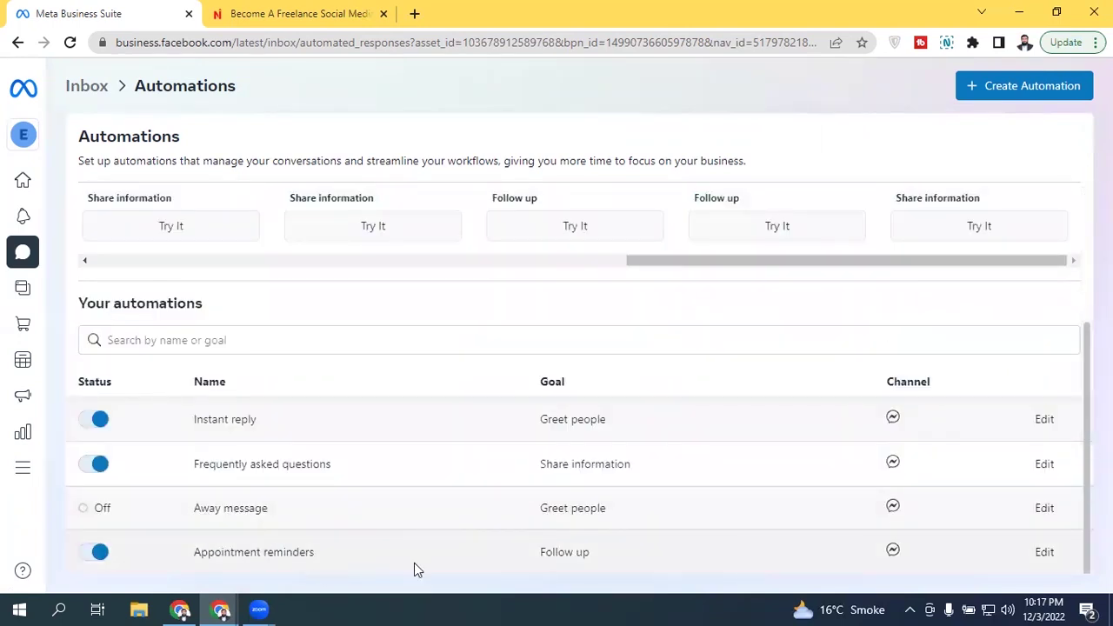
click(1043, 552)
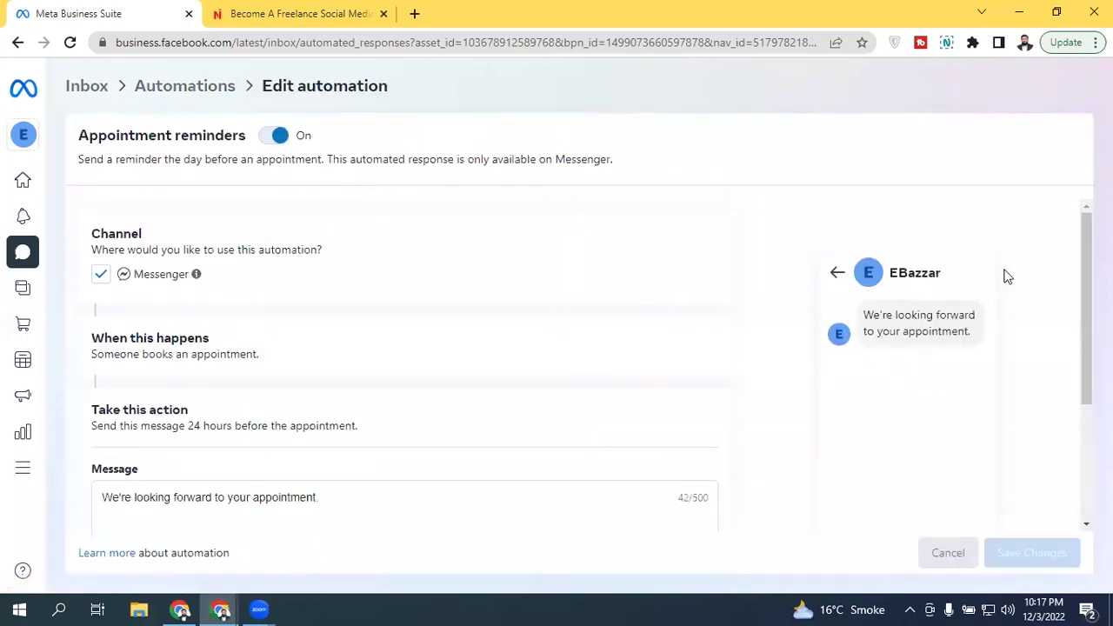
Step: Toggle Appointment reminders off and back on, then save it
scroll(1086, 261, down, 3)
scroll(1082, 352, down, 3)
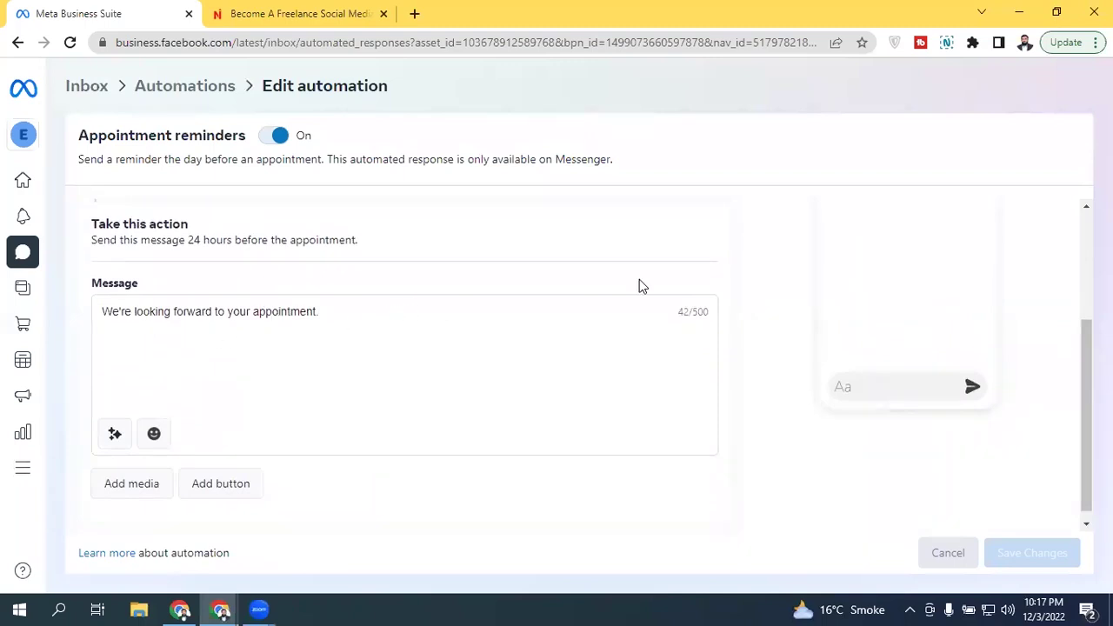
drag(1084, 362, 1084, 243)
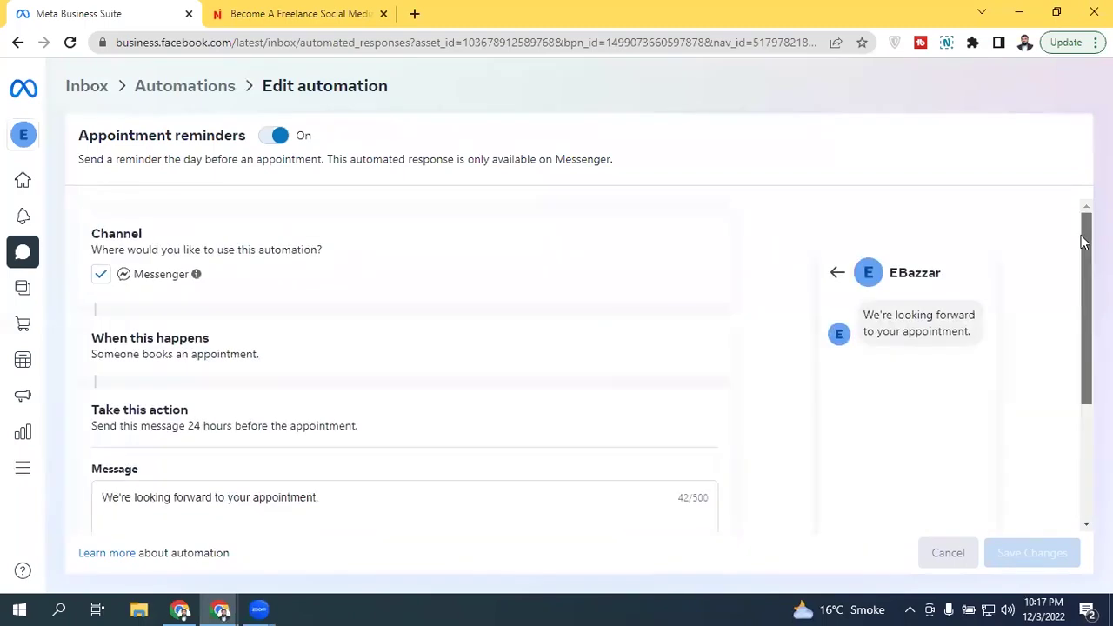
click(270, 136)
click(270, 136)
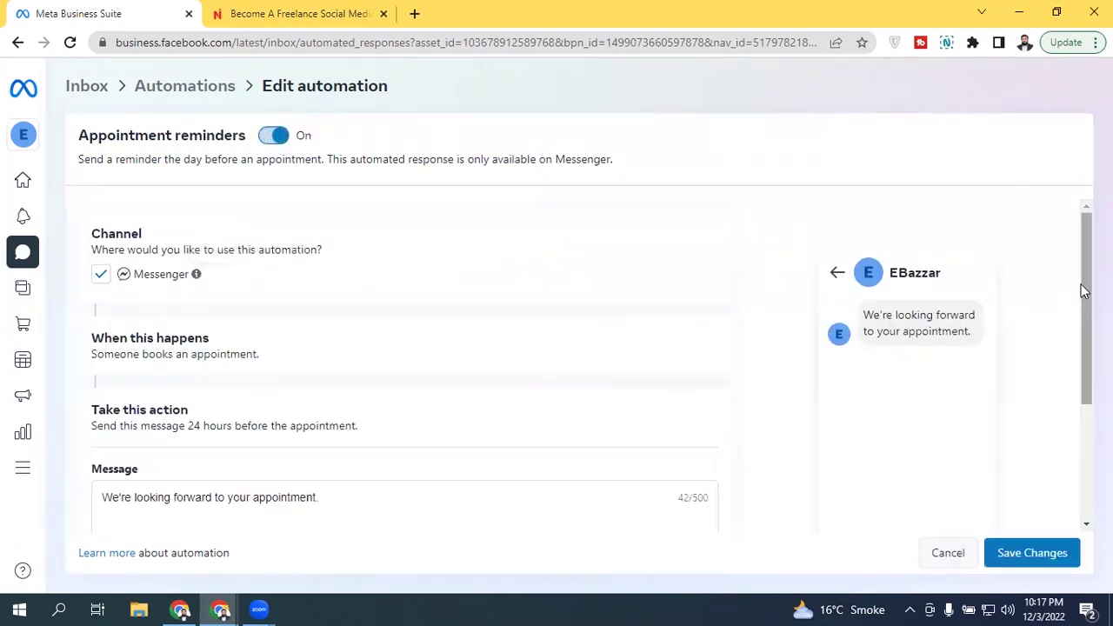
drag(1083, 291, 1078, 464)
click(1054, 557)
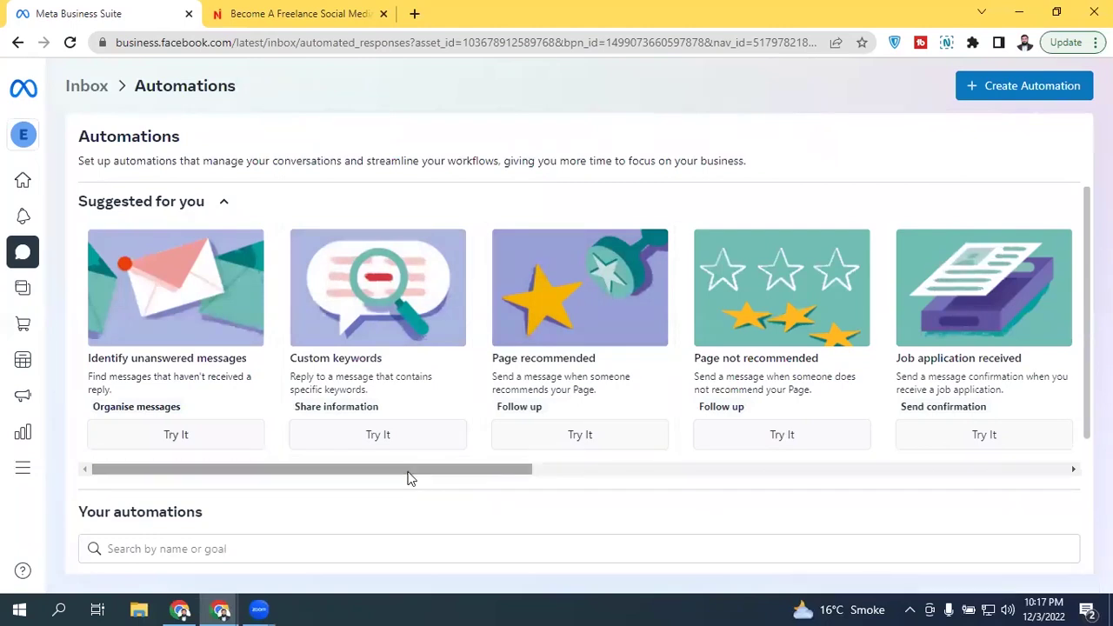
Step: Open the Create Automation template picker from the Automations page
drag(409, 473, 1060, 453)
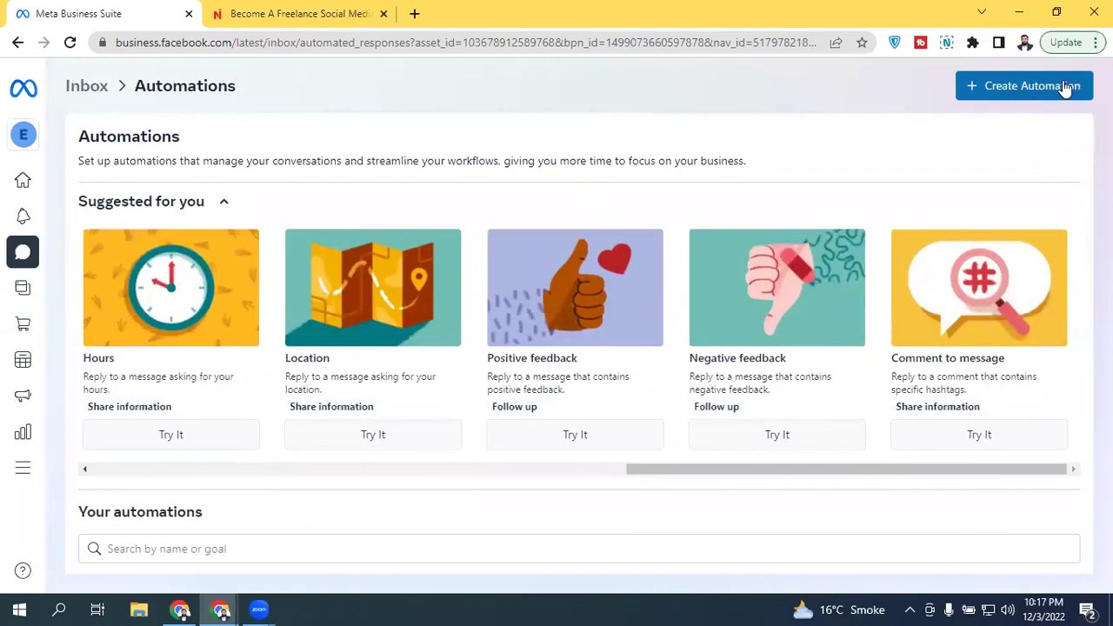
click(991, 86)
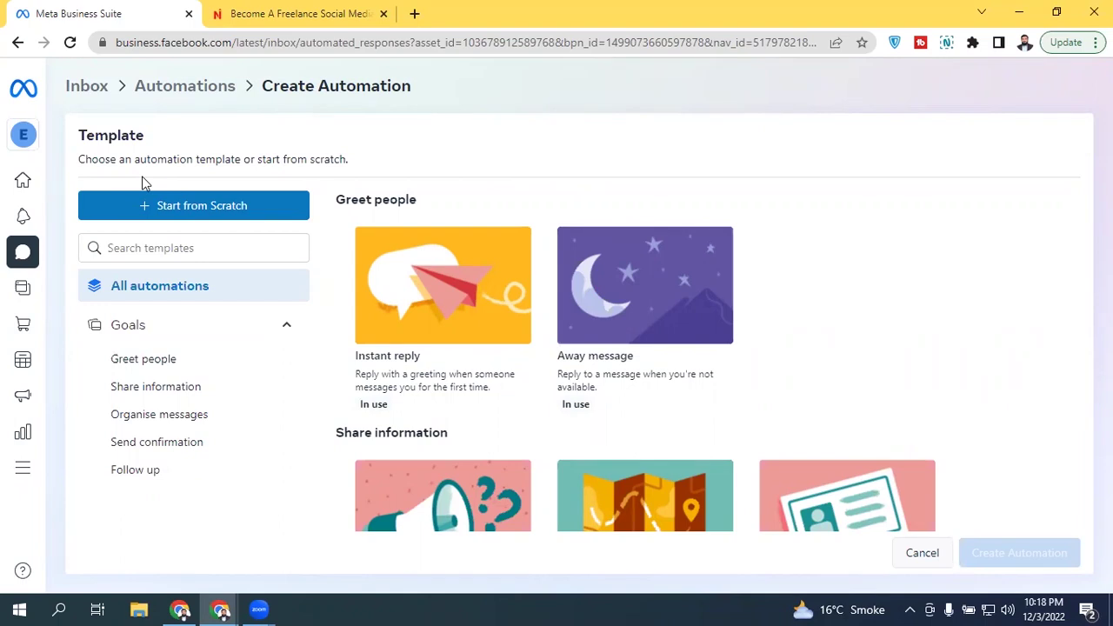
Step: Choose Start from Scratch to get a blank Custom automation form
click(193, 213)
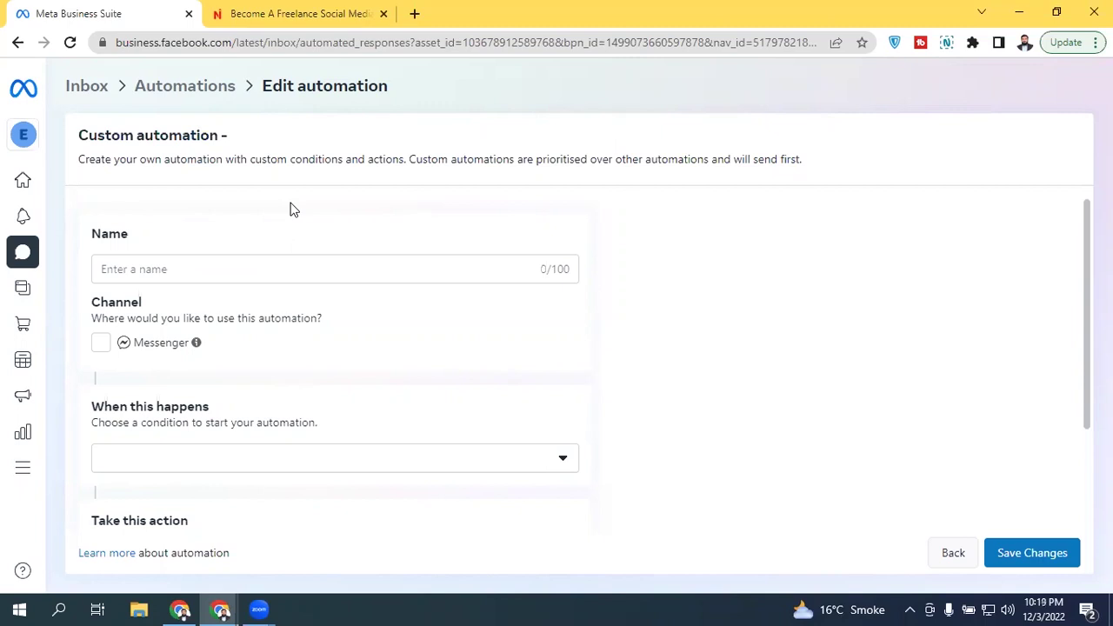
Step: Set Messenger as the custom automation's channel
click(242, 268)
click(98, 345)
scroll(578, 365, down, 2)
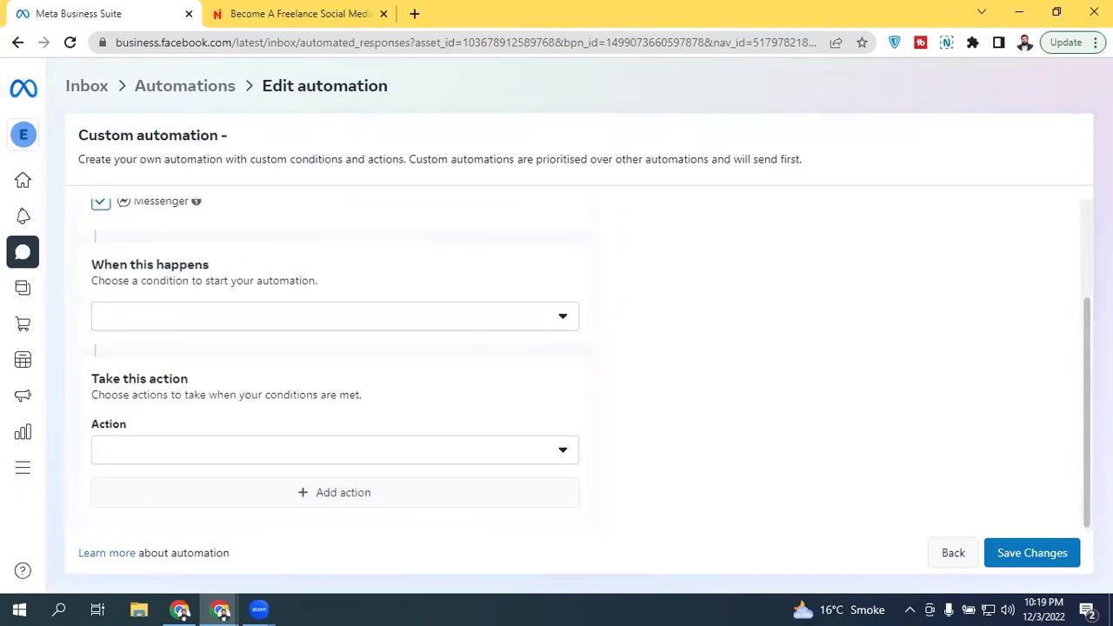
scroll(1083, 322, up, 1)
drag(1083, 322, 1079, 339)
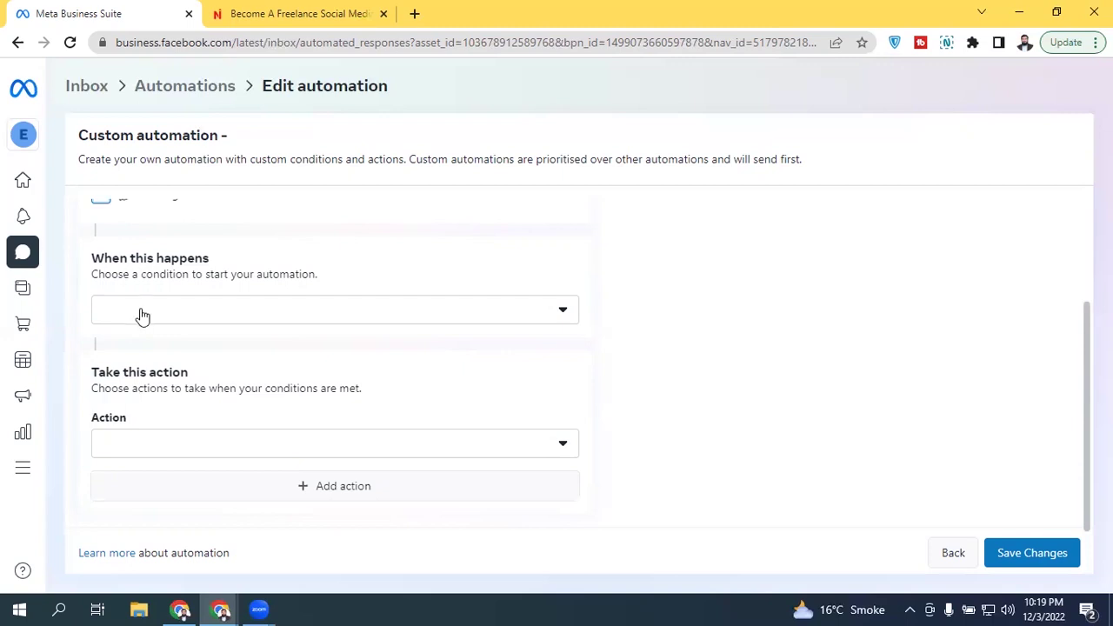
Step: Set trigger to New message received and action to Send message, then return to Automations
click(253, 313)
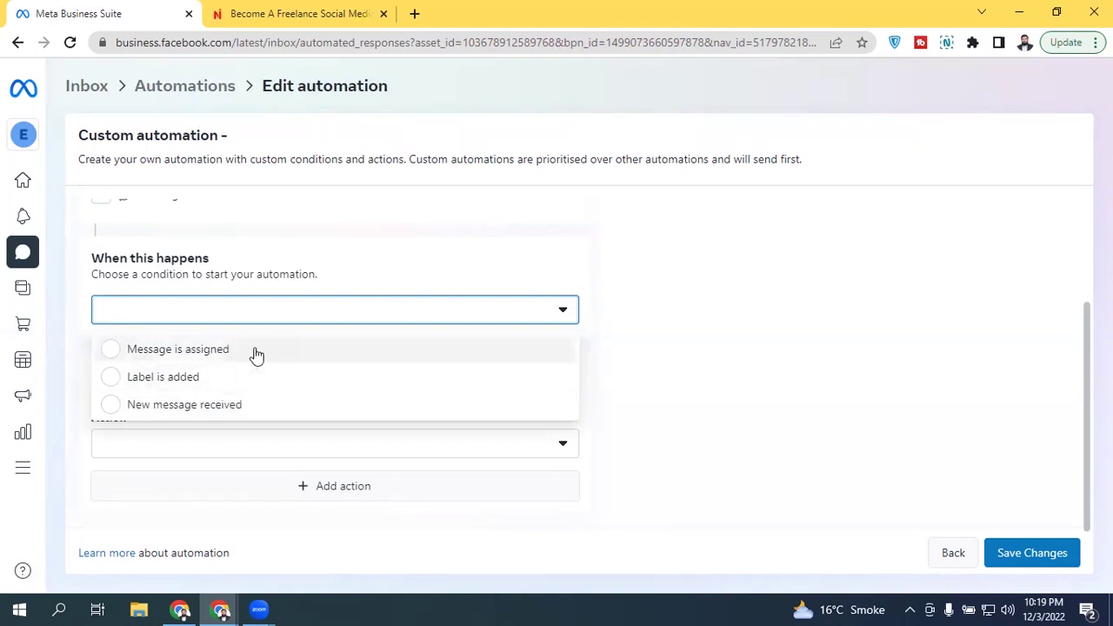
click(192, 408)
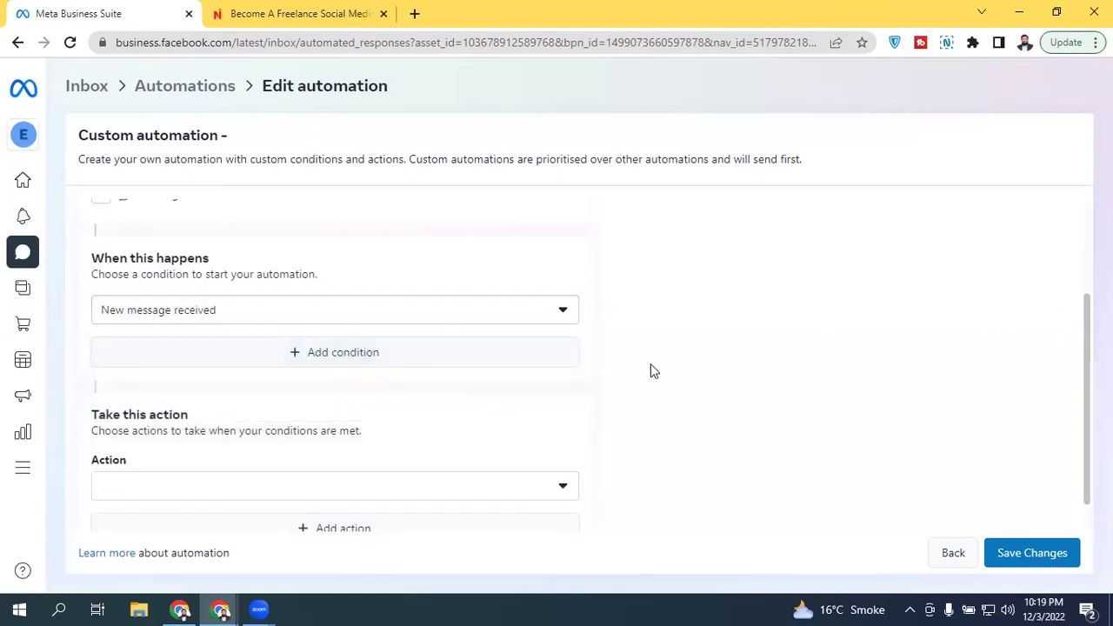
click(319, 484)
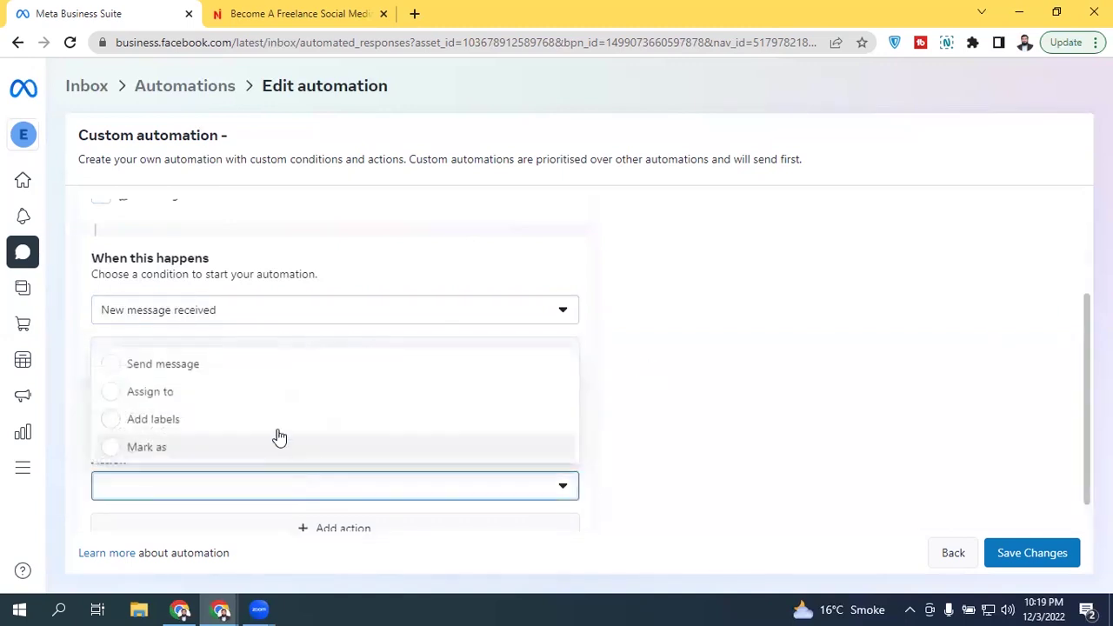
click(198, 372)
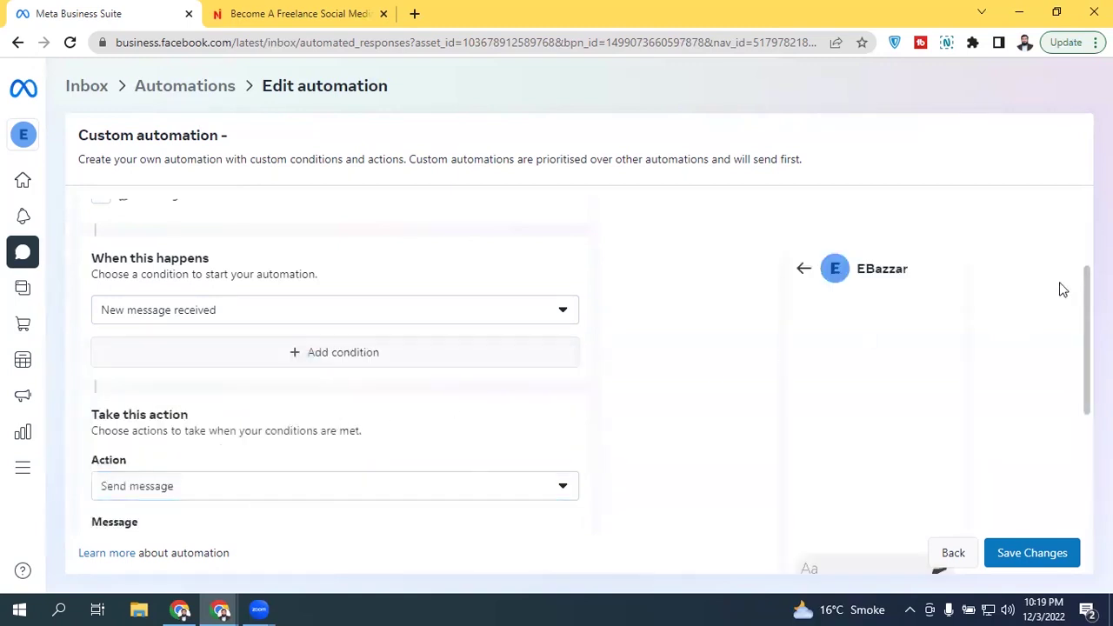
drag(1084, 306, 1078, 397)
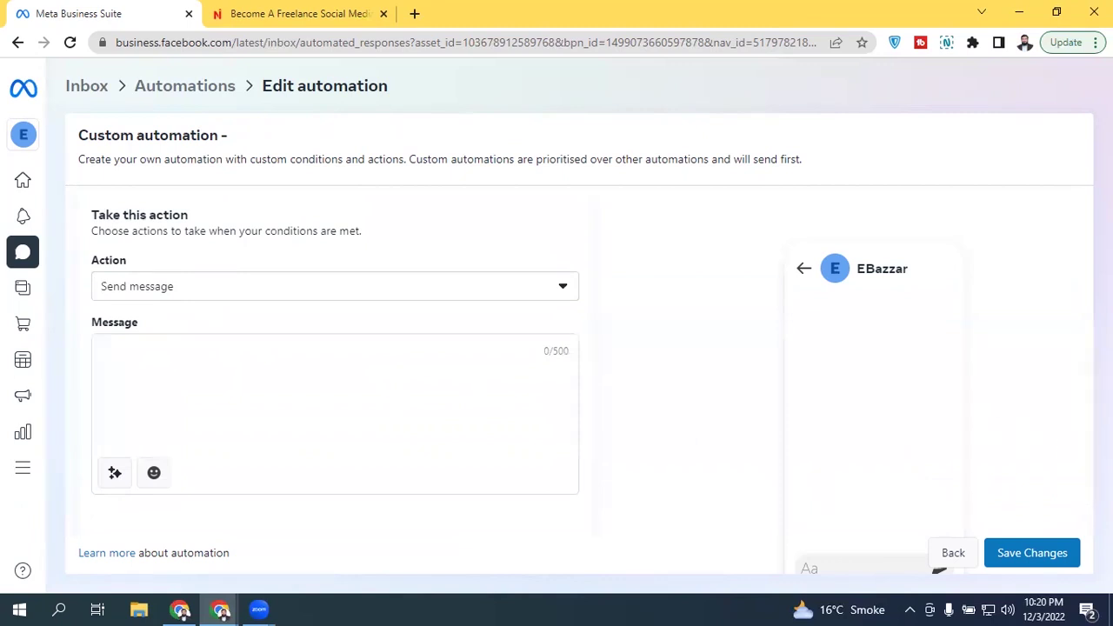
scroll(1087, 435, down, 1)
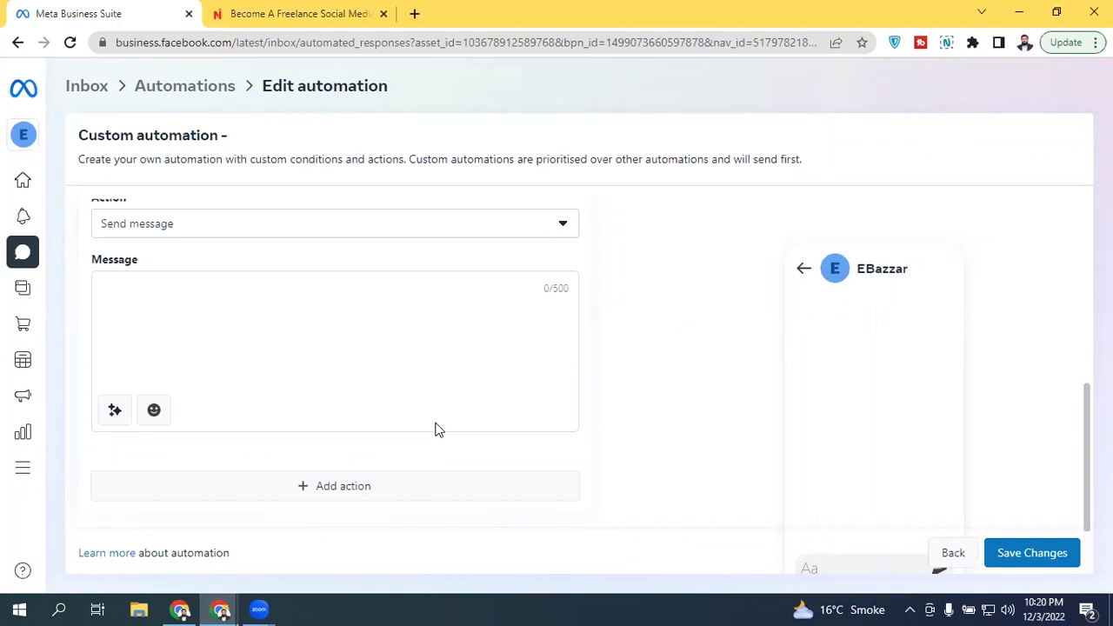
click(176, 86)
click(703, 297)
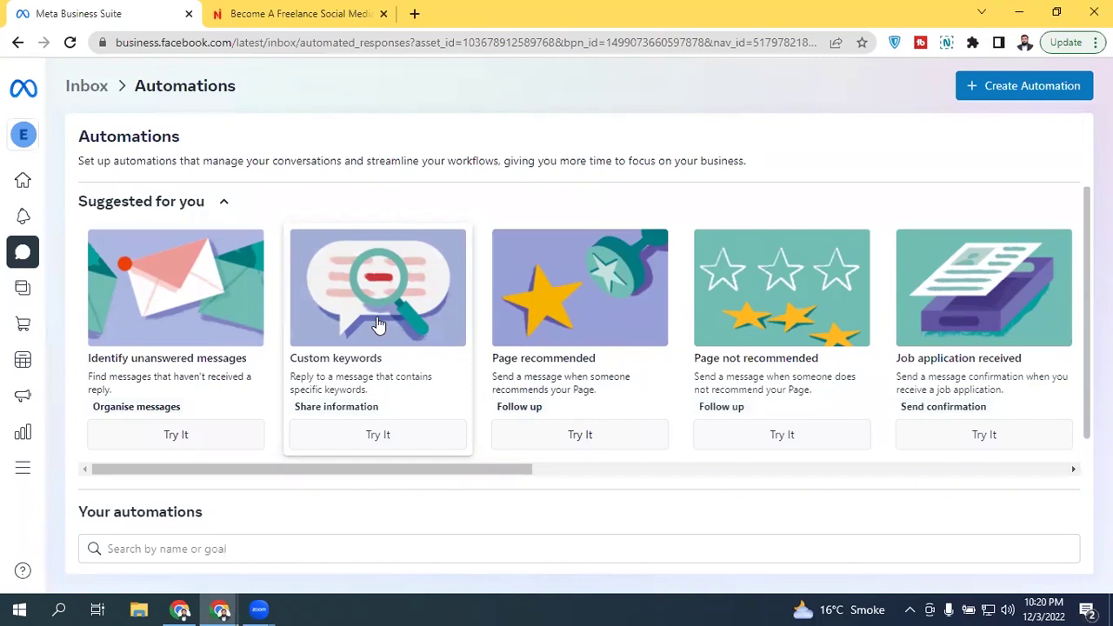
click(378, 323)
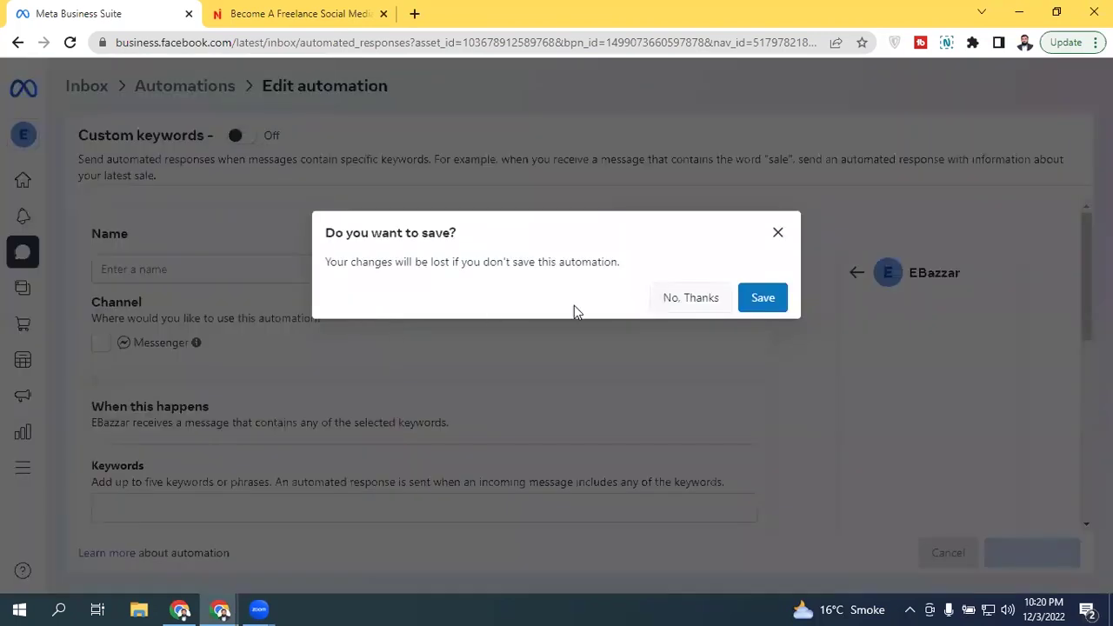
click(708, 301)
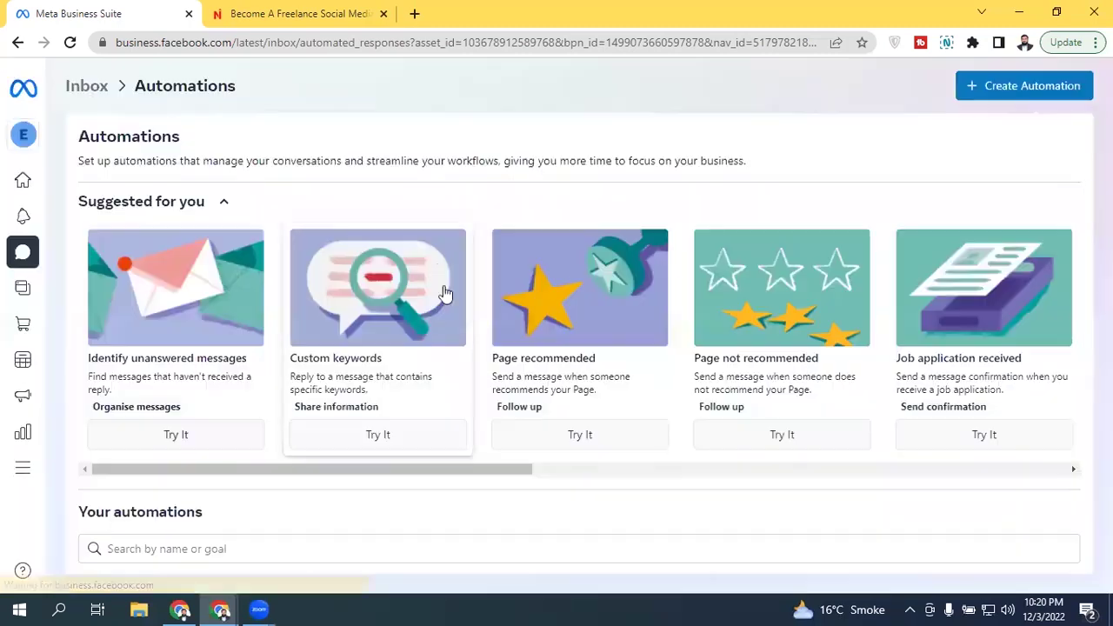
click(361, 330)
Step: Save at the prompt, then begin deleting the Custom keywords automation and cancel
click(772, 299)
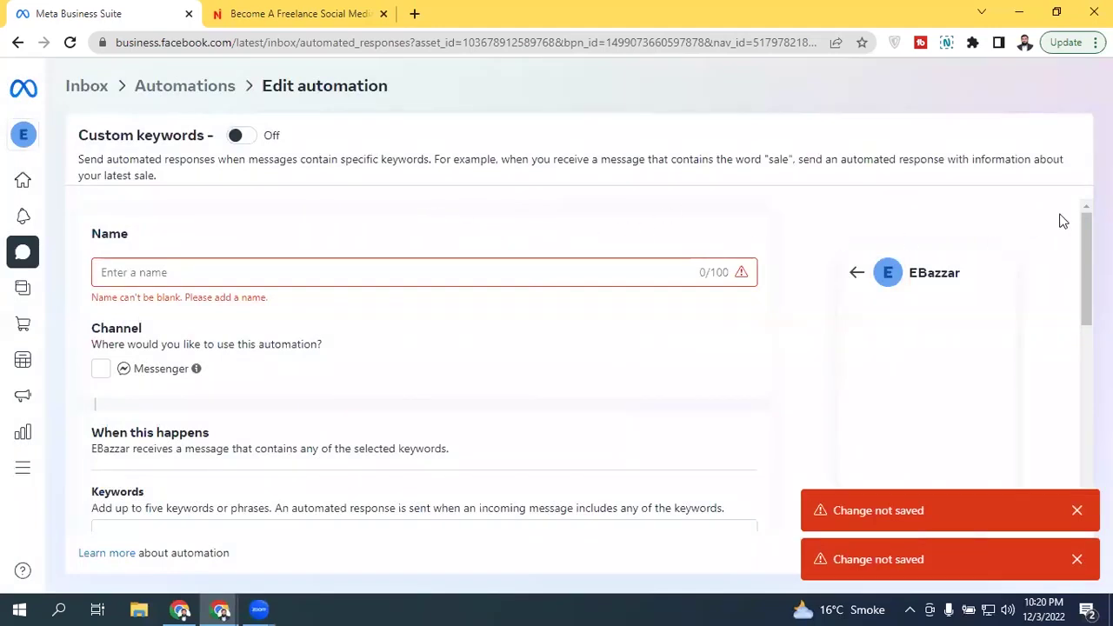
drag(1085, 251, 1081, 479)
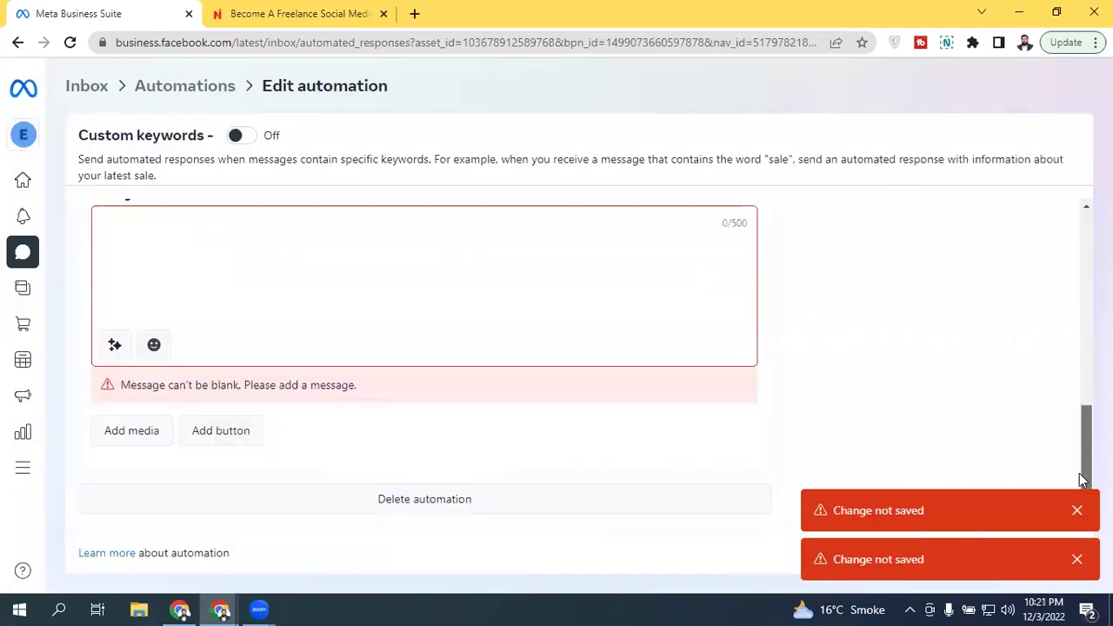
click(511, 503)
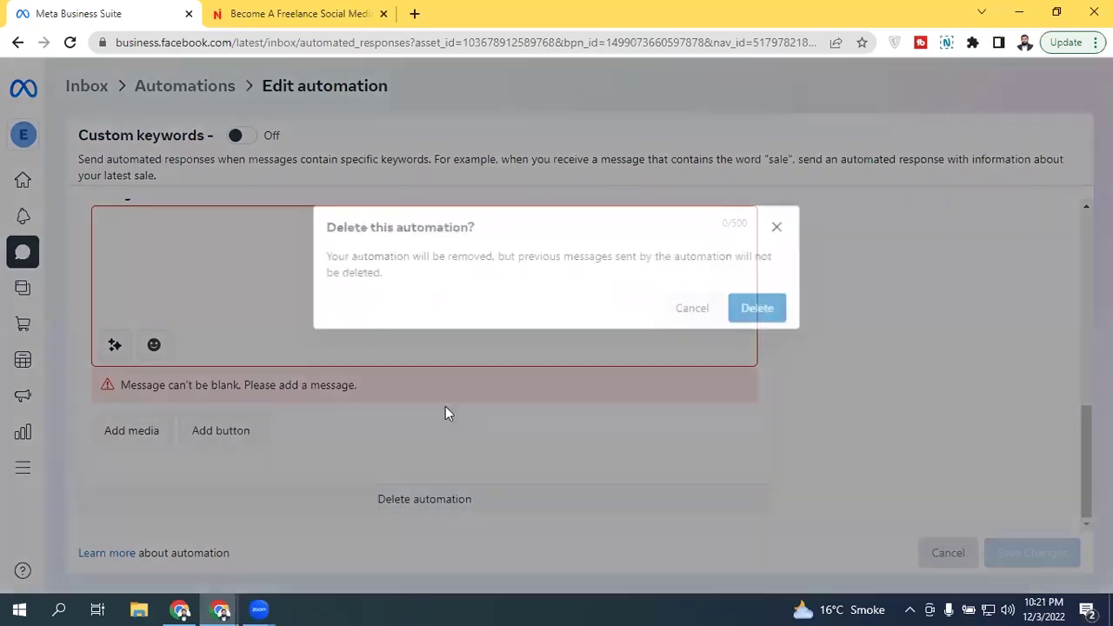
click(745, 315)
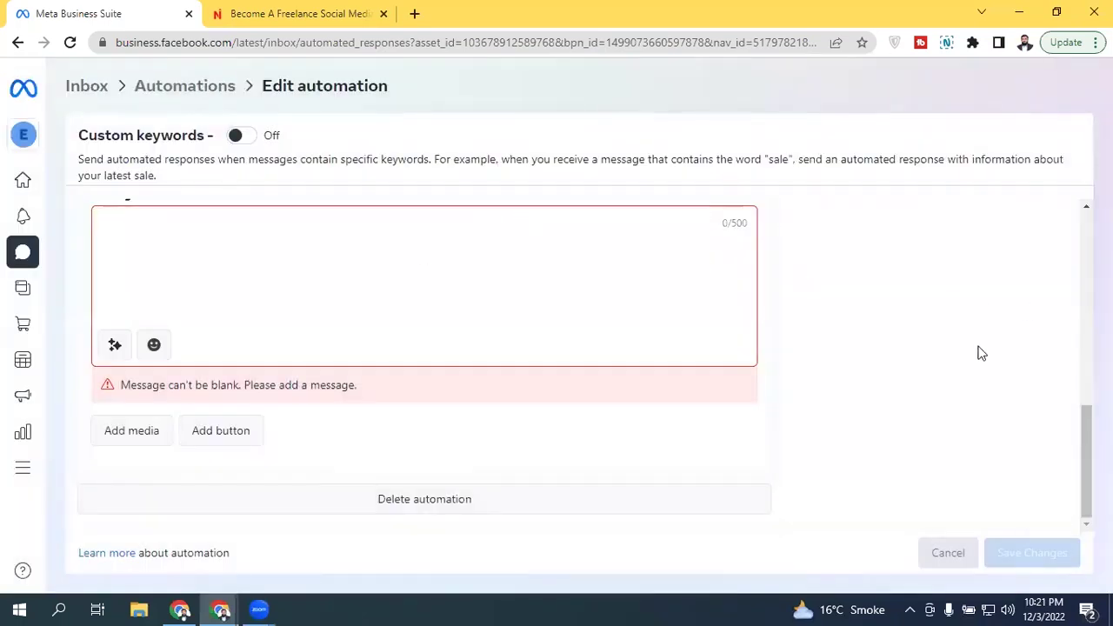
drag(1085, 435, 1085, 241)
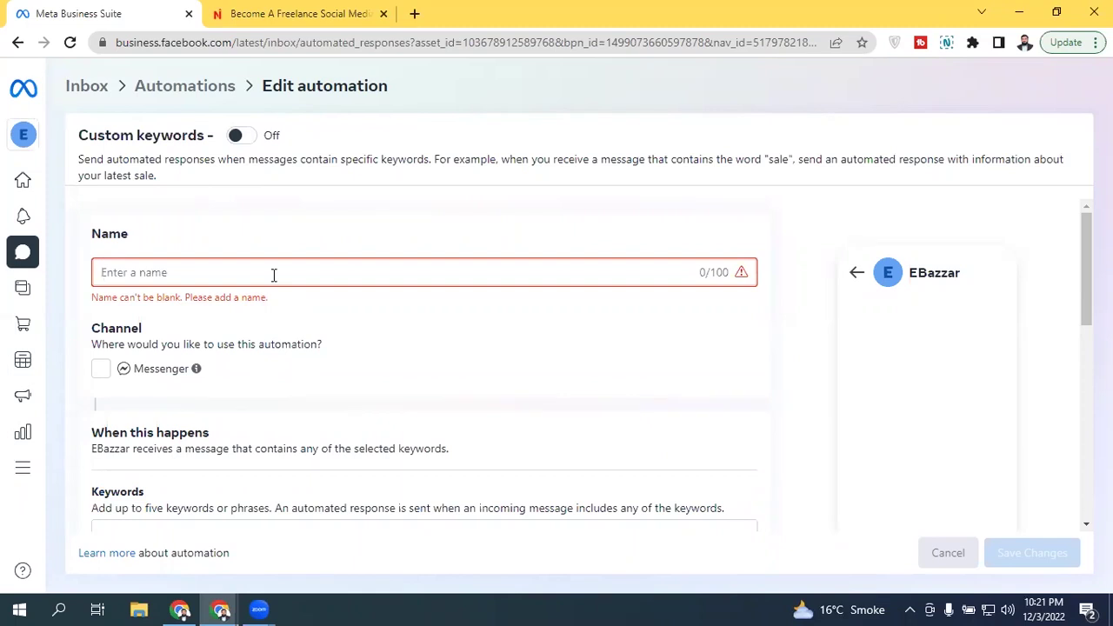
Step: Name the automation 'Aoa - Custom Keyword', fixing the typos
text(Ao)
key(BackSpace)
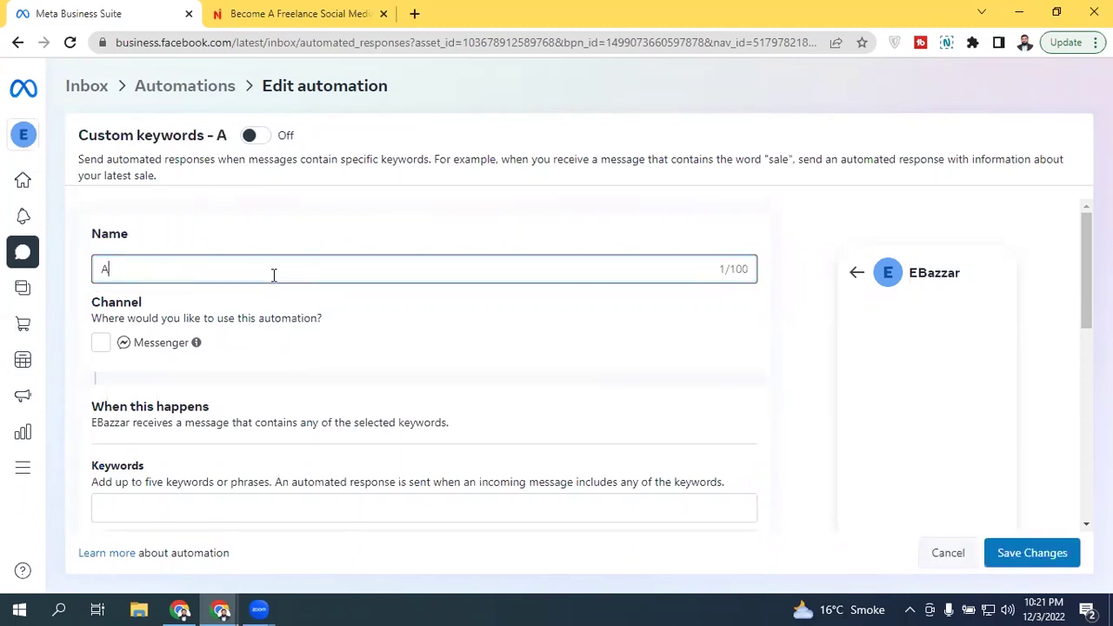
text(oa)
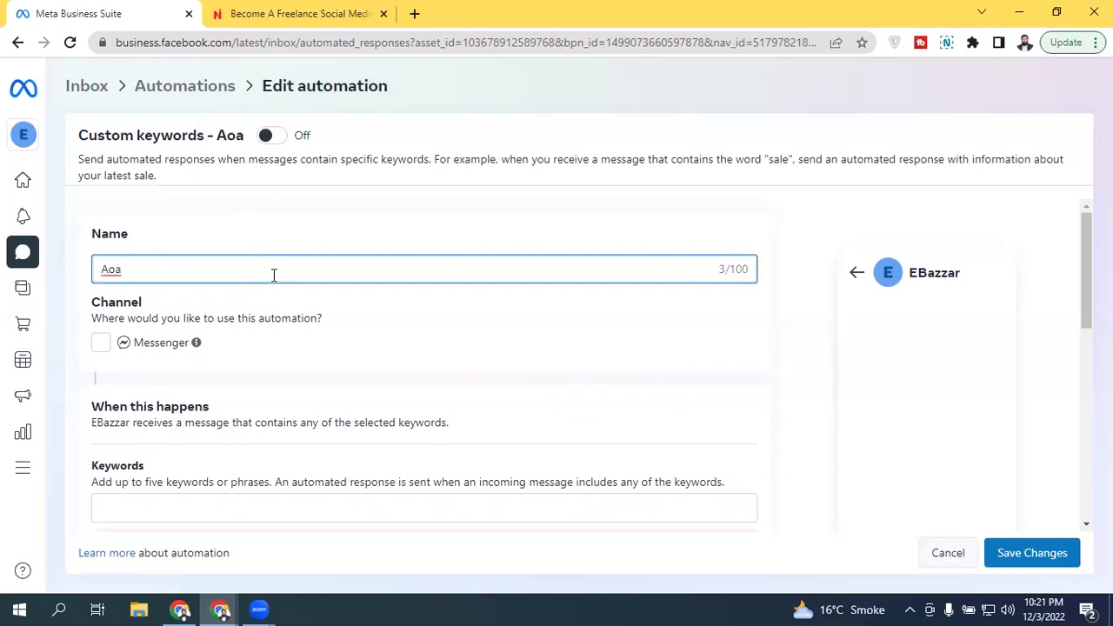
text(- Cu)
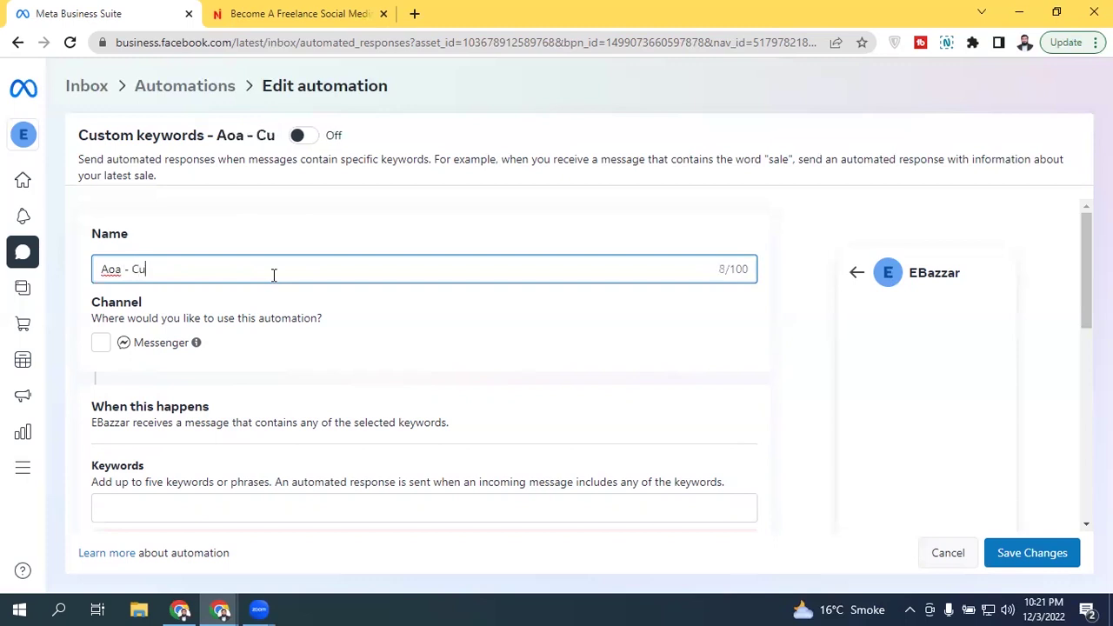
text(stom Keyow)
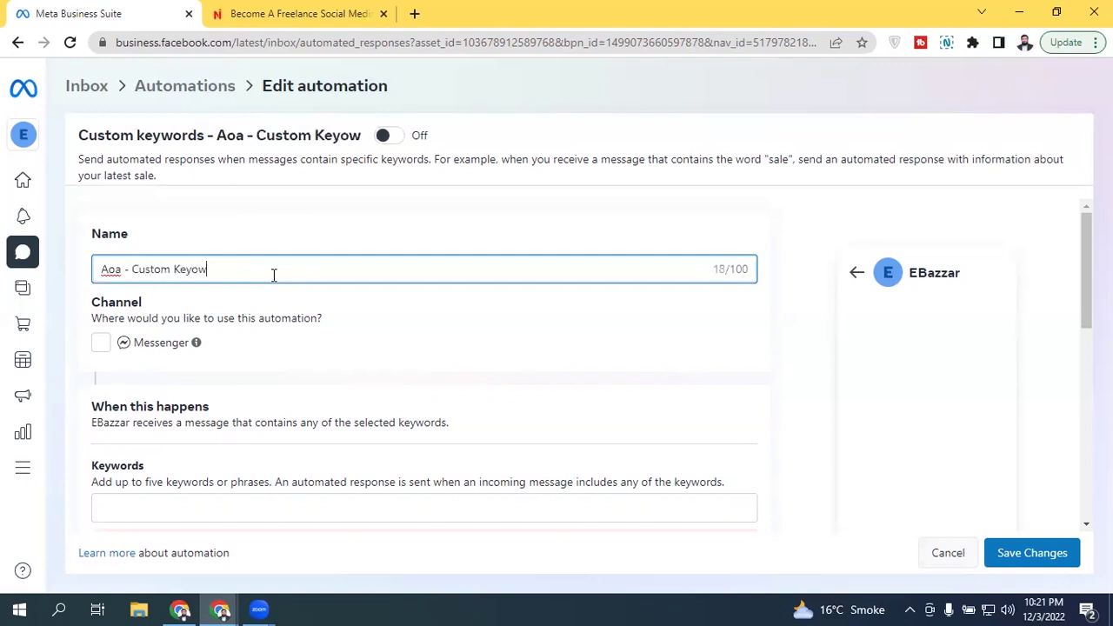
key(BackSpace)
key(BackSpace)
text(word)
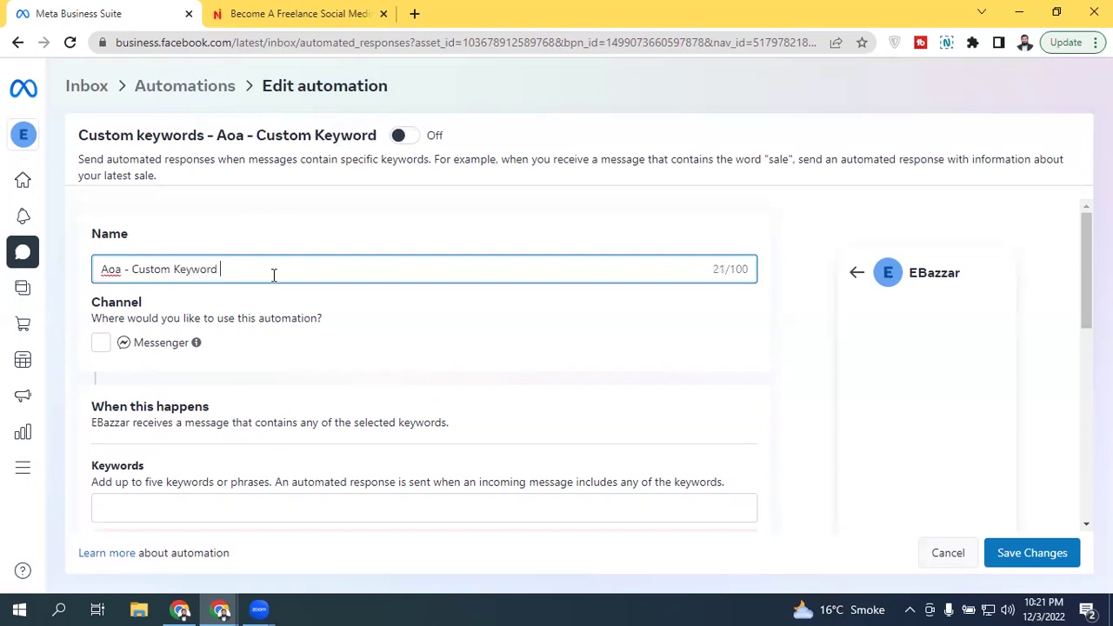
Step: Enable Messenger as the keyword automation's channel
click(101, 344)
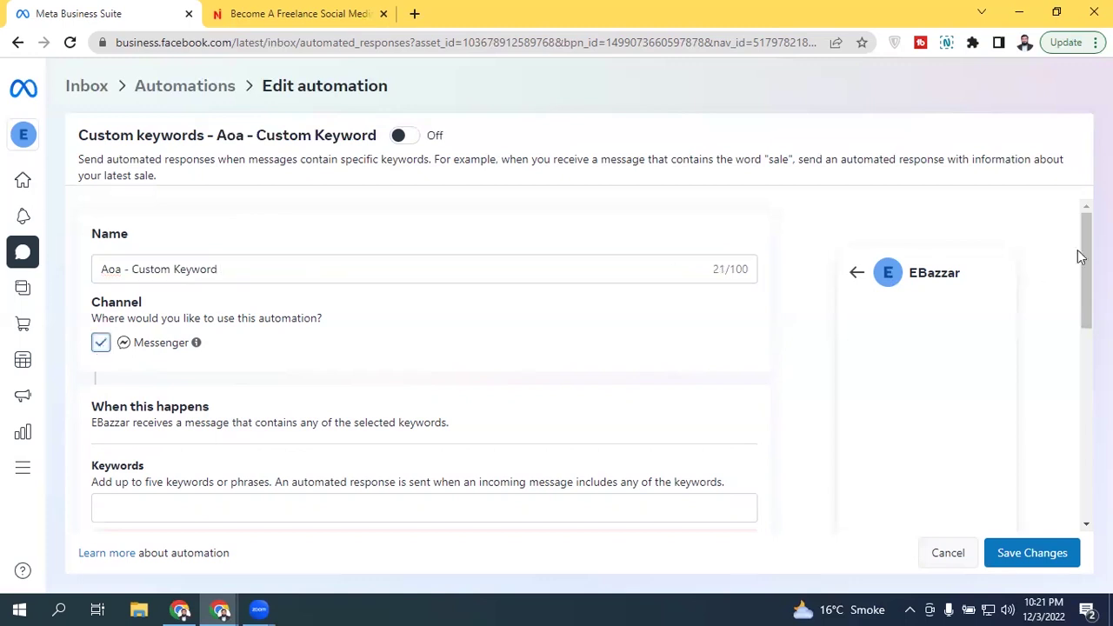
drag(1084, 254, 1078, 331)
scroll(327, 359, up, 1)
Step: Add the trigger keywords 'aoa' and 'Assalam o Alaikum'
click(248, 360)
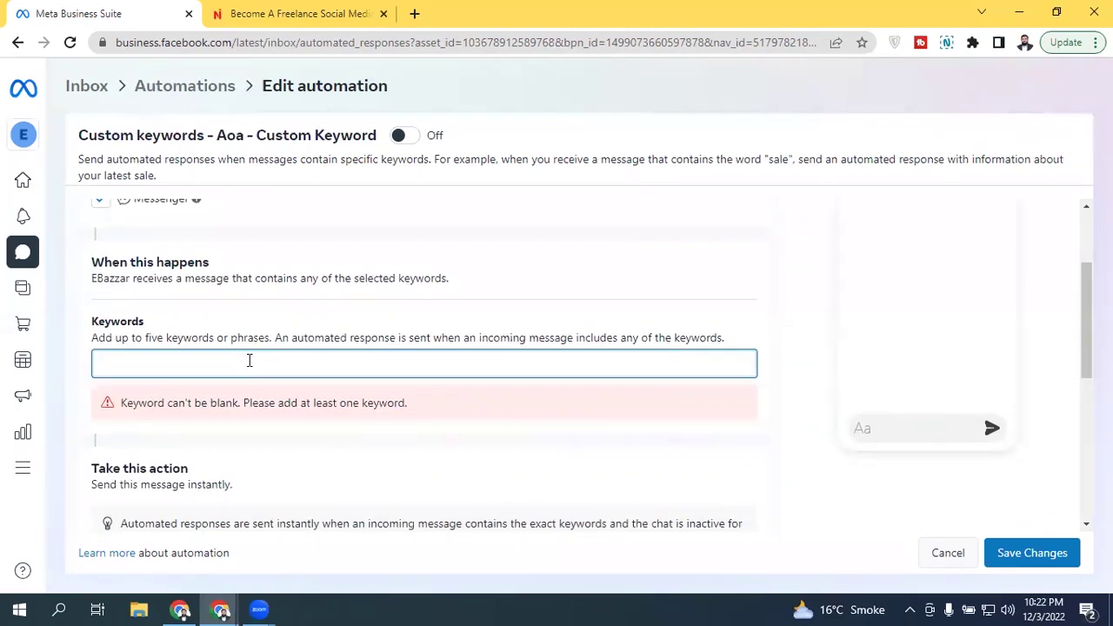
text(aoa)
key(Return)
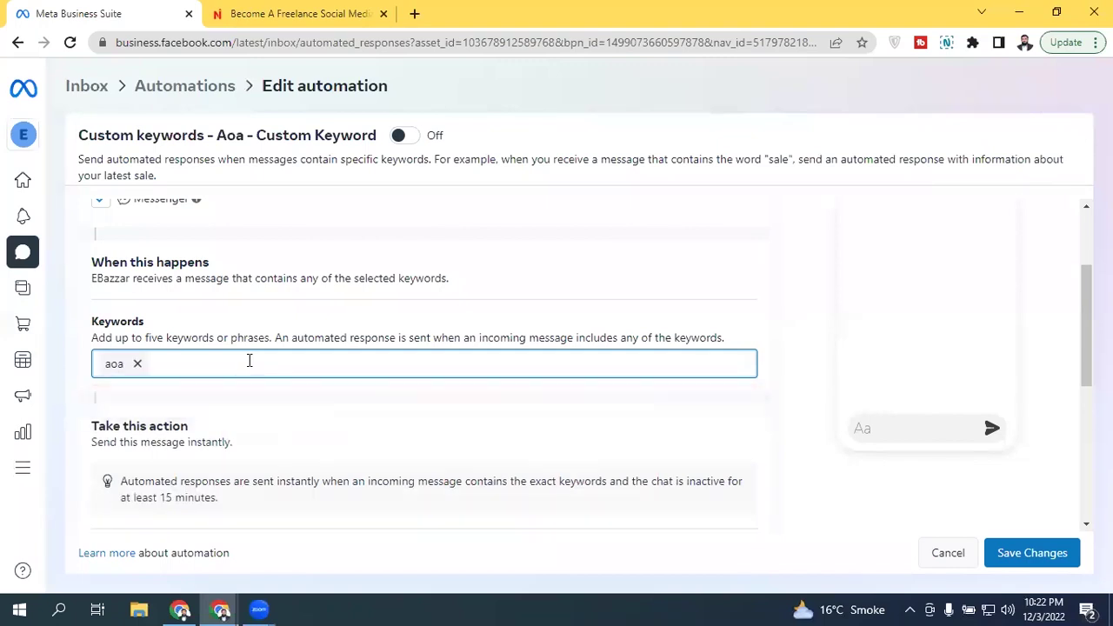
text(Assla)
key(BackSpace)
key(BackSpace)
text(alam o Ala)
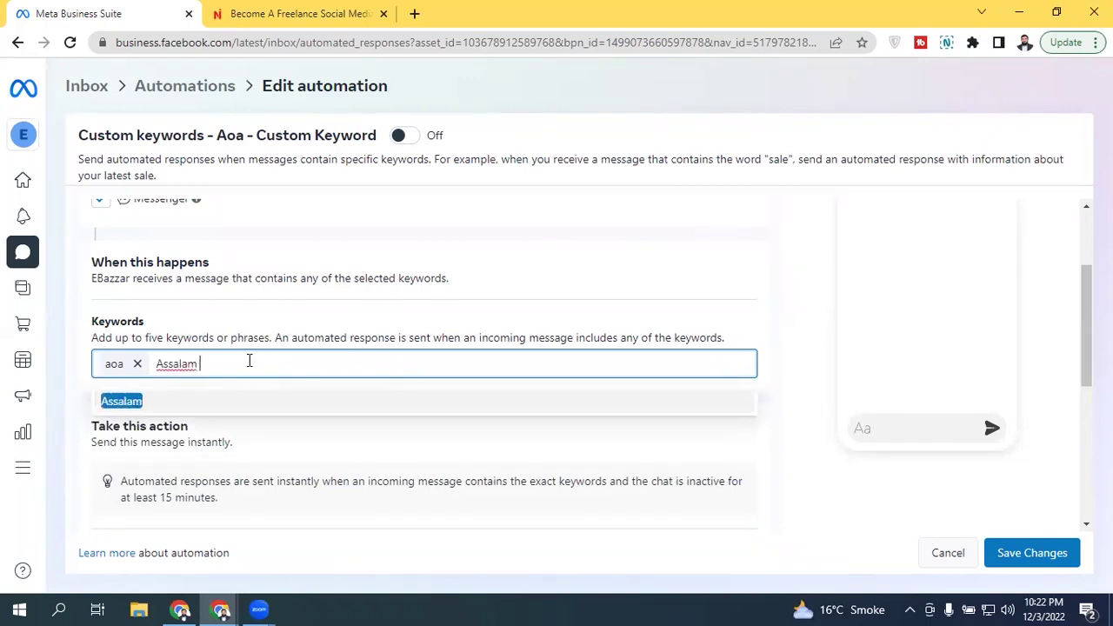
text(ikum)
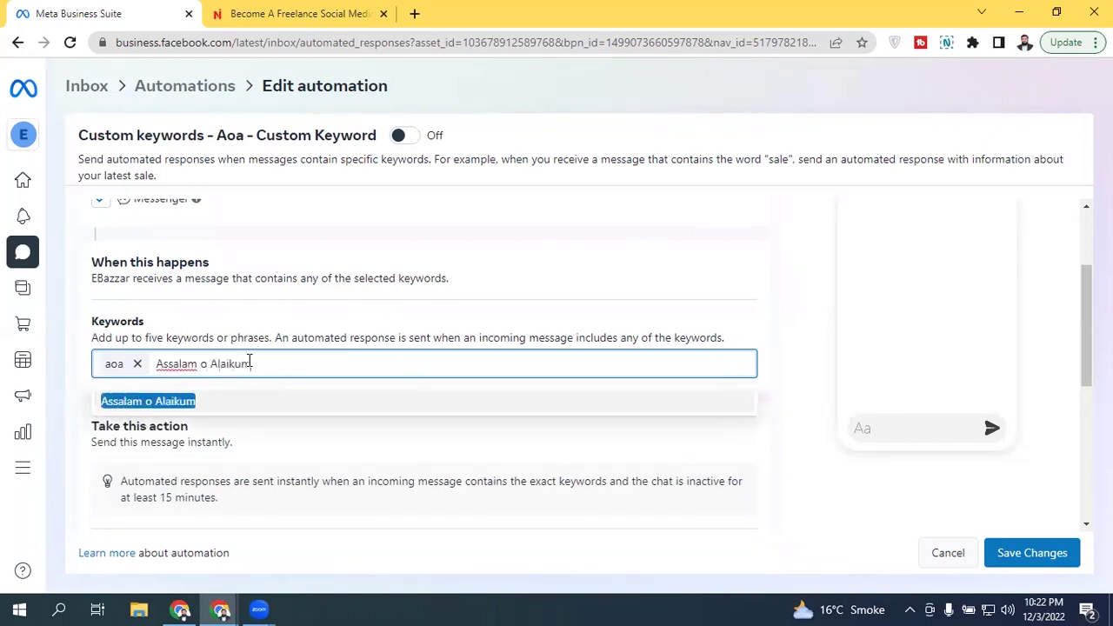
key(Return)
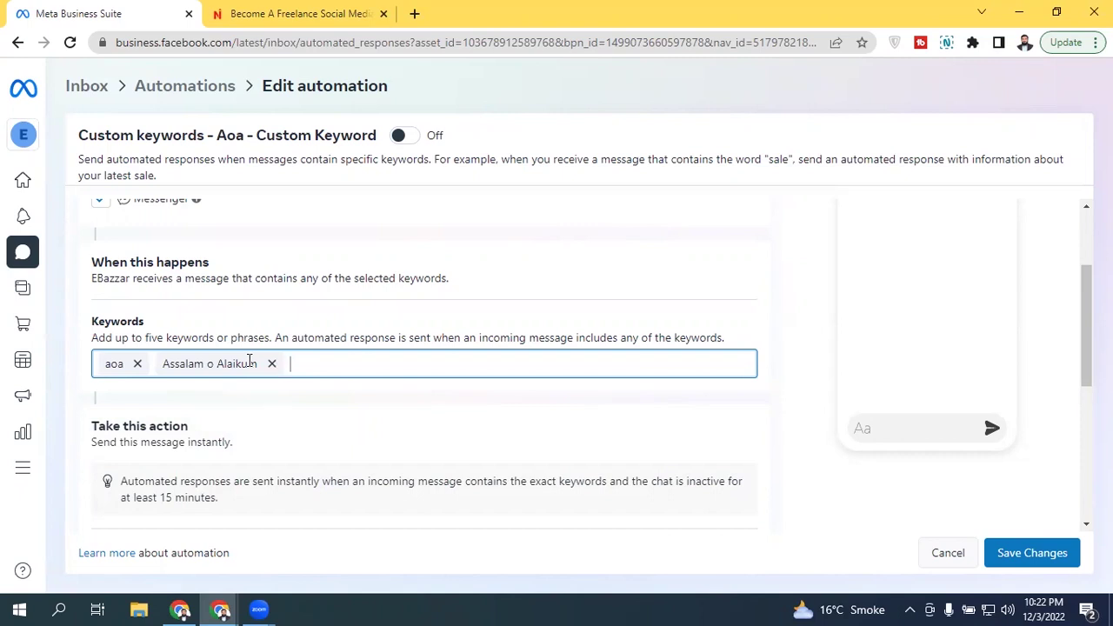
Step: Write 'Wa Alaikum Assalam' as the automated reply message
scroll(582, 361, down, 2)
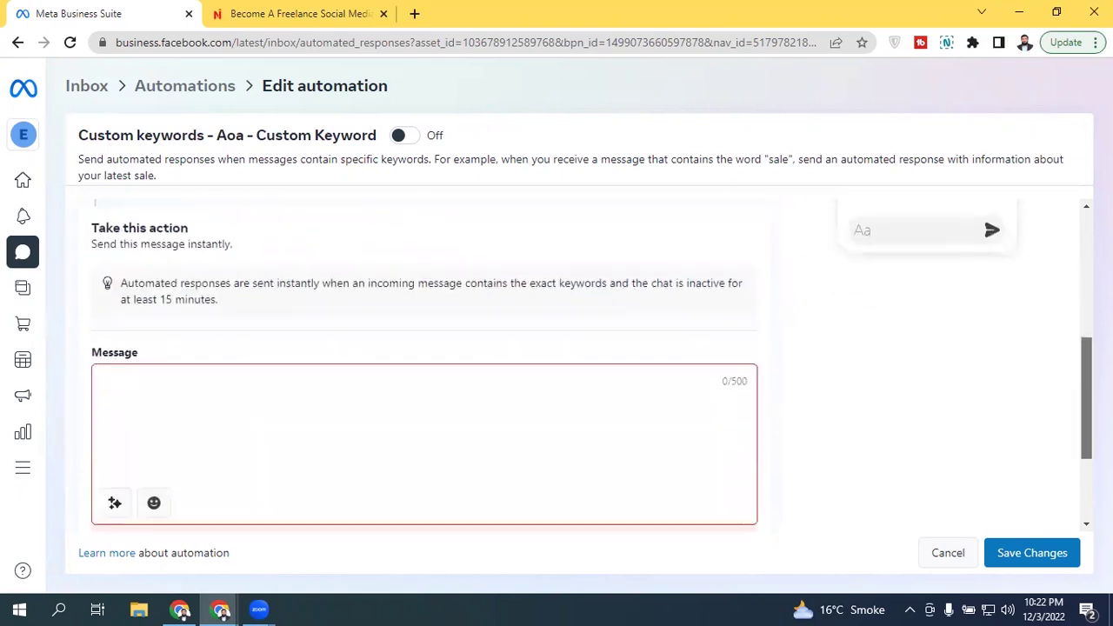
click(358, 371)
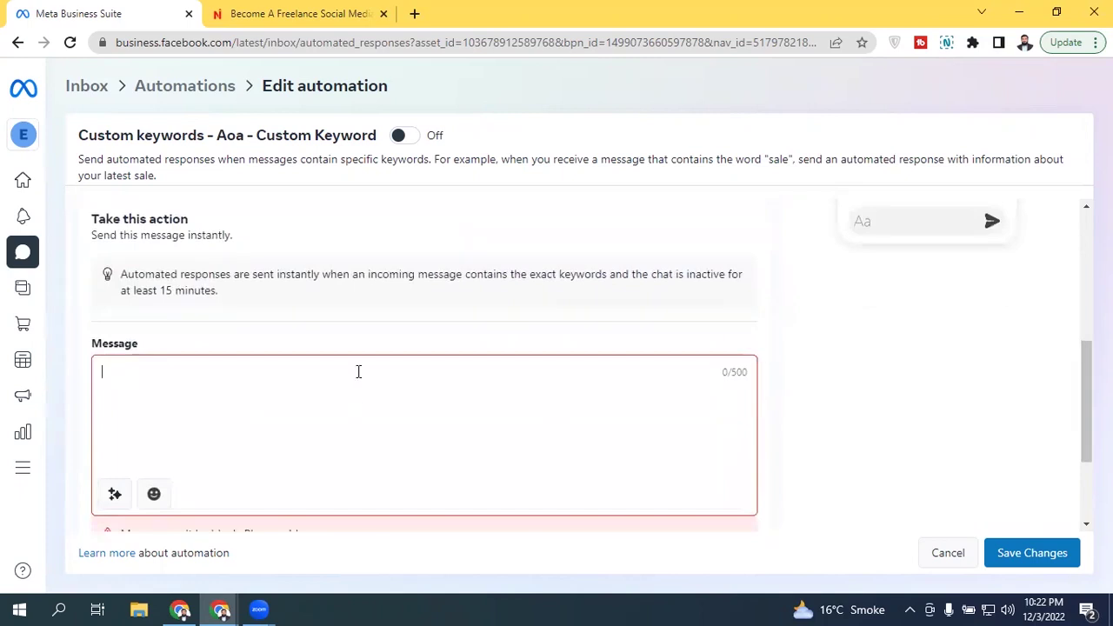
text(Wa A)
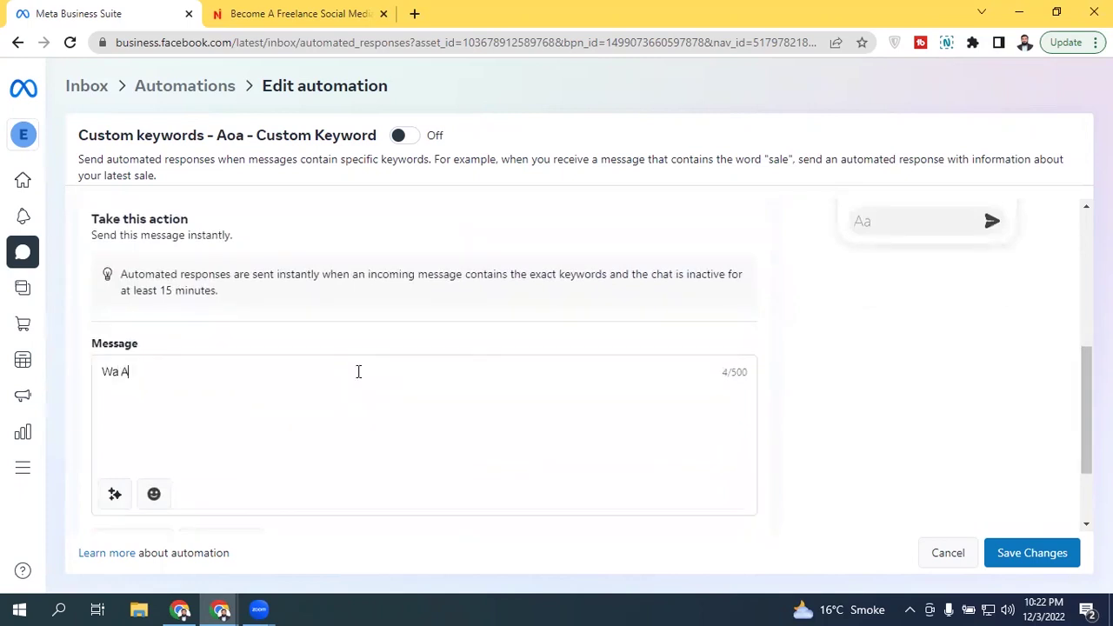
text(laikum Assalam)
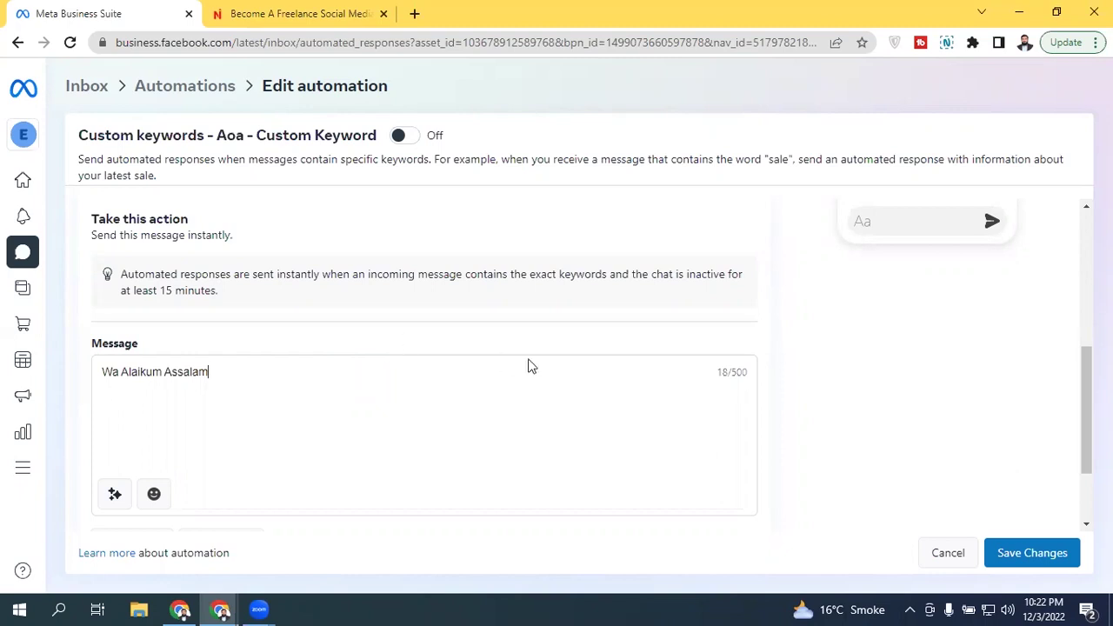
click(1035, 555)
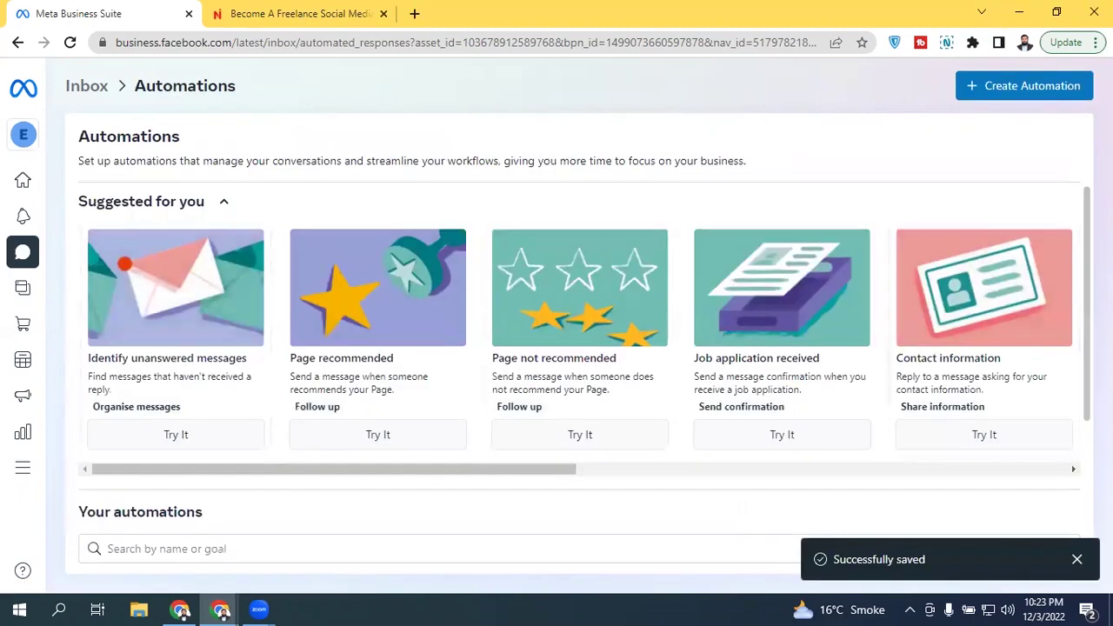
scroll(1079, 435, down, 3)
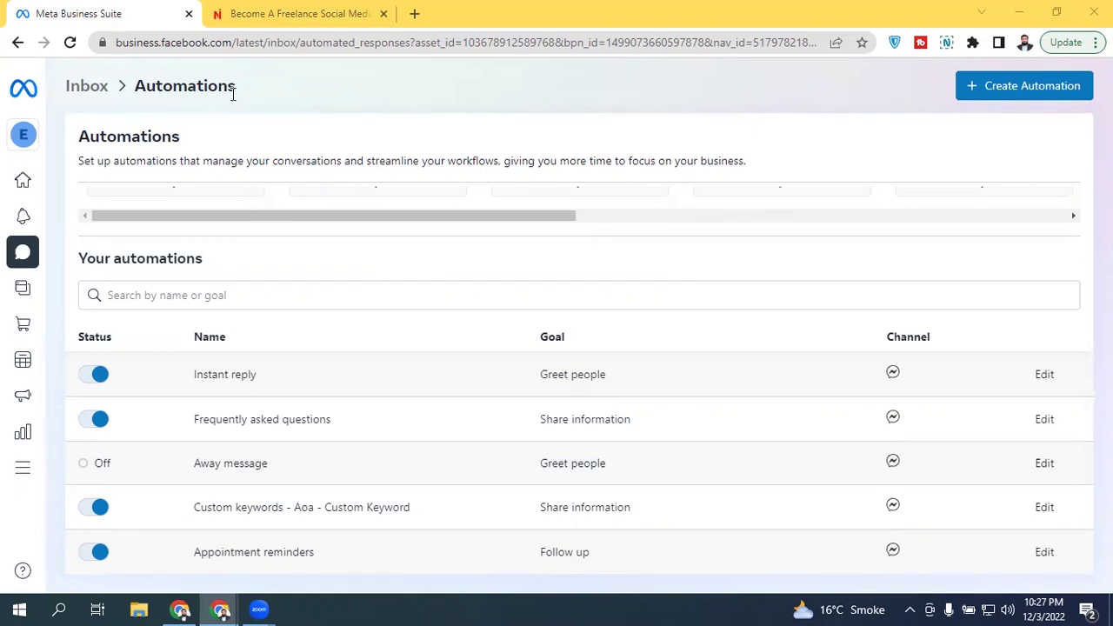
Step: Load facebook.com from the address bar and open EBazzar from the sidebar
click(253, 51)
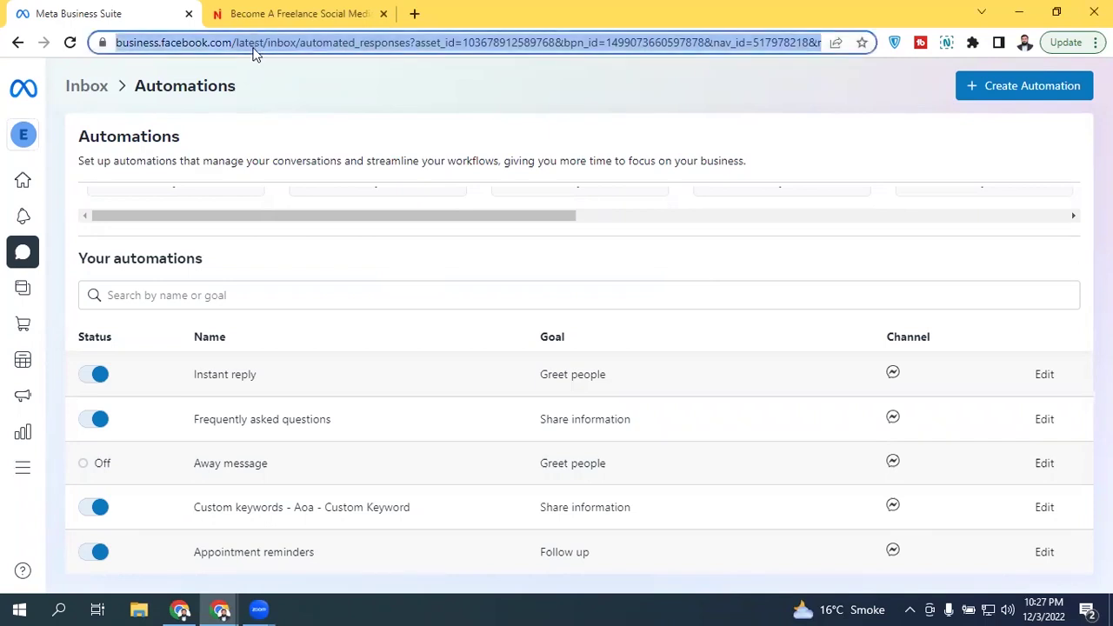
text(fac)
key(Return)
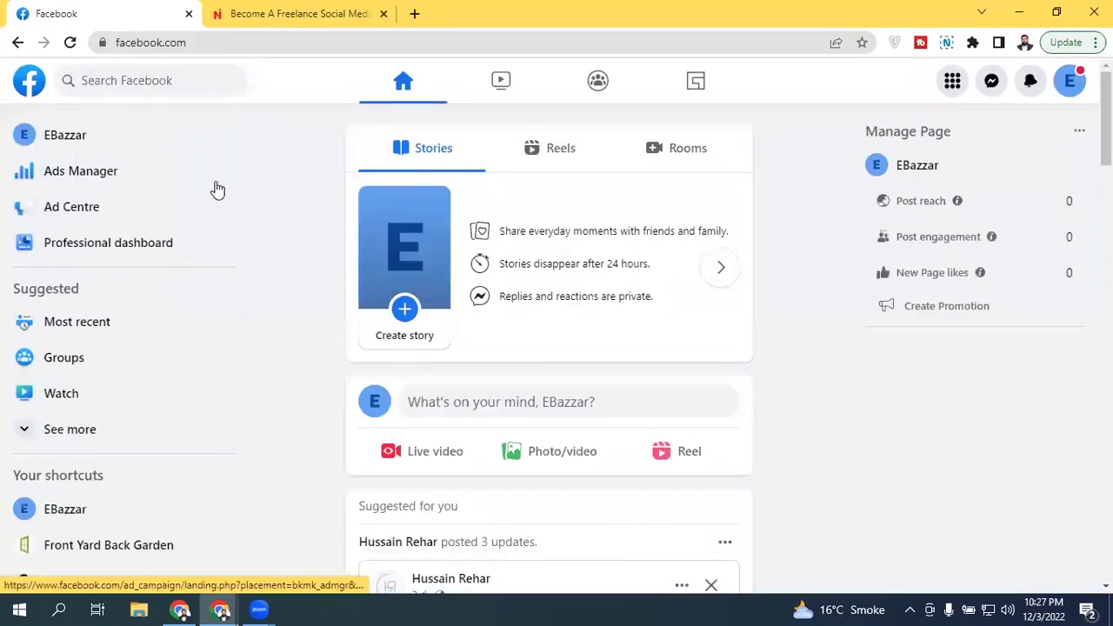
click(99, 139)
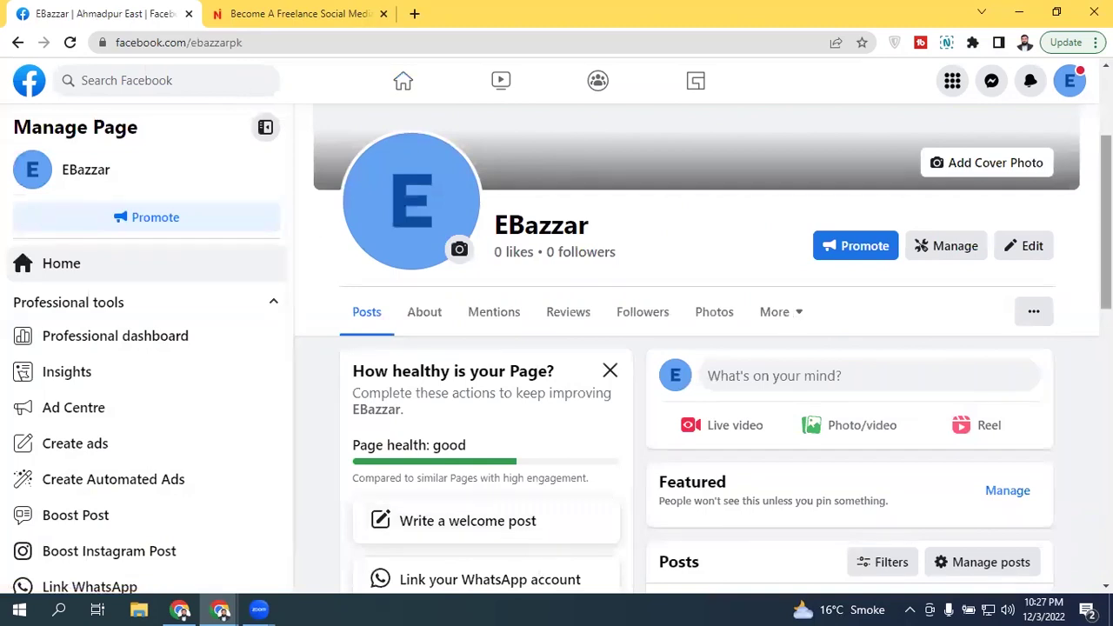
Step: Open EBazzar's Insights and view the Professional dashboard Page overview for the last 28 days
scroll(309, 224, down, 8)
scroll(487, 374, down, 3)
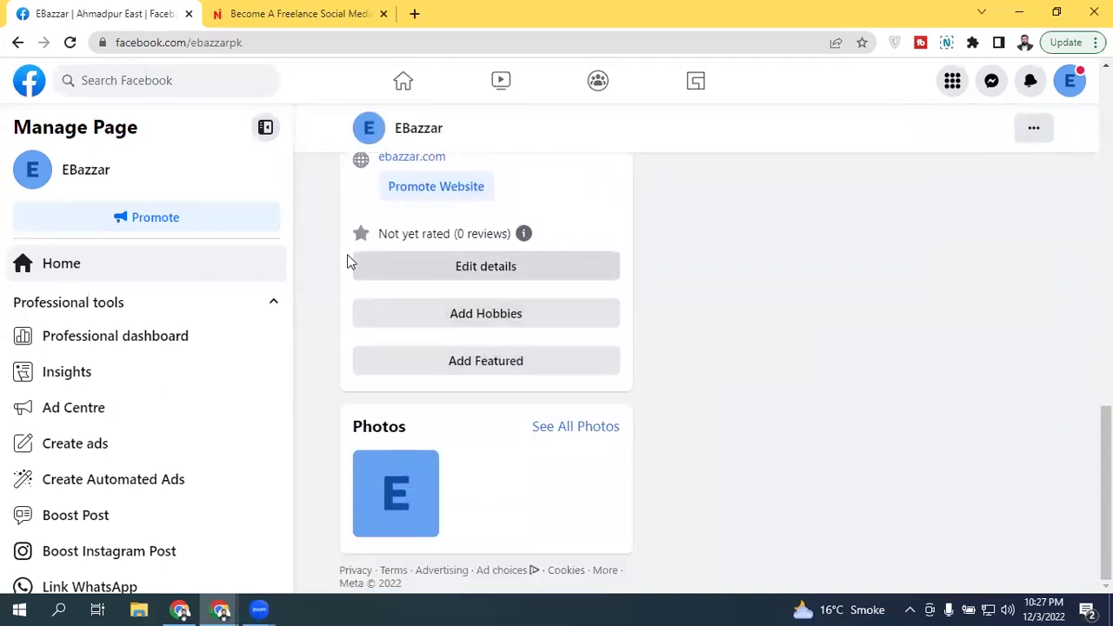
drag(285, 186, 293, 193)
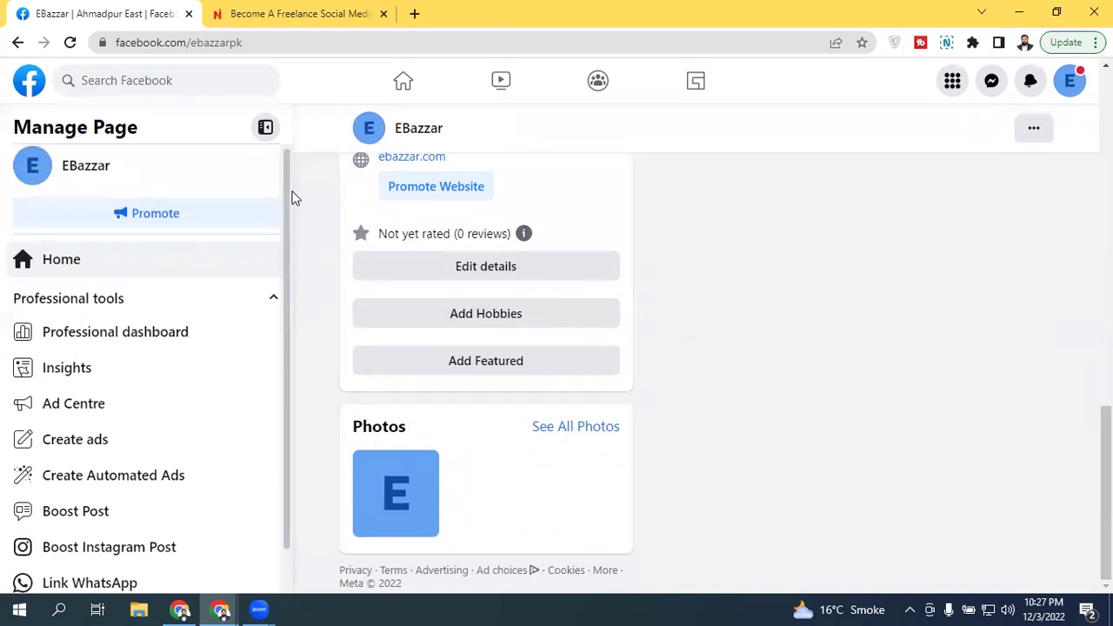
scroll(285, 228, down, 1)
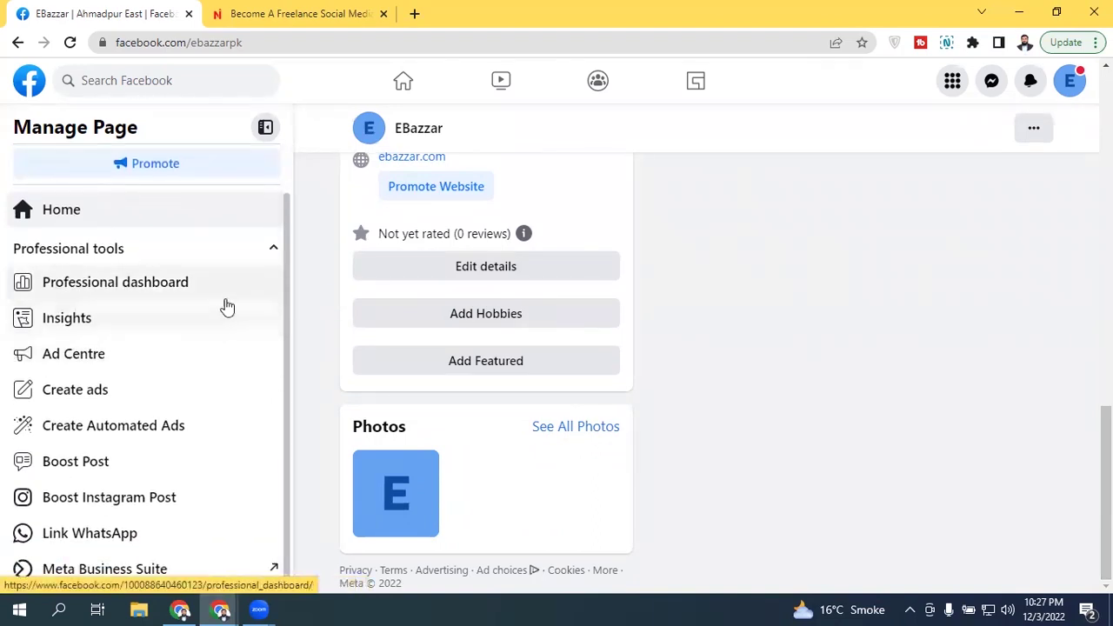
click(195, 317)
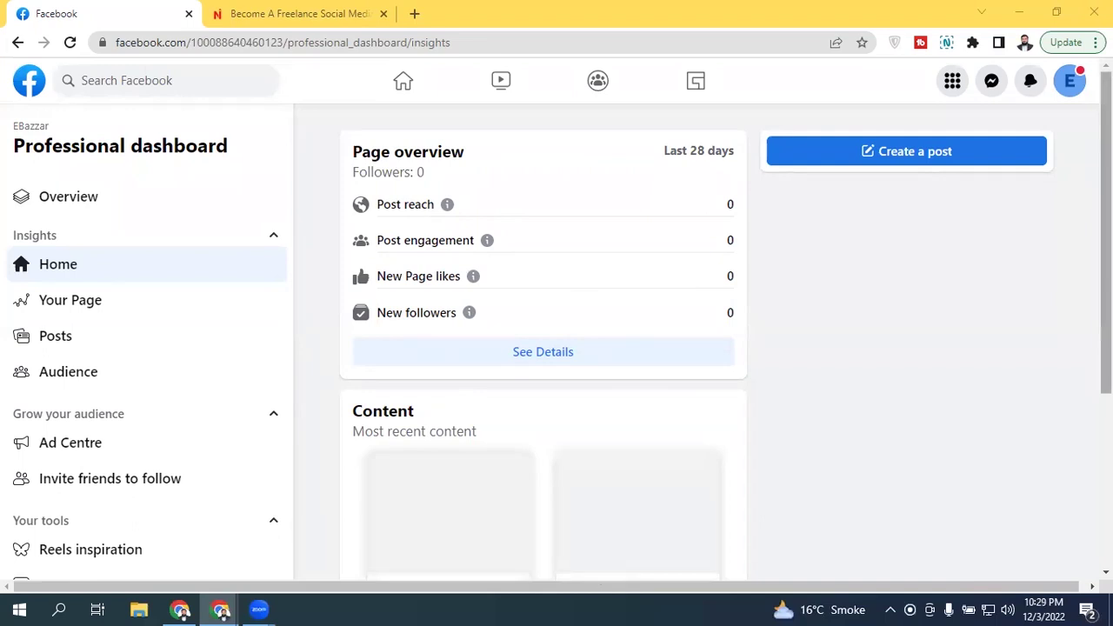
click(102, 199)
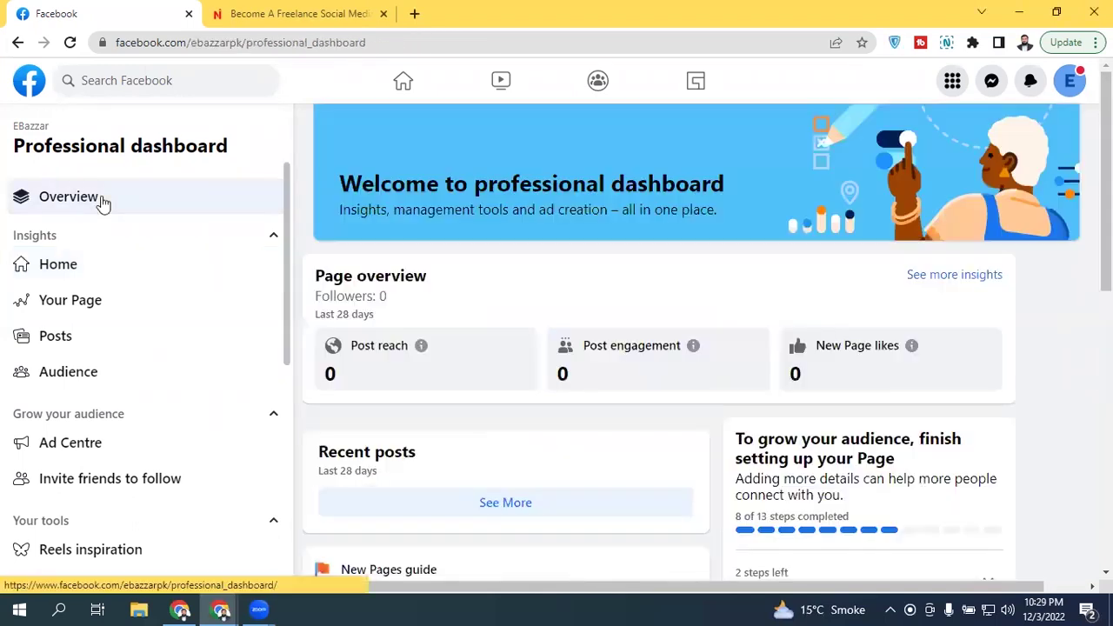
scroll(660, 348, down, 1)
scroll(661, 348, up, 1)
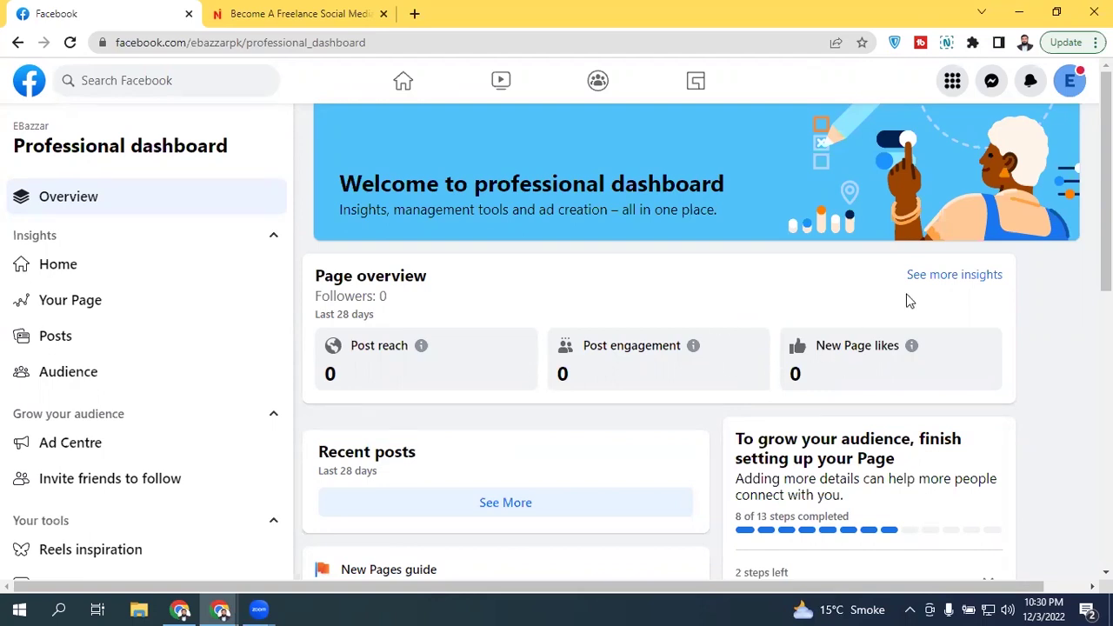
scroll(896, 326, down, 1)
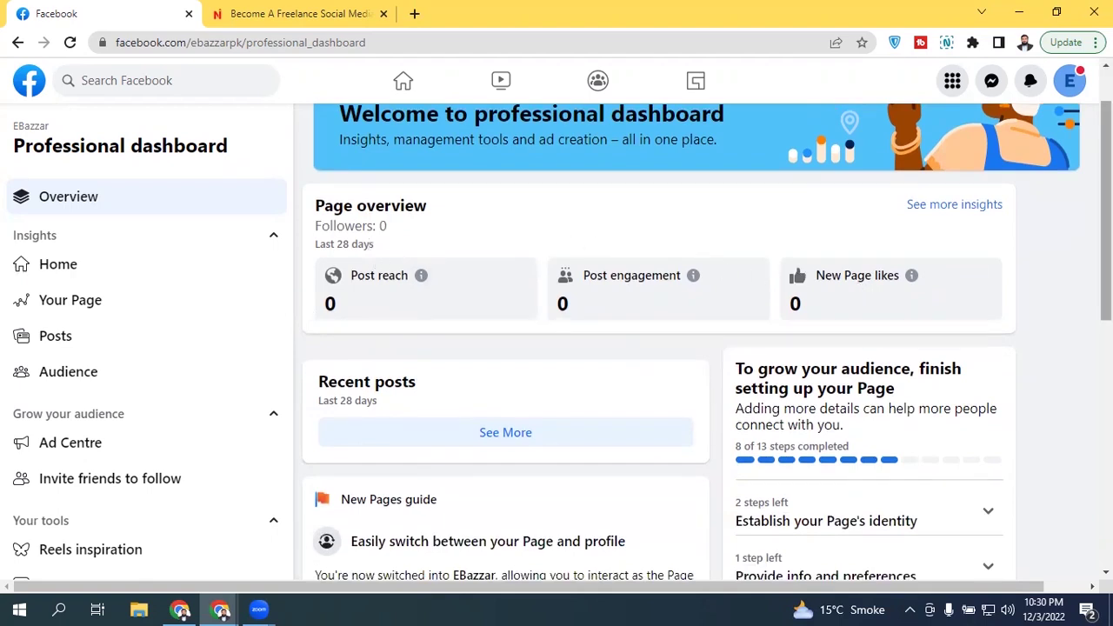
scroll(1105, 261, down, 2)
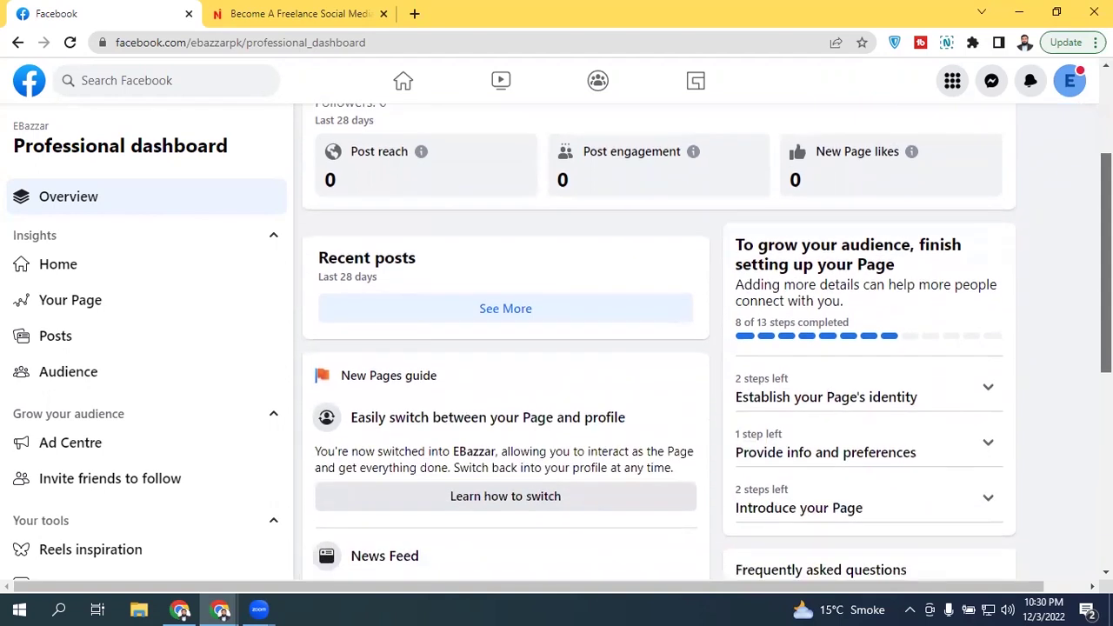
scroll(1106, 261, down, 1)
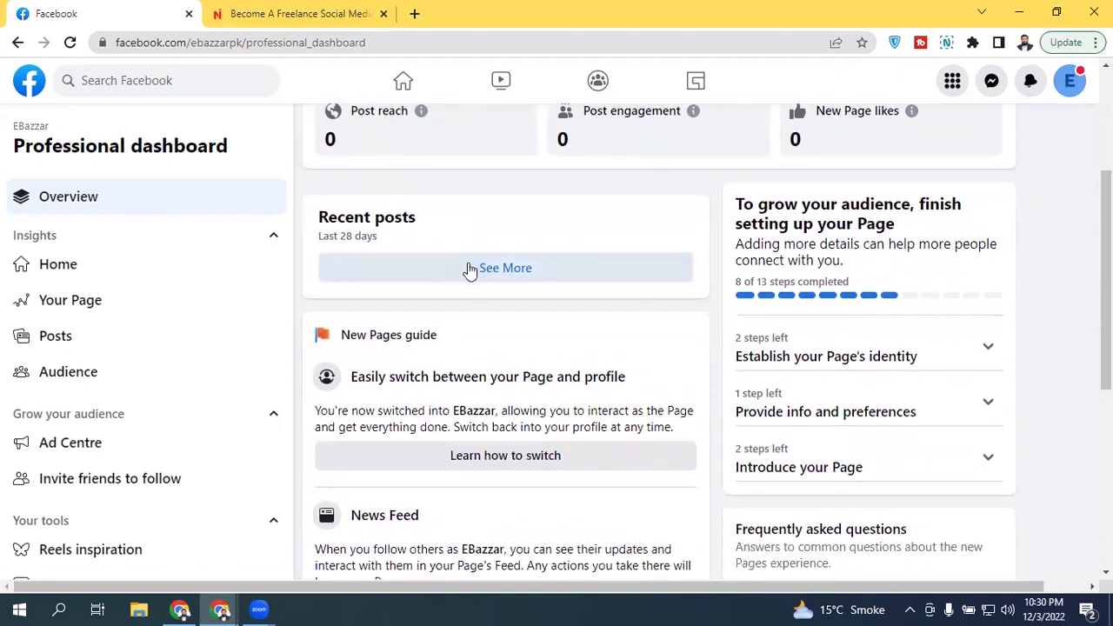
scroll(919, 241, down, 3)
scroll(1028, 171, up, 6)
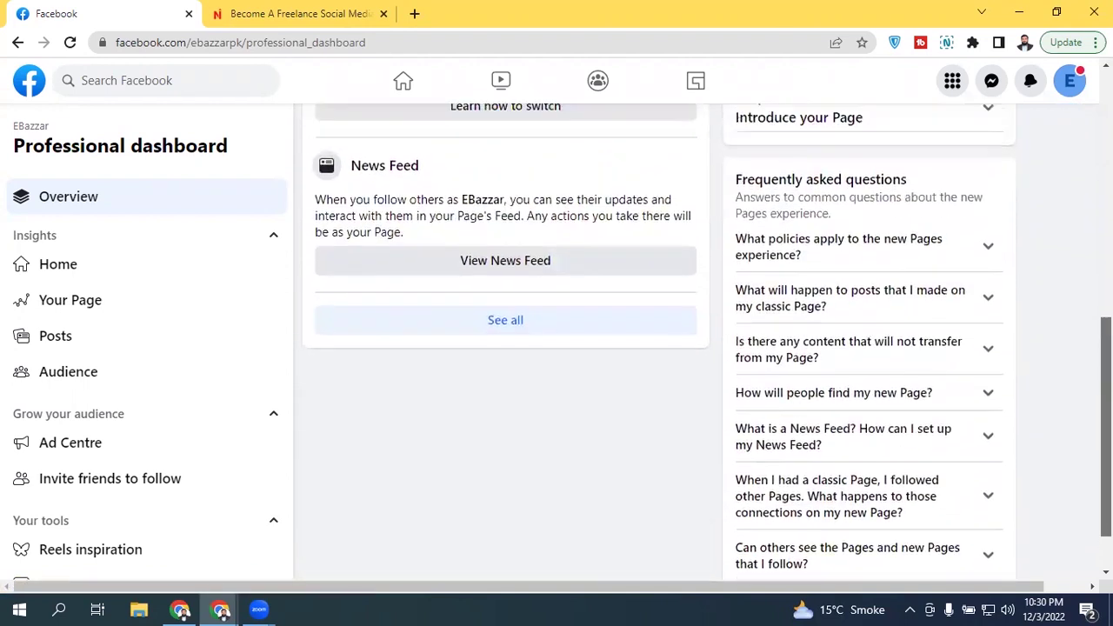
Step: Show EBazzar's Insights Home with its Posts and Ads content cards and the locked audience card
click(57, 279)
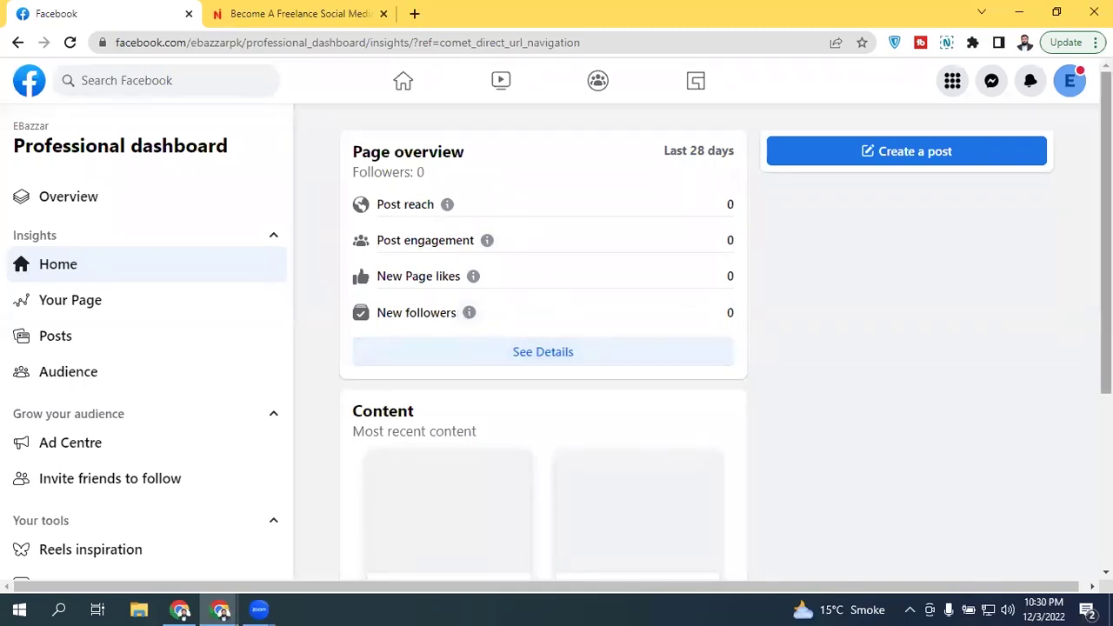
scroll(1105, 261, down, 3)
scroll(1106, 261, up, 1)
scroll(1106, 261, down, 1)
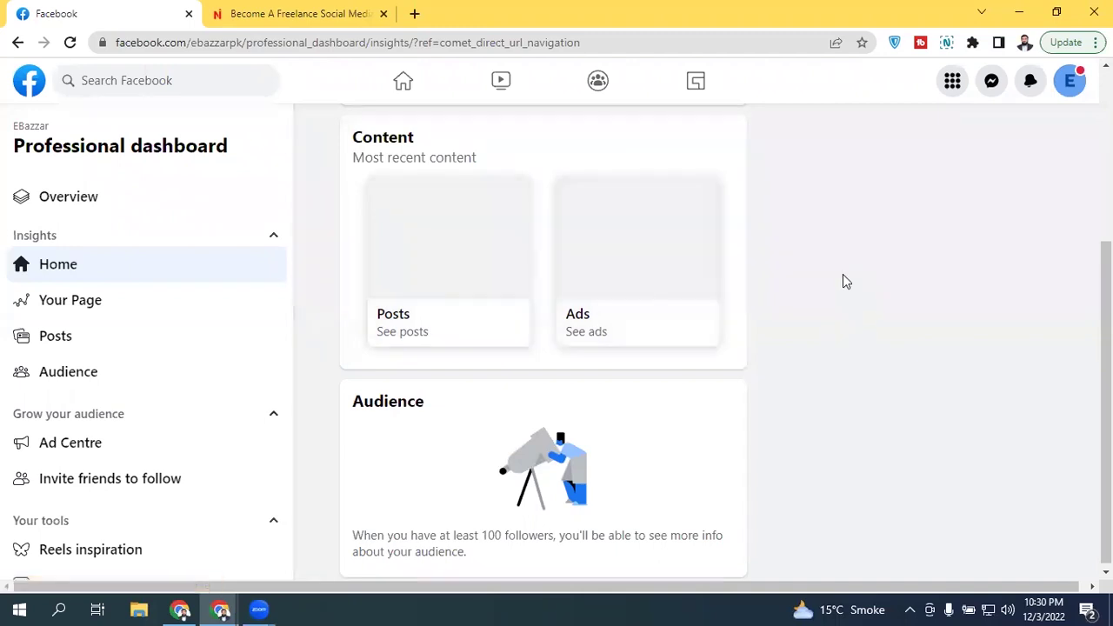
click(107, 309)
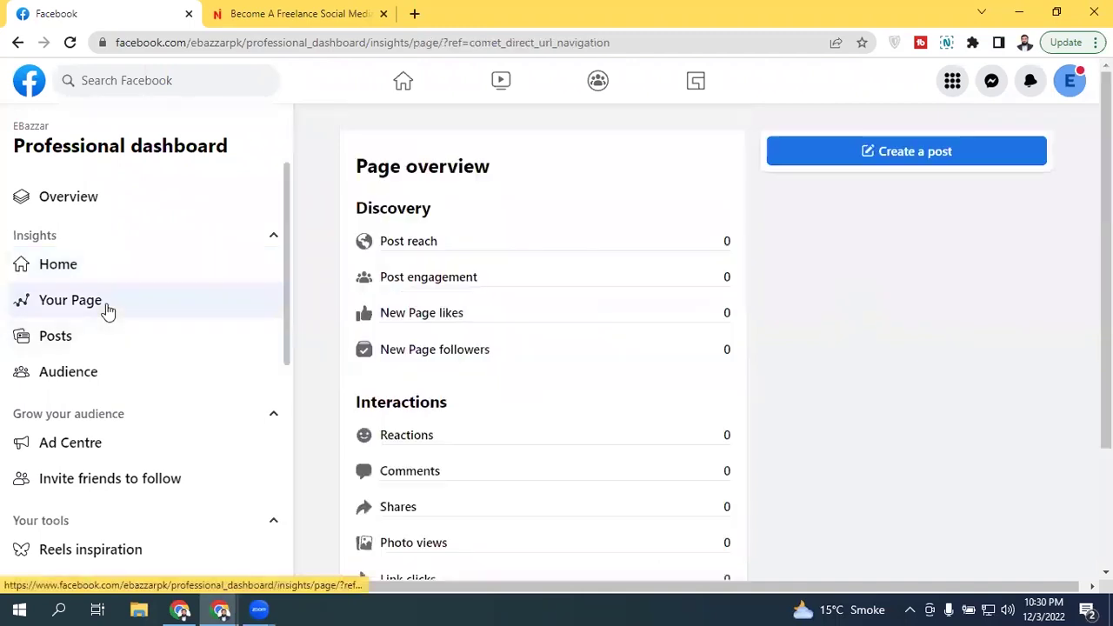
scroll(358, 518, down, 3)
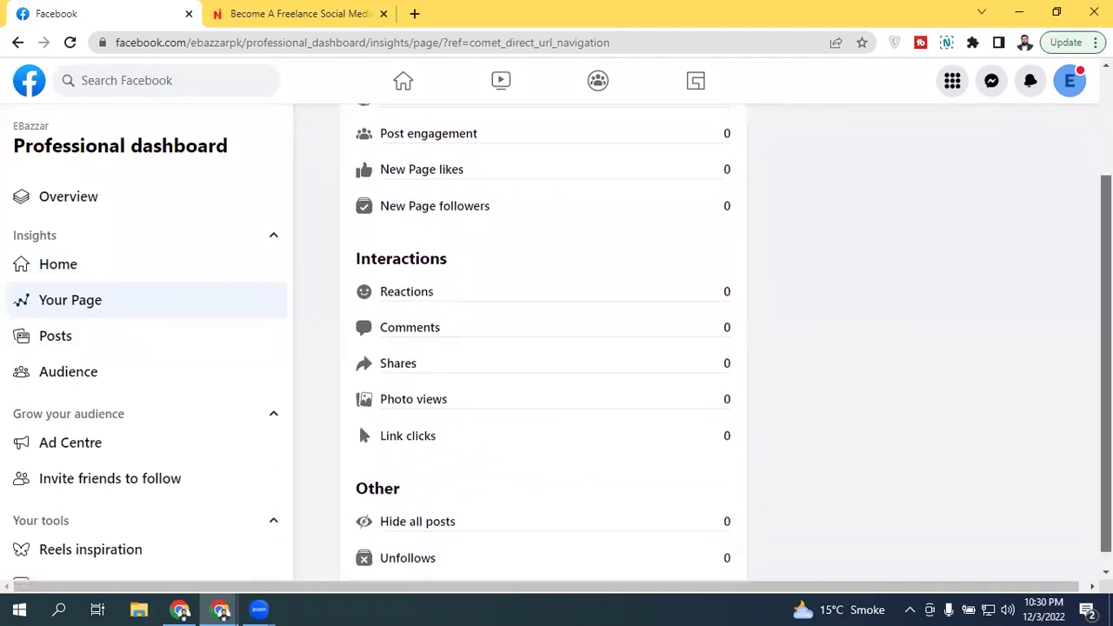
scroll(543, 348, up, 3)
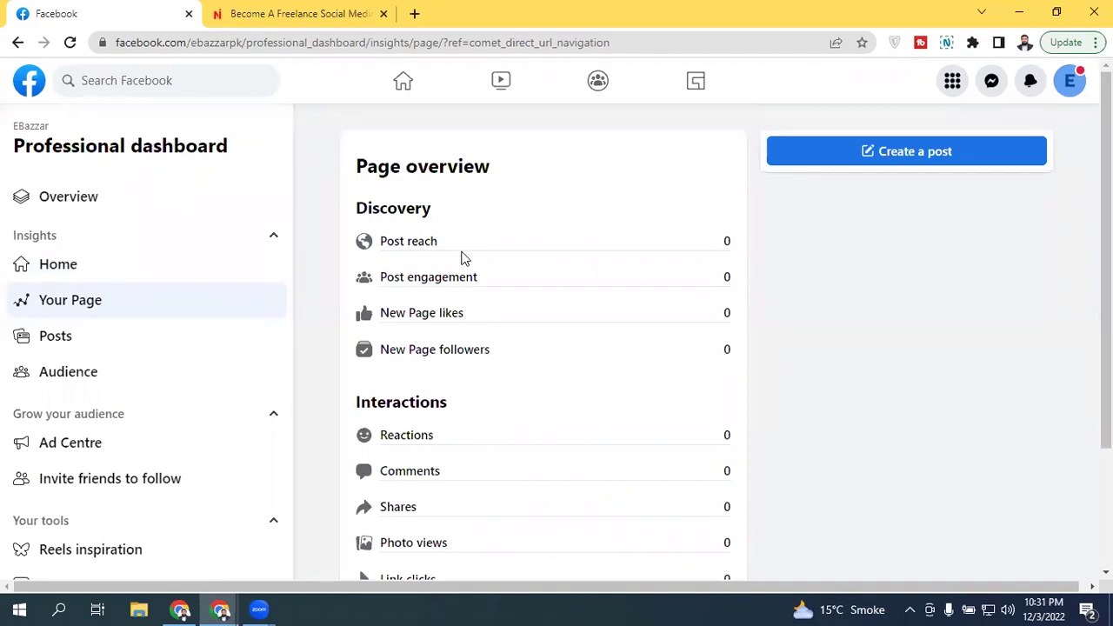
scroll(460, 330, down, 2)
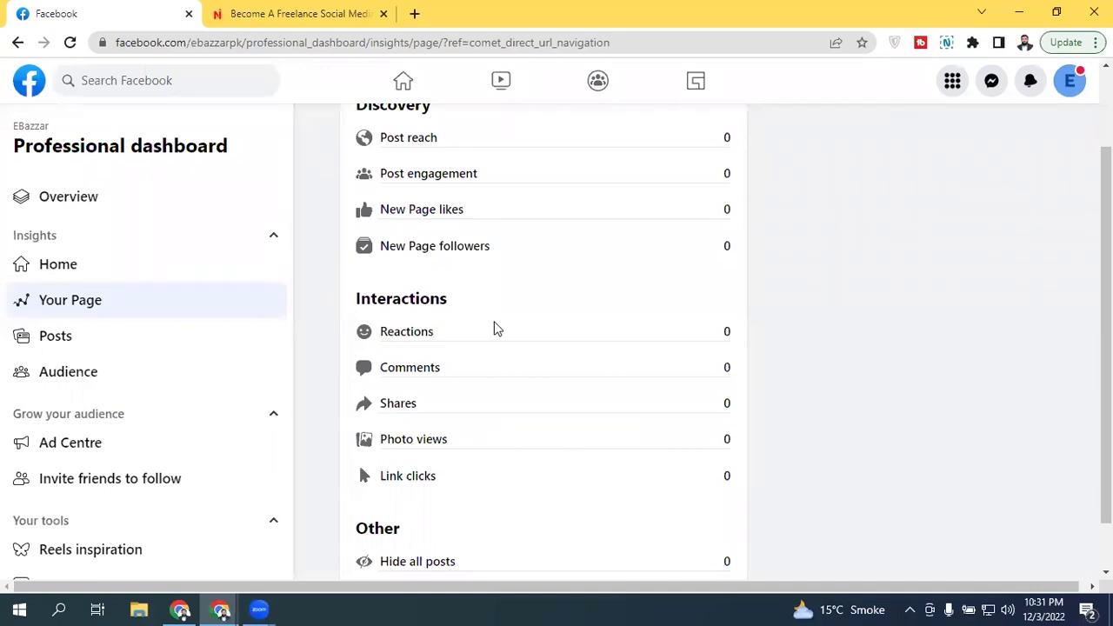
scroll(488, 438, down, 1)
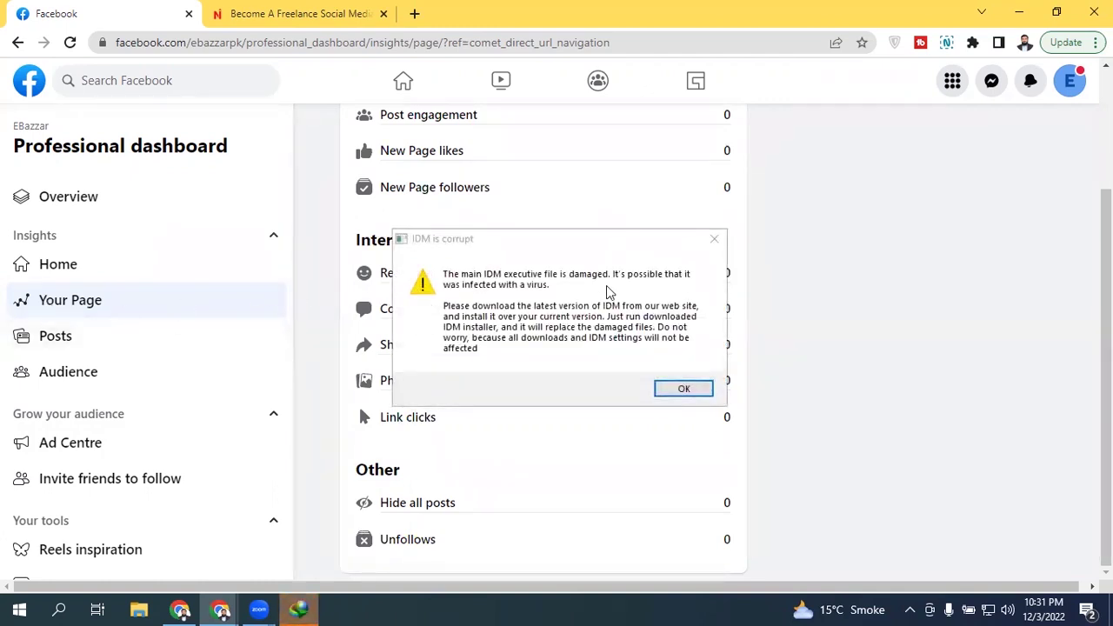
click(714, 238)
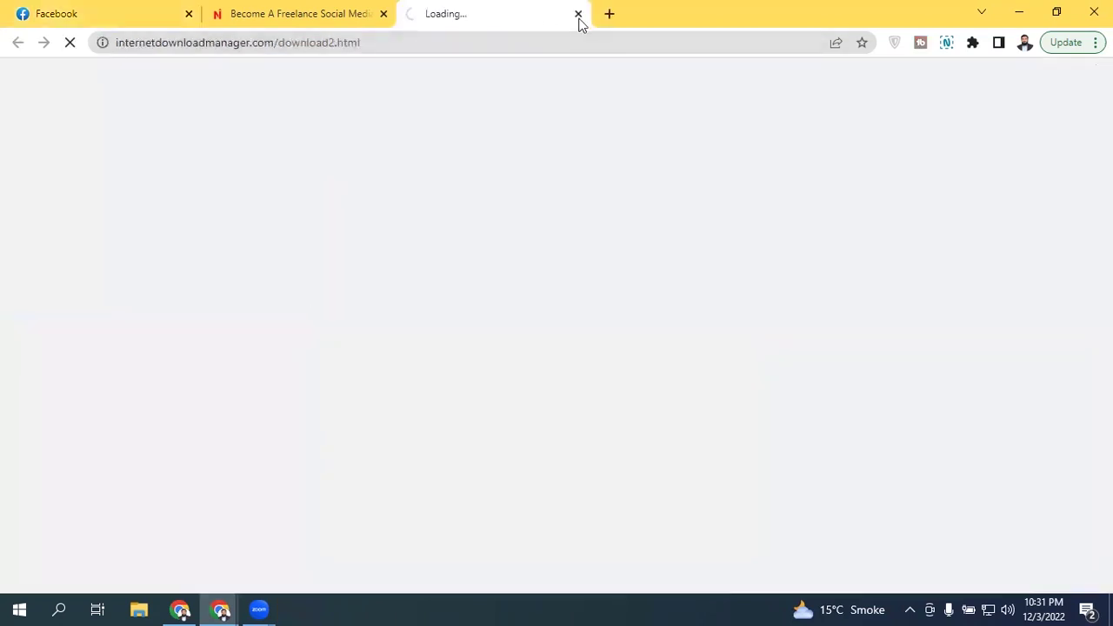
click(575, 13)
click(70, 13)
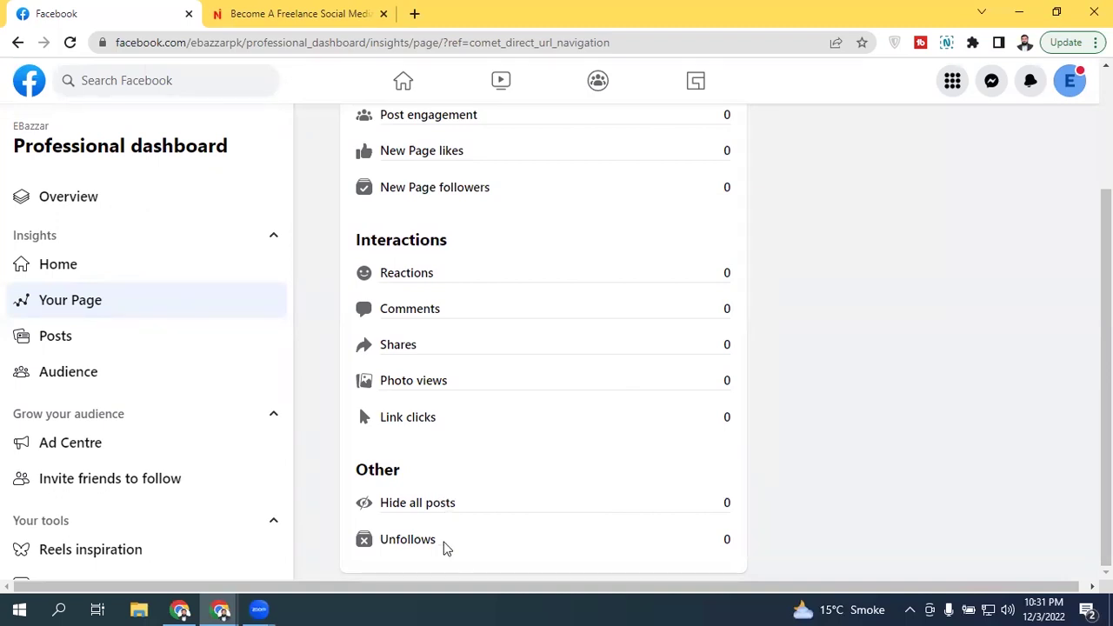
scroll(539, 347, up, 3)
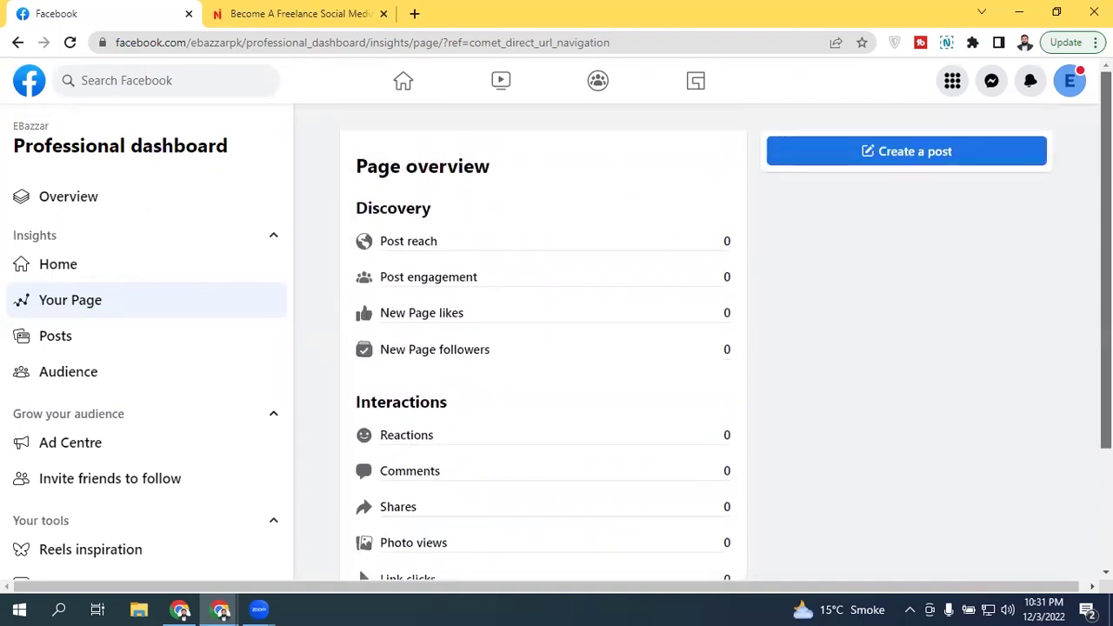
scroll(358, 428, down, 2)
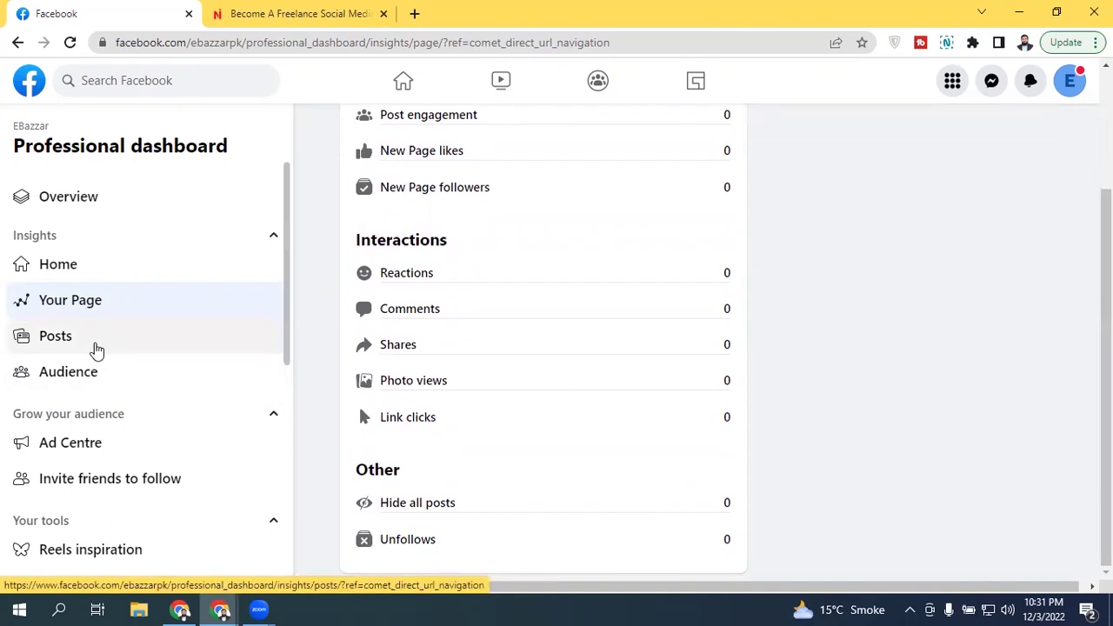
Step: Review EBazzar's Posts insights, then its Audience insights, which need 100 followers
click(96, 348)
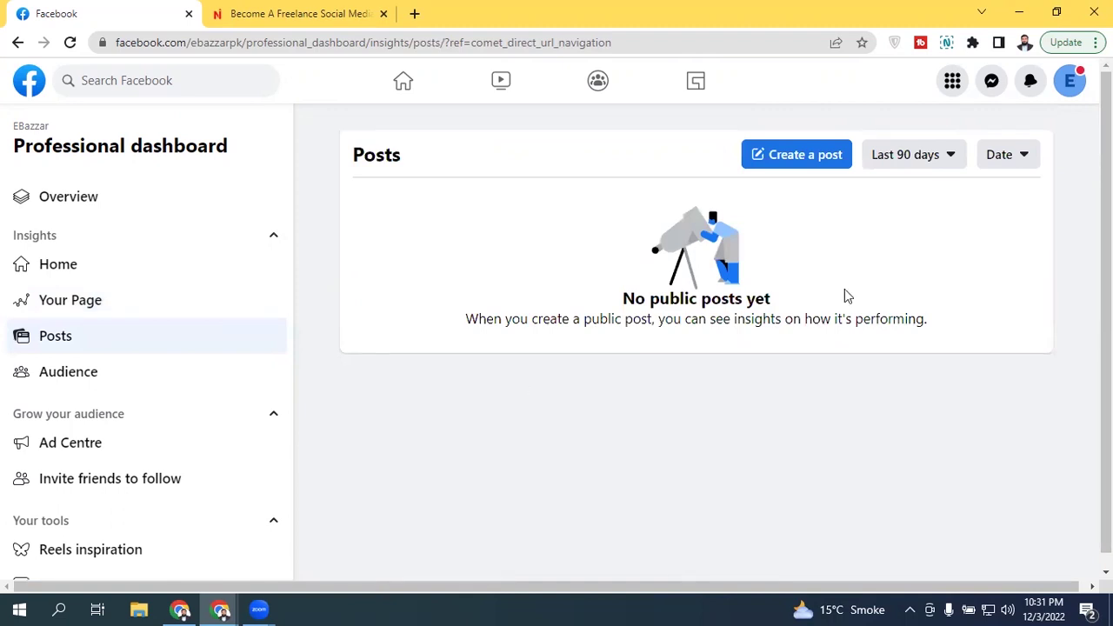
scroll(412, 320, down, 1)
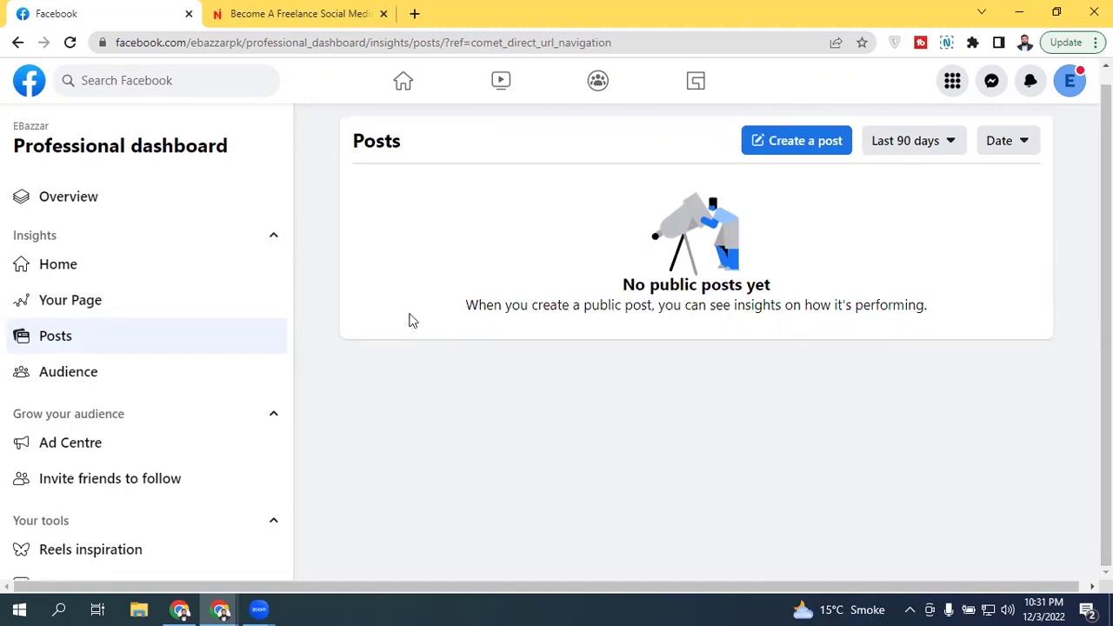
click(181, 385)
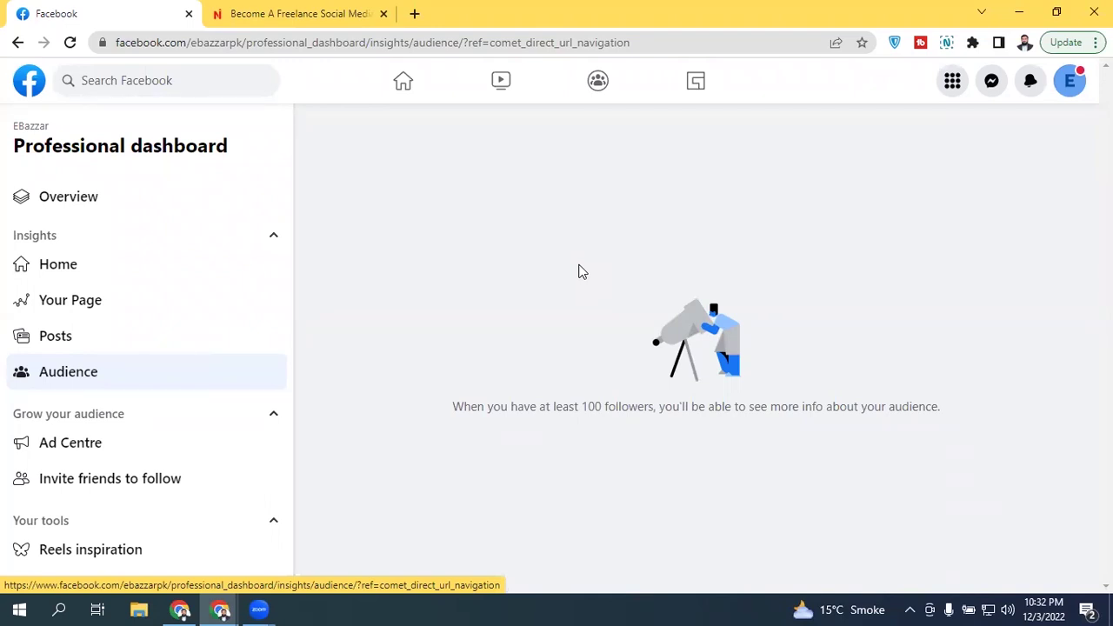
scroll(281, 356, down, 3)
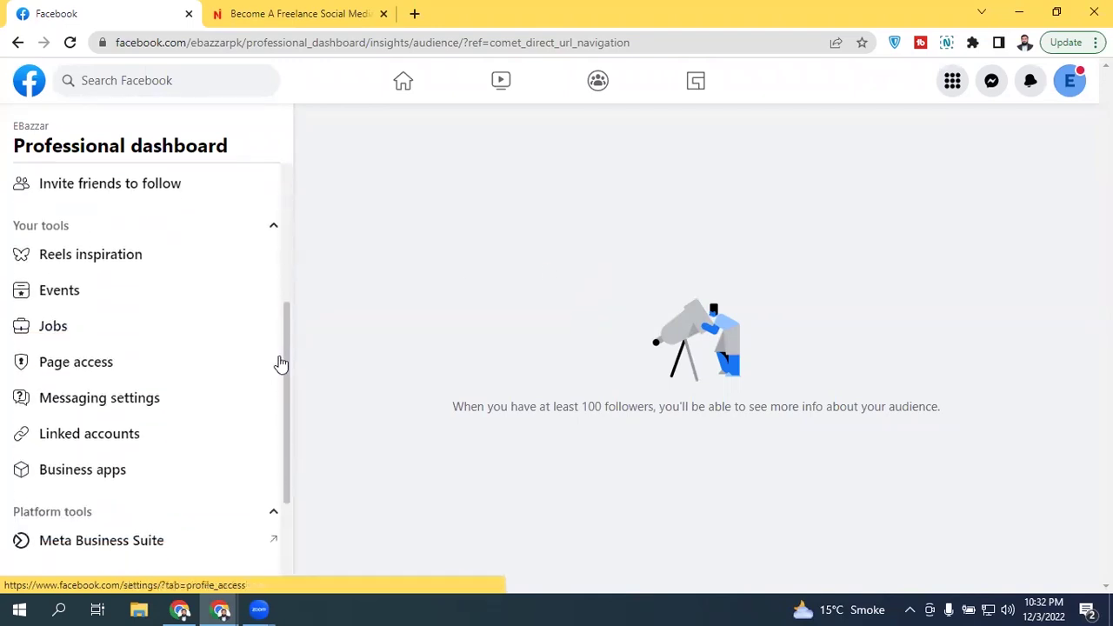
scroll(276, 363, down, 2)
scroll(272, 479, up, 6)
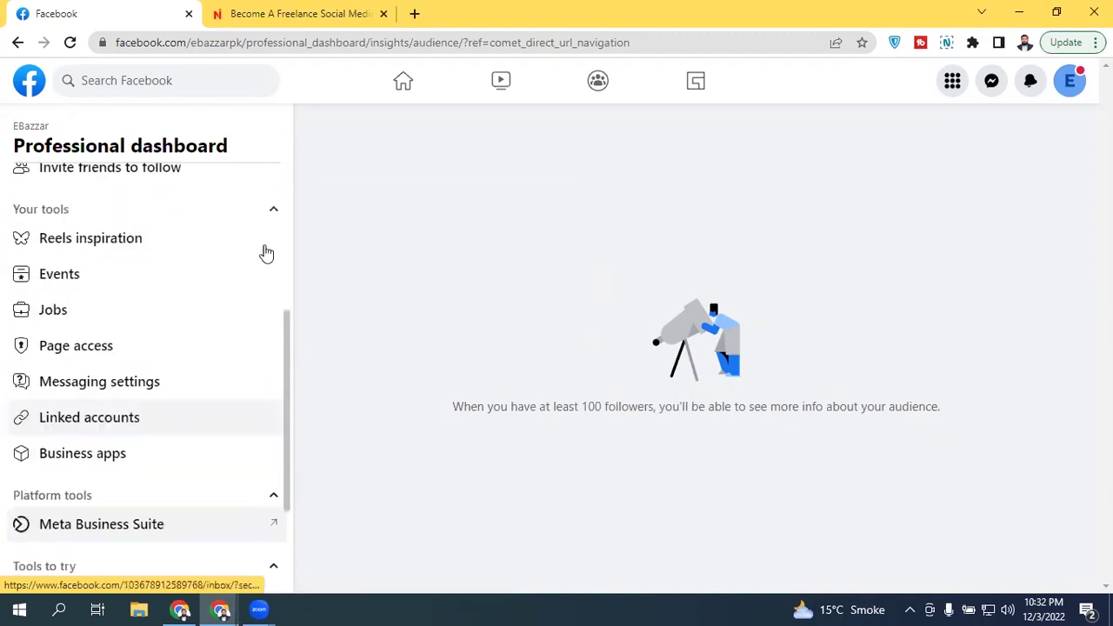
Step: Switch the account to act as the Front Yard Back Garden page
click(1069, 81)
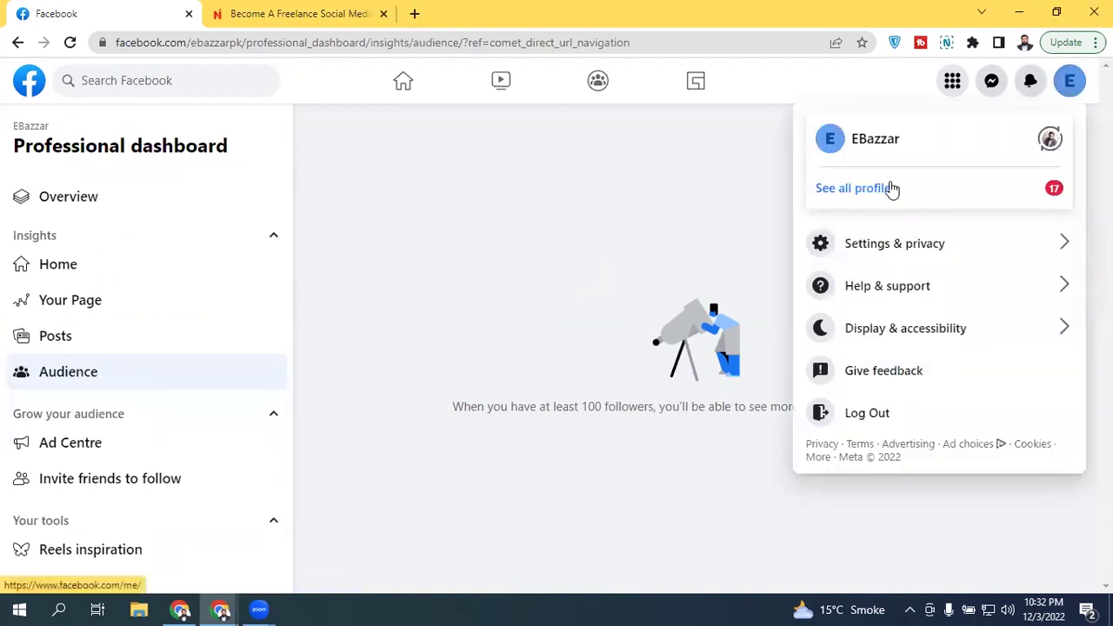
click(889, 187)
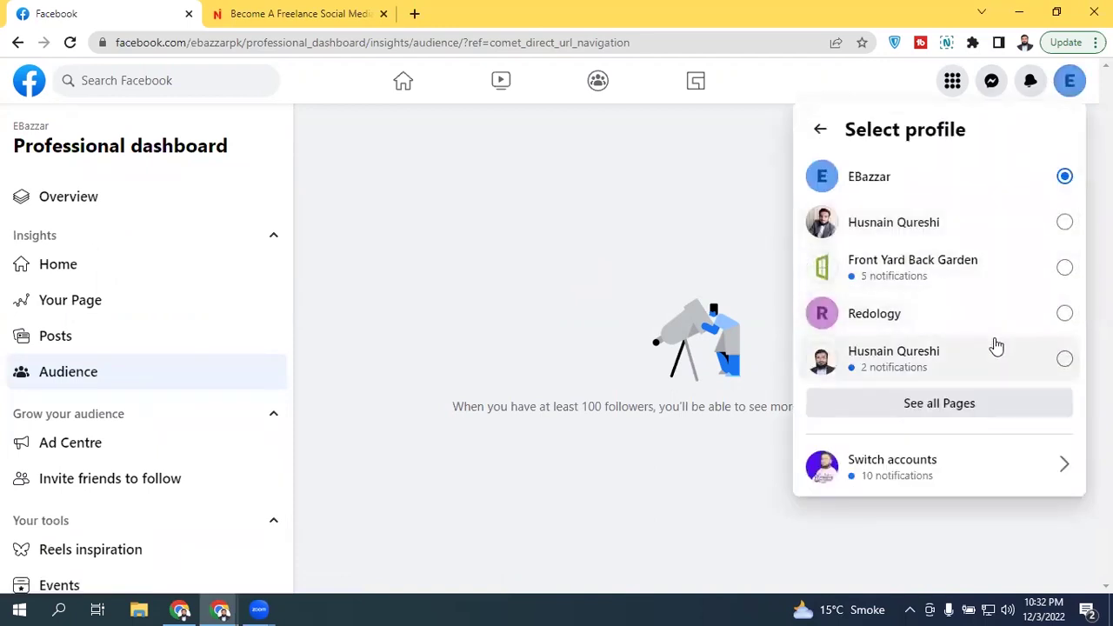
click(951, 278)
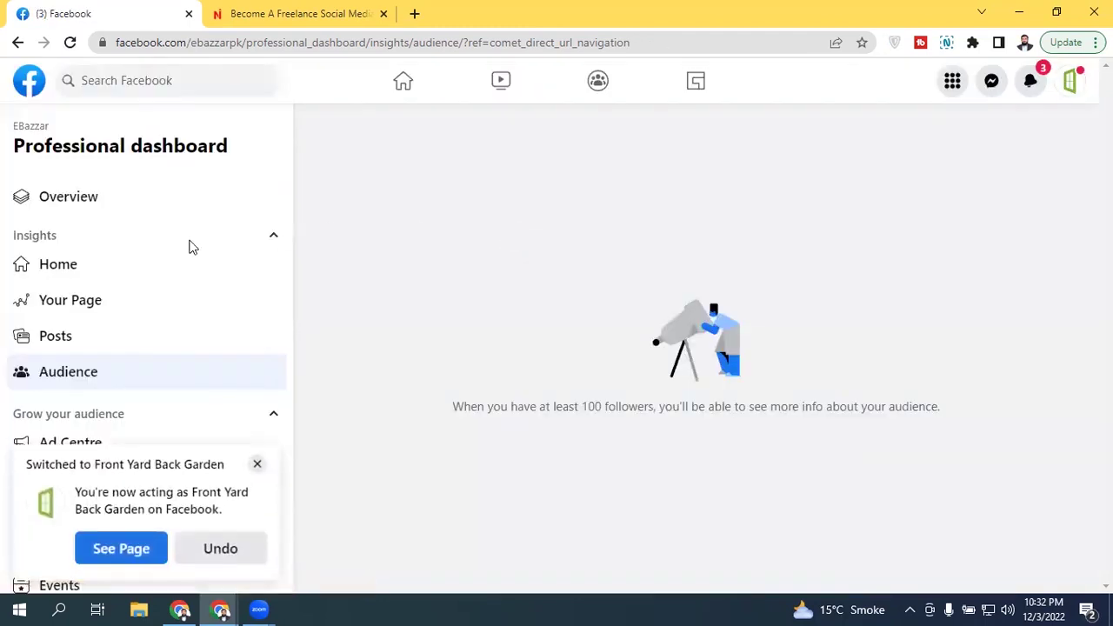
click(257, 463)
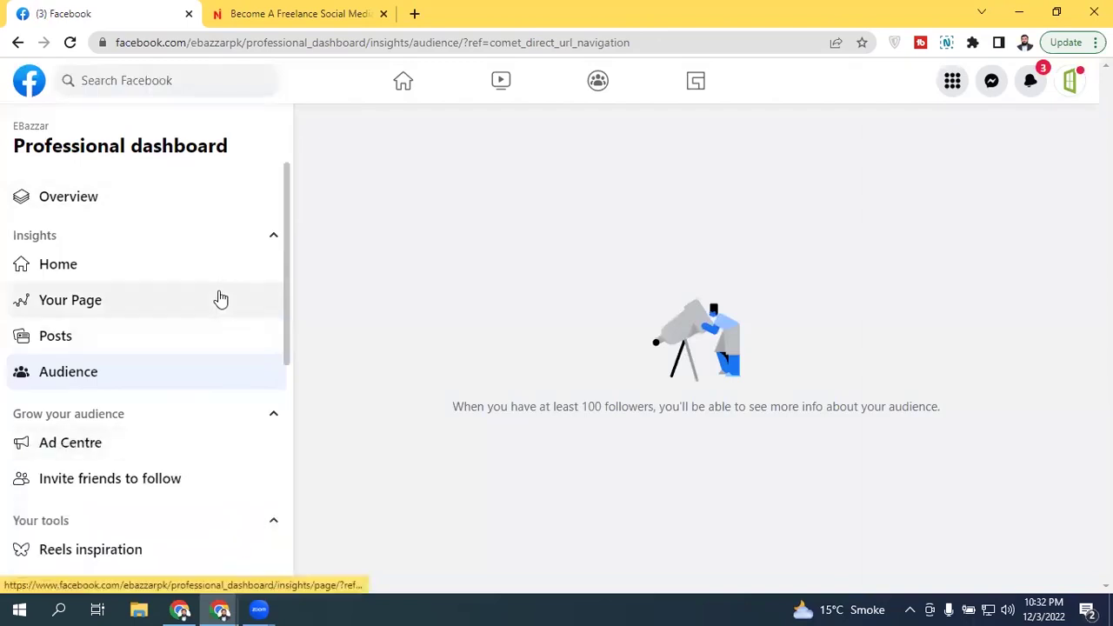
Step: Open the Front Yard Back Garden page, turn off its marketing emails, and use the Page
click(135, 266)
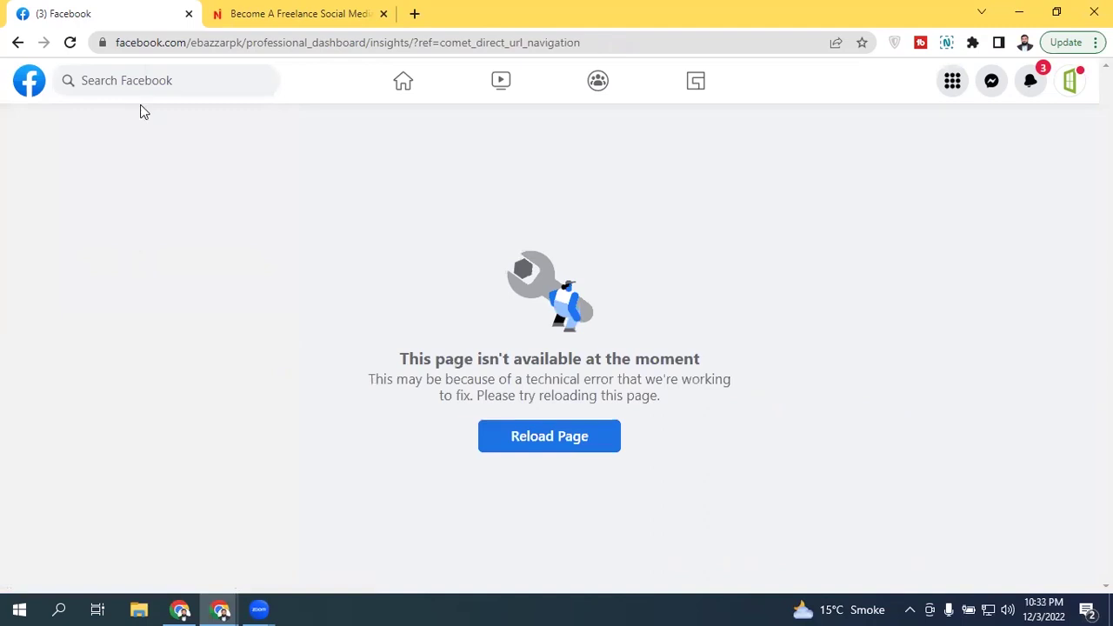
click(379, 80)
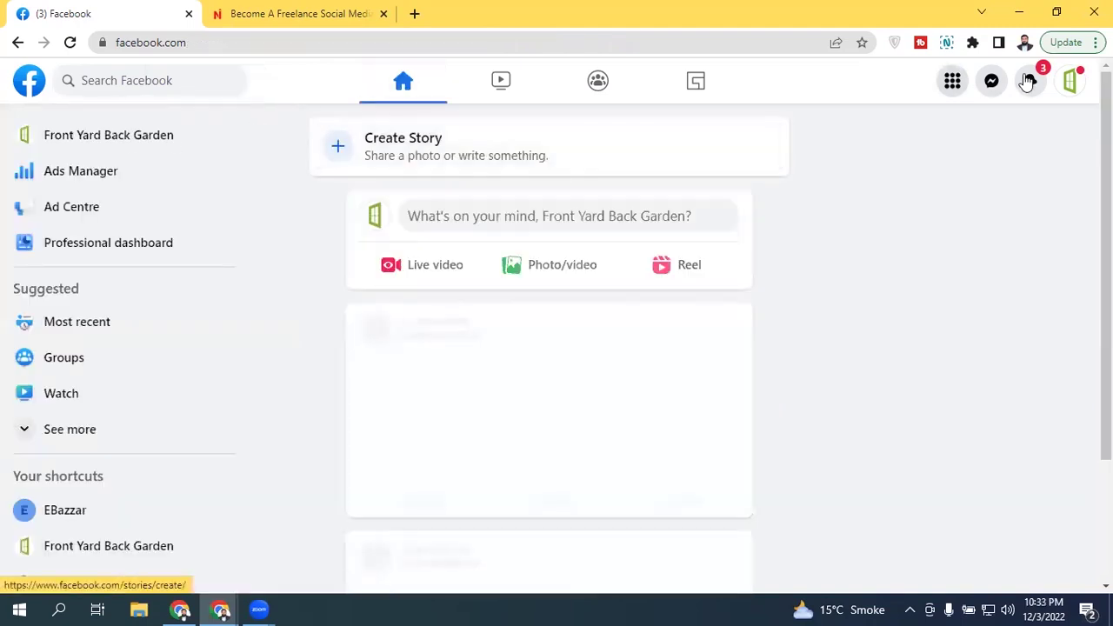
click(148, 139)
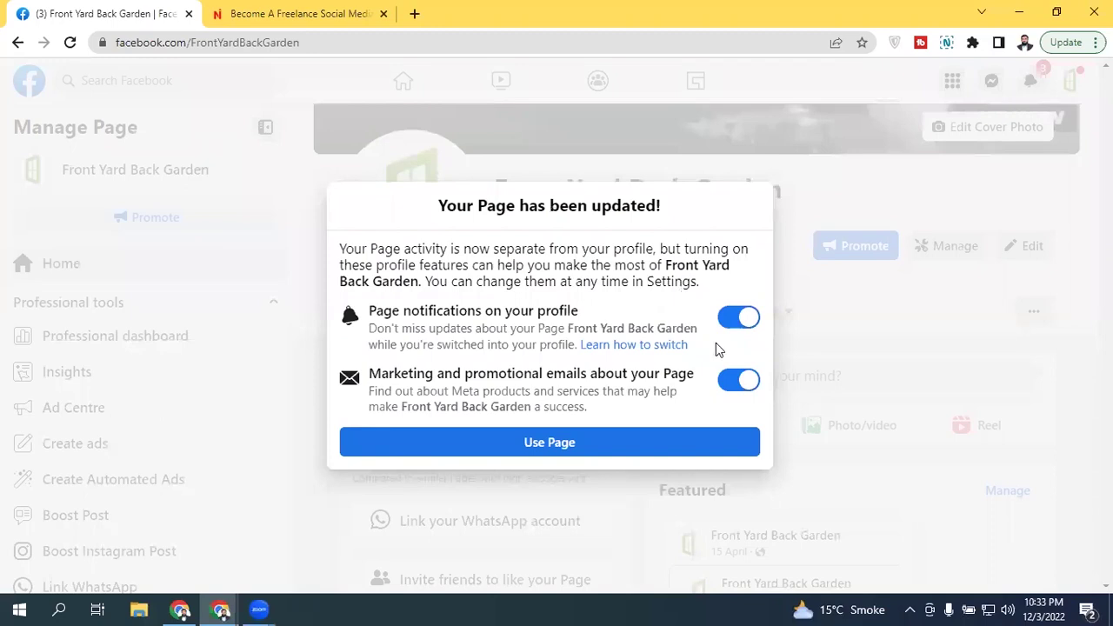
click(744, 380)
click(617, 450)
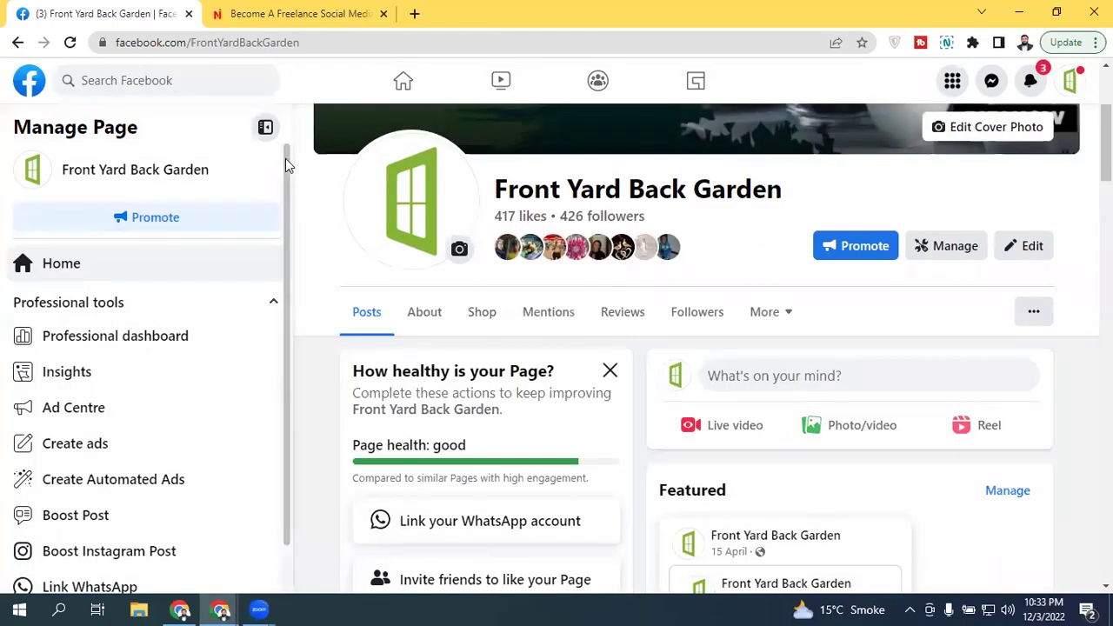
scroll(285, 158, down, 1)
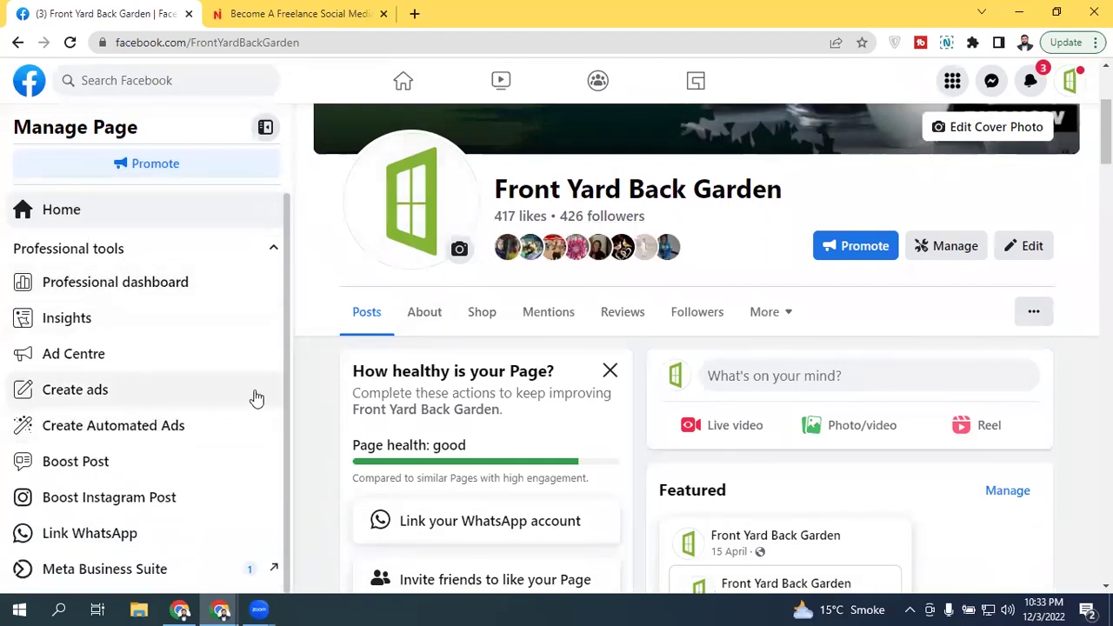
Step: Show Front Yard Back Garden's Audience insights with the 77.60% women and 22.40% men breakdown
click(104, 320)
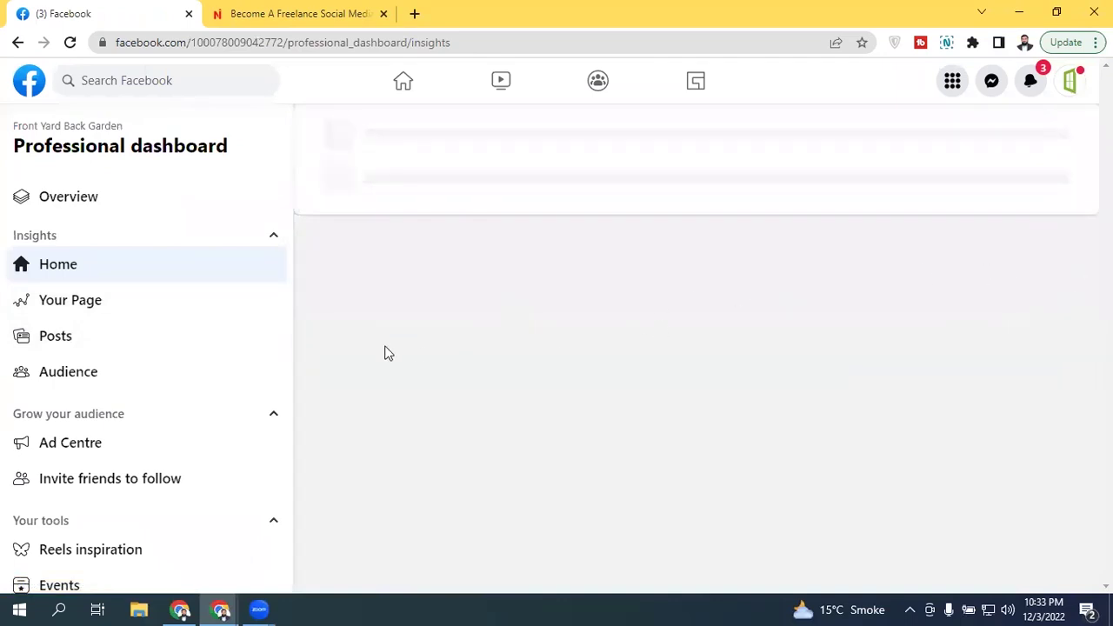
click(126, 372)
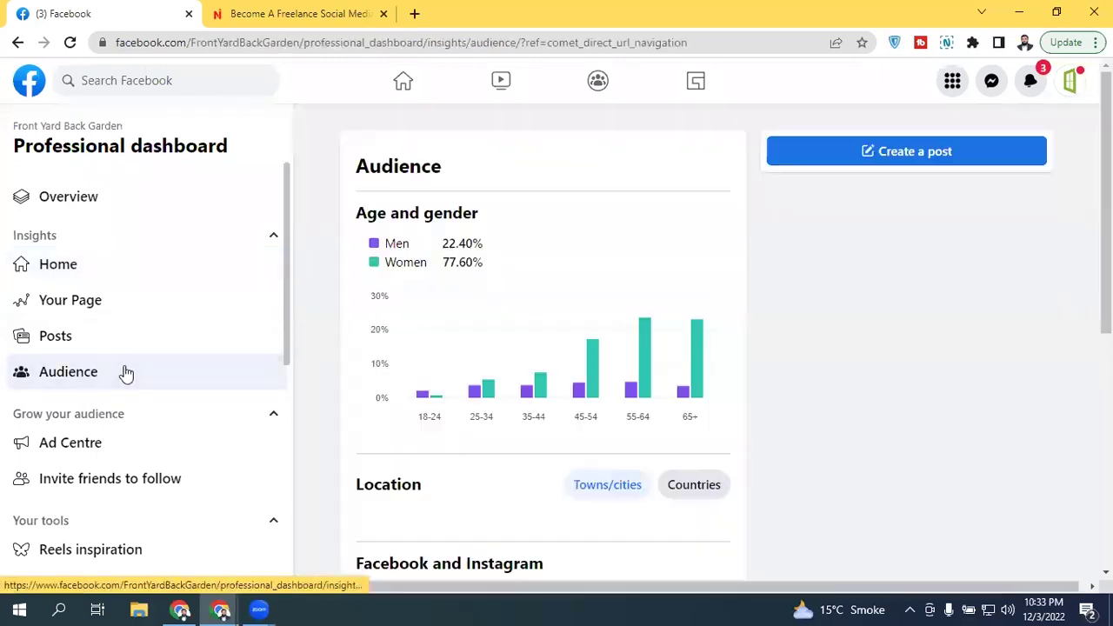
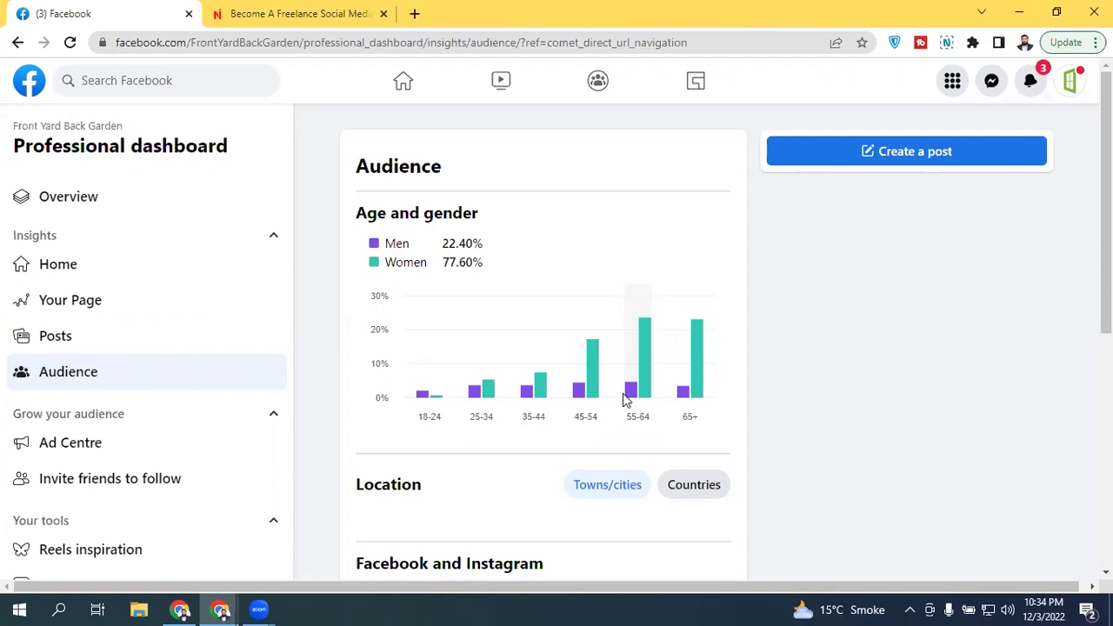
Step: Switch the Location breakdown to the Countries list and review the follower sections below
scroll(622, 392, down, 2)
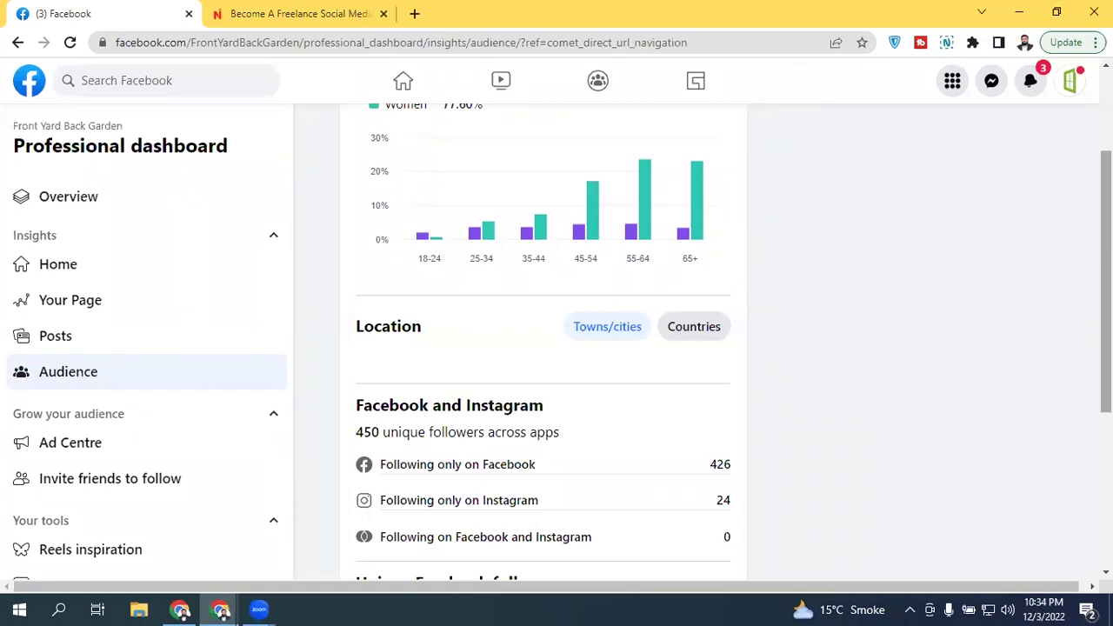
click(683, 339)
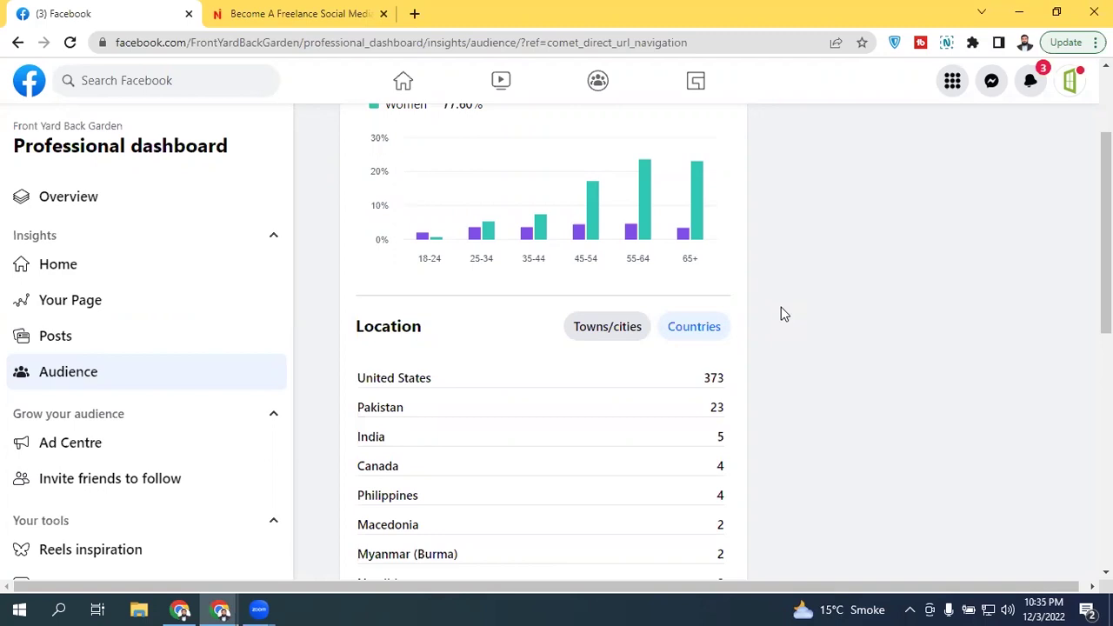
drag(1106, 233, 1106, 465)
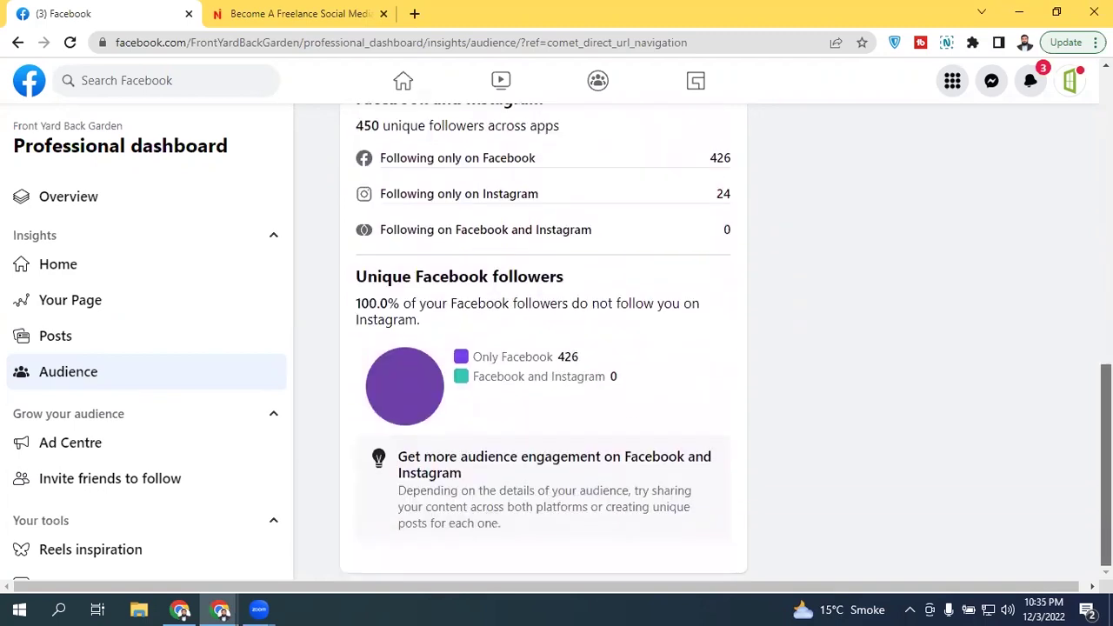
drag(1106, 465, 1106, 317)
Step: Open Posts insights to review the 3 Dec posts' reach of 0–3 and zero engagement
click(185, 352)
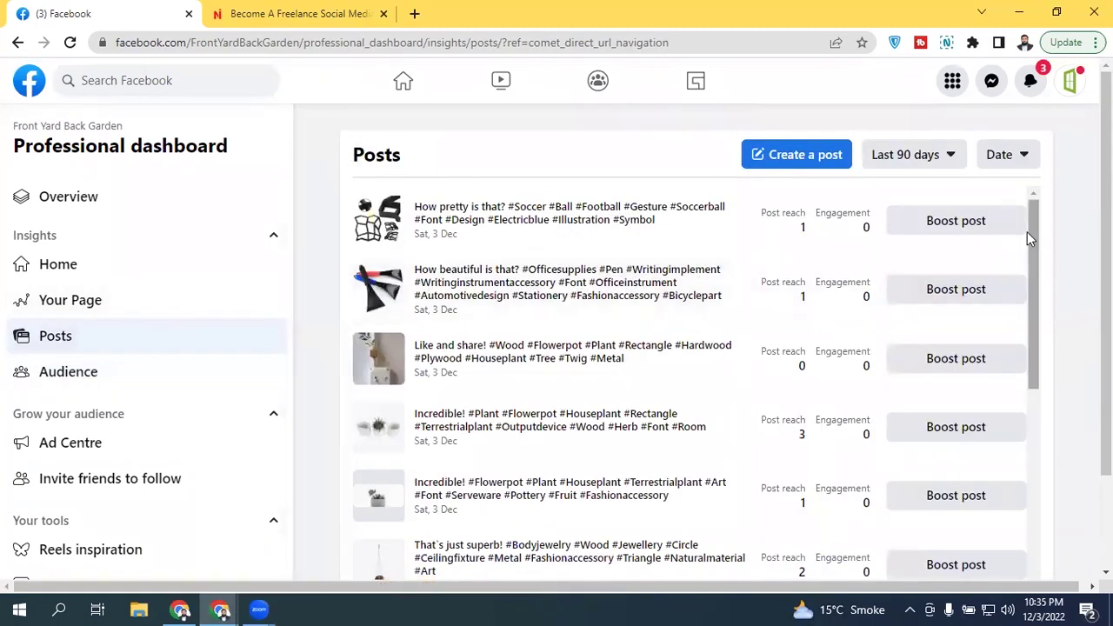
drag(1036, 224, 1032, 224)
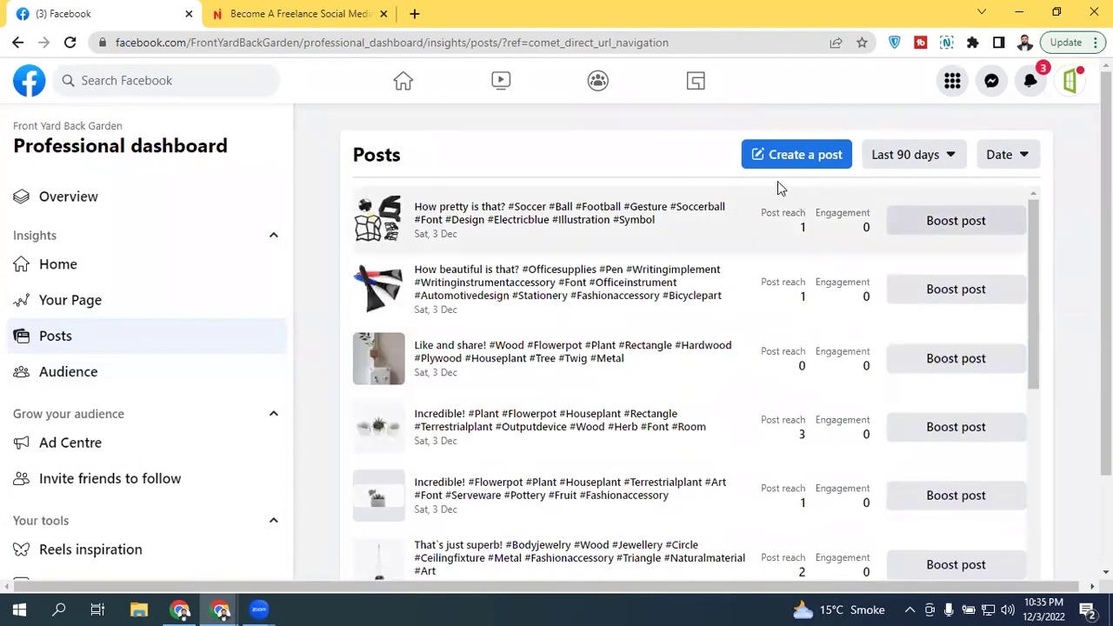
drag(1030, 245, 1055, 261)
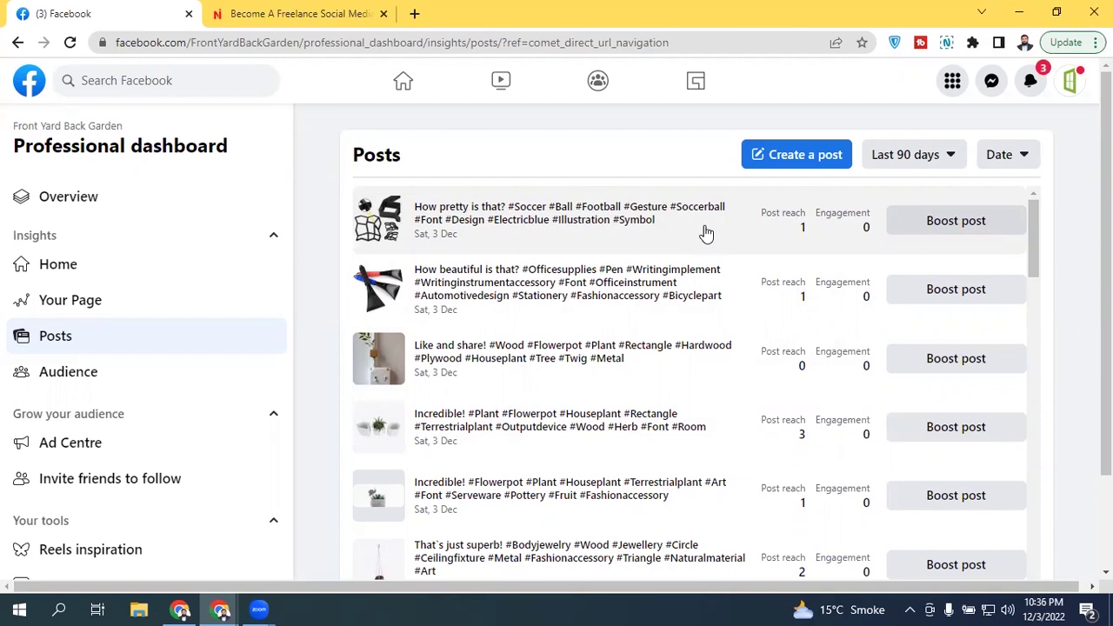
scroll(706, 233, down, 2)
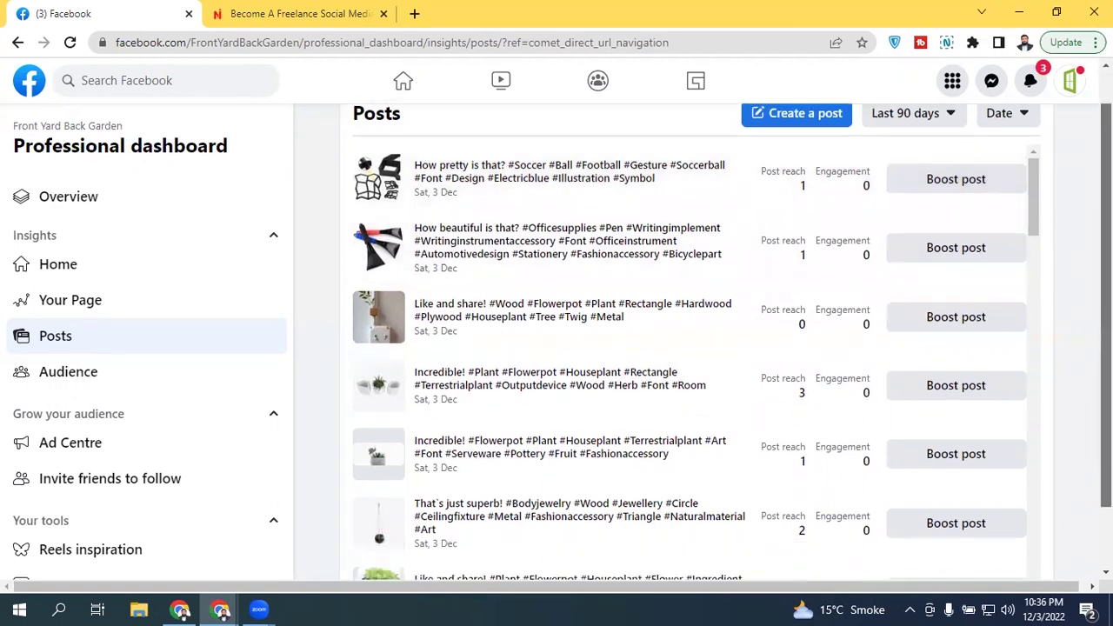
scroll(695, 339, up, 2)
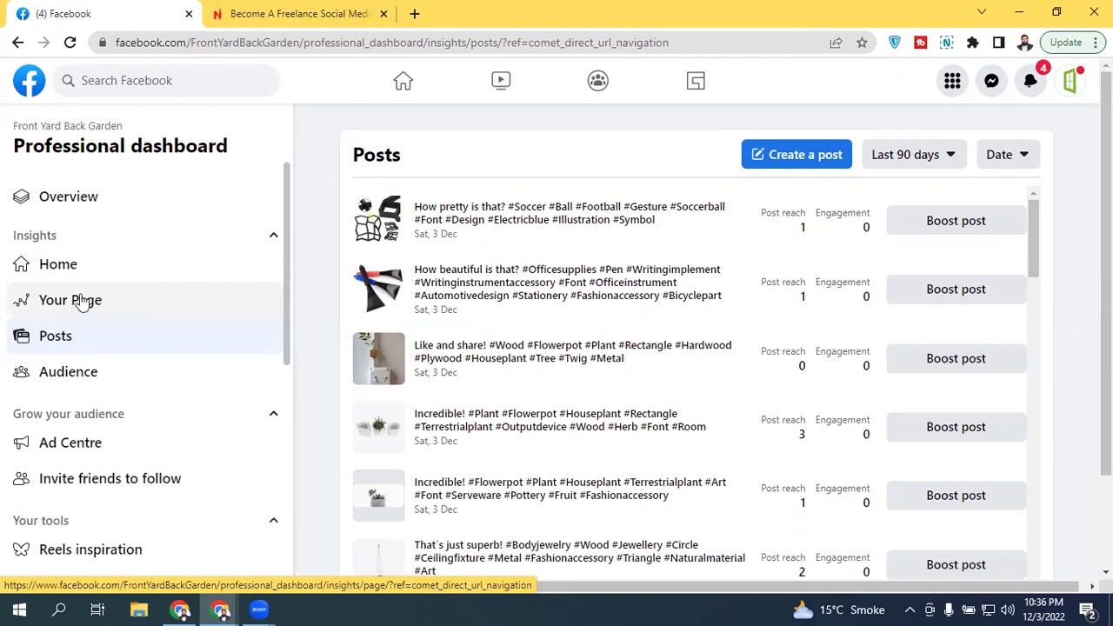
Step: Show the Page overview down to Other: post reach 107, engagement 7, one reaction
click(98, 300)
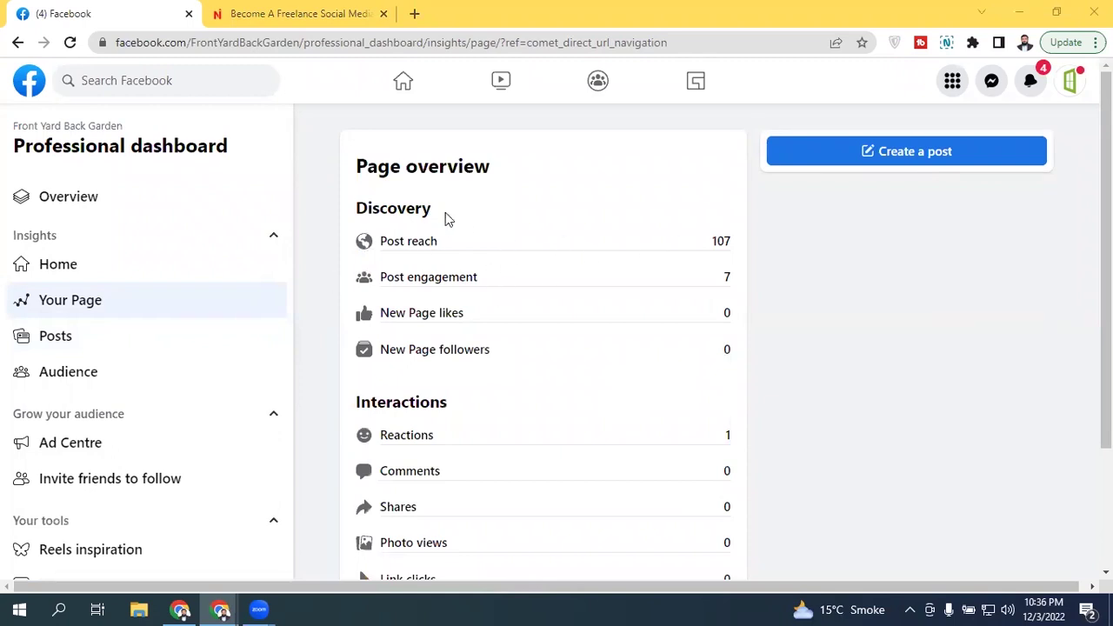
click(432, 290)
scroll(829, 269, down, 1)
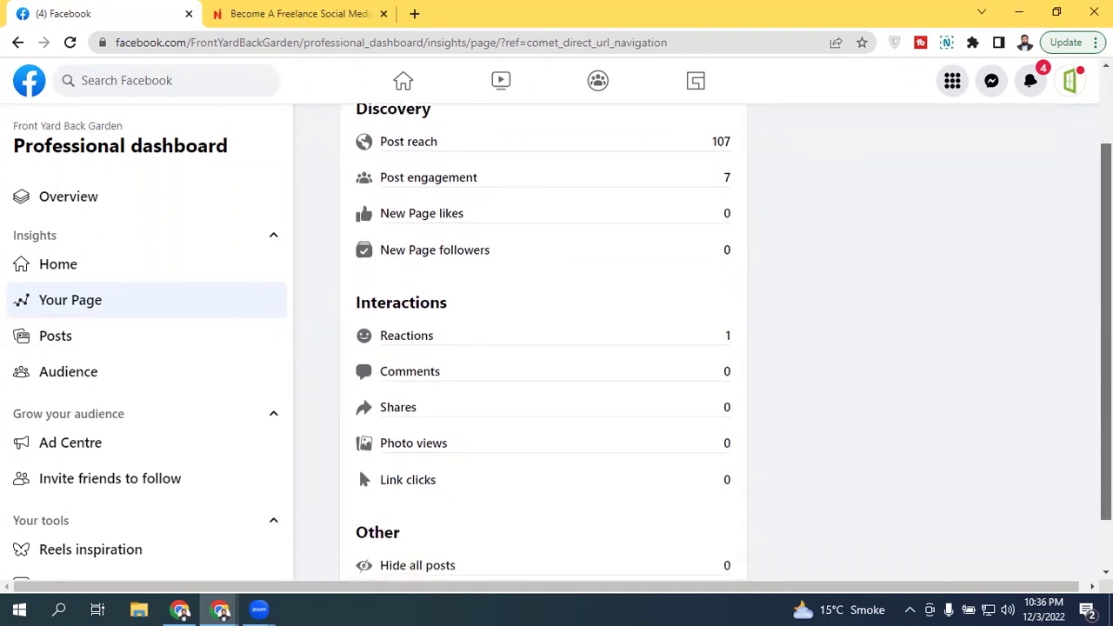
scroll(739, 328, down, 1)
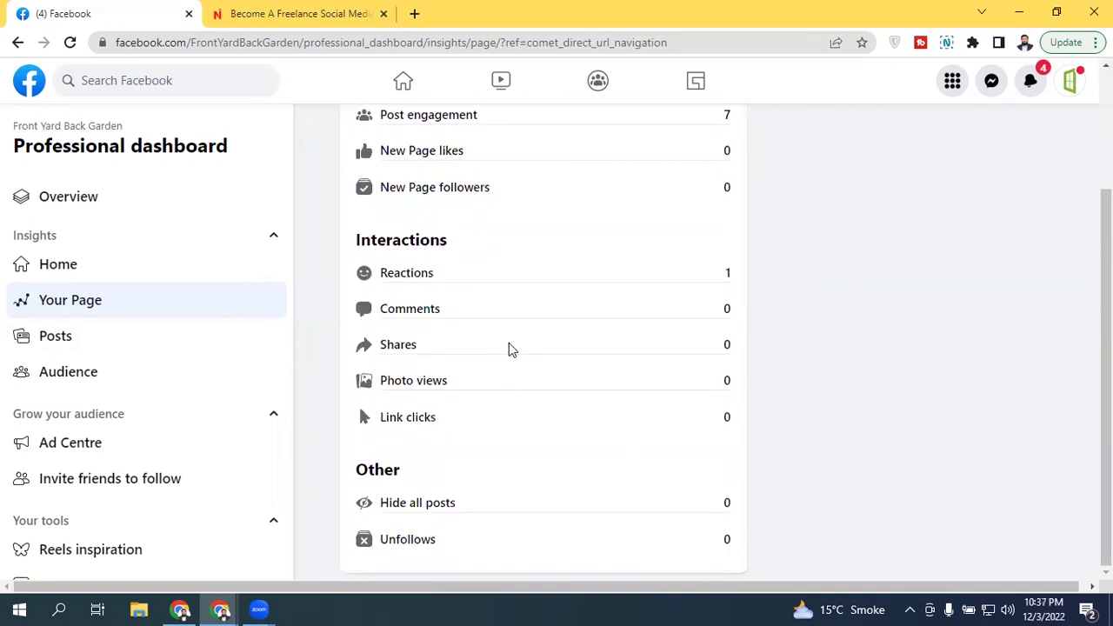
Step: Review Insights Home: top post with 2 impressions, 426 followers, 77.60% women
click(104, 274)
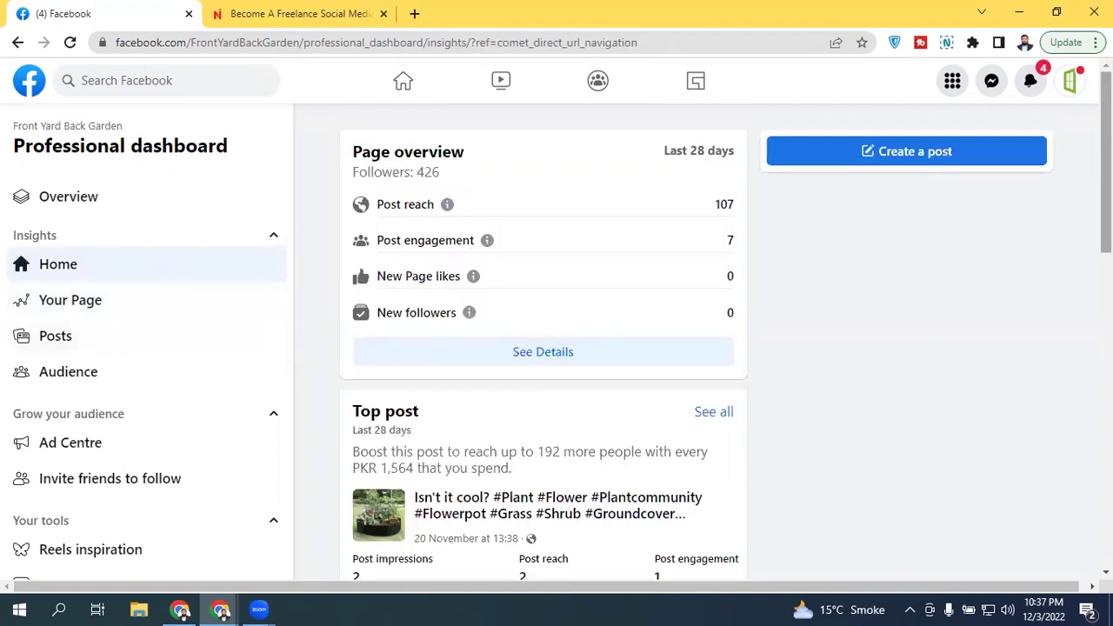
scroll(502, 343, down, 3)
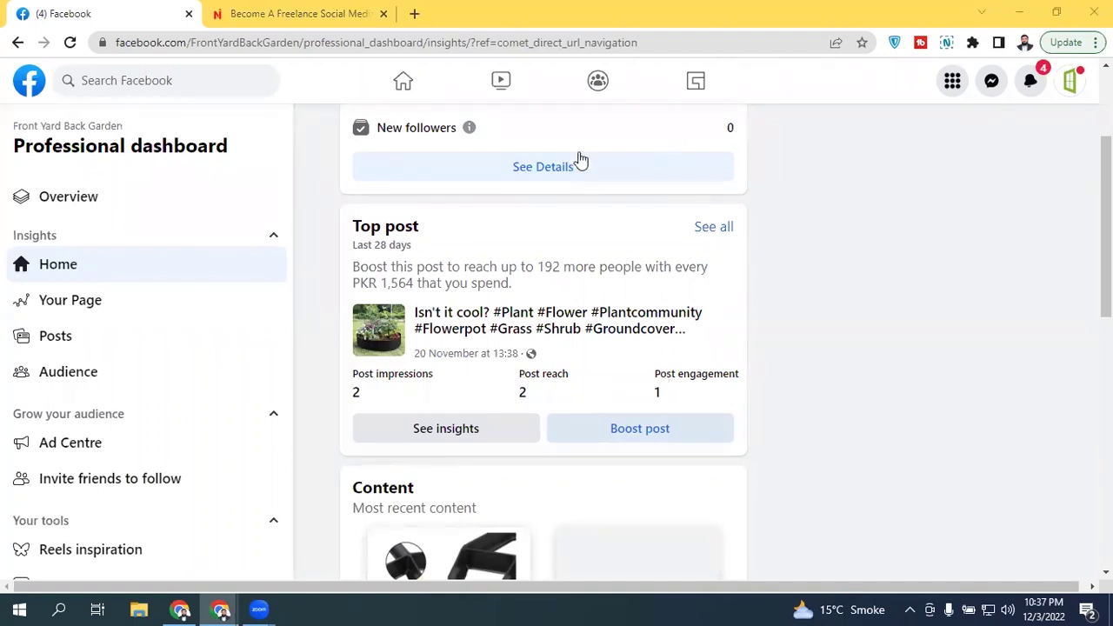
scroll(836, 222, down, 5)
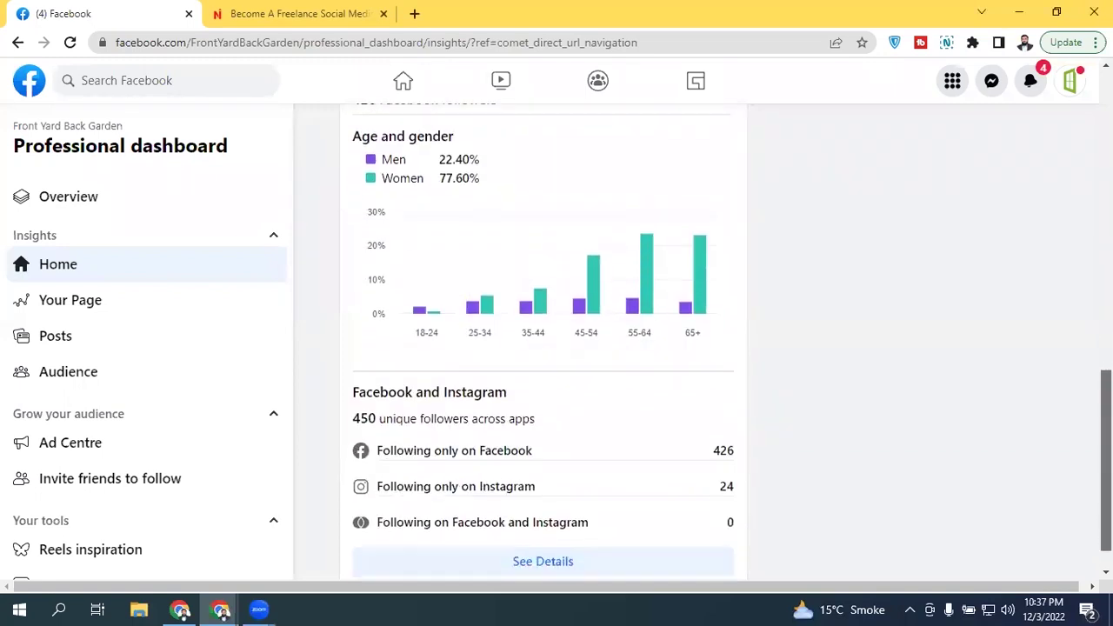
scroll(836, 222, up, 4)
scroll(836, 221, down, 5)
scroll(836, 221, up, 8)
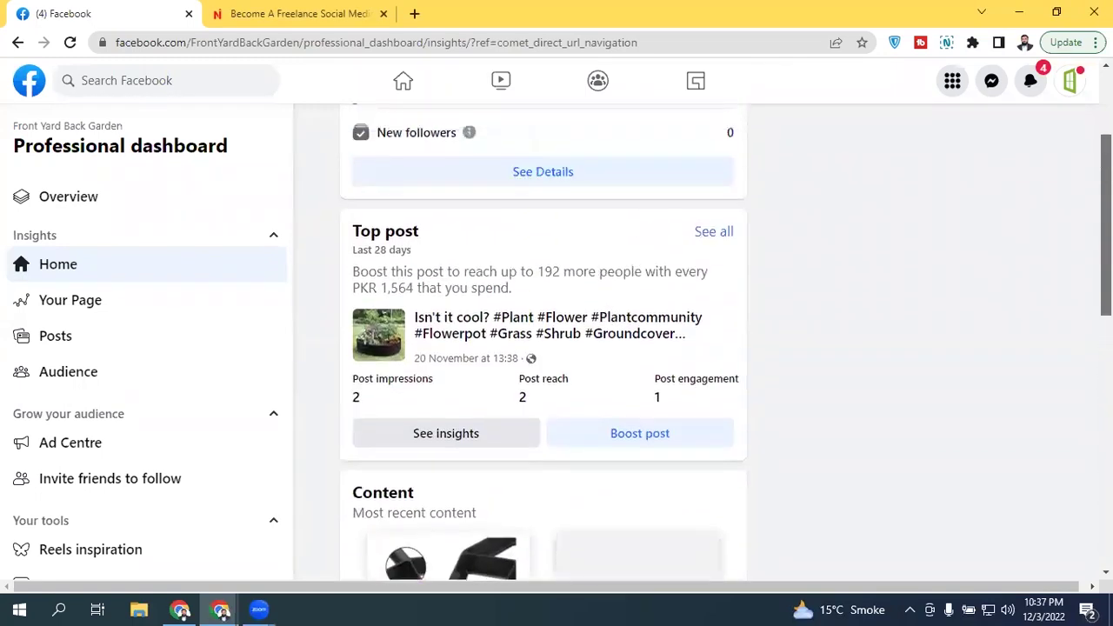
scroll(837, 222, down, 3)
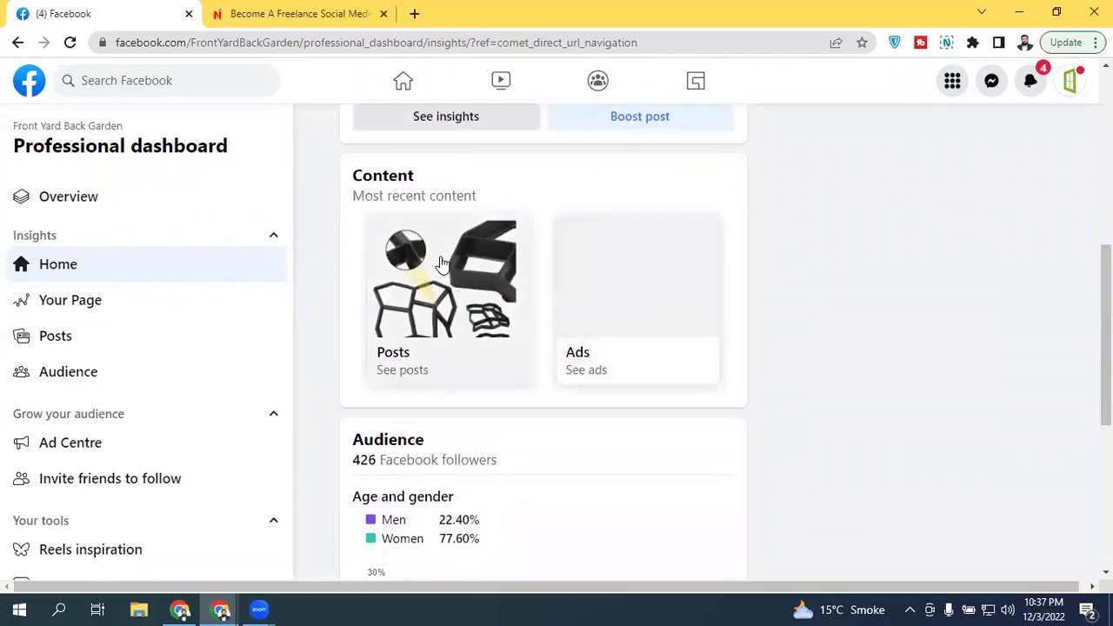
scroll(543, 348, down, 4)
scroll(867, 395, up, 1)
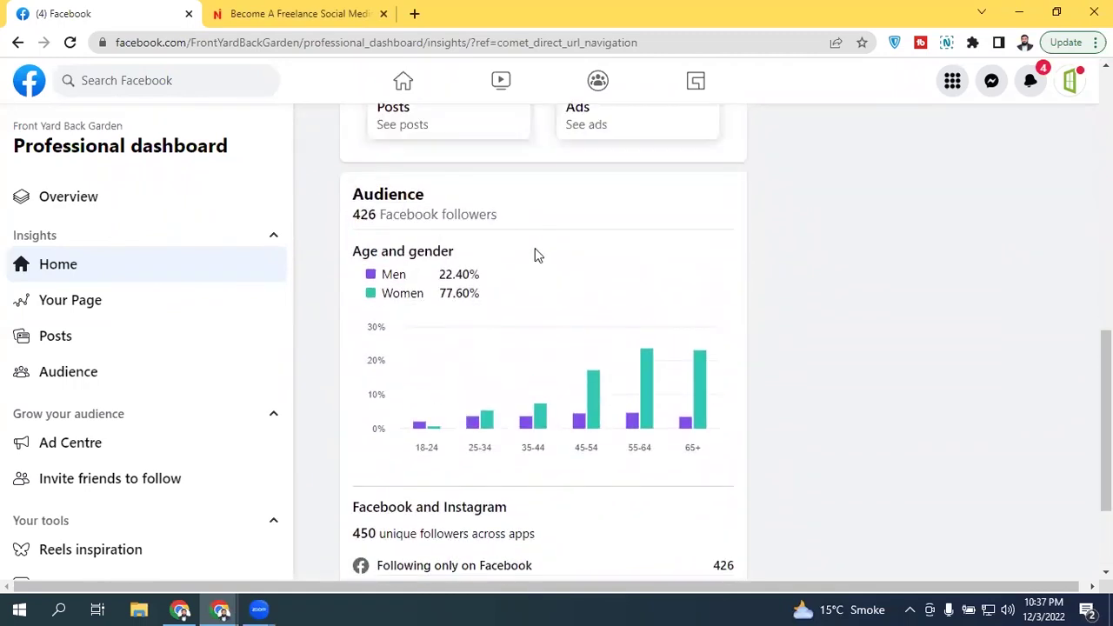
scroll(536, 253, down, 2)
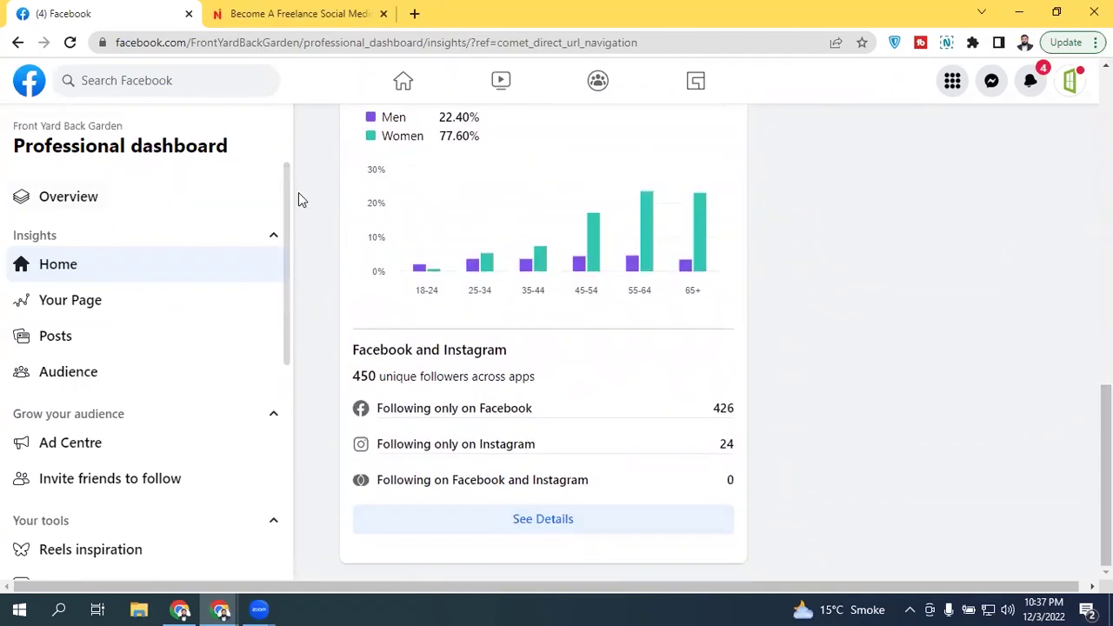
scroll(279, 402, down, 6)
scroll(278, 402, up, 1)
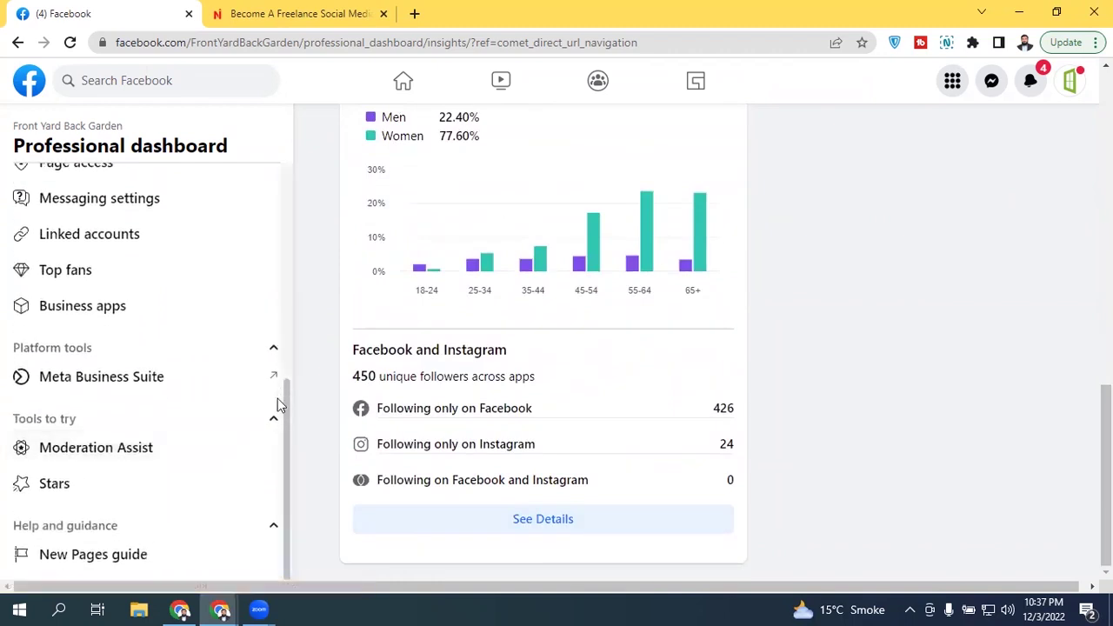
Step: Open the Business Suite home for Front Yard Back Garden showing 426 Facebook and 24 Instagram followers
click(226, 375)
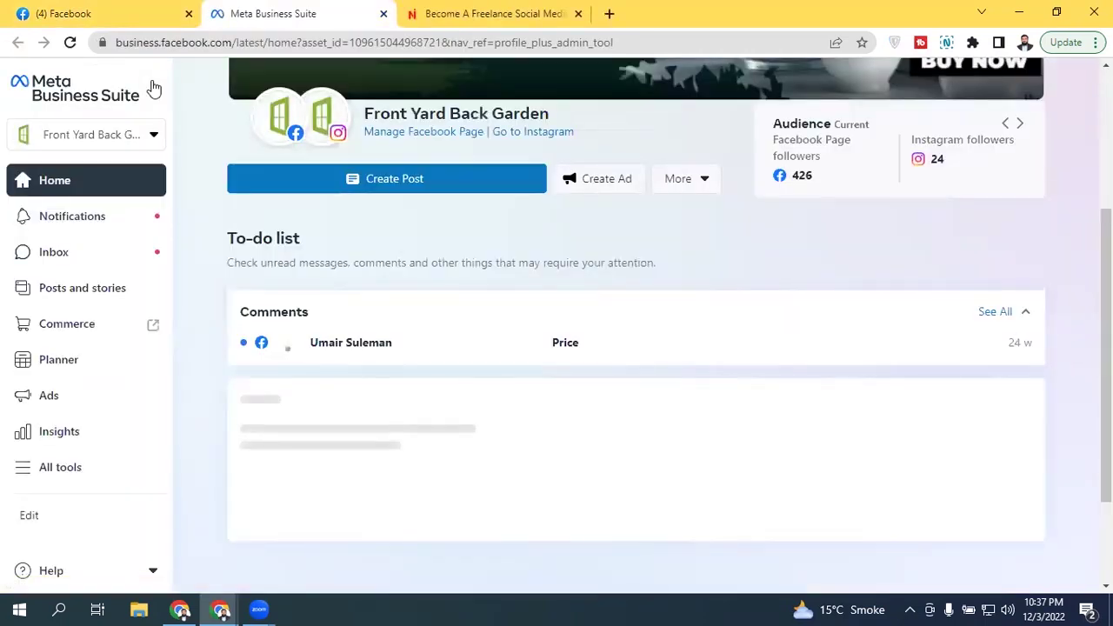
scroll(635, 321, up, 2)
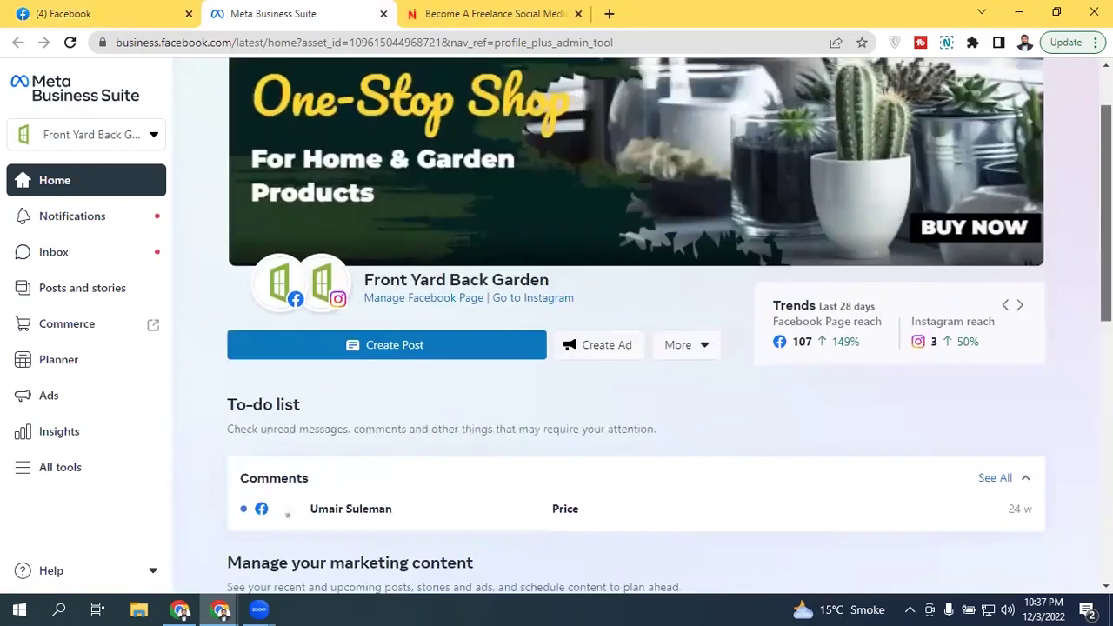
scroll(435, 313, up, 1)
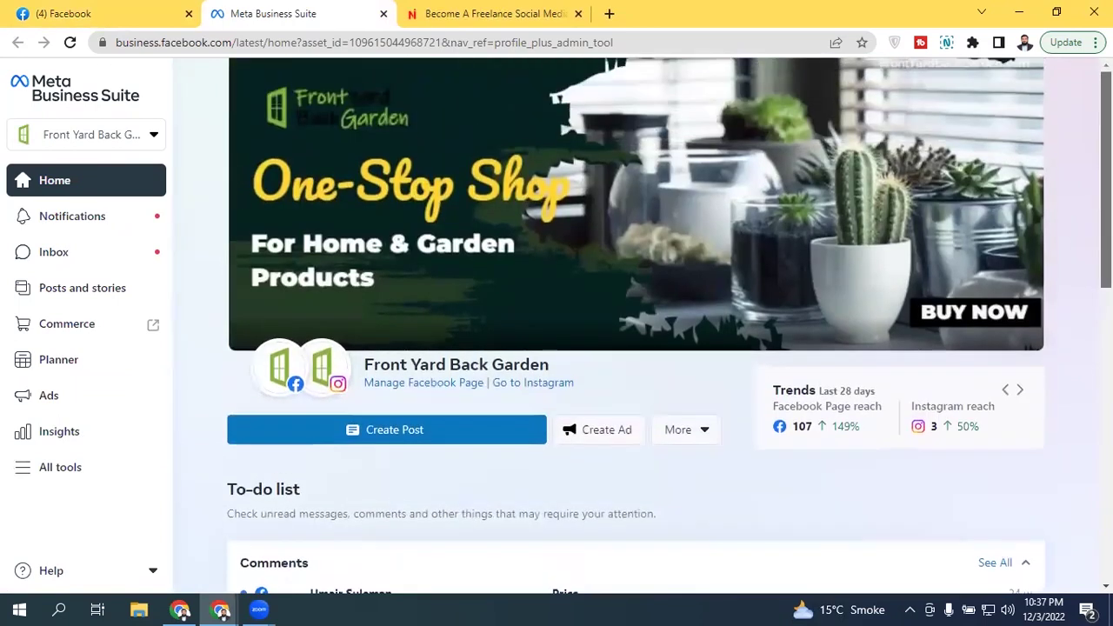
scroll(435, 313, down, 1)
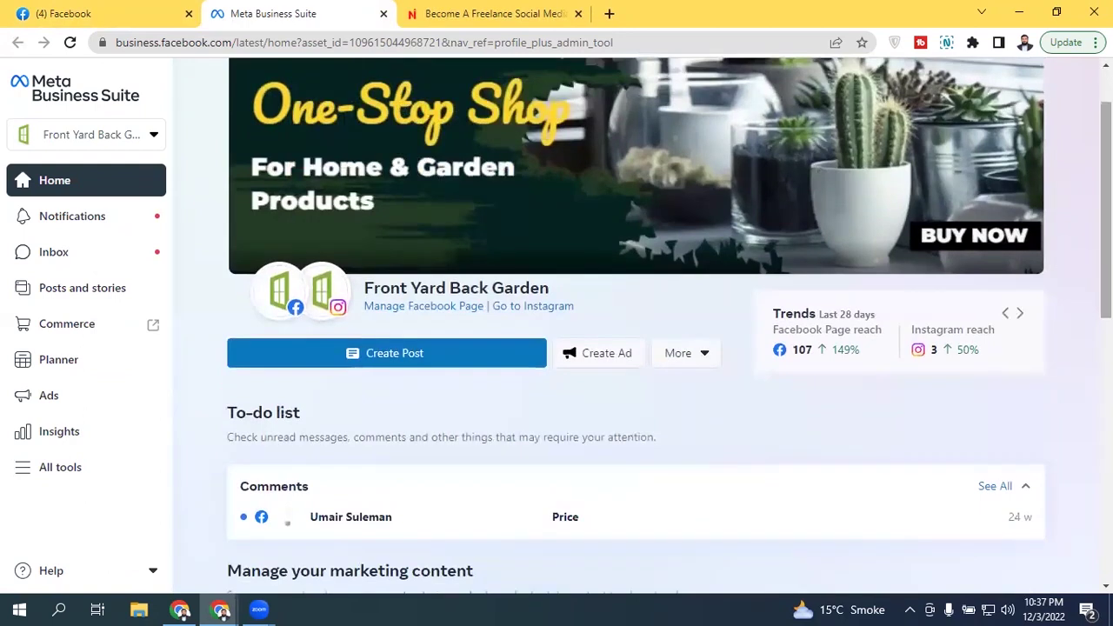
scroll(928, 250, down, 2)
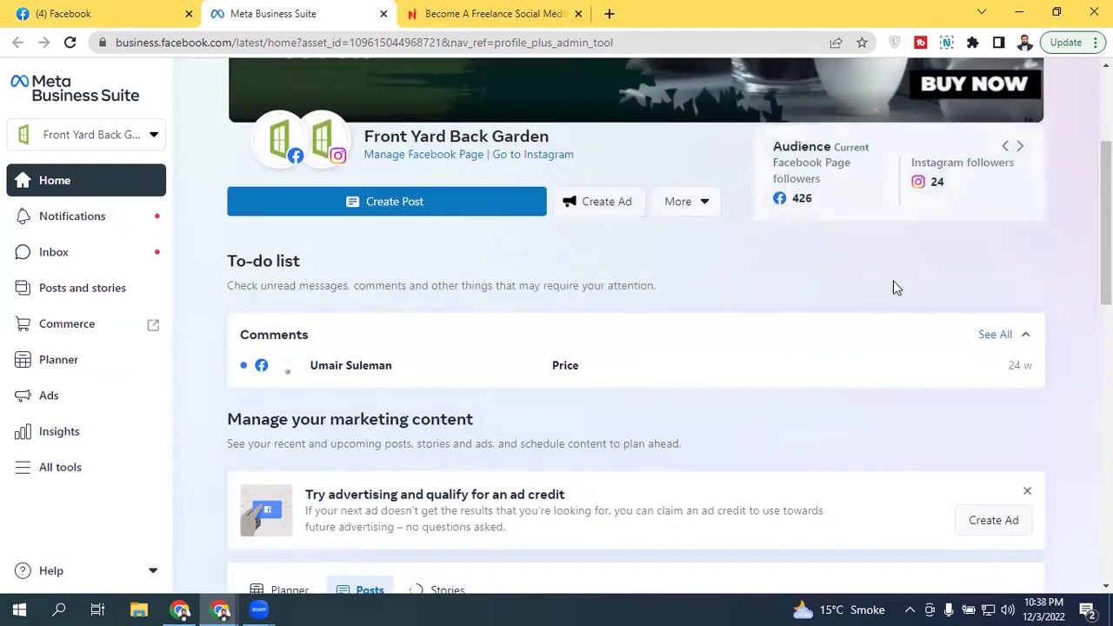
scroll(1106, 217, up, 1)
scroll(609, 330, down, 2)
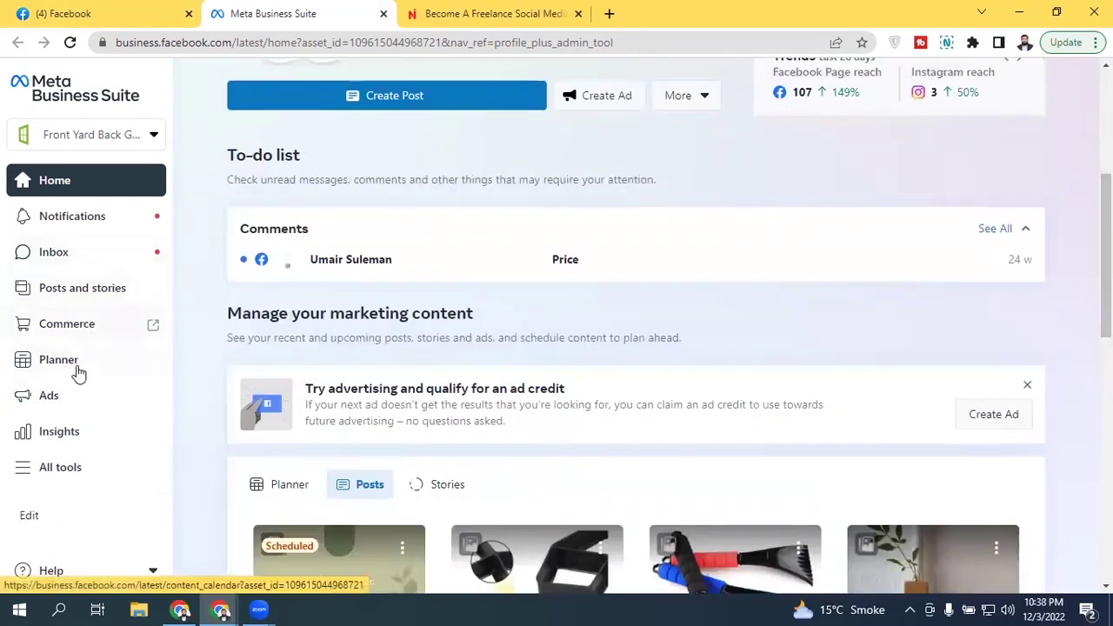
Step: Open the Insights overview and dismiss the week-in-review and welcome messages
click(73, 431)
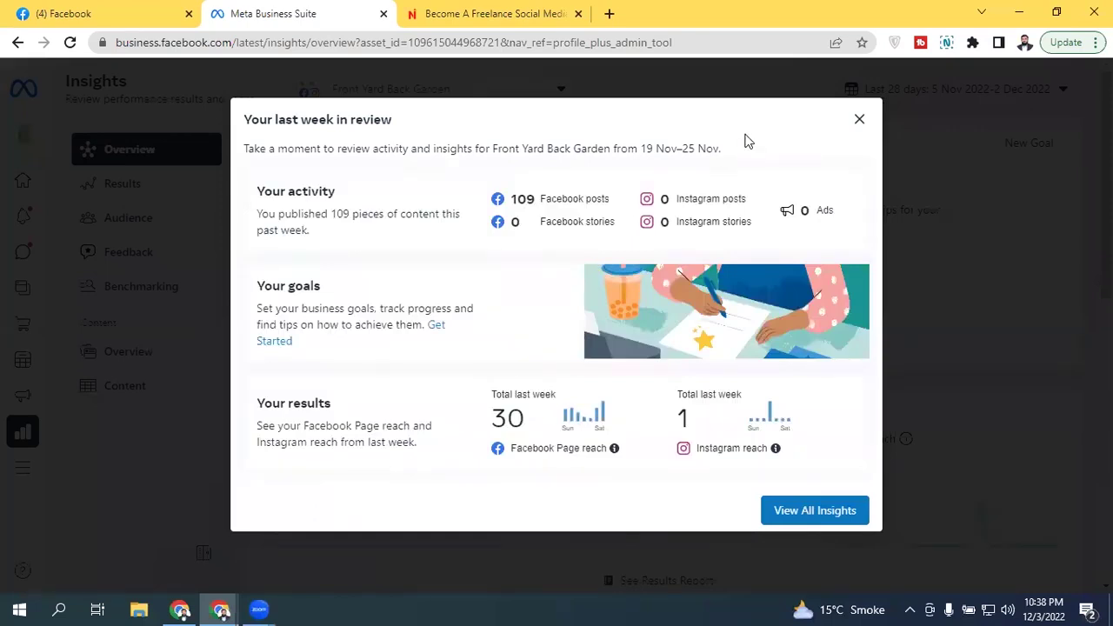
click(858, 121)
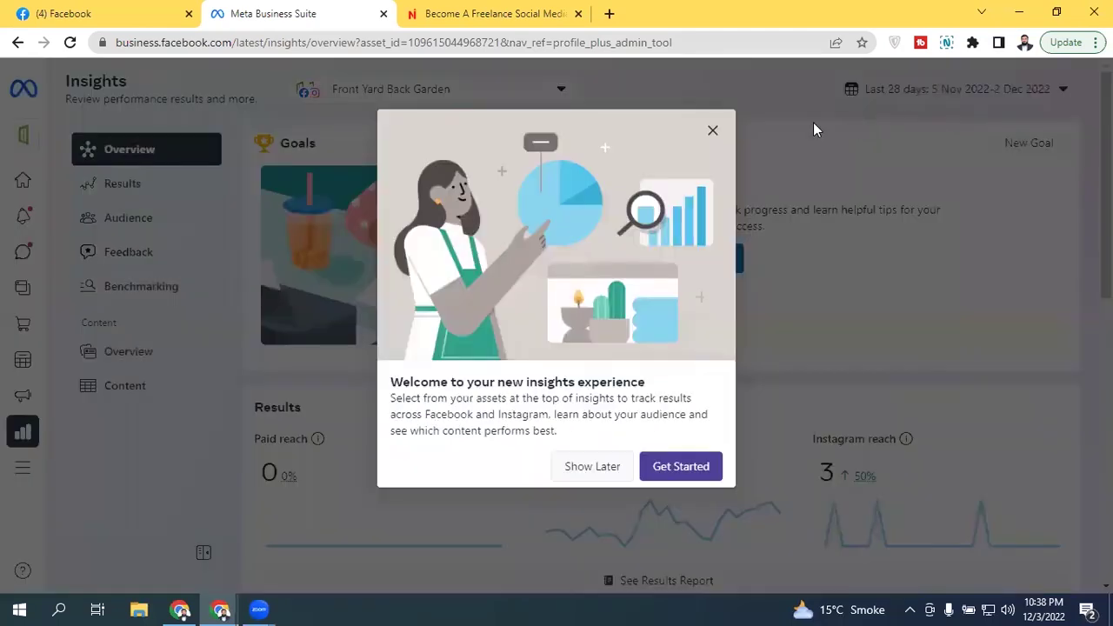
click(712, 131)
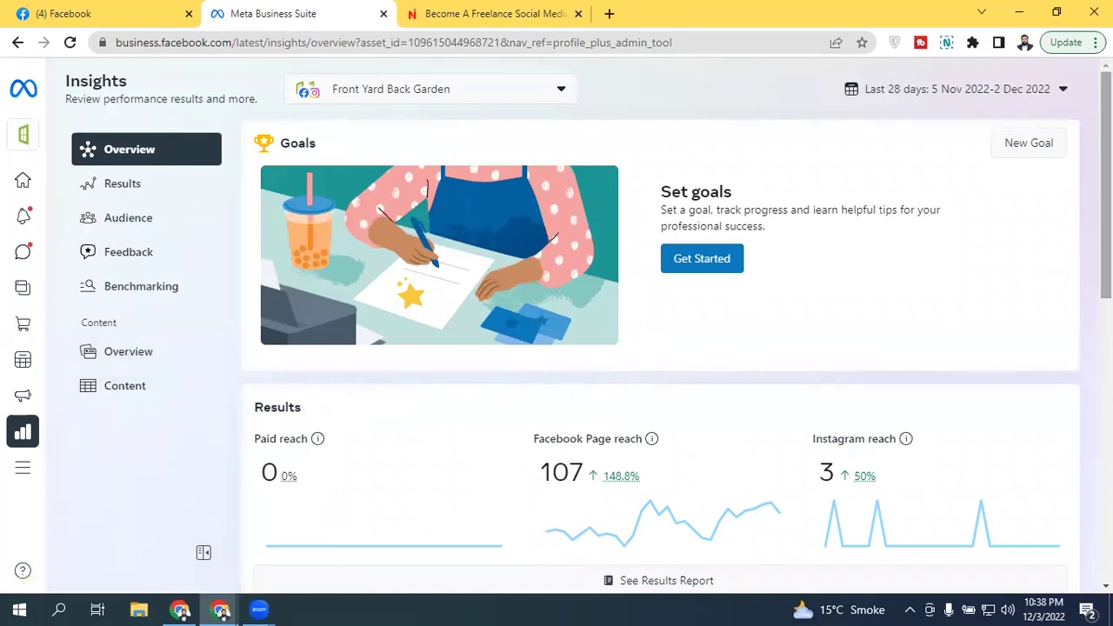
Step: Scroll past Results and Content to the Audience summary with the age-gender chart
scroll(986, 232, down, 2)
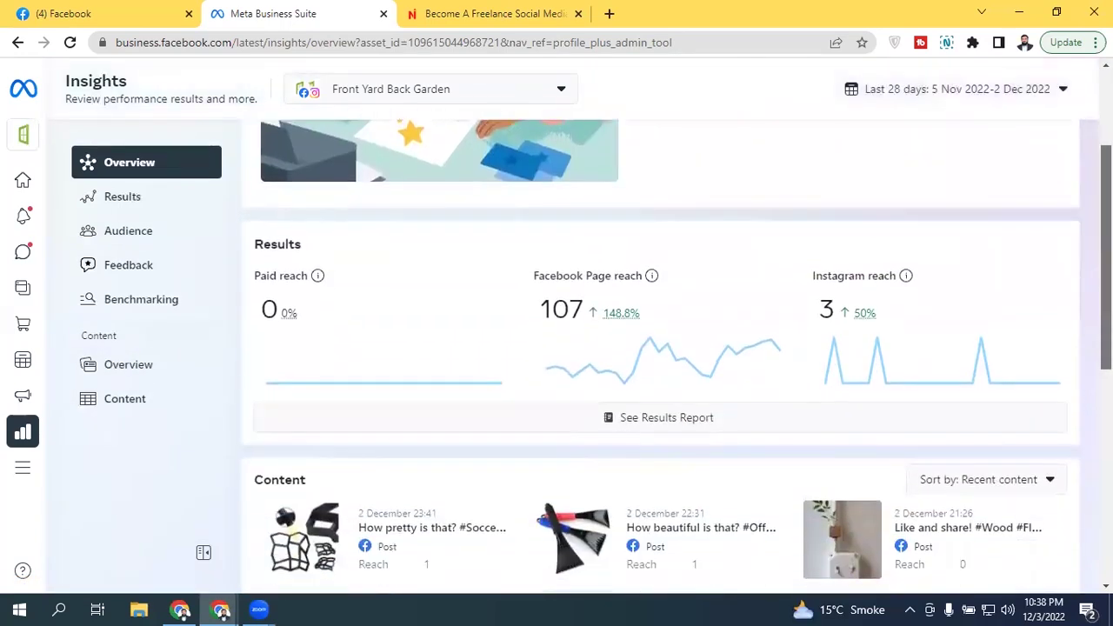
scroll(985, 231, up, 2)
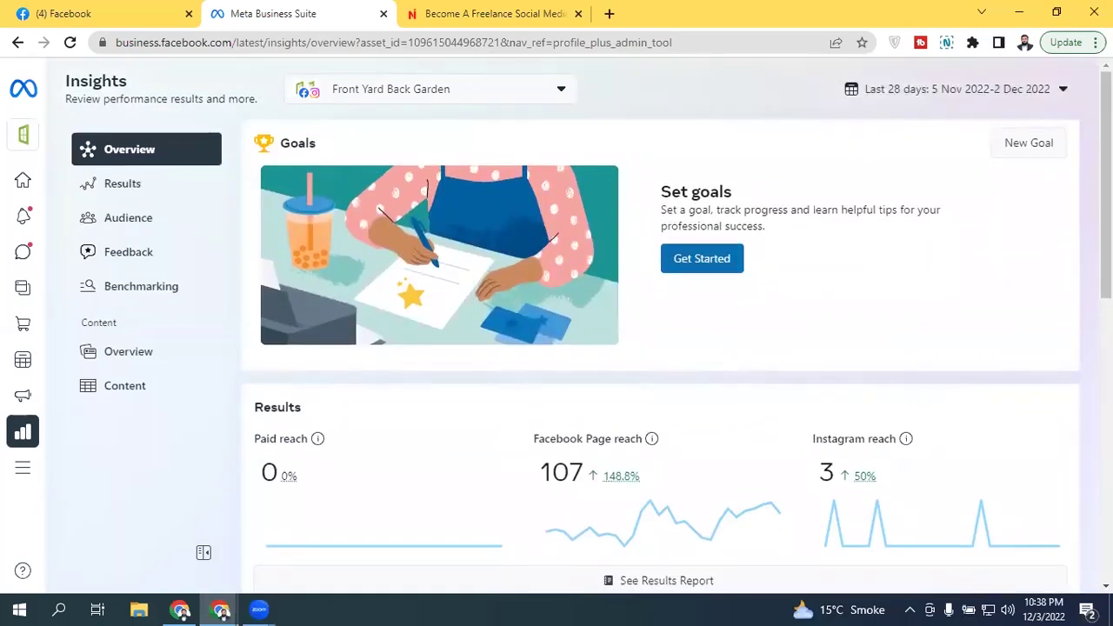
scroll(691, 258, down, 2)
scroll(661, 356, down, 1)
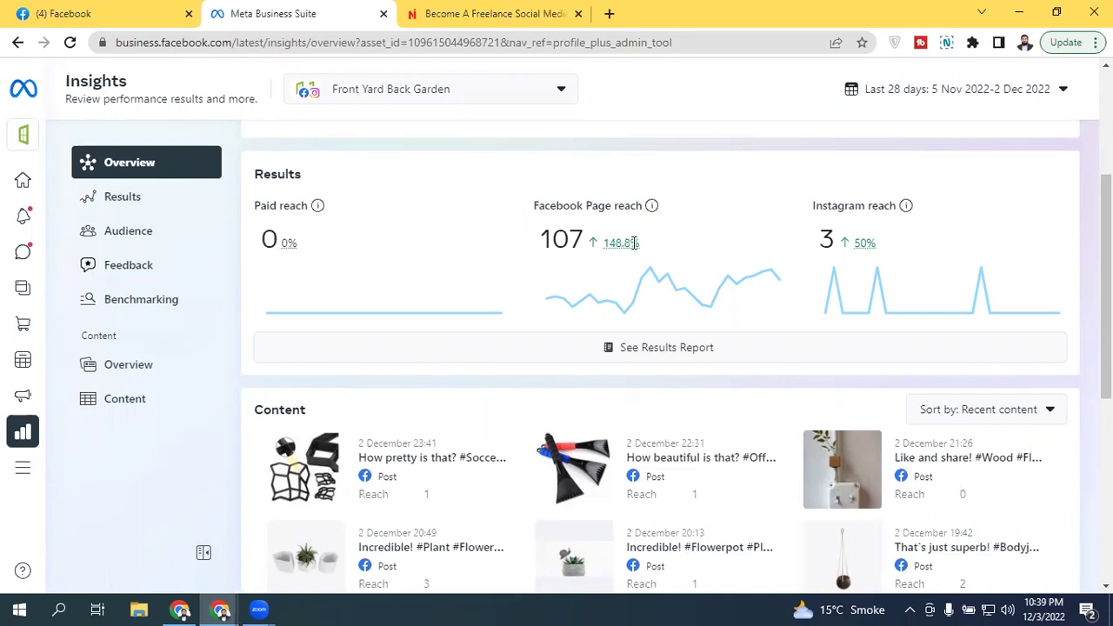
scroll(660, 360, down, 2)
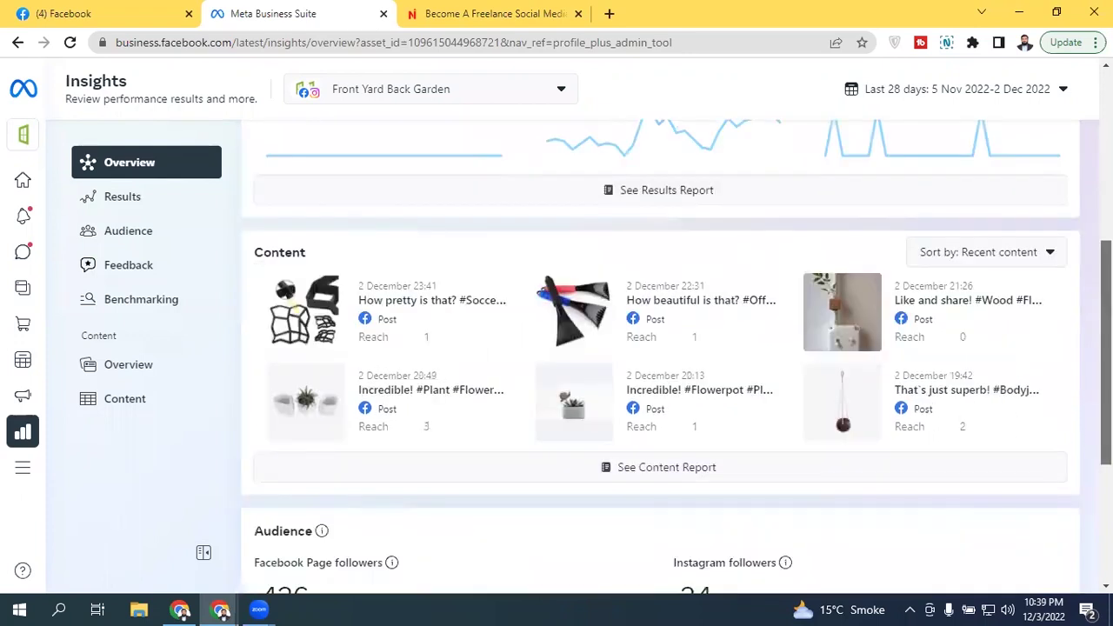
scroll(762, 290, down, 3)
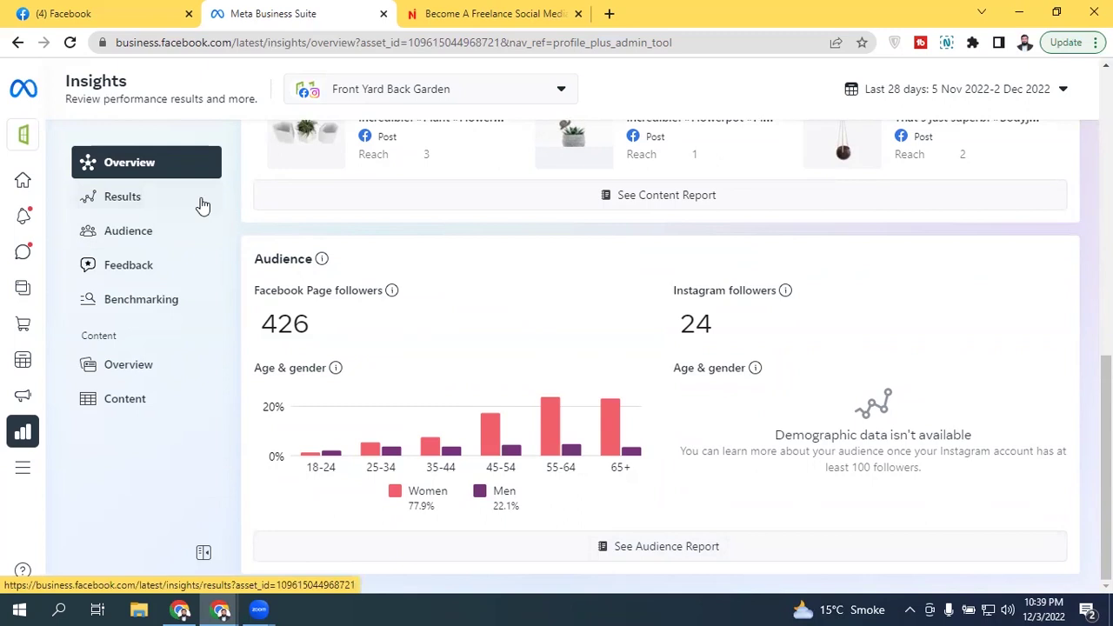
Step: Review Results charts: reach, Page visits 19 (up 11.8%), 1 profile visit, zero new likes, ad trends
click(156, 207)
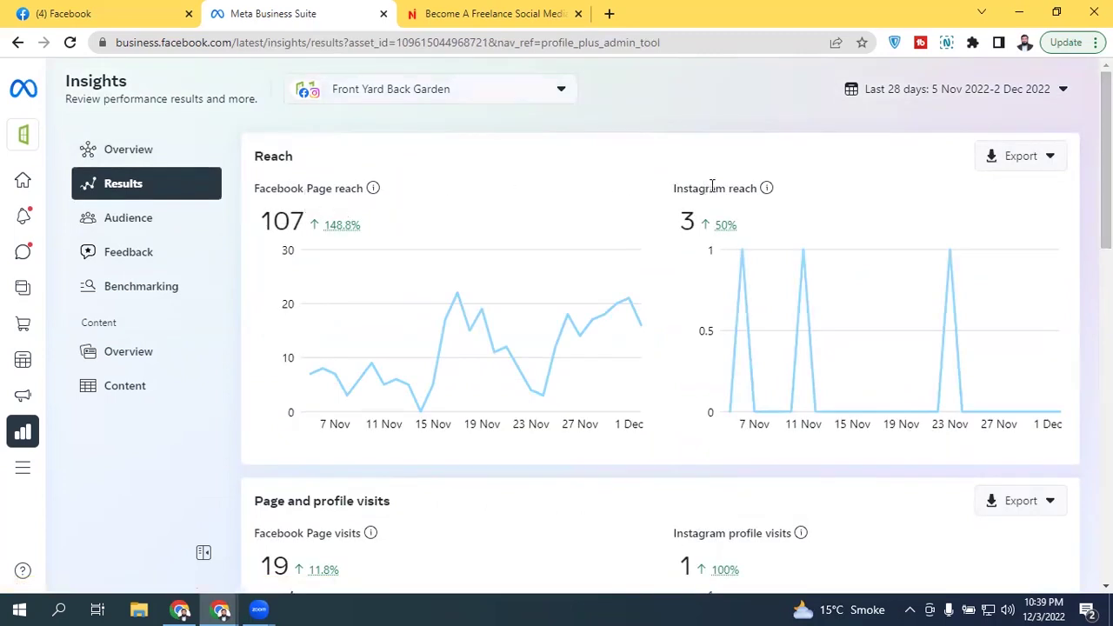
scroll(709, 186, down, 2)
scroll(348, 222, down, 3)
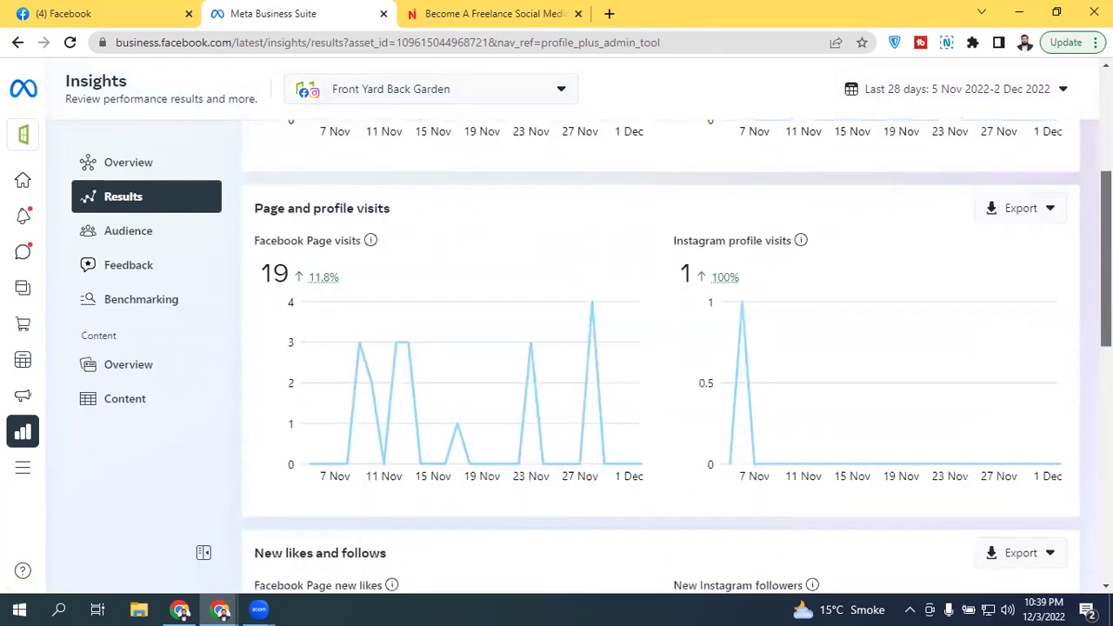
scroll(348, 222, up, 1)
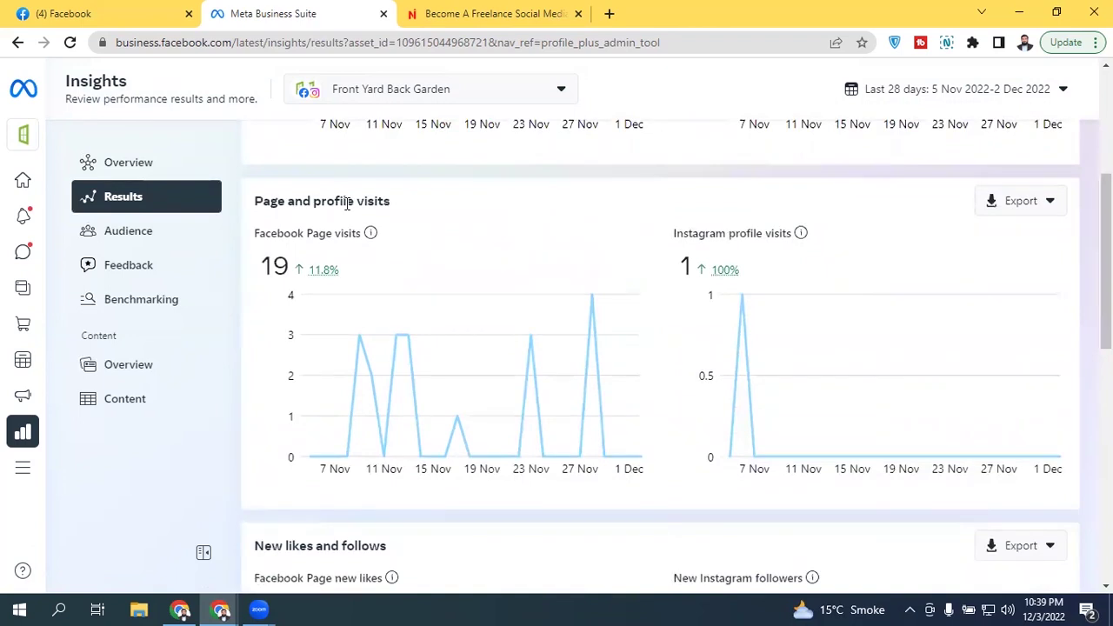
scroll(1105, 261, up, 4)
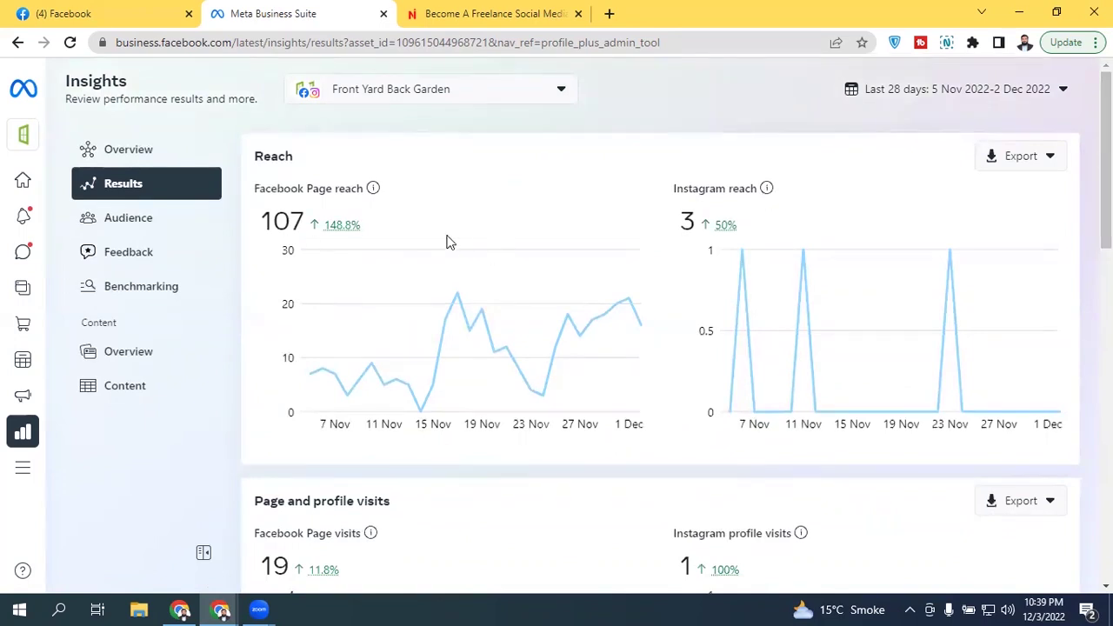
scroll(661, 347, down, 3)
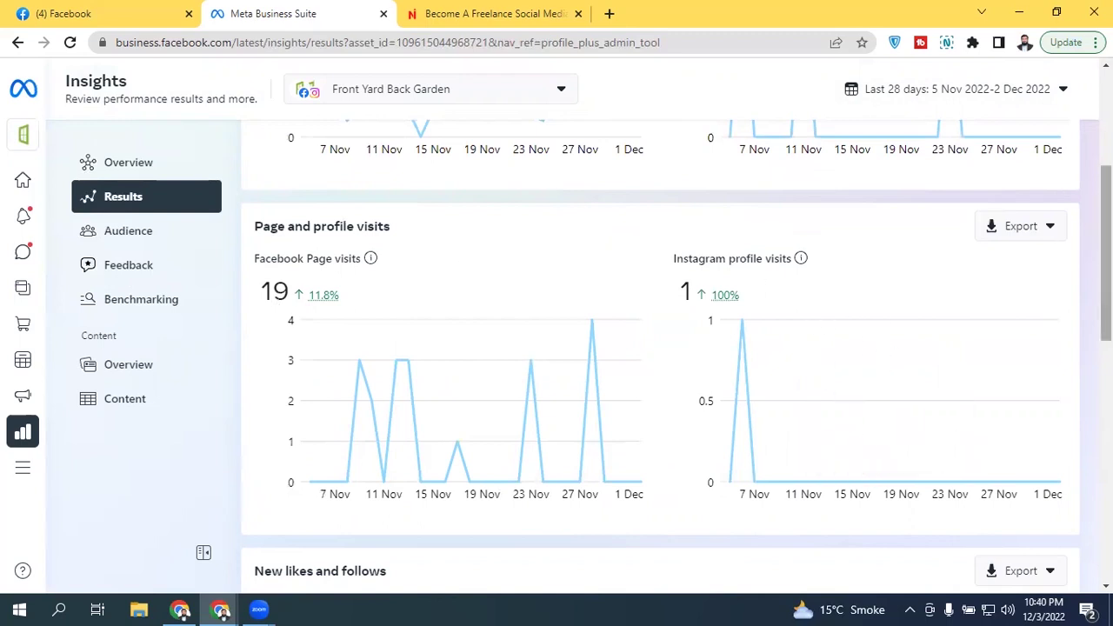
scroll(755, 269, up, 3)
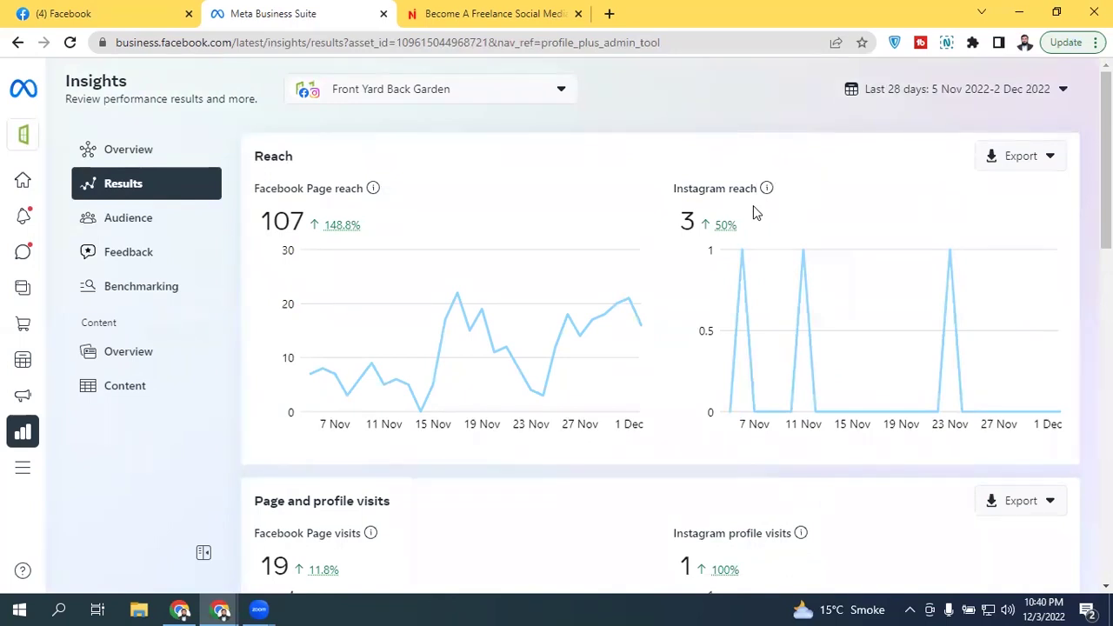
scroll(1104, 165, down, 1)
scroll(779, 279, down, 4)
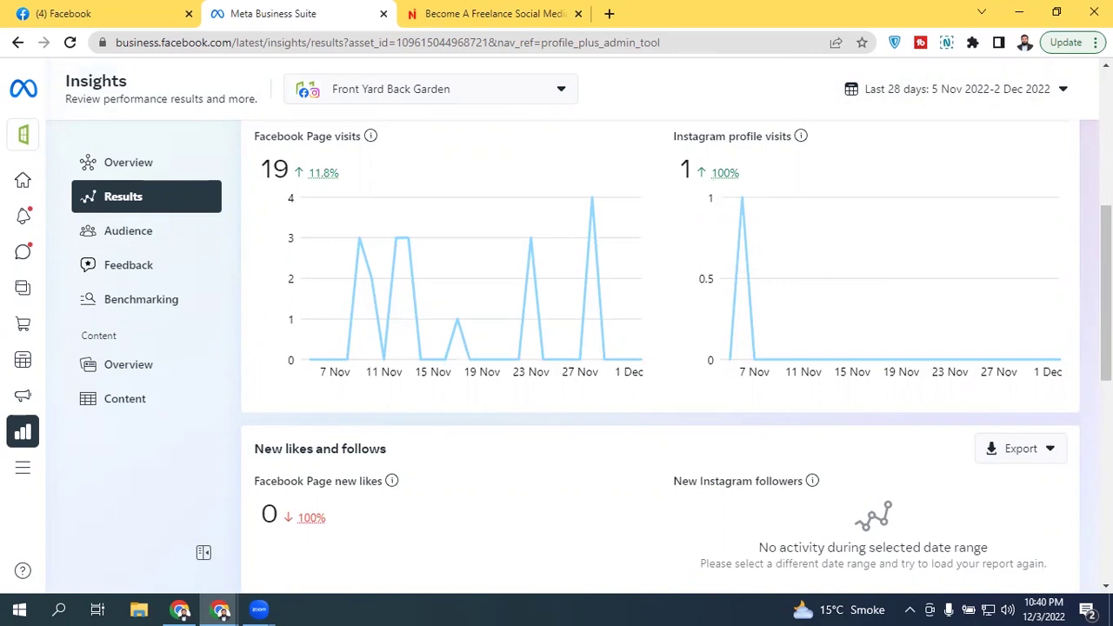
scroll(661, 348, down, 5)
scroll(661, 348, up, 3)
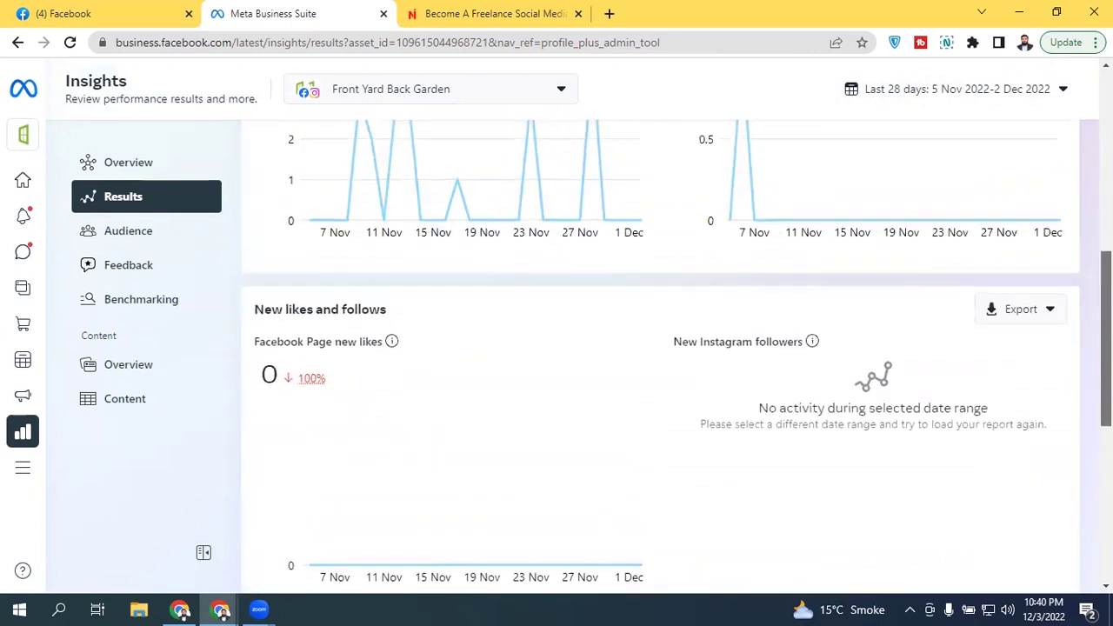
scroll(661, 347, up, 5)
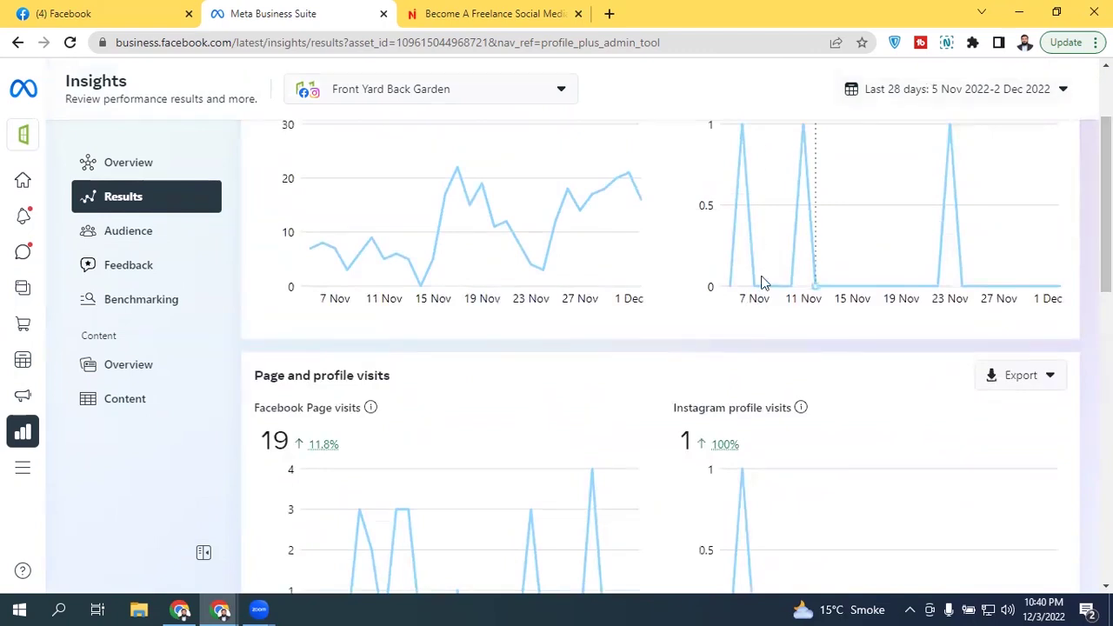
scroll(1105, 260, down, 4)
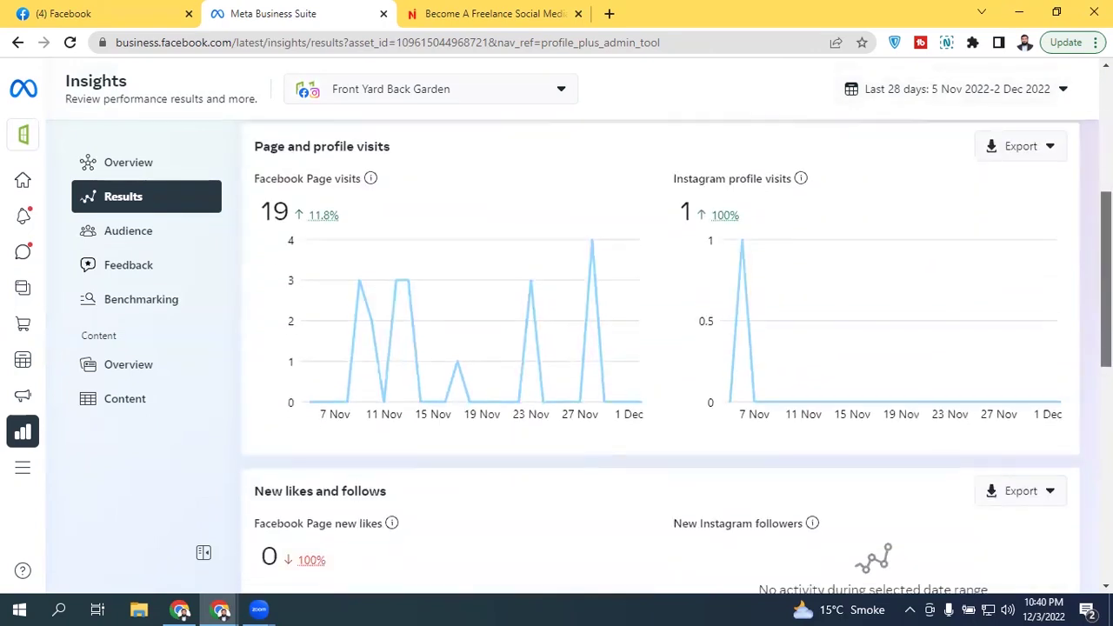
scroll(1106, 322, down, 6)
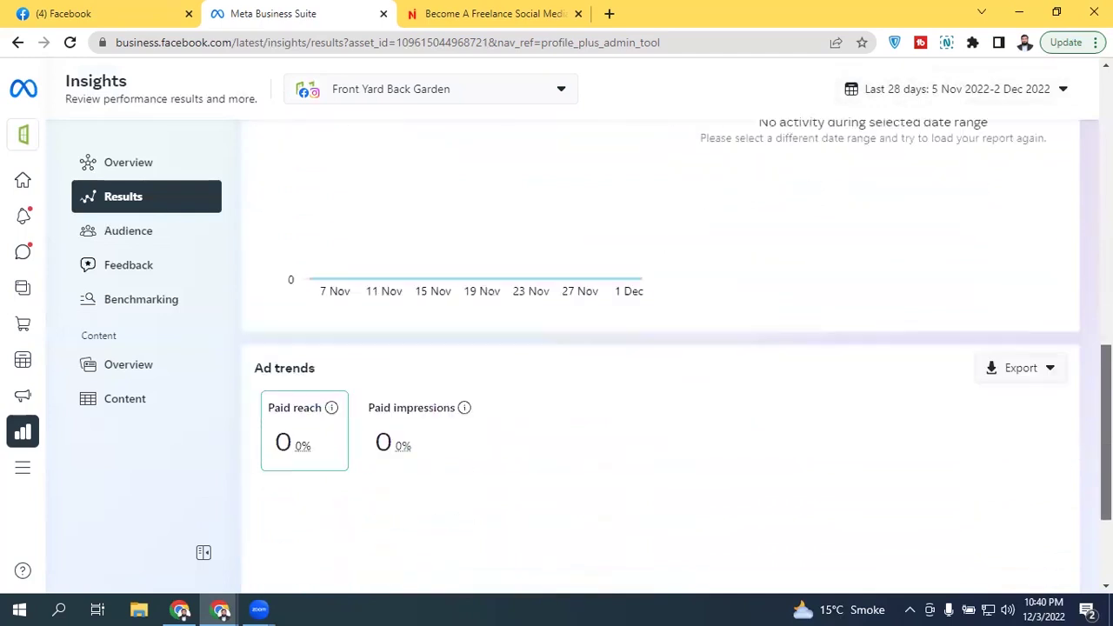
scroll(477, 307, up, 9)
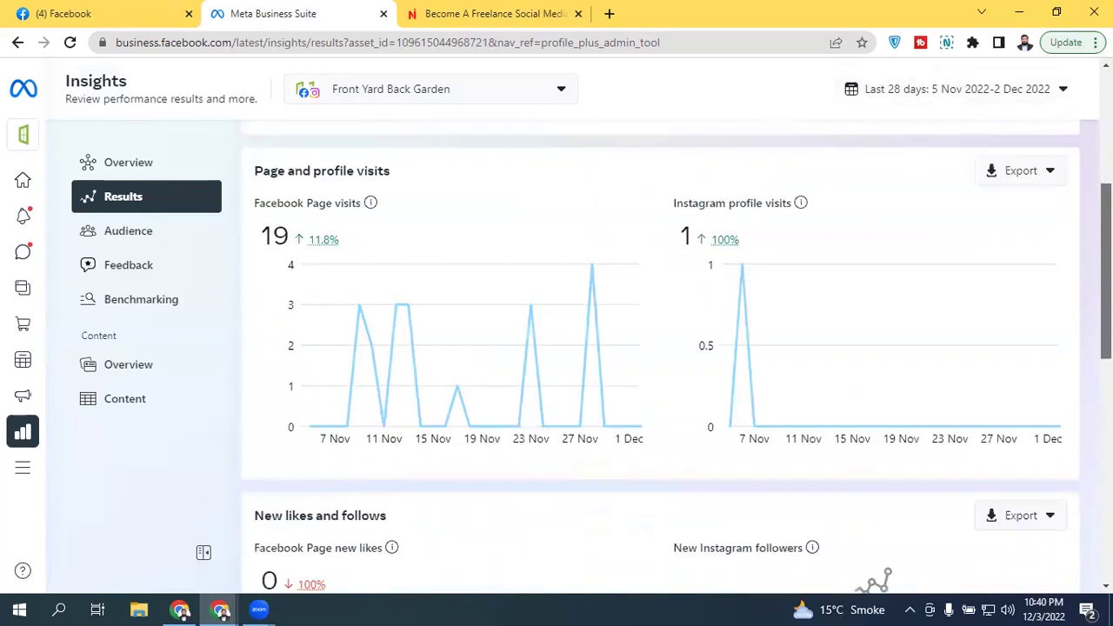
Step: Show Audience insights down to Top countries, led by United States at 87.6%
click(142, 237)
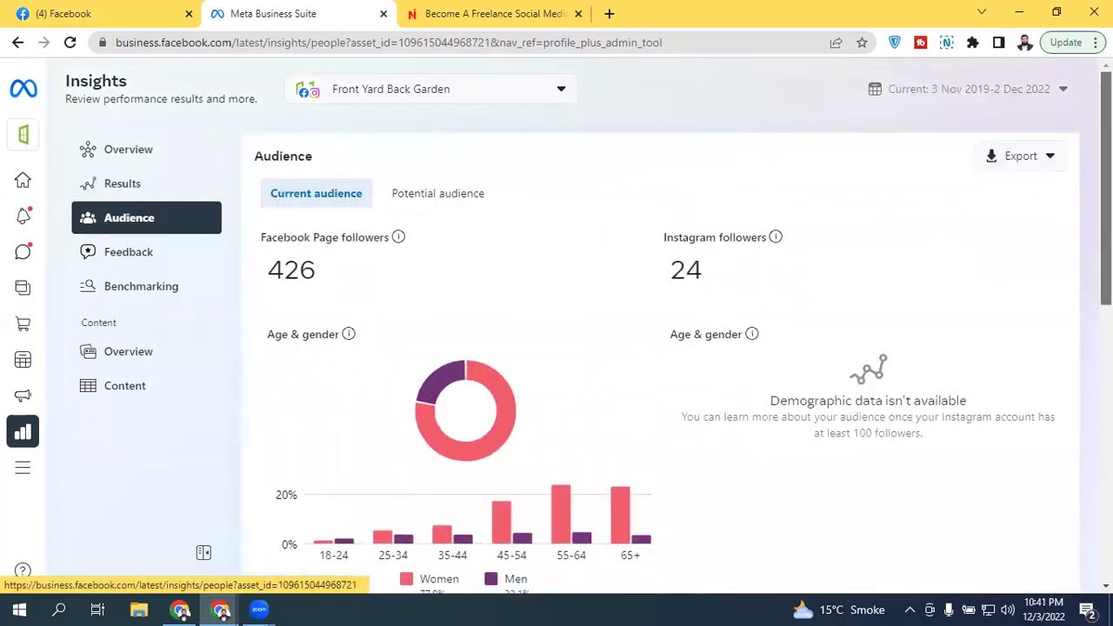
scroll(1106, 217, down, 3)
scroll(858, 495, down, 5)
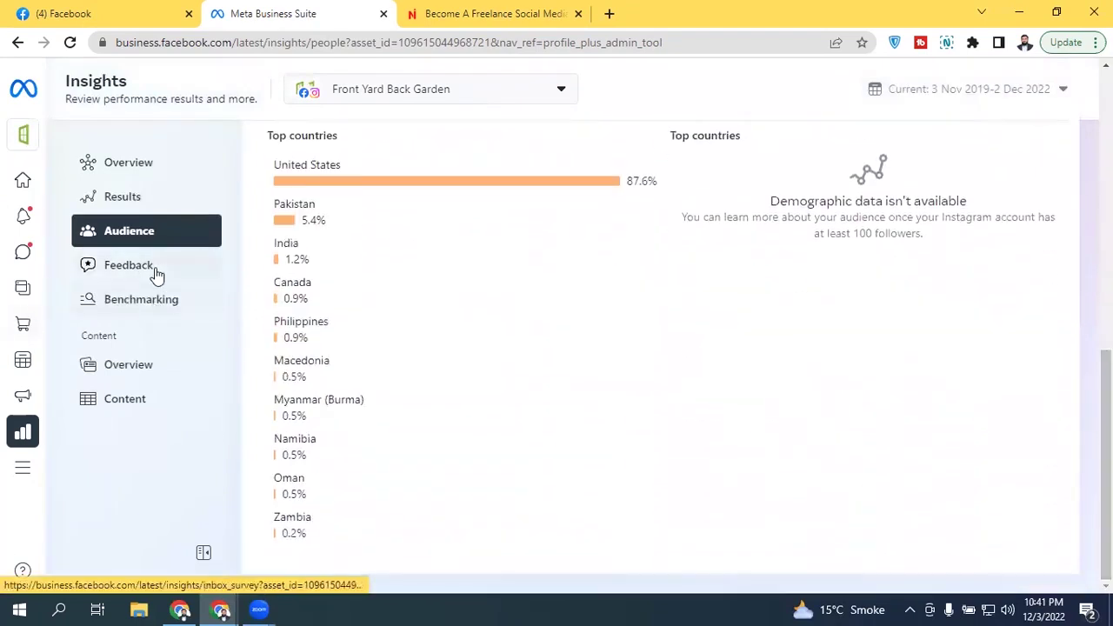
Step: Browse Benchmarking's suggested similar businesses and open the Add Facebook businesses dialog
click(167, 304)
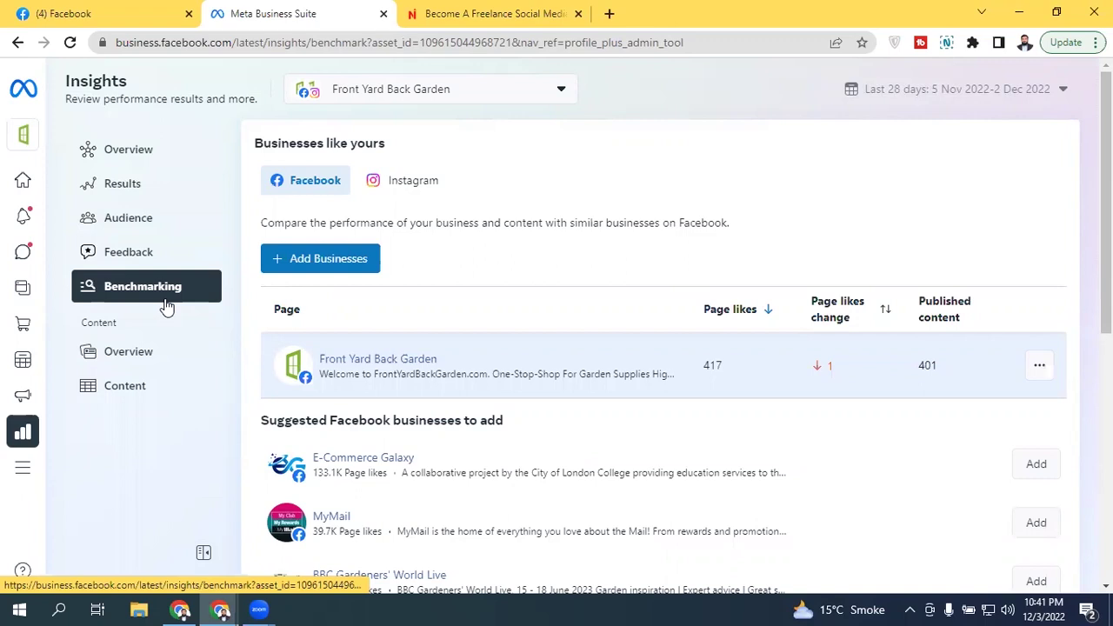
drag(1106, 217, 1105, 217)
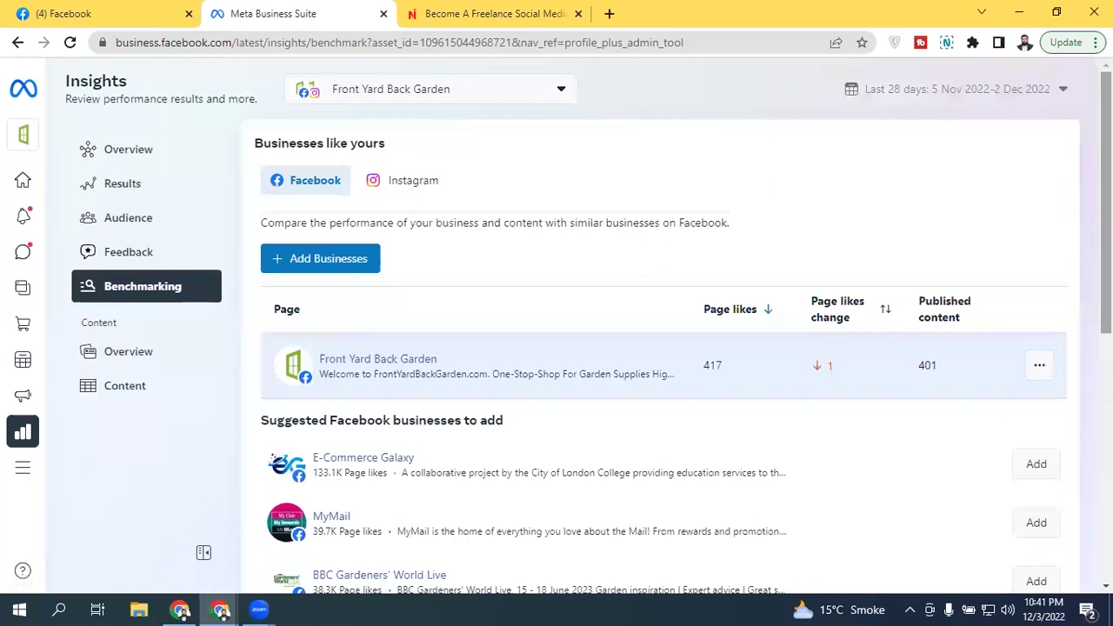
drag(1106, 217, 1106, 217)
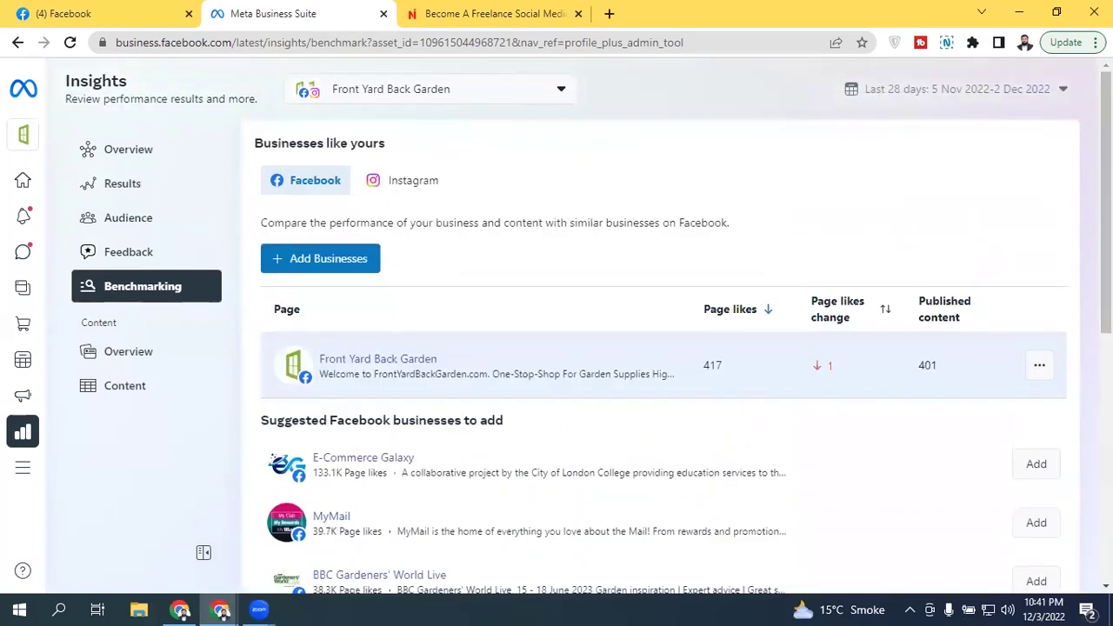
drag(1106, 217, 1106, 330)
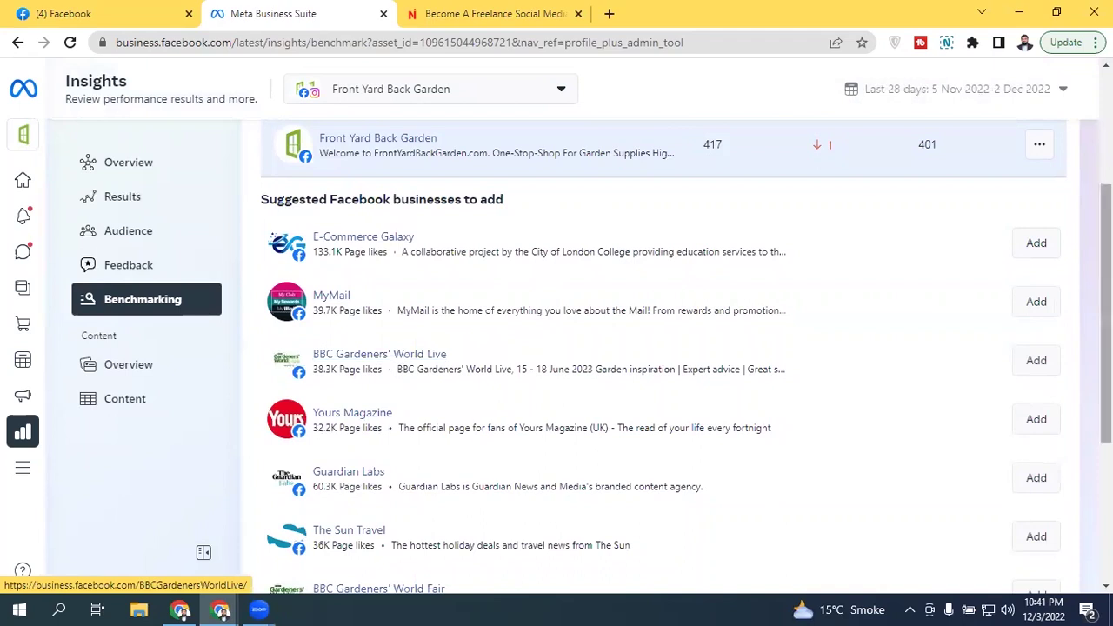
drag(1105, 305, 1106, 197)
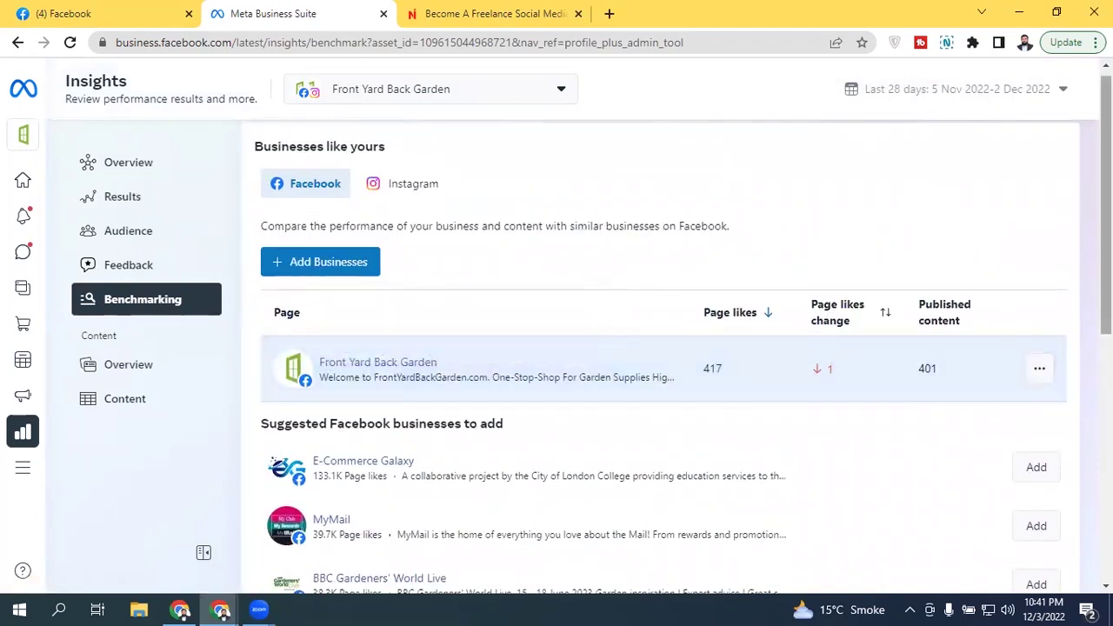
scroll(556, 356, down, 6)
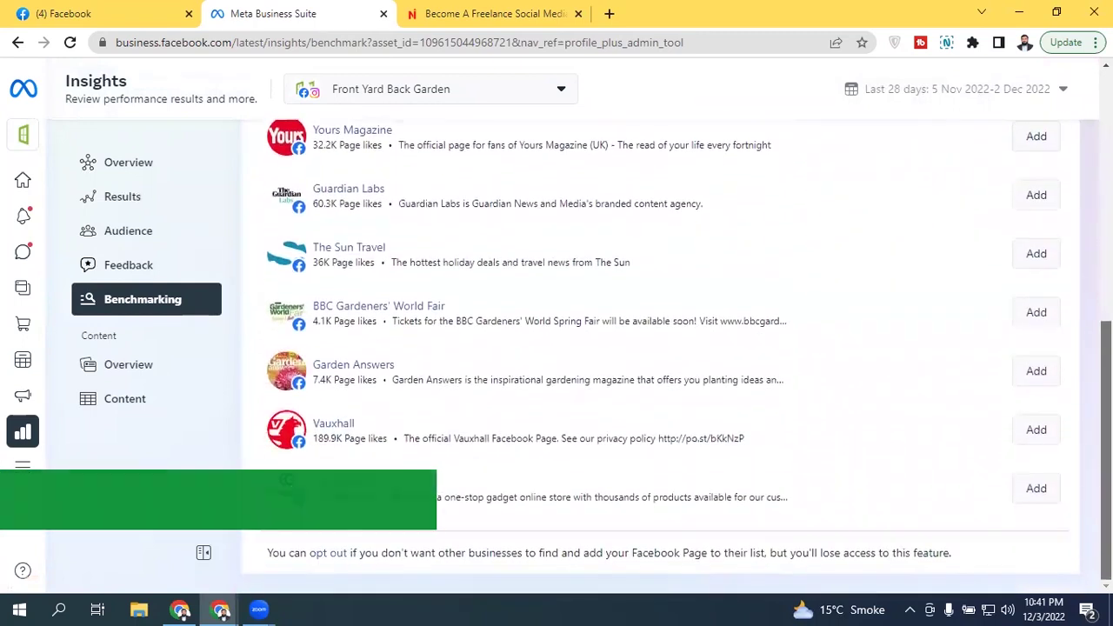
scroll(379, 162, up, 6)
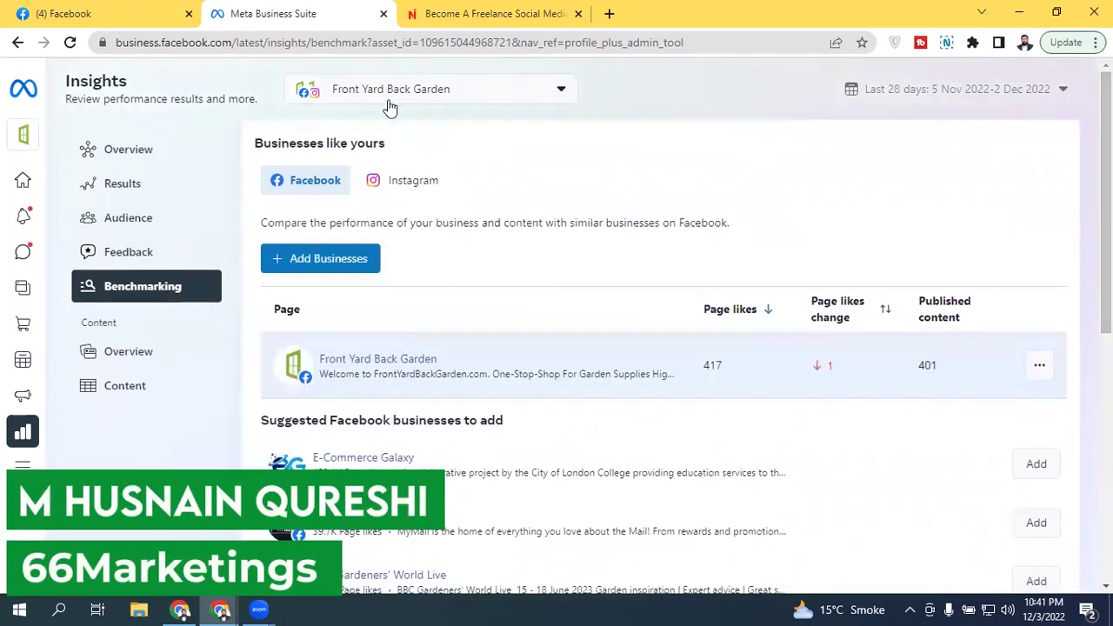
click(346, 266)
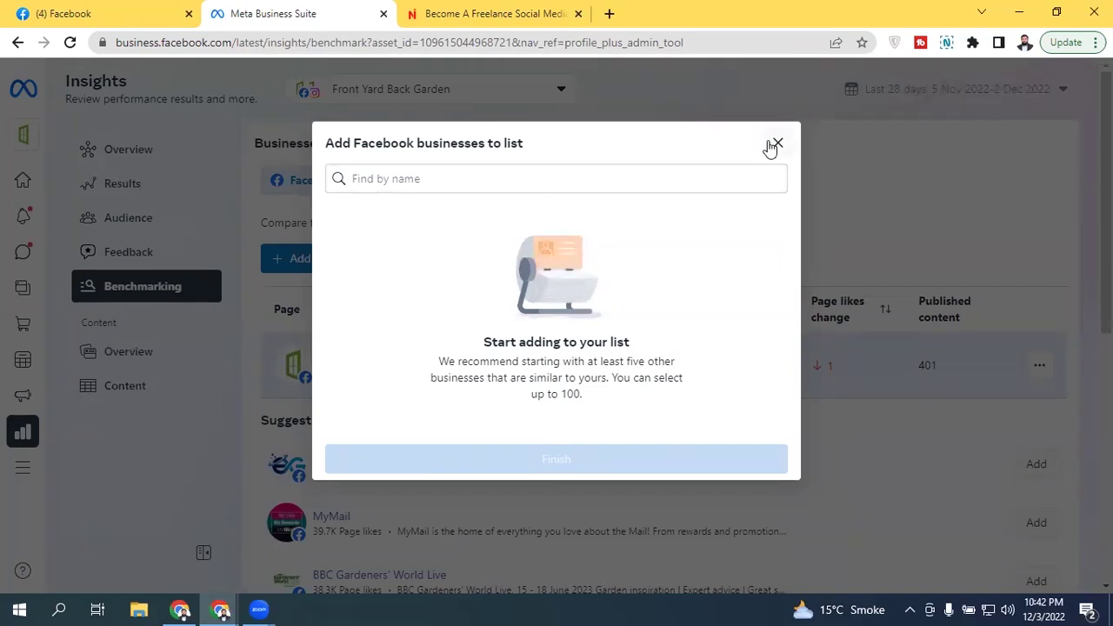
Step: Close the add-businesses dialog and view the Instagram comparison, then return to Facebook
click(771, 145)
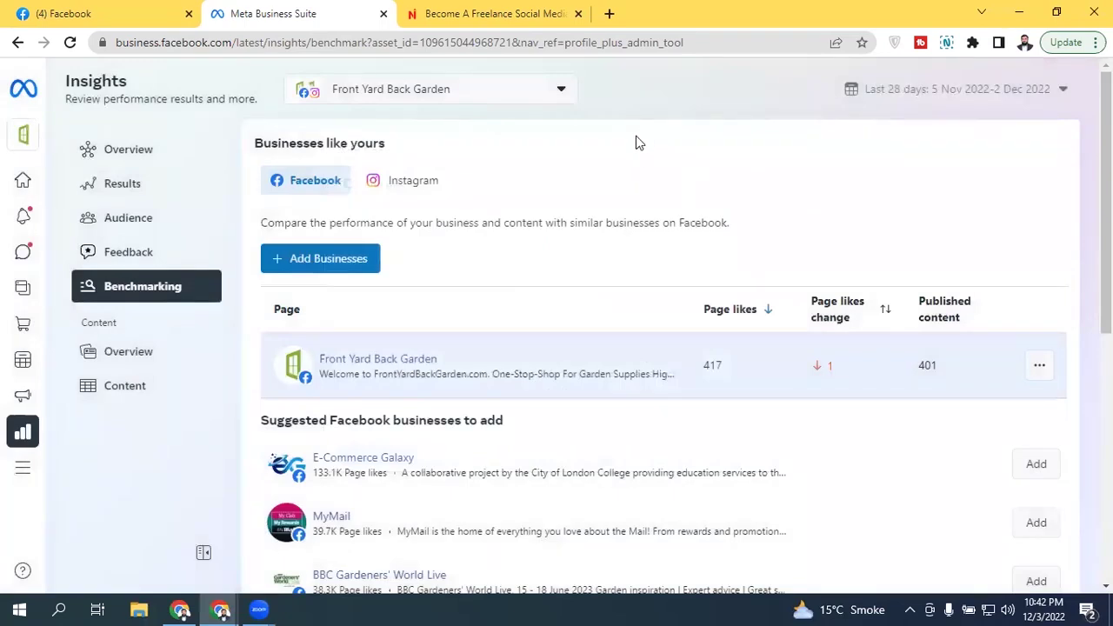
click(416, 180)
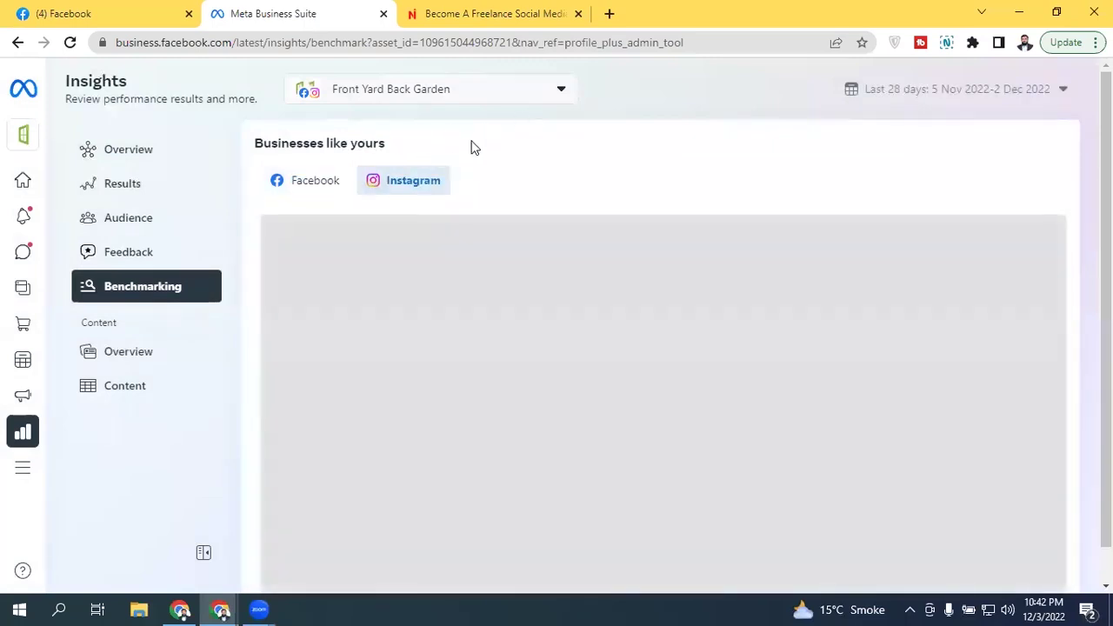
click(339, 180)
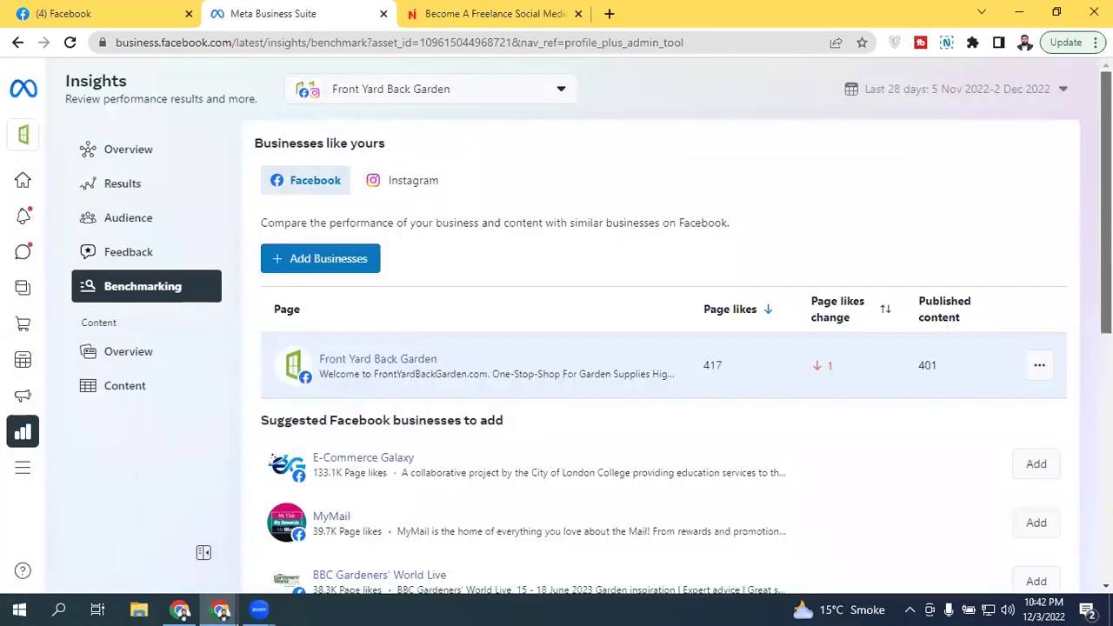
Step: Open Content overview and review Facebook post reach: 107, down 83%, from 2 image posts
click(151, 357)
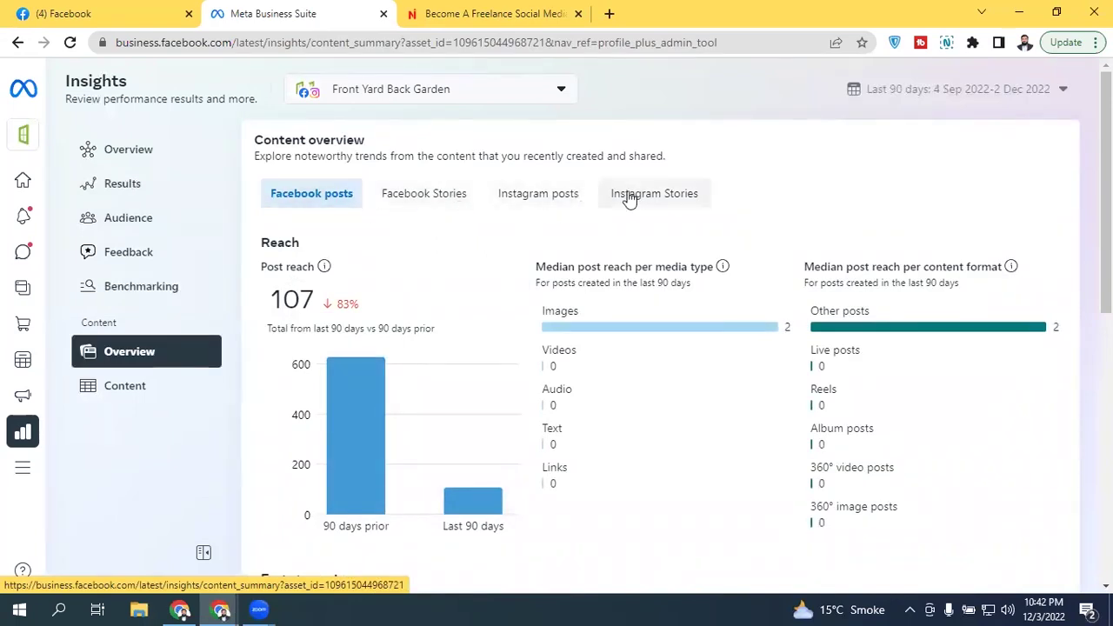
scroll(661, 348, down, 7)
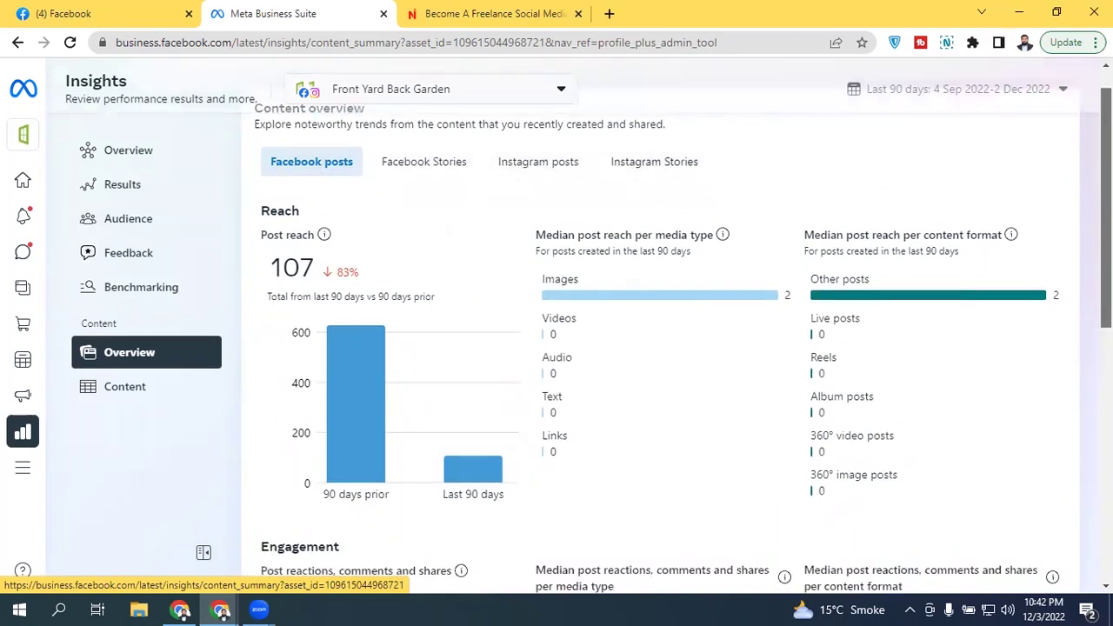
scroll(660, 348, up, 8)
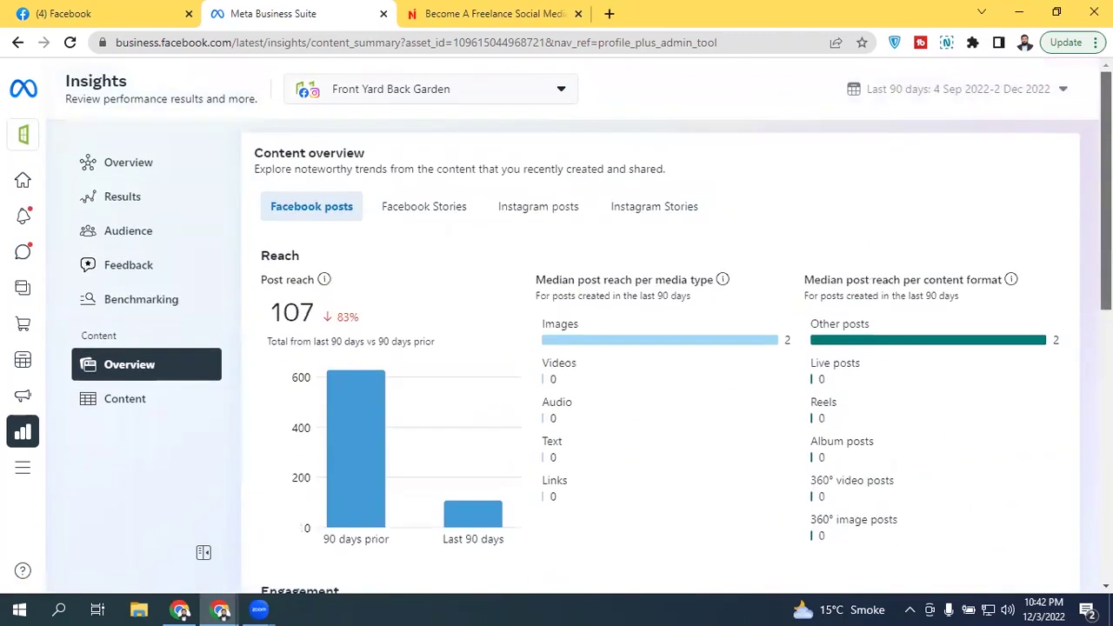